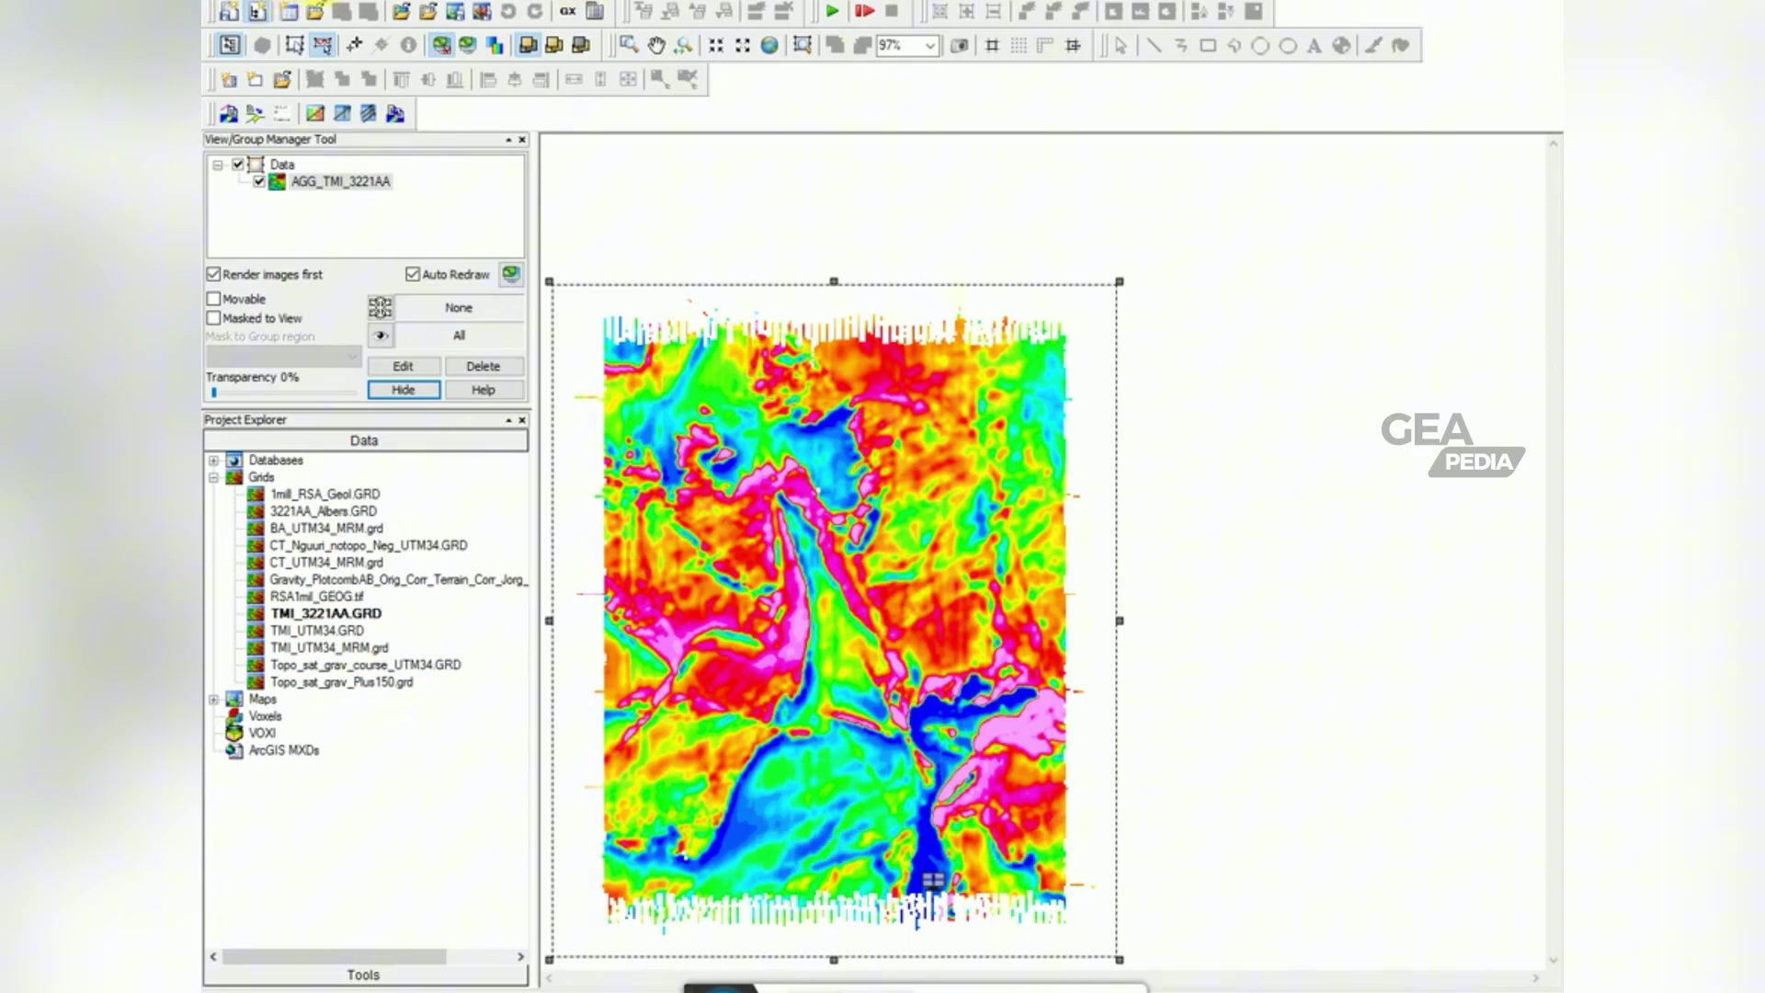
Load the magmap.omn menu file through GX > Load Menu.
left_click(326, 11)
left_click(340, 12)
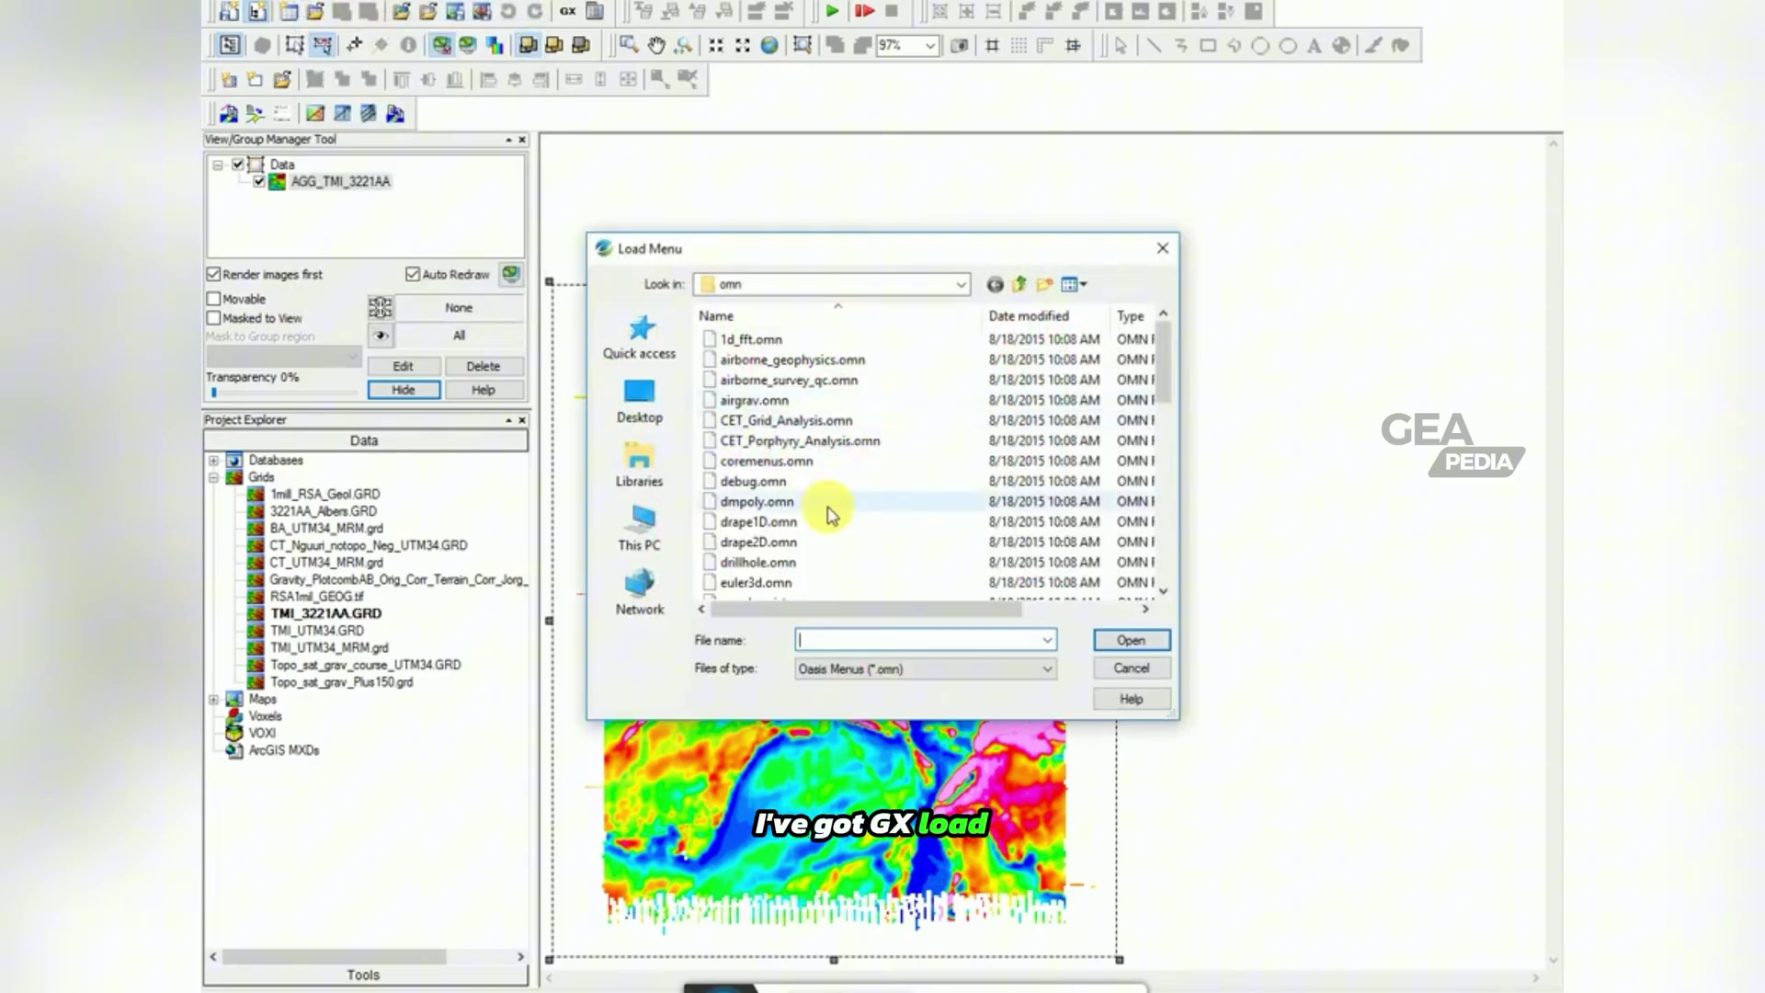
left_click(827, 502)
scroll(829, 505, "down", 4)
scroll(830, 510, "down", 3)
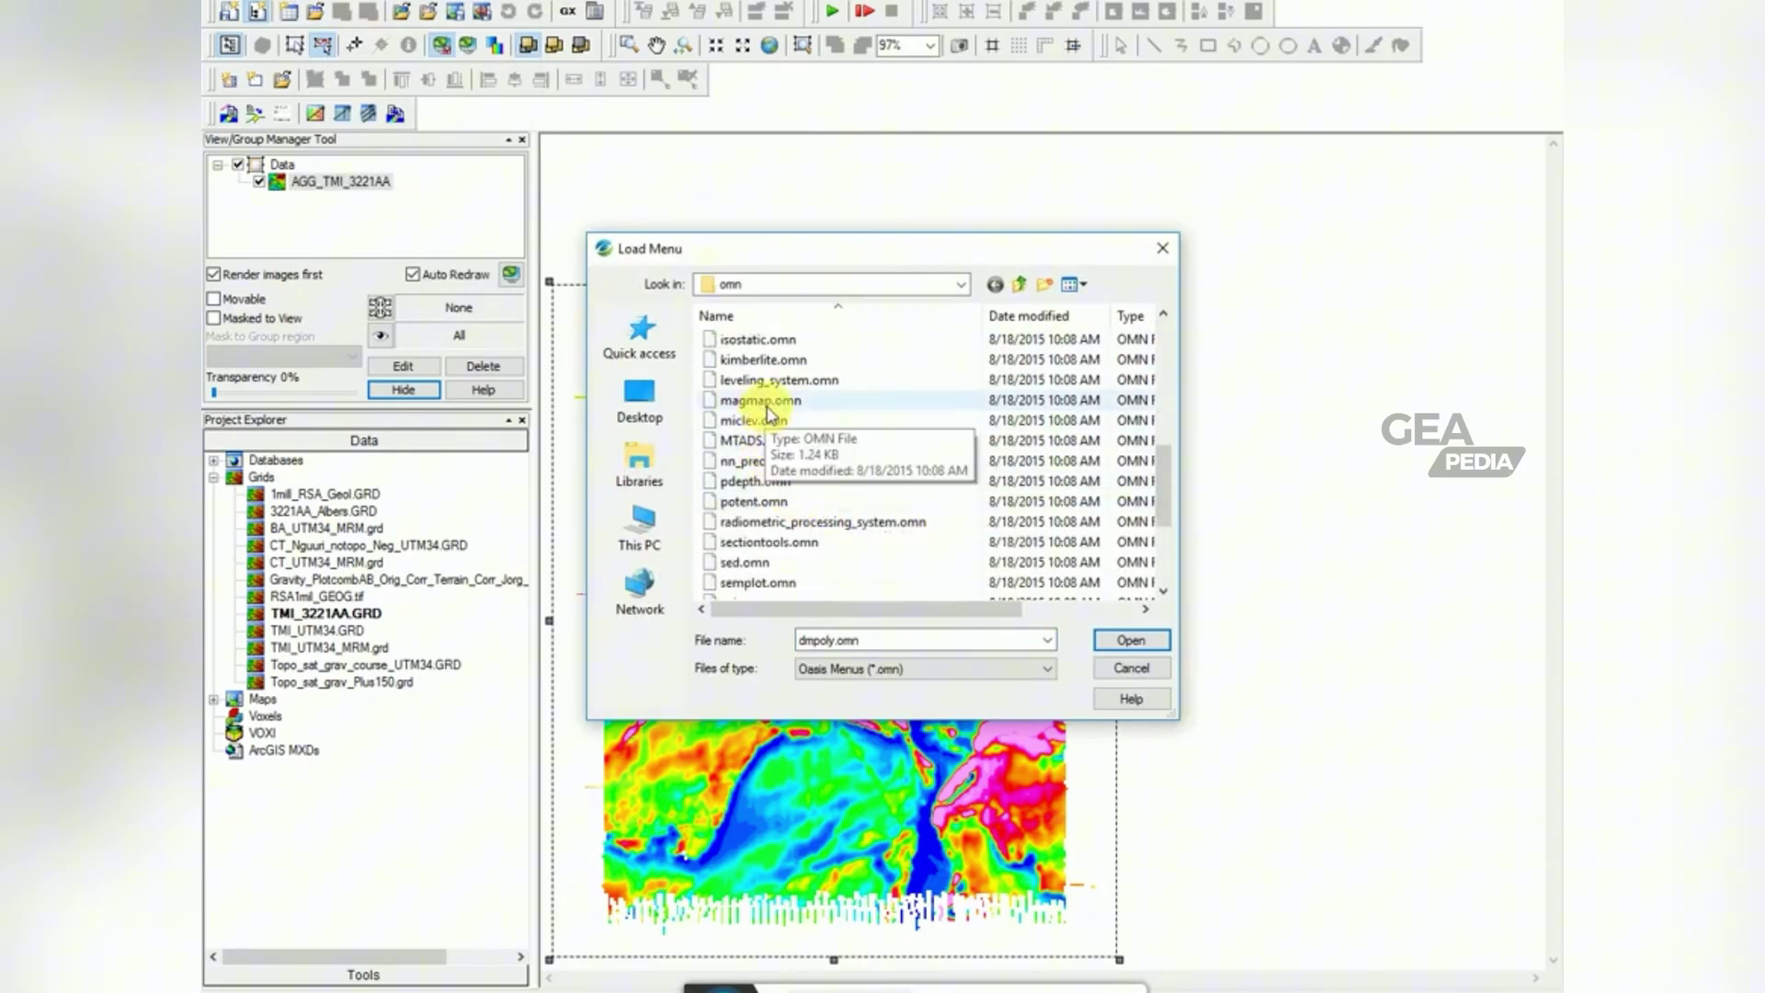
double_click(765, 399)
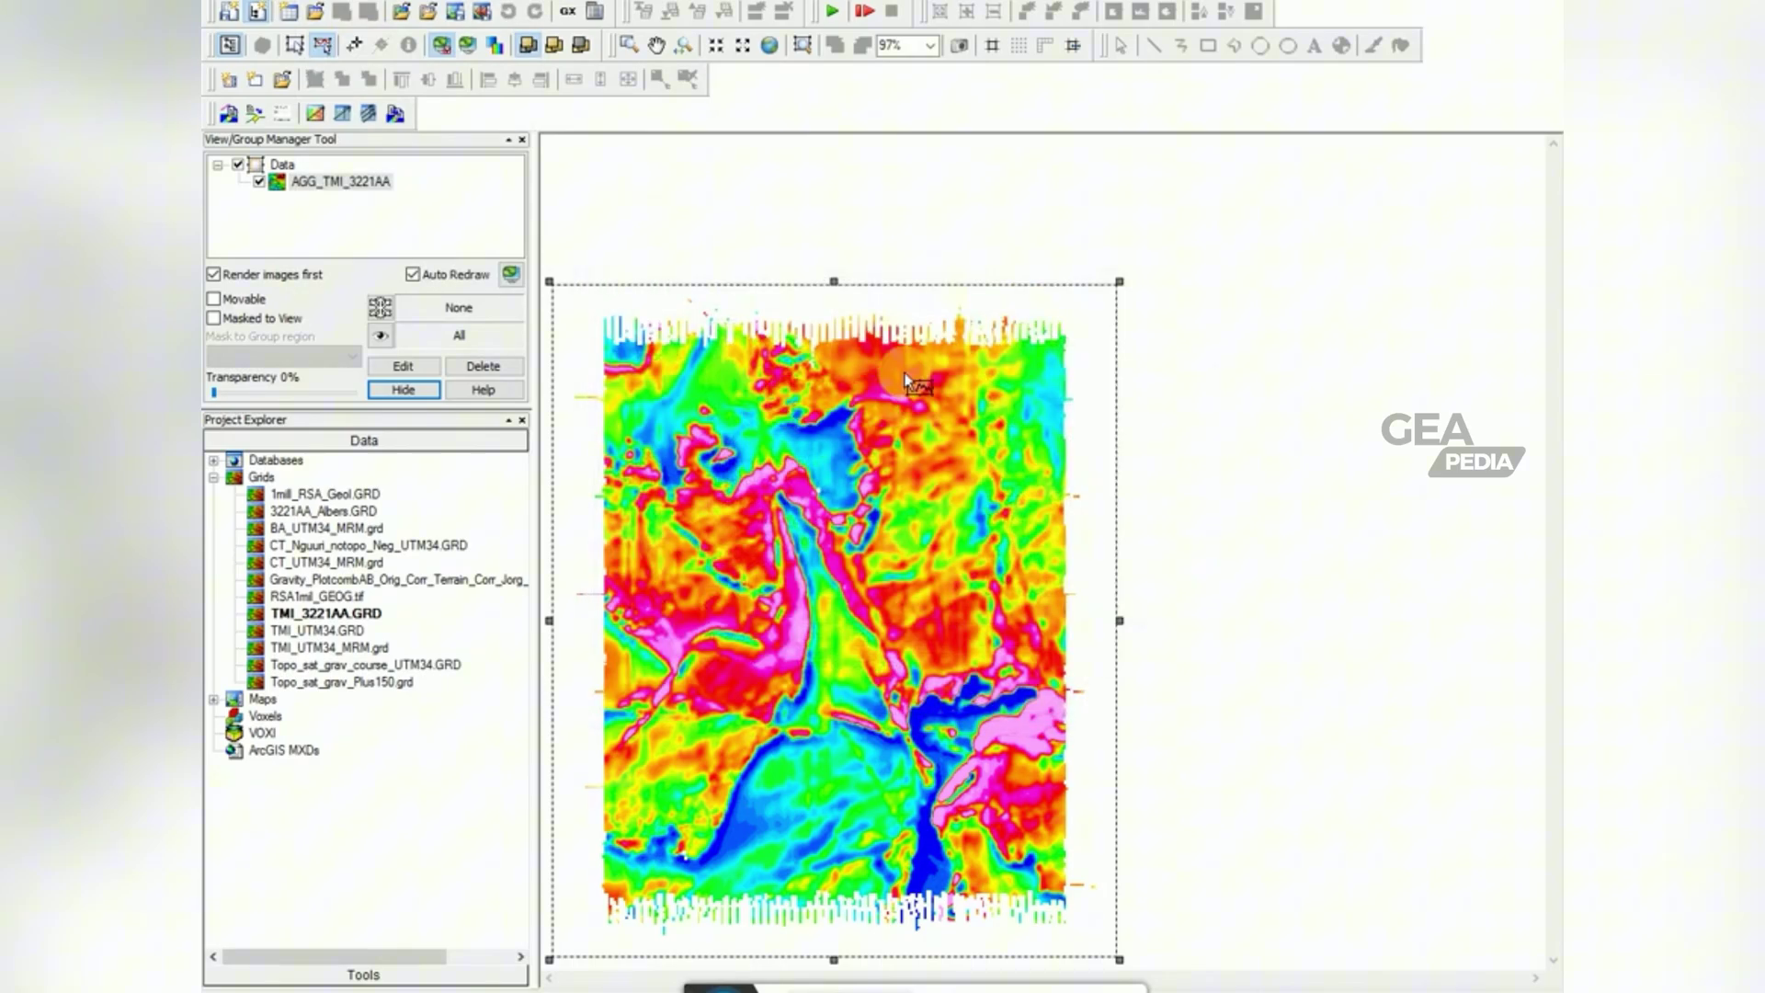
Start MAGMAP 1-Step Filtering with TMI_3221AA.GRD as the input grid.
left_click(1071, 3)
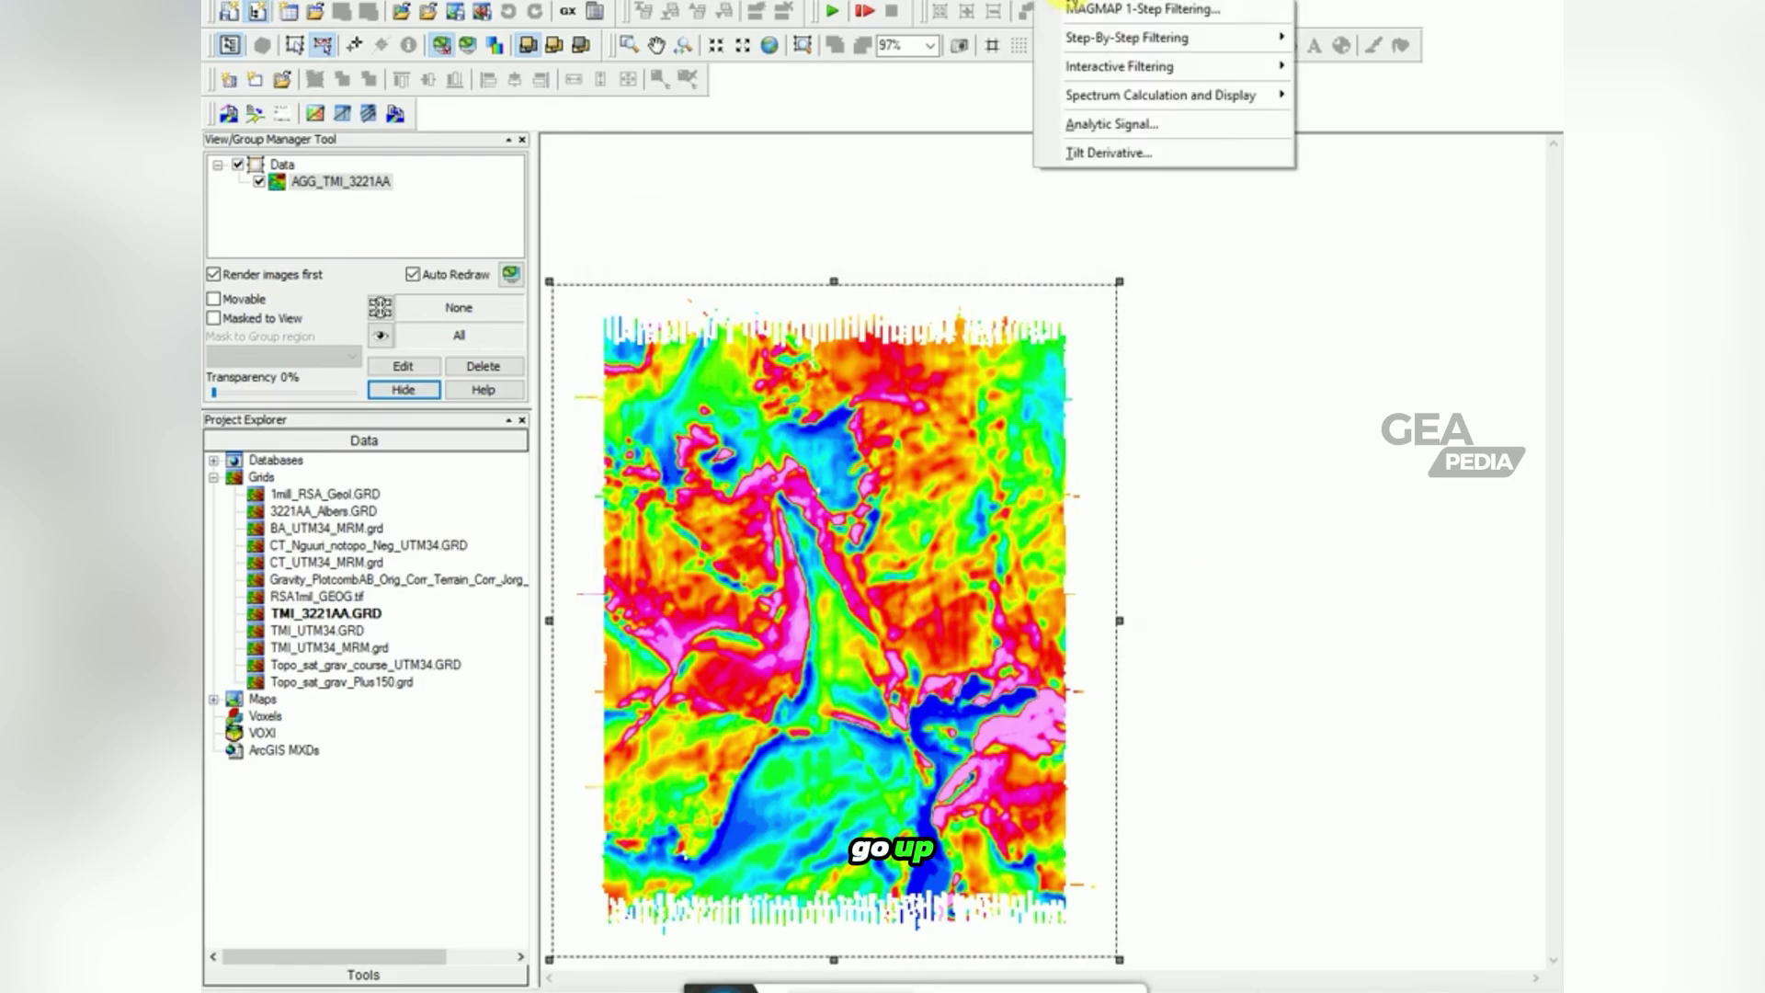
left_click(1100, 18)
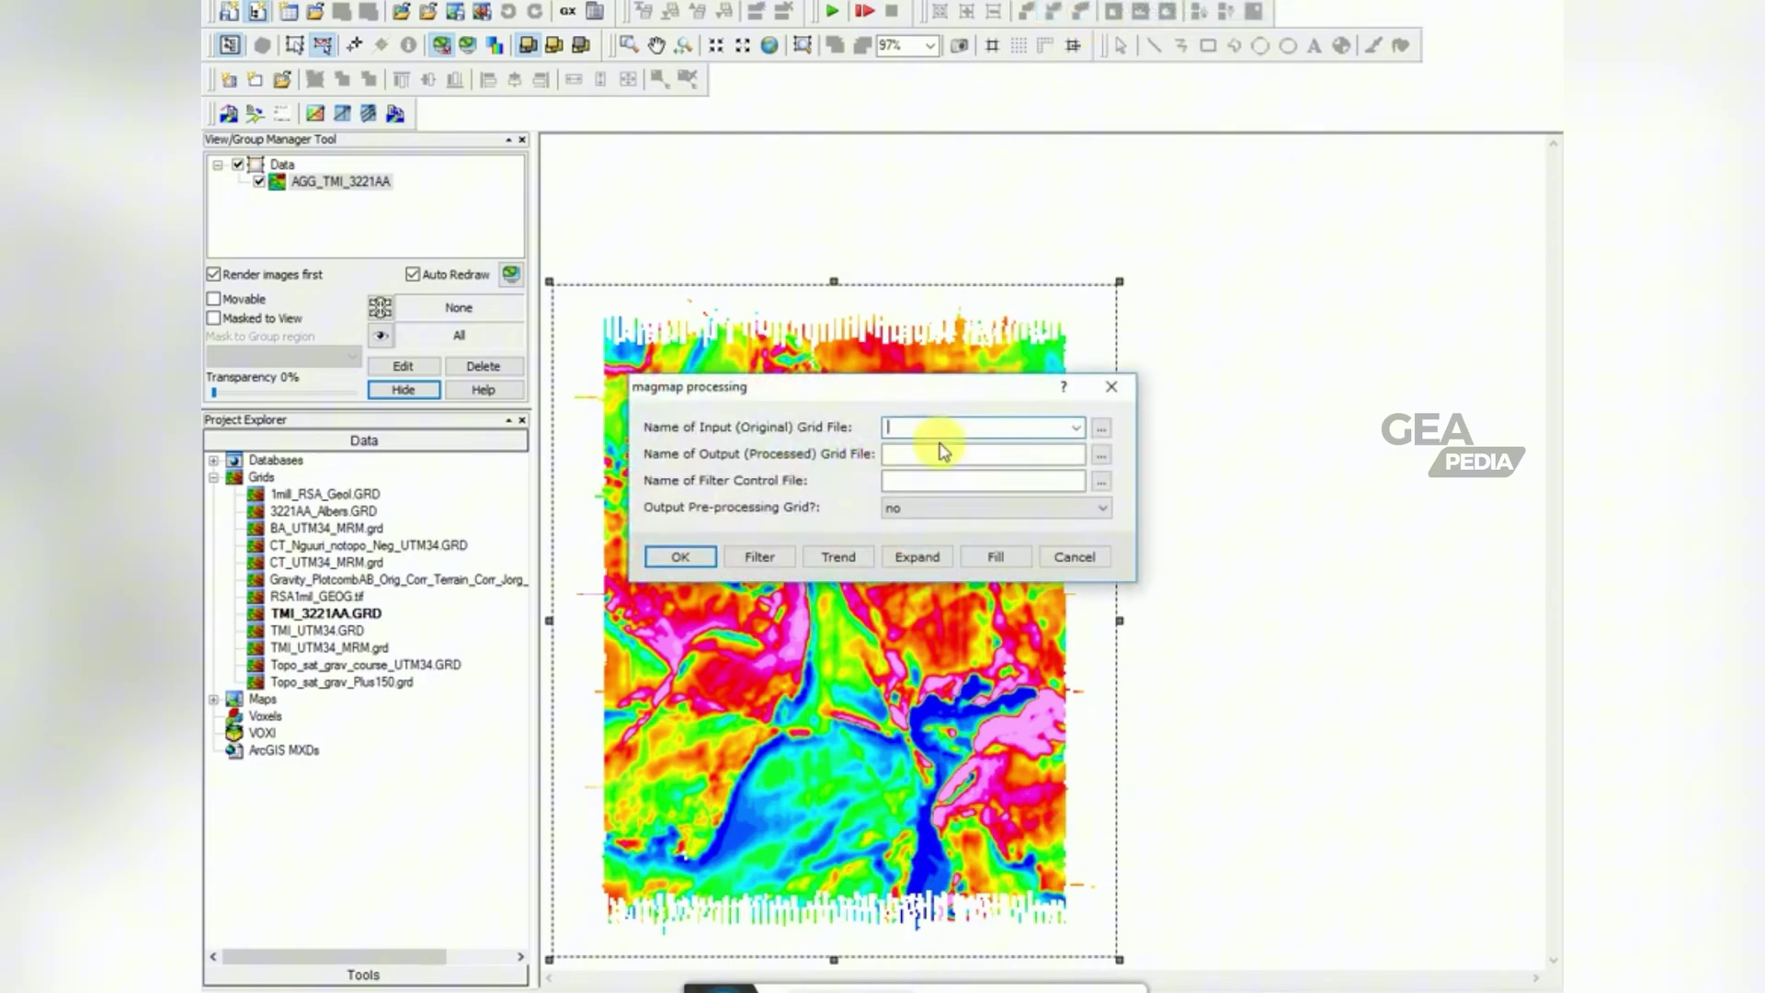
left_click(1077, 429)
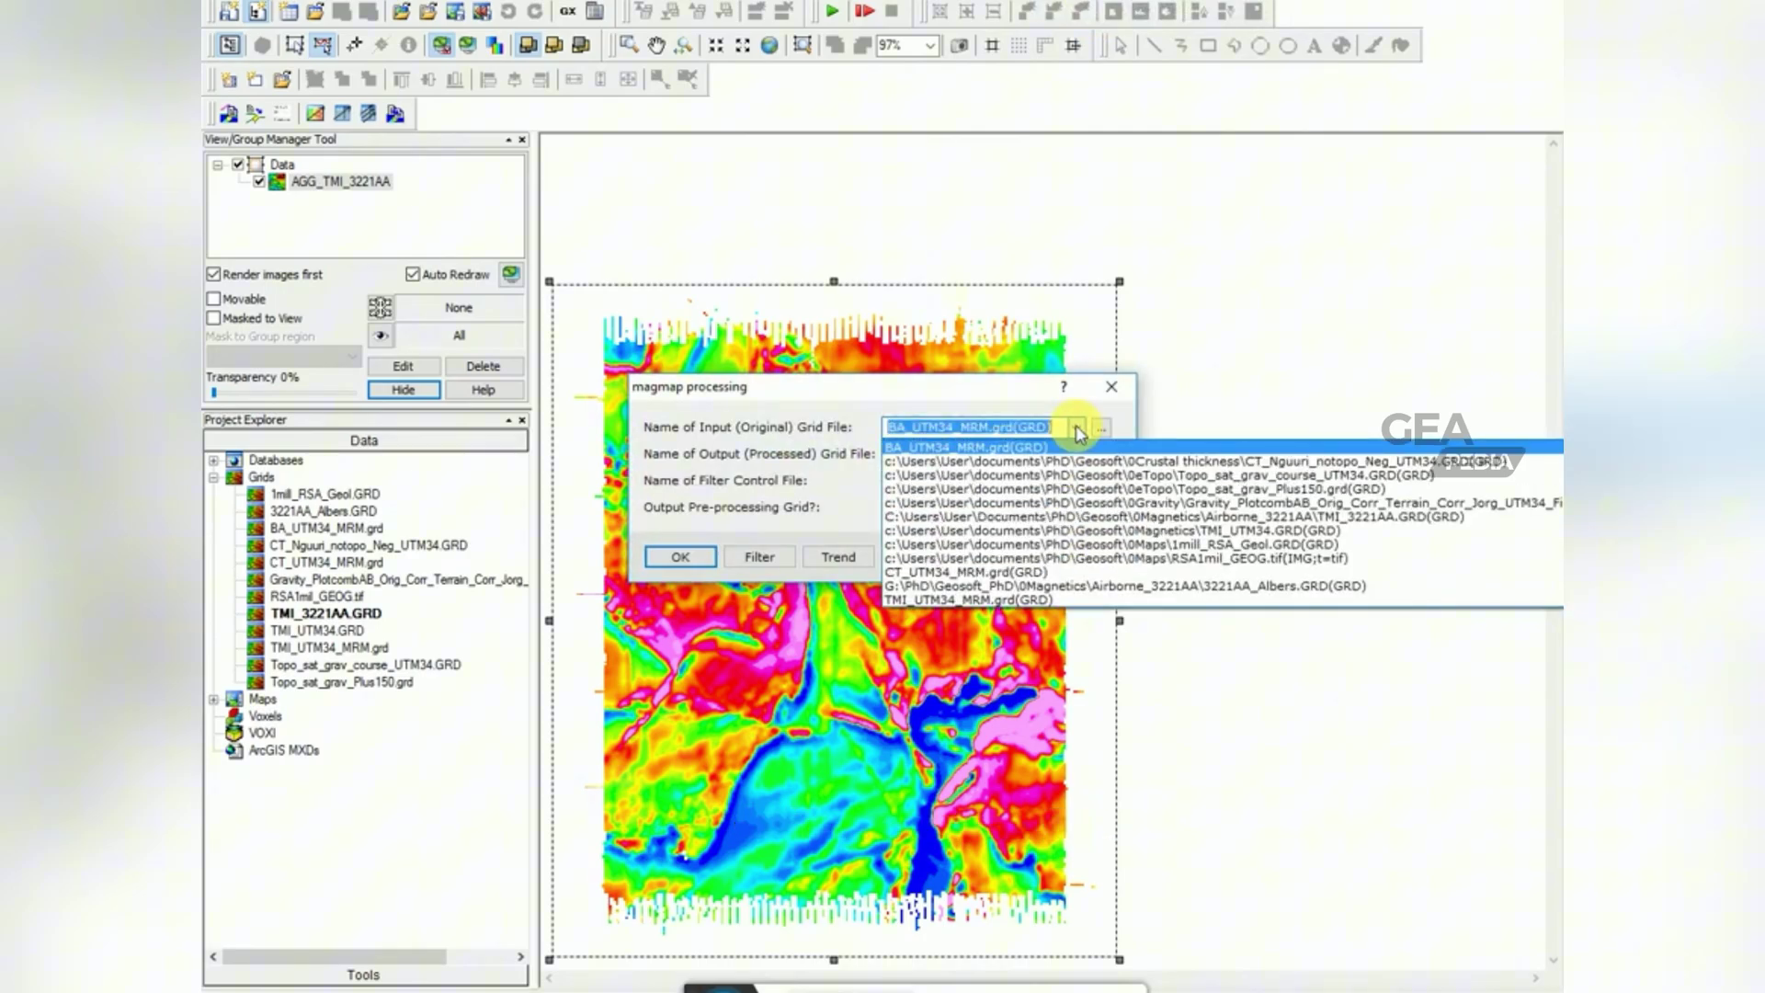
left_click(1137, 520)
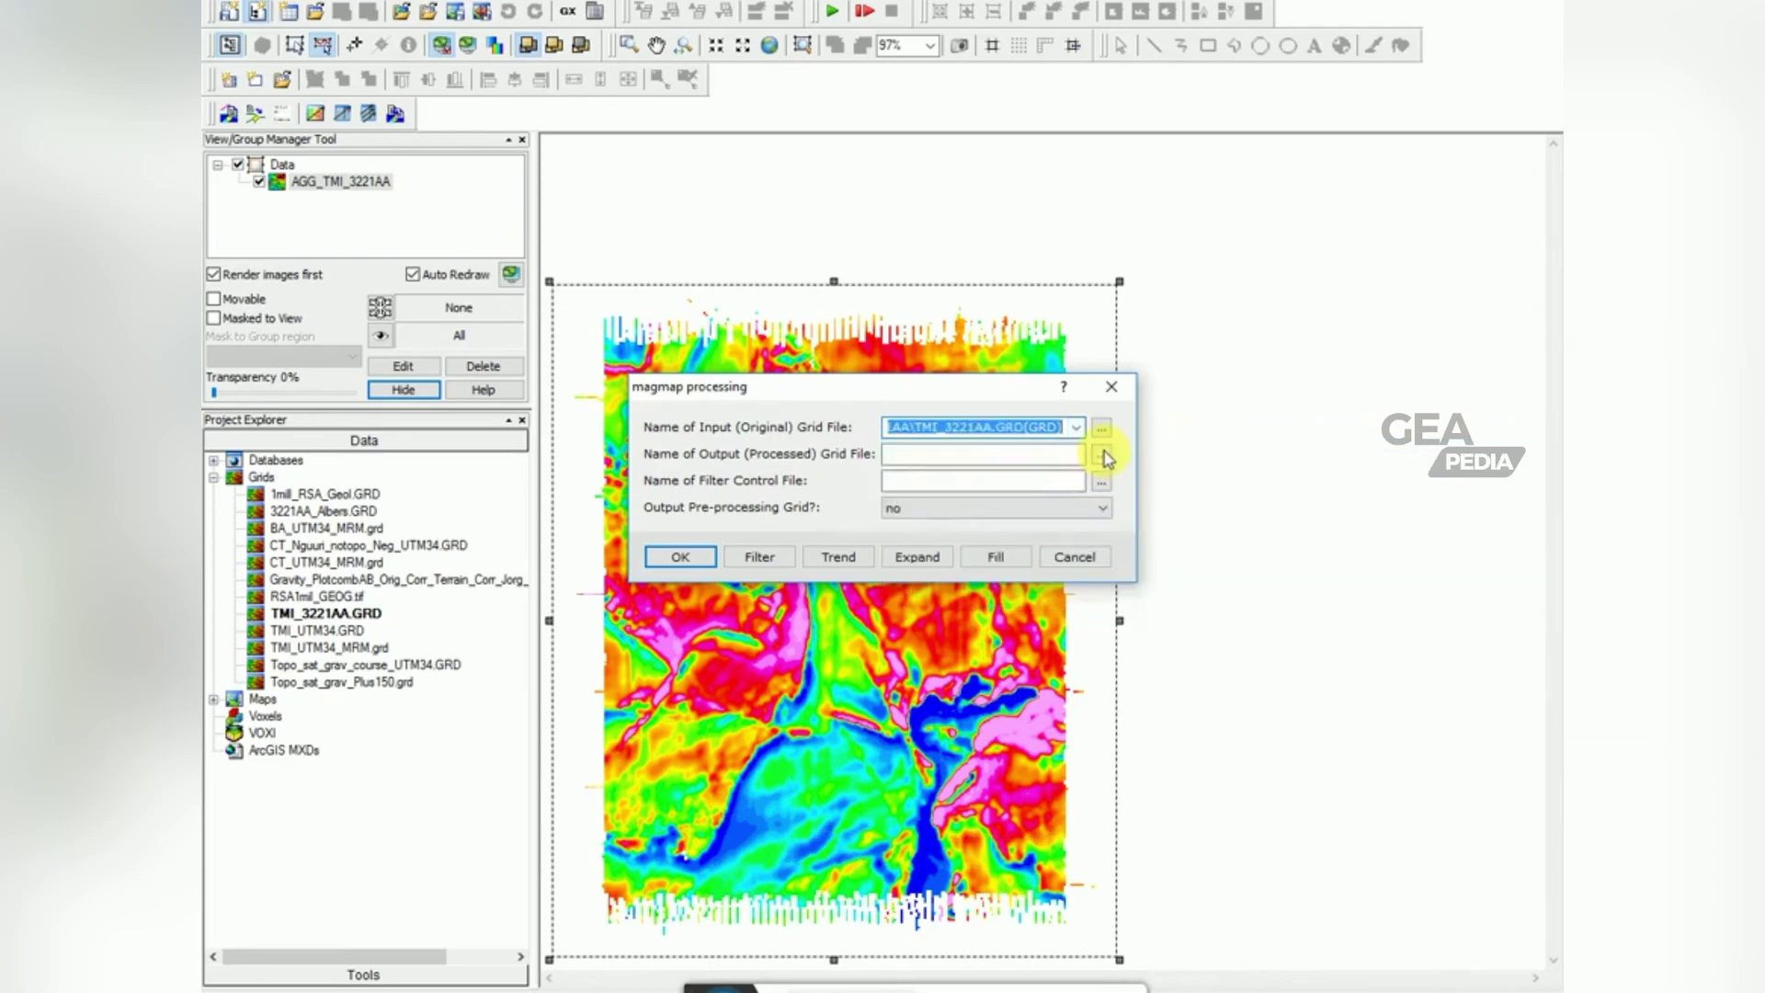
Browse to the 0Magnetics\Airborne_3221AA folder for the output grid.
left_click(1101, 455)
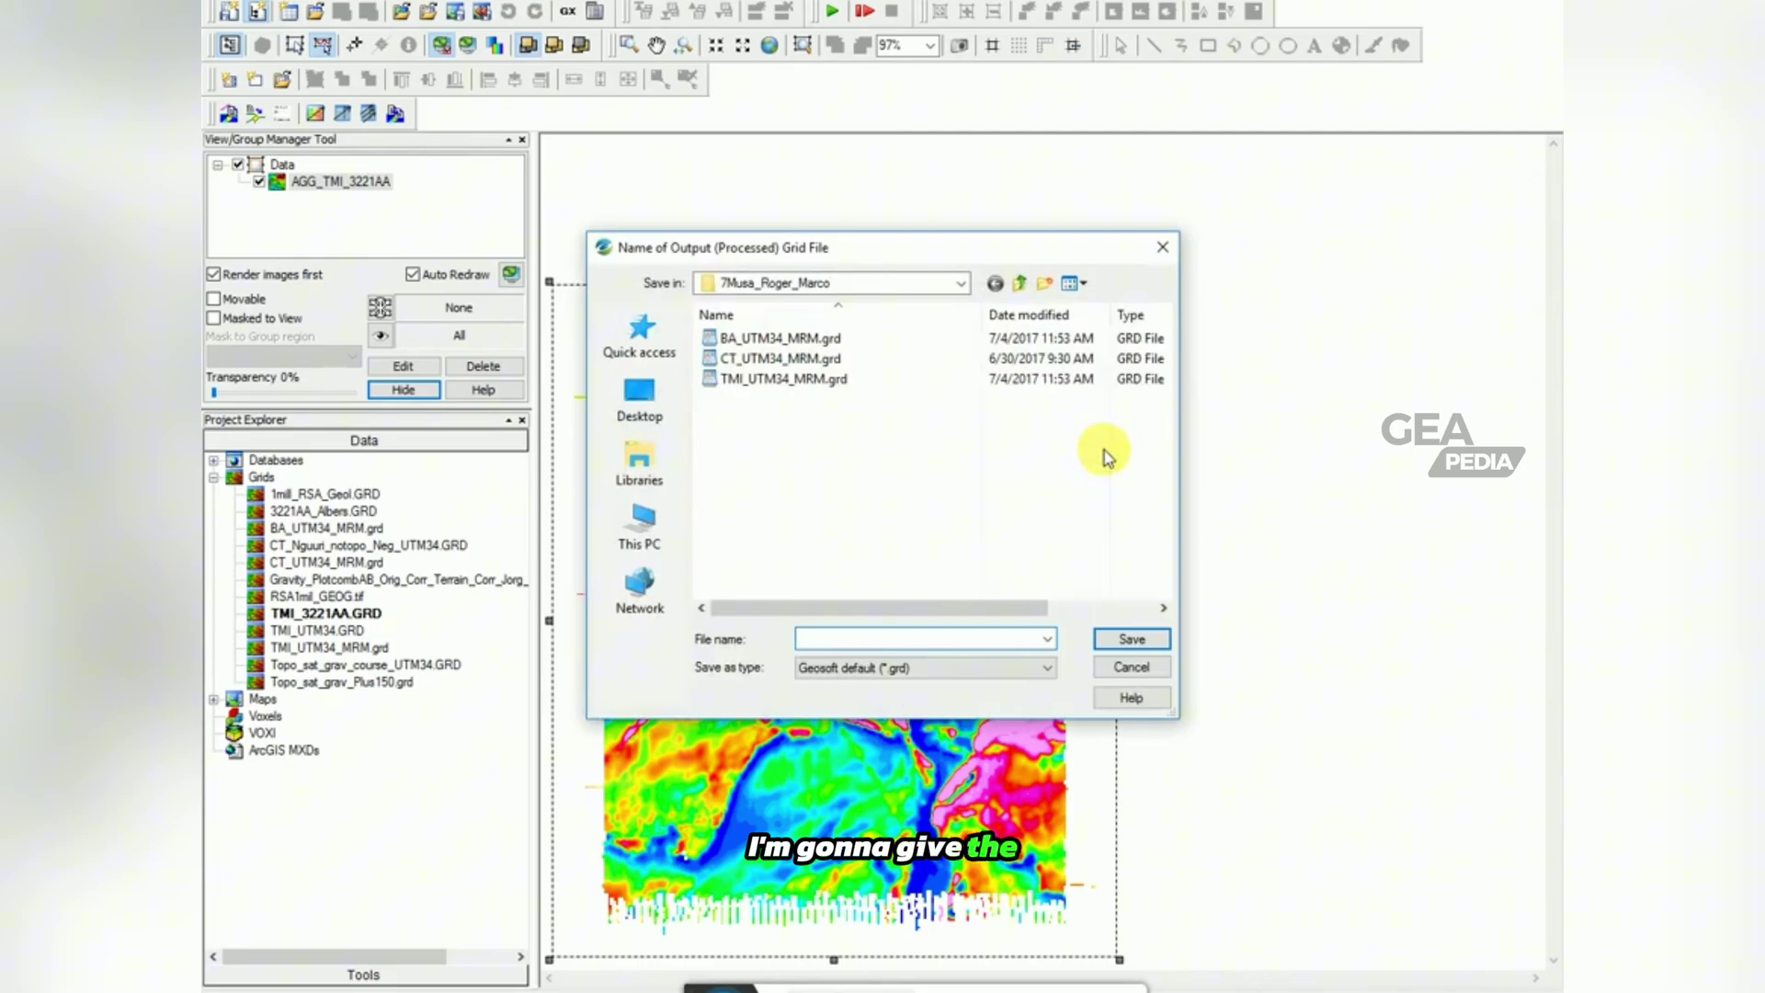
left_click(1019, 285)
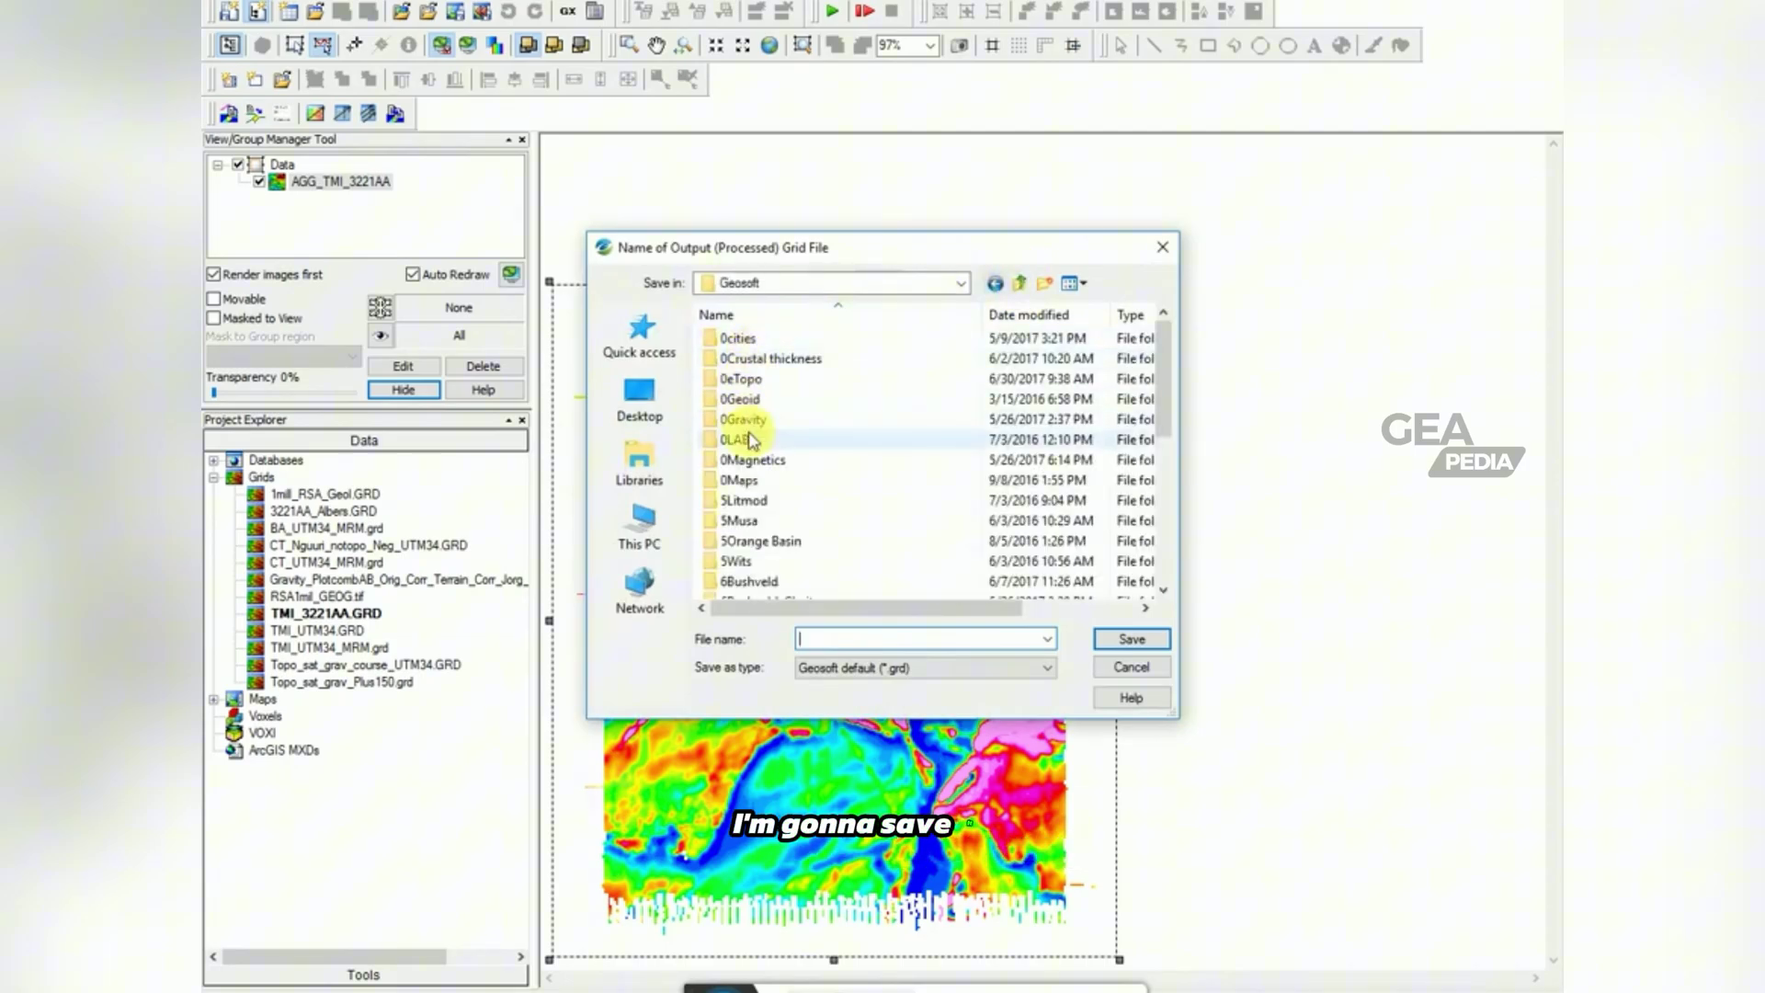
double_click(752, 459)
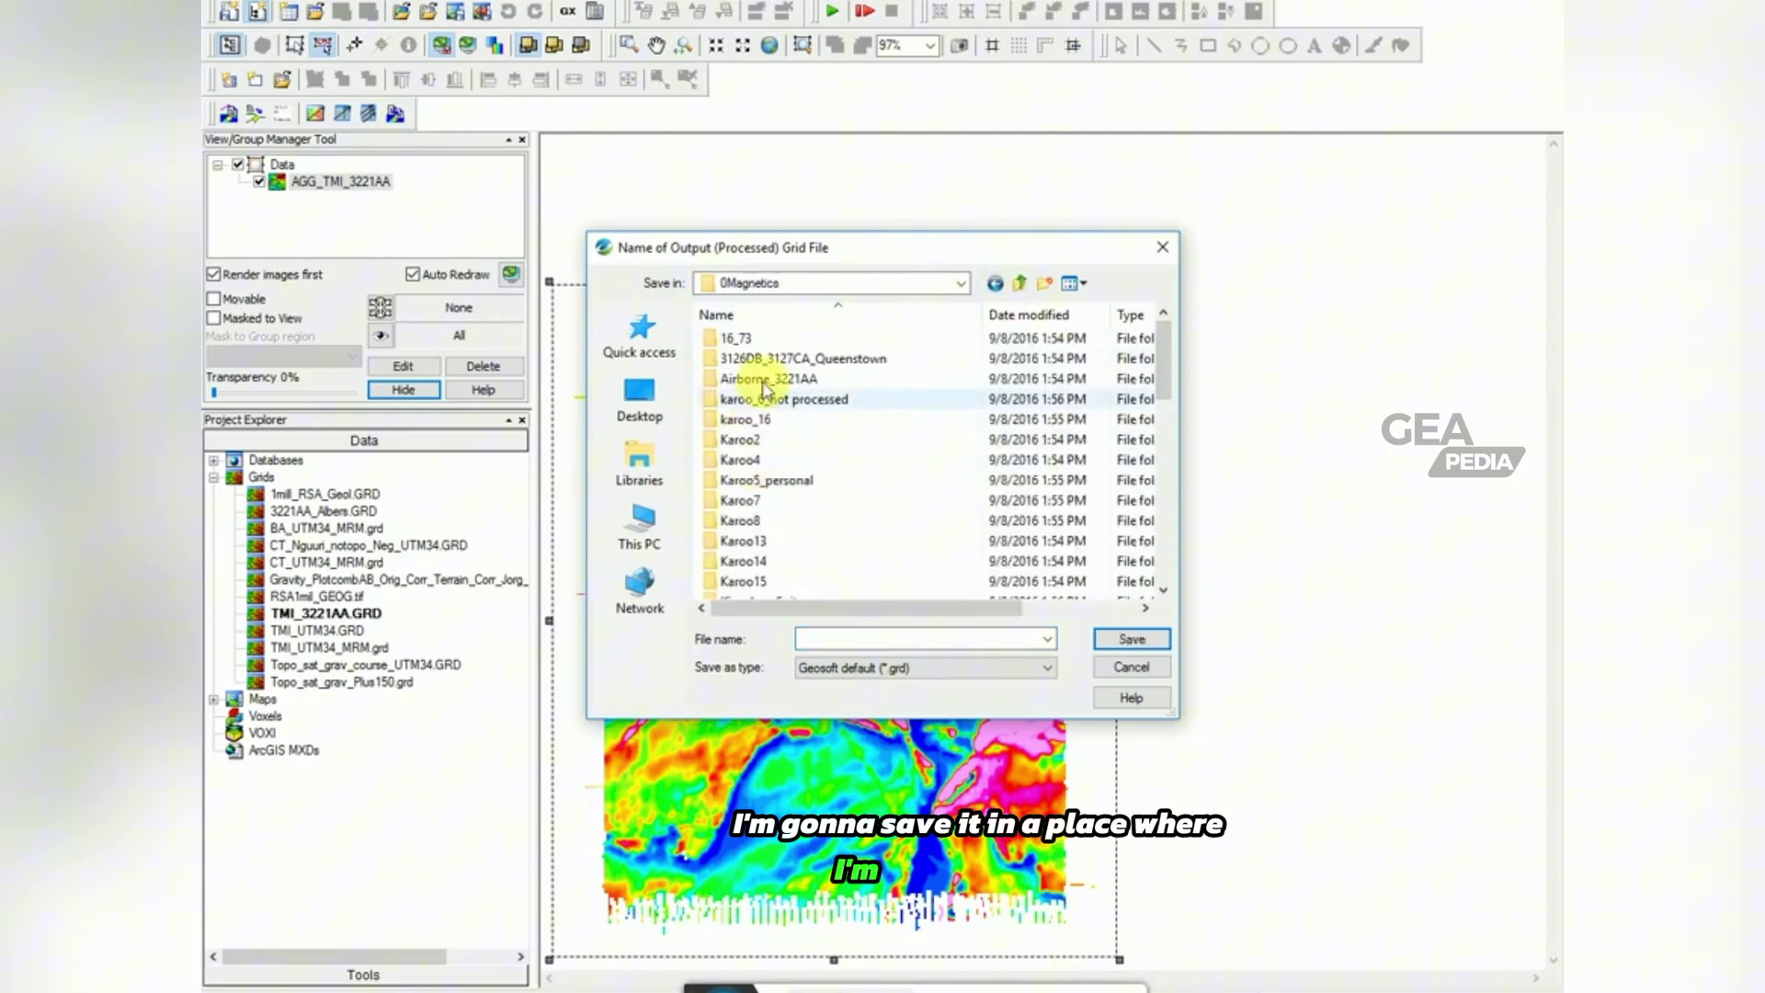
left_click(761, 382)
double_click(761, 380)
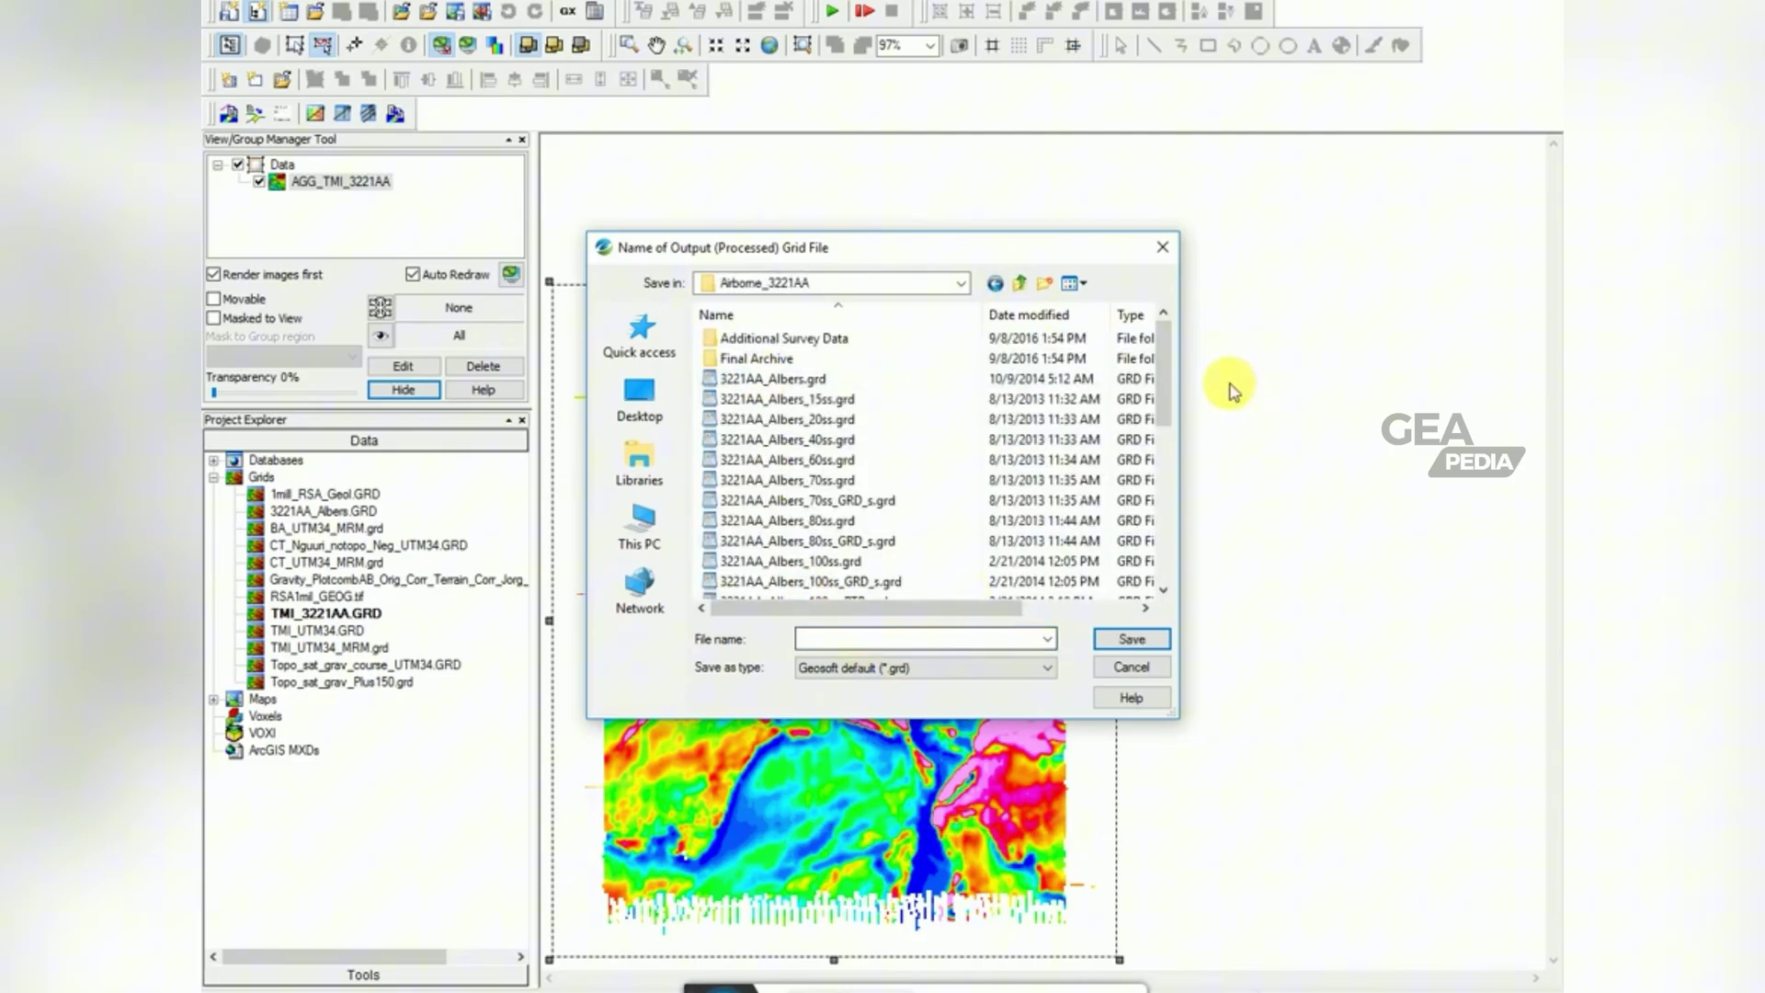
Name the output grid TMI_3221AA_RTP.grd and choose _basemap.con as the filter control file.
left_click_drag(1164, 374, 1154, 541)
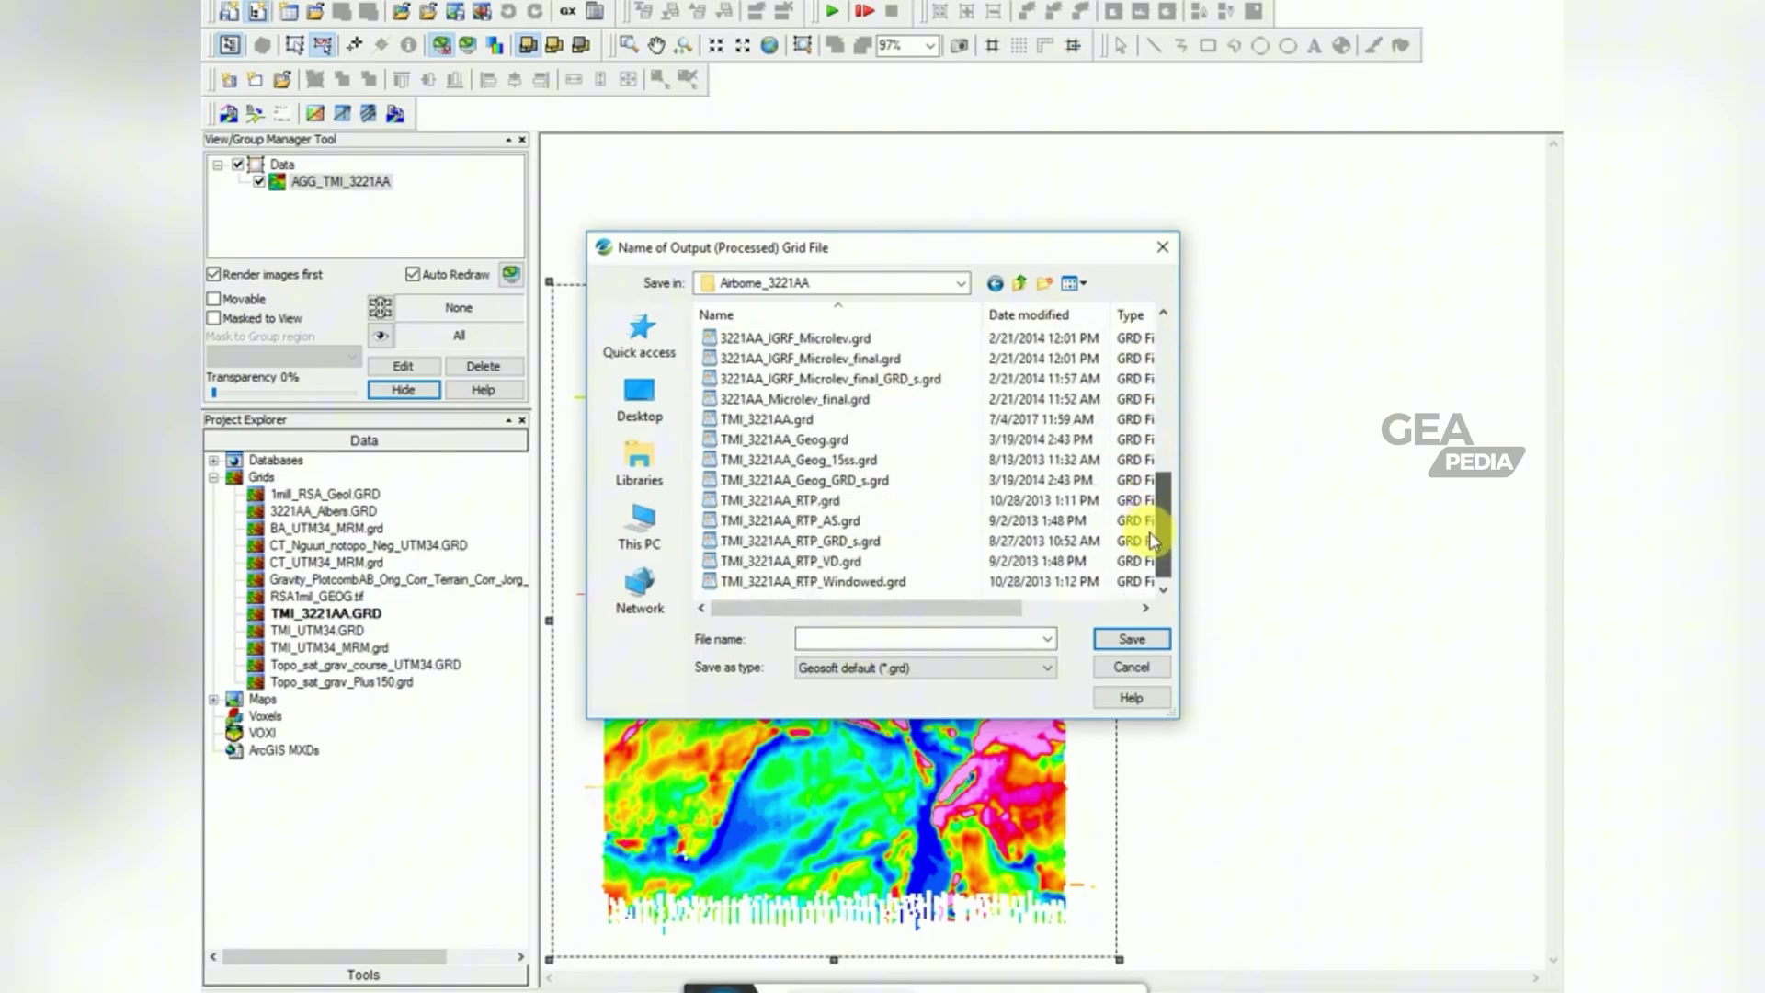
left_click(752, 422)
double_click(881, 638)
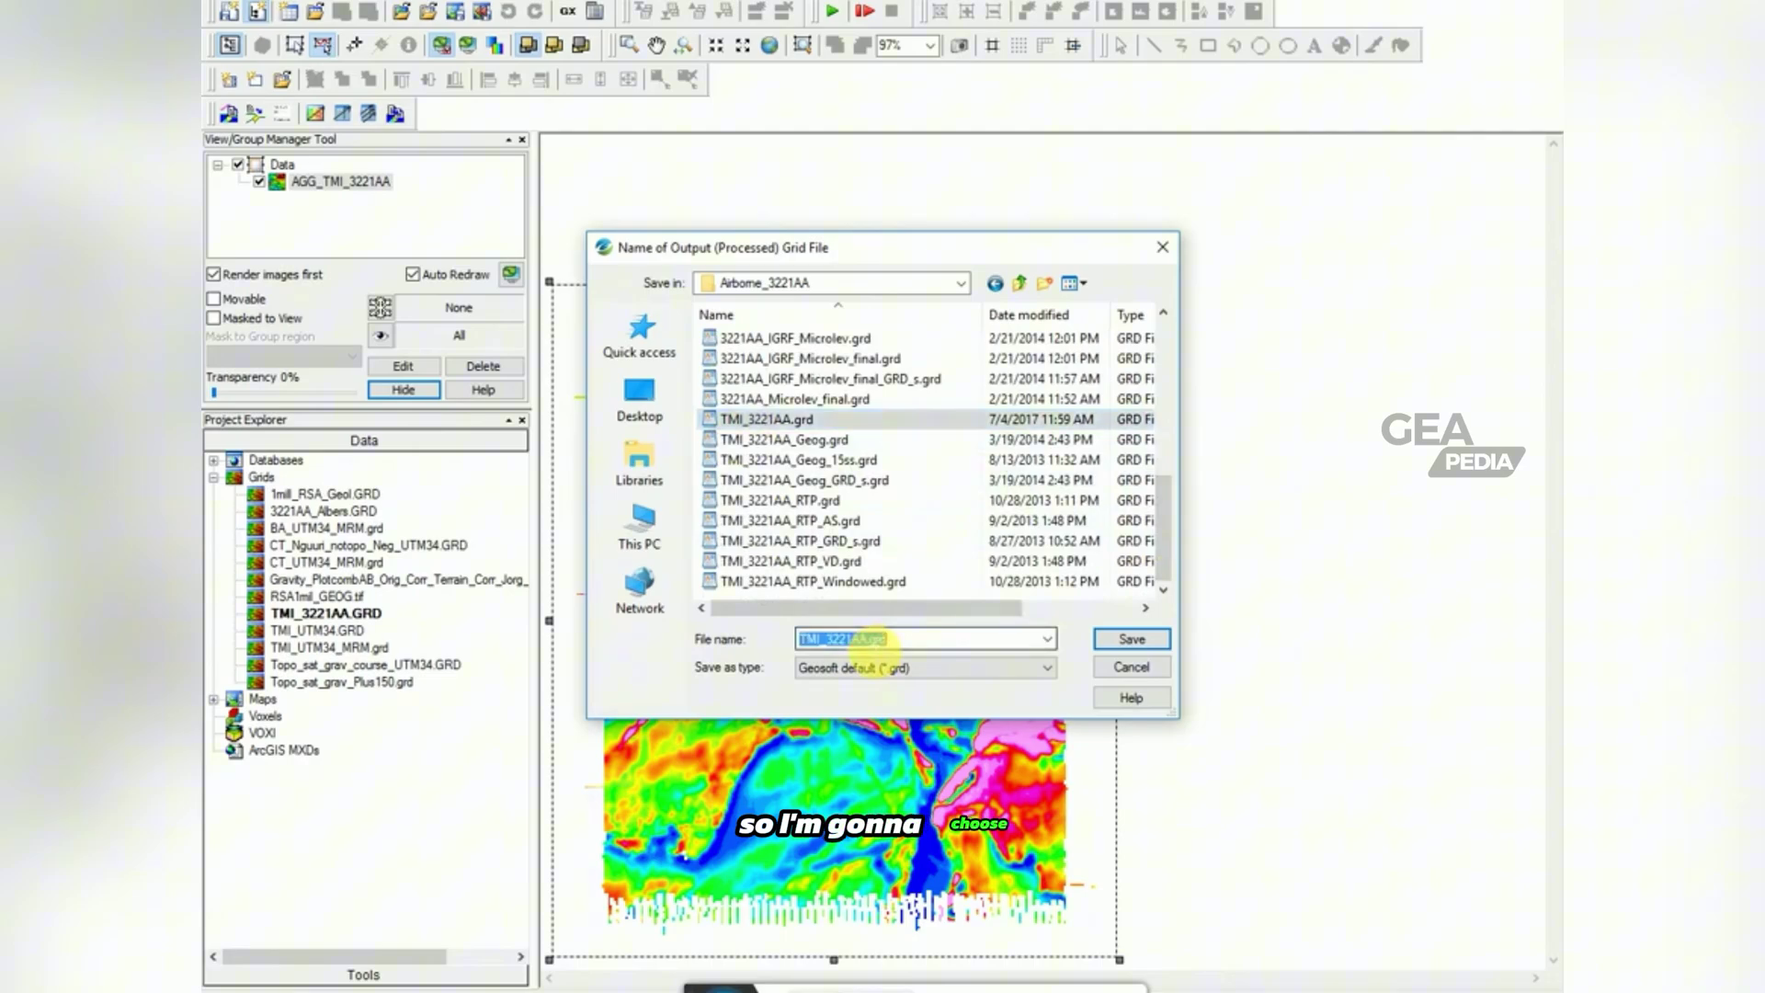
left_click(869, 639)
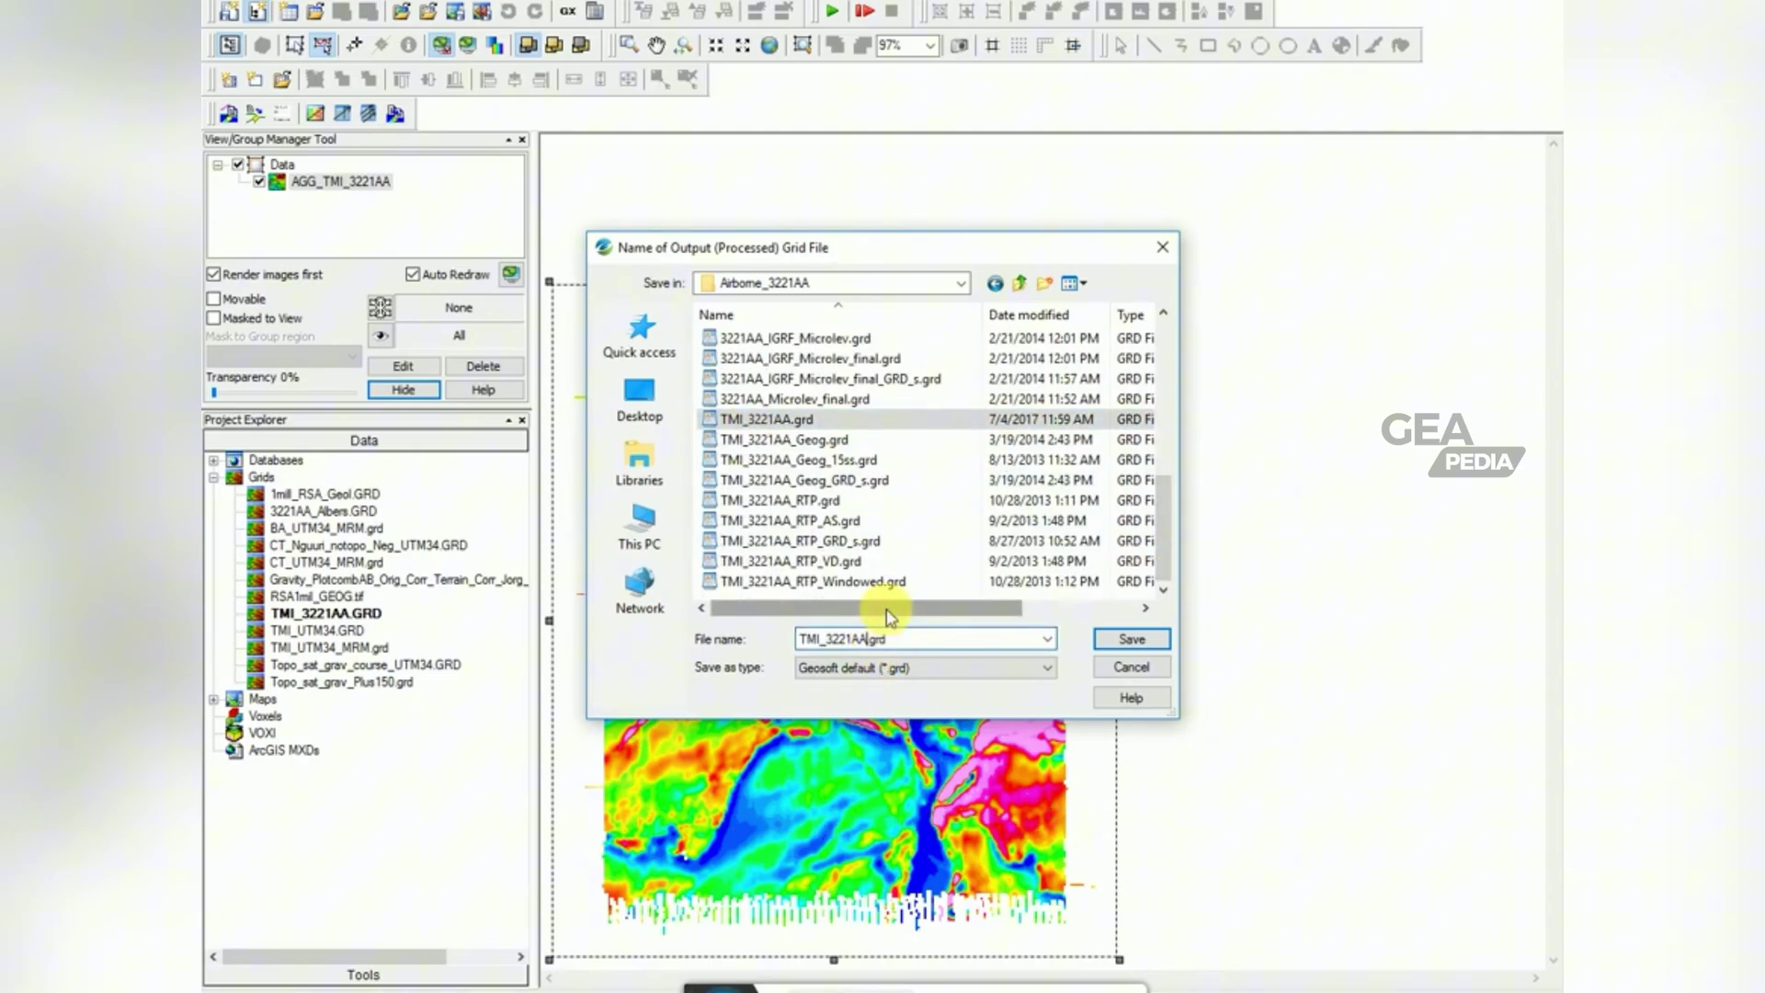
type("_RTP")
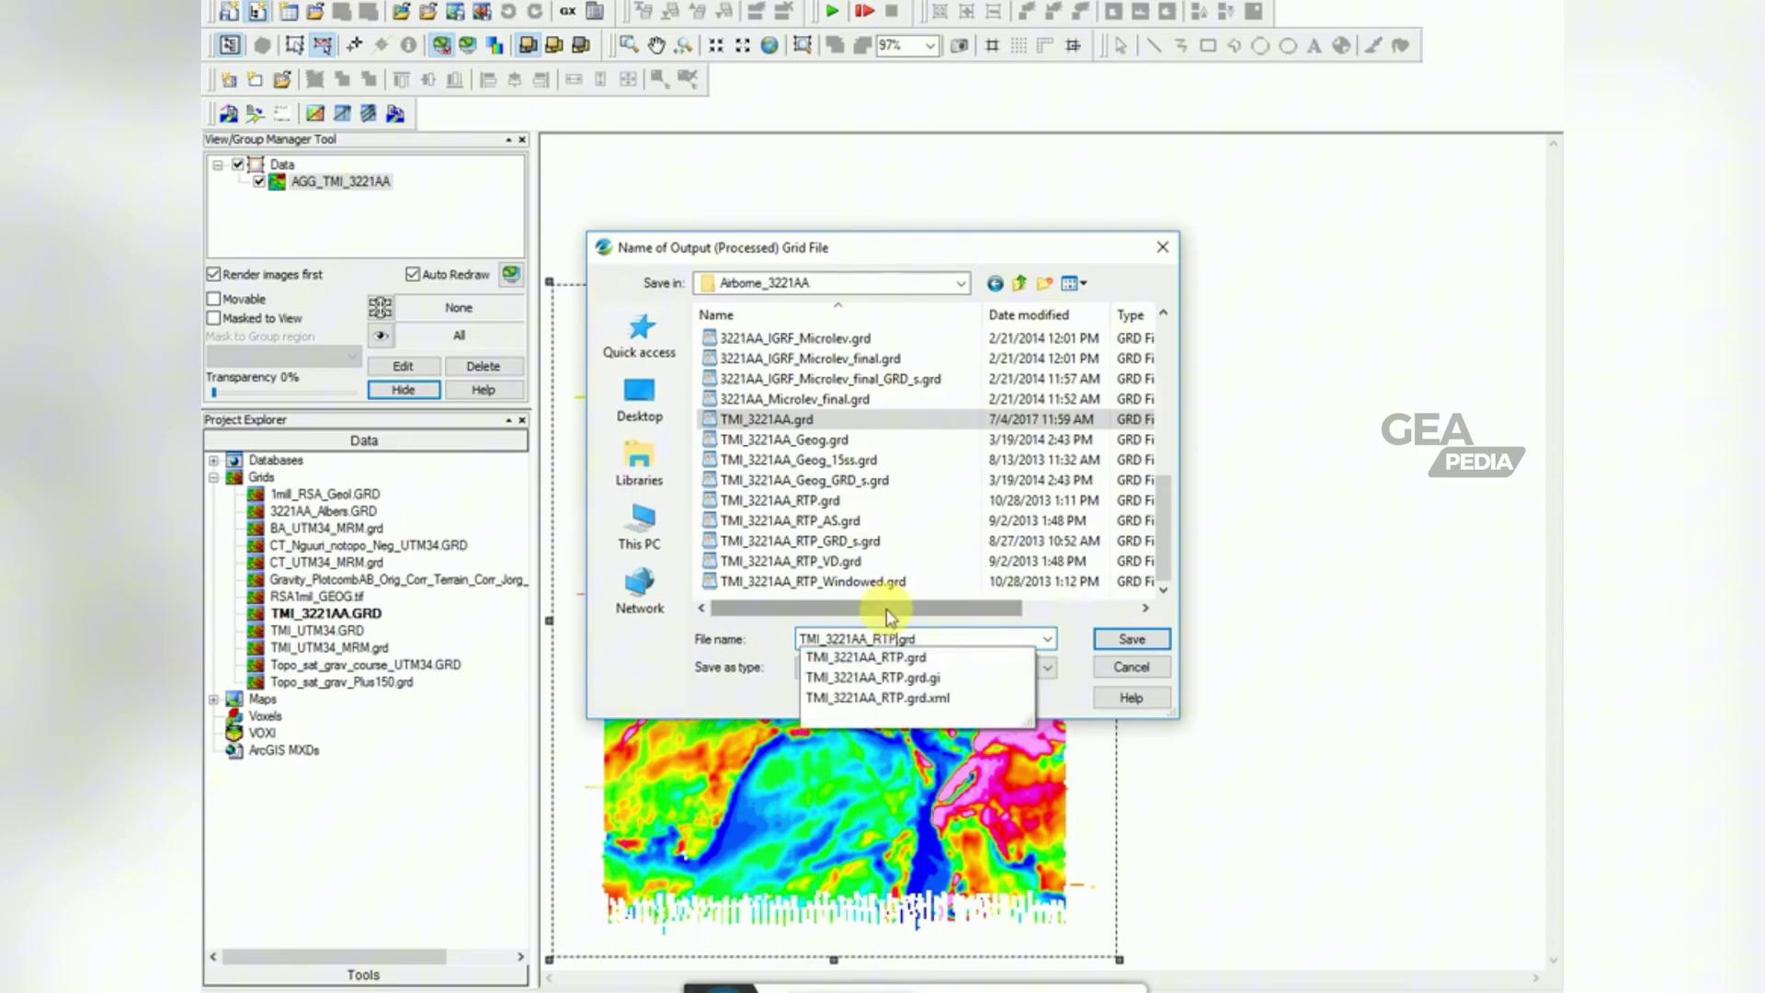
left_click(1134, 643)
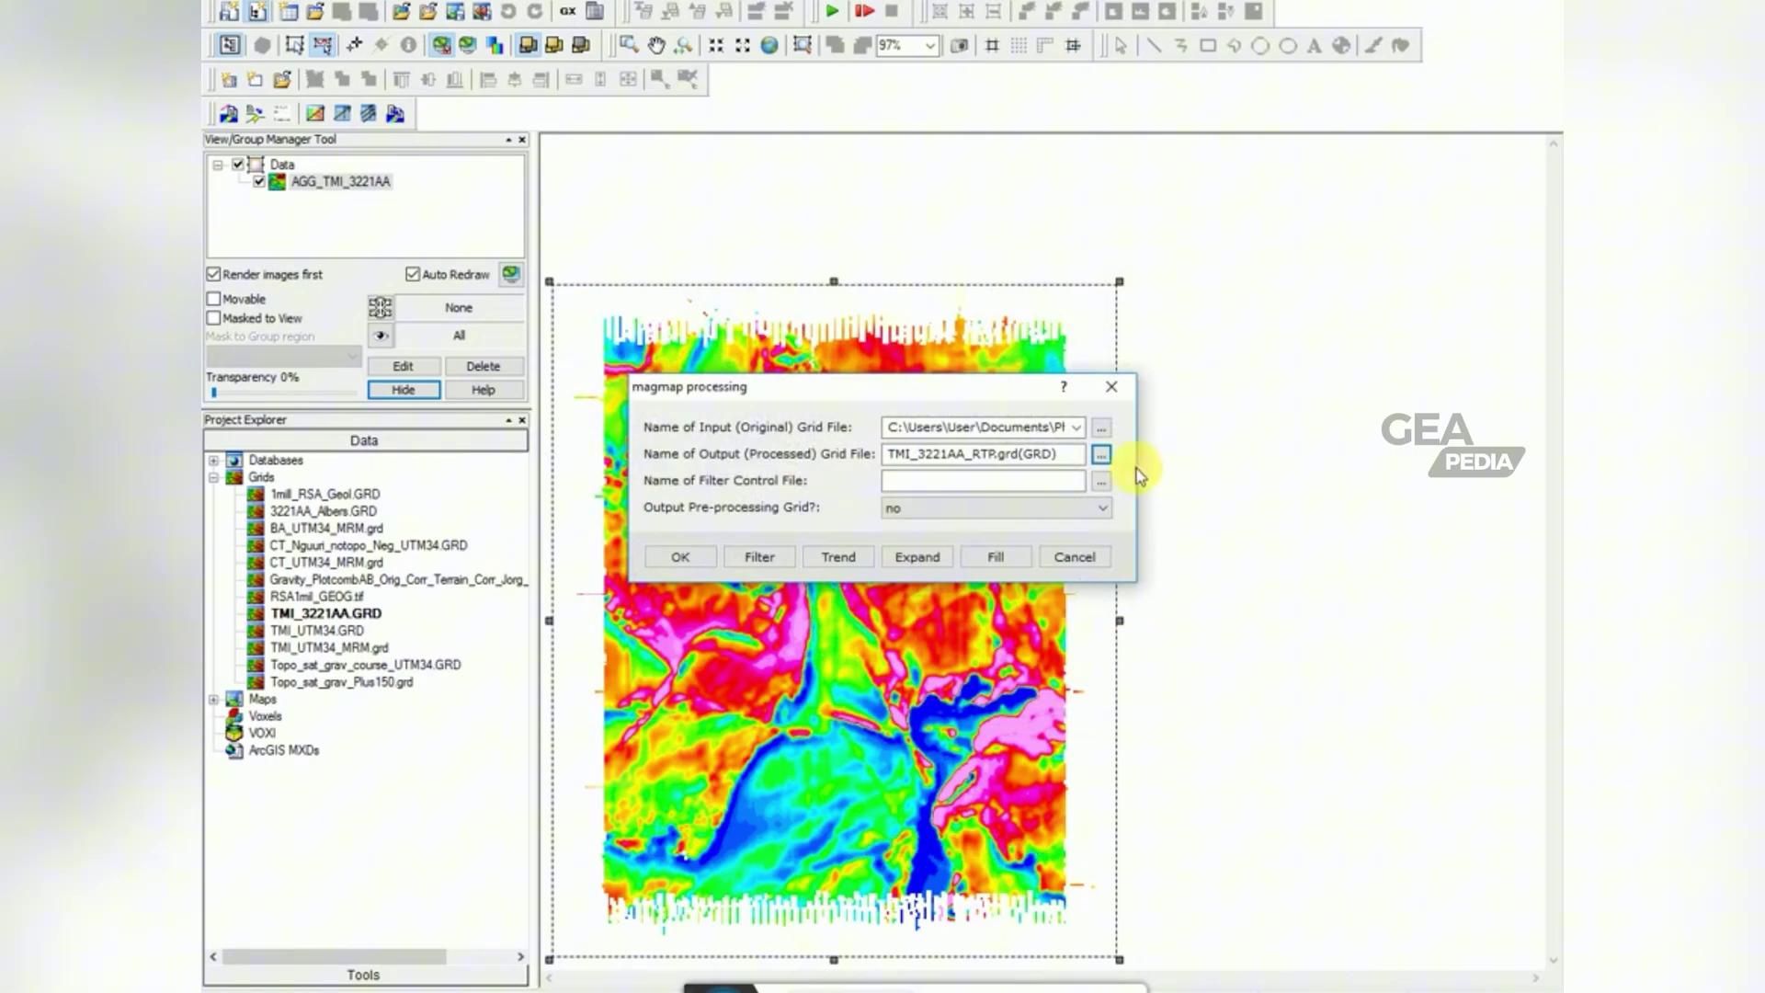
left_click(1102, 481)
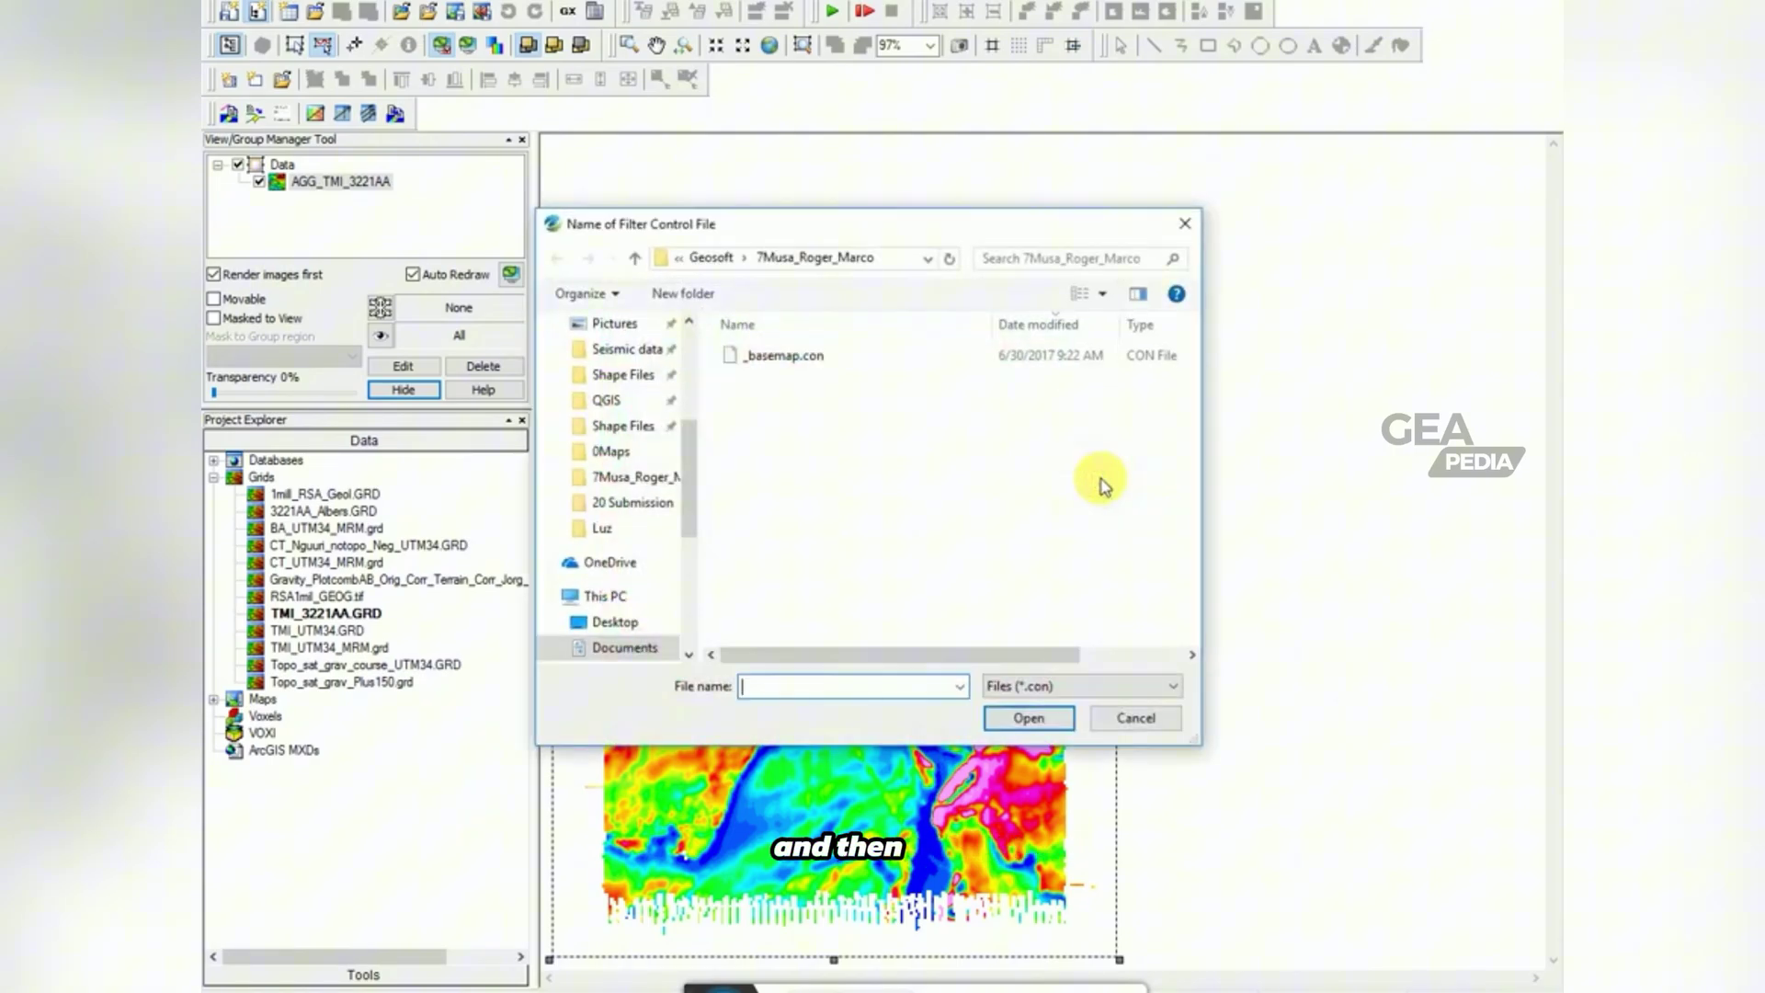
double_click(780, 360)
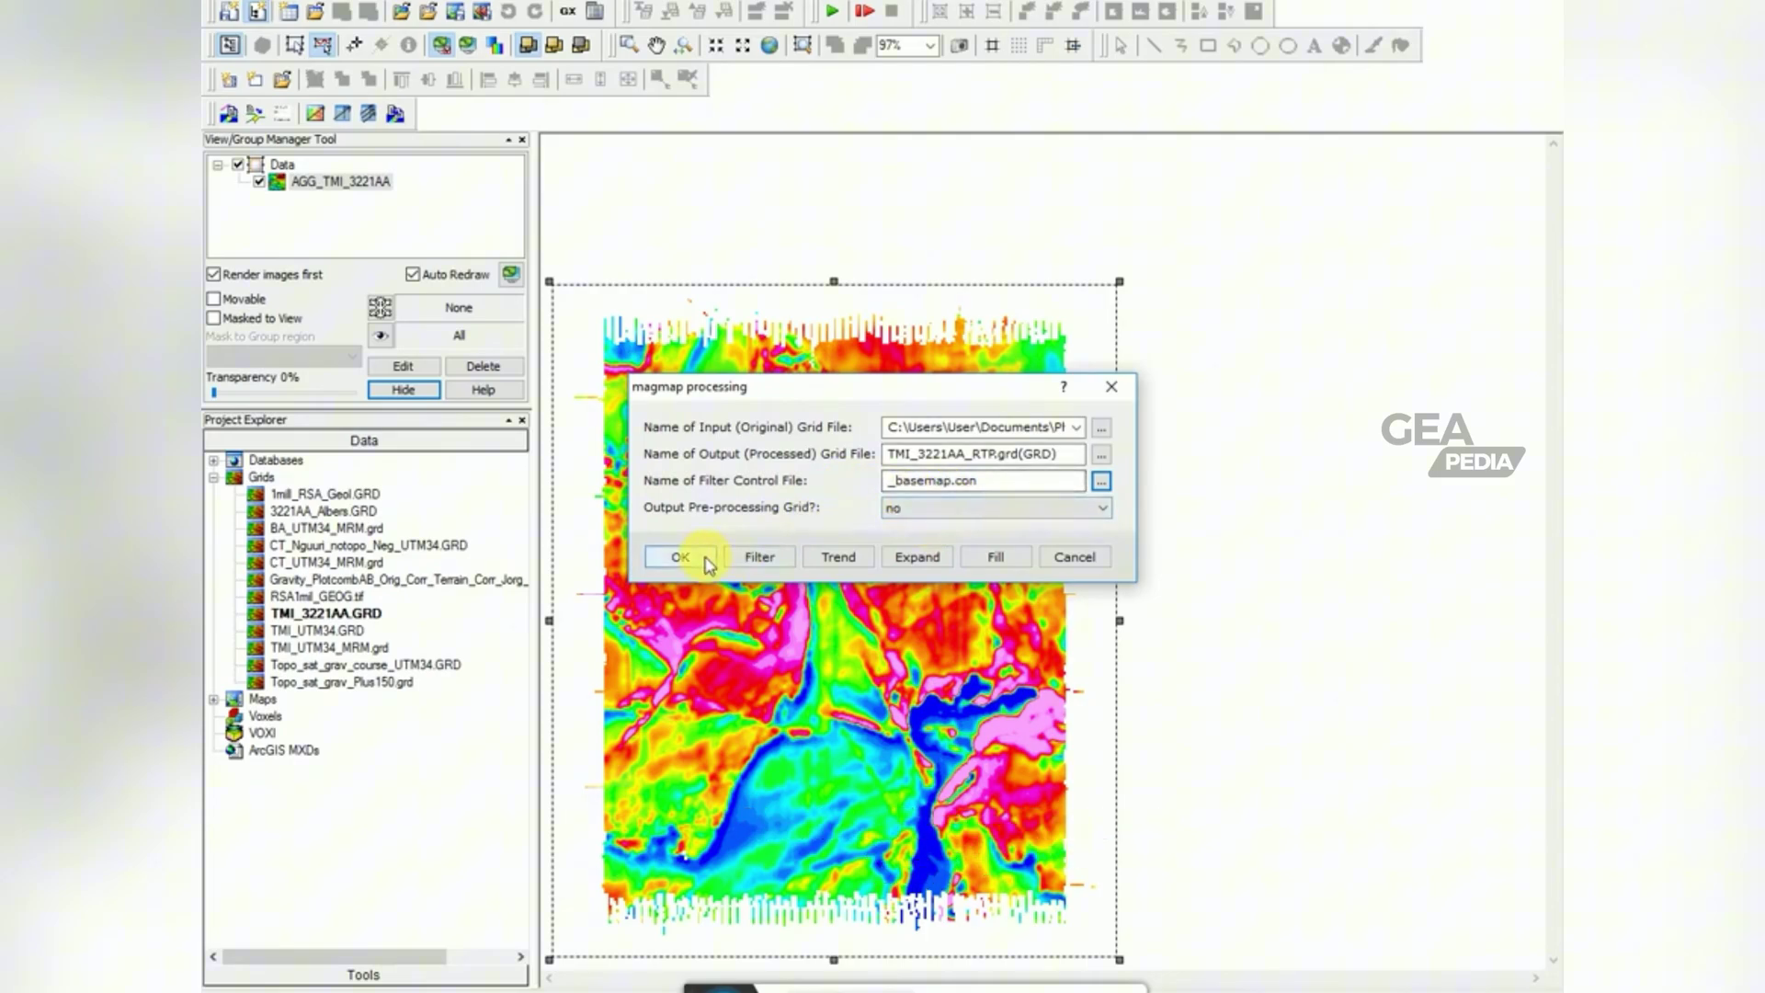
Pick Reduce to magnetic pole as Filter 1, then cancel both the Filter Design and magmap dialogs.
left_click(766, 561)
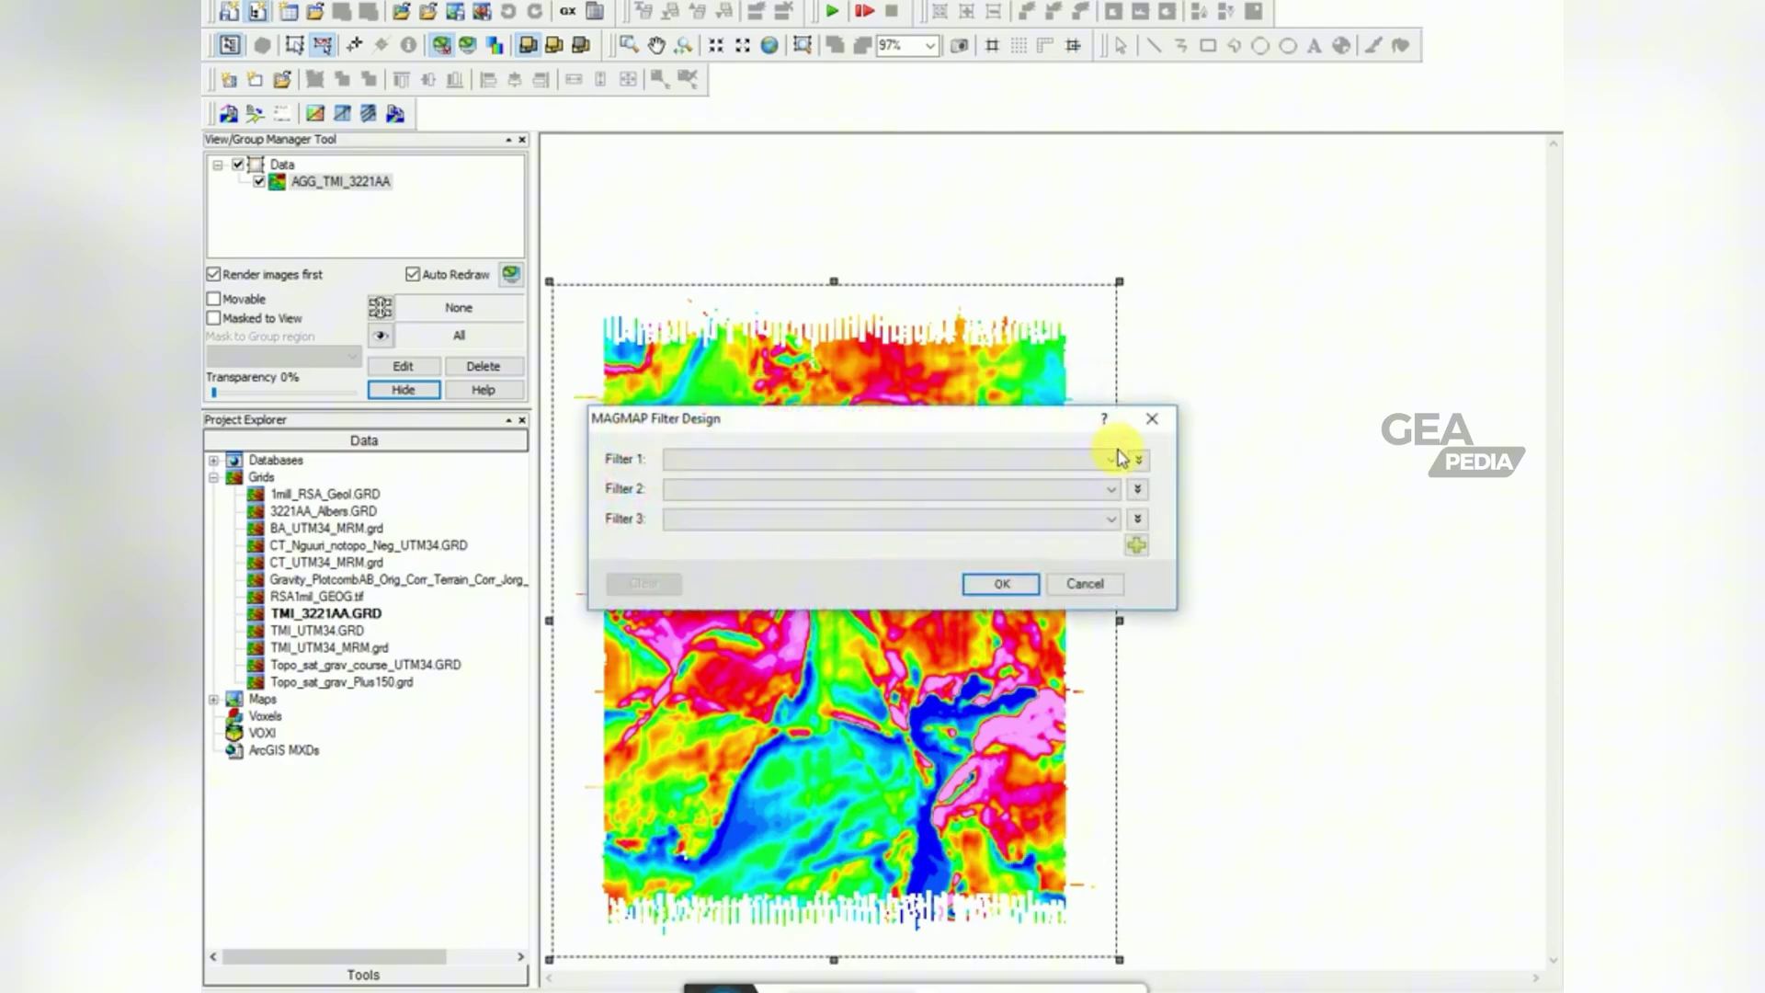
left_click(1115, 460)
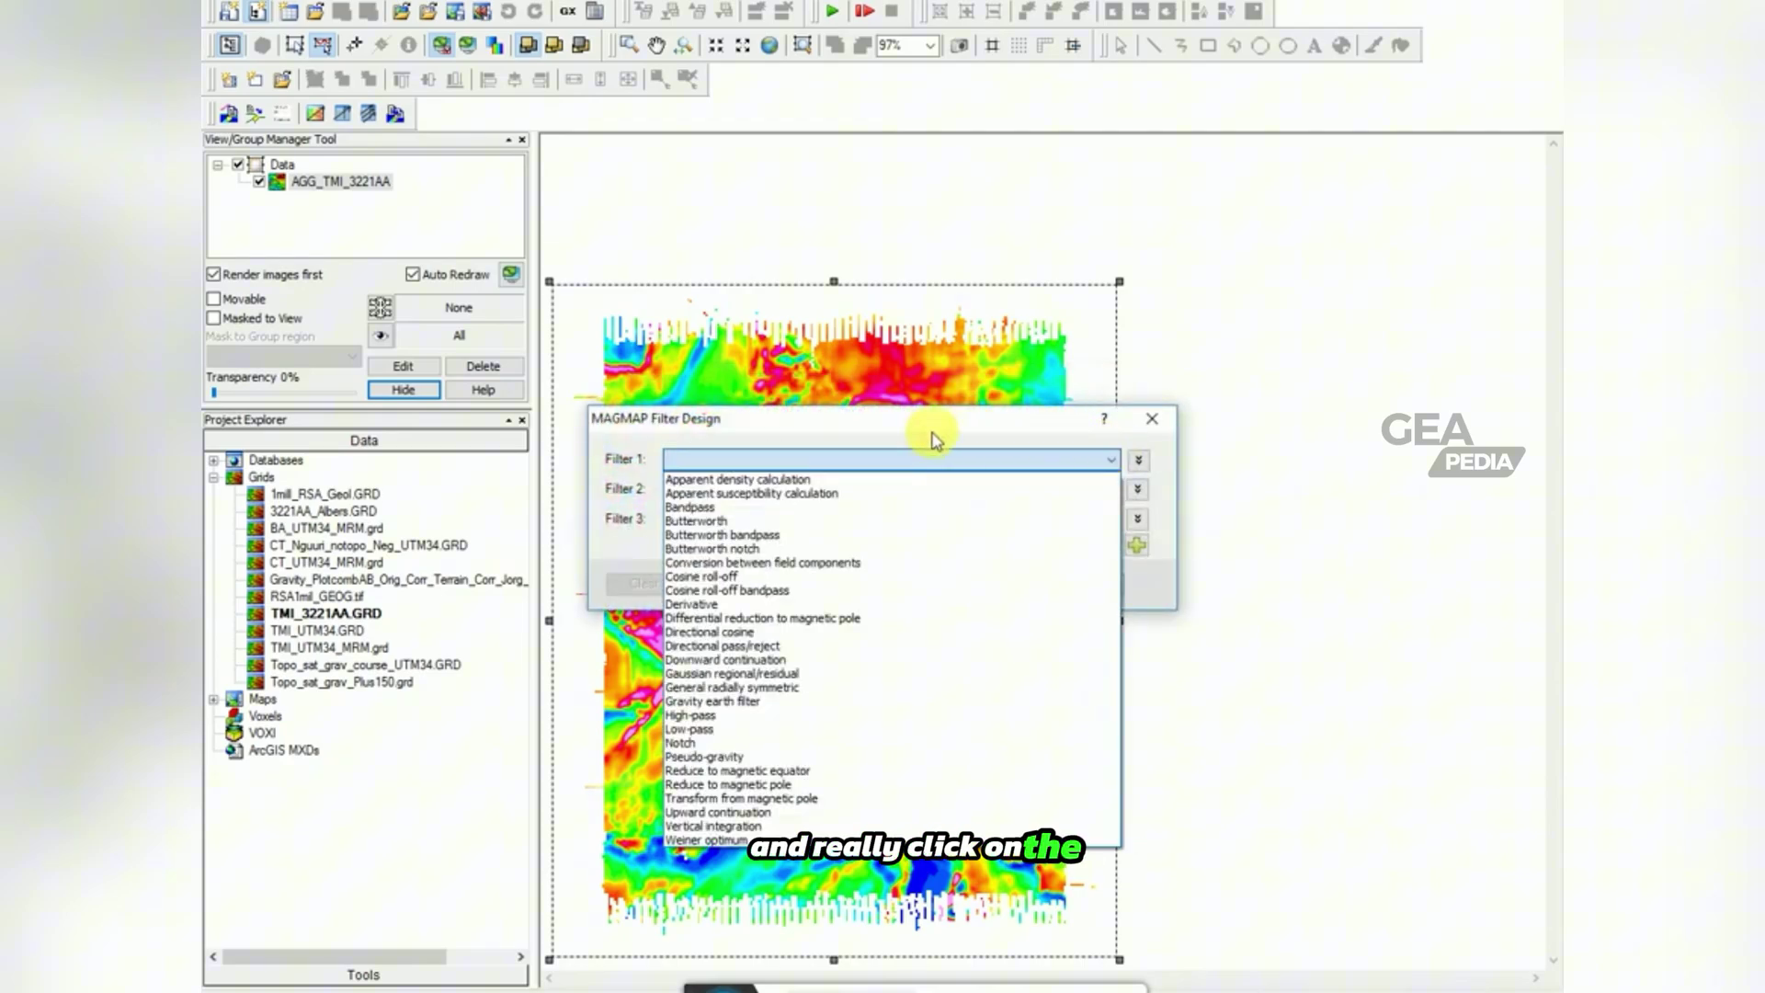
left_click(818, 785)
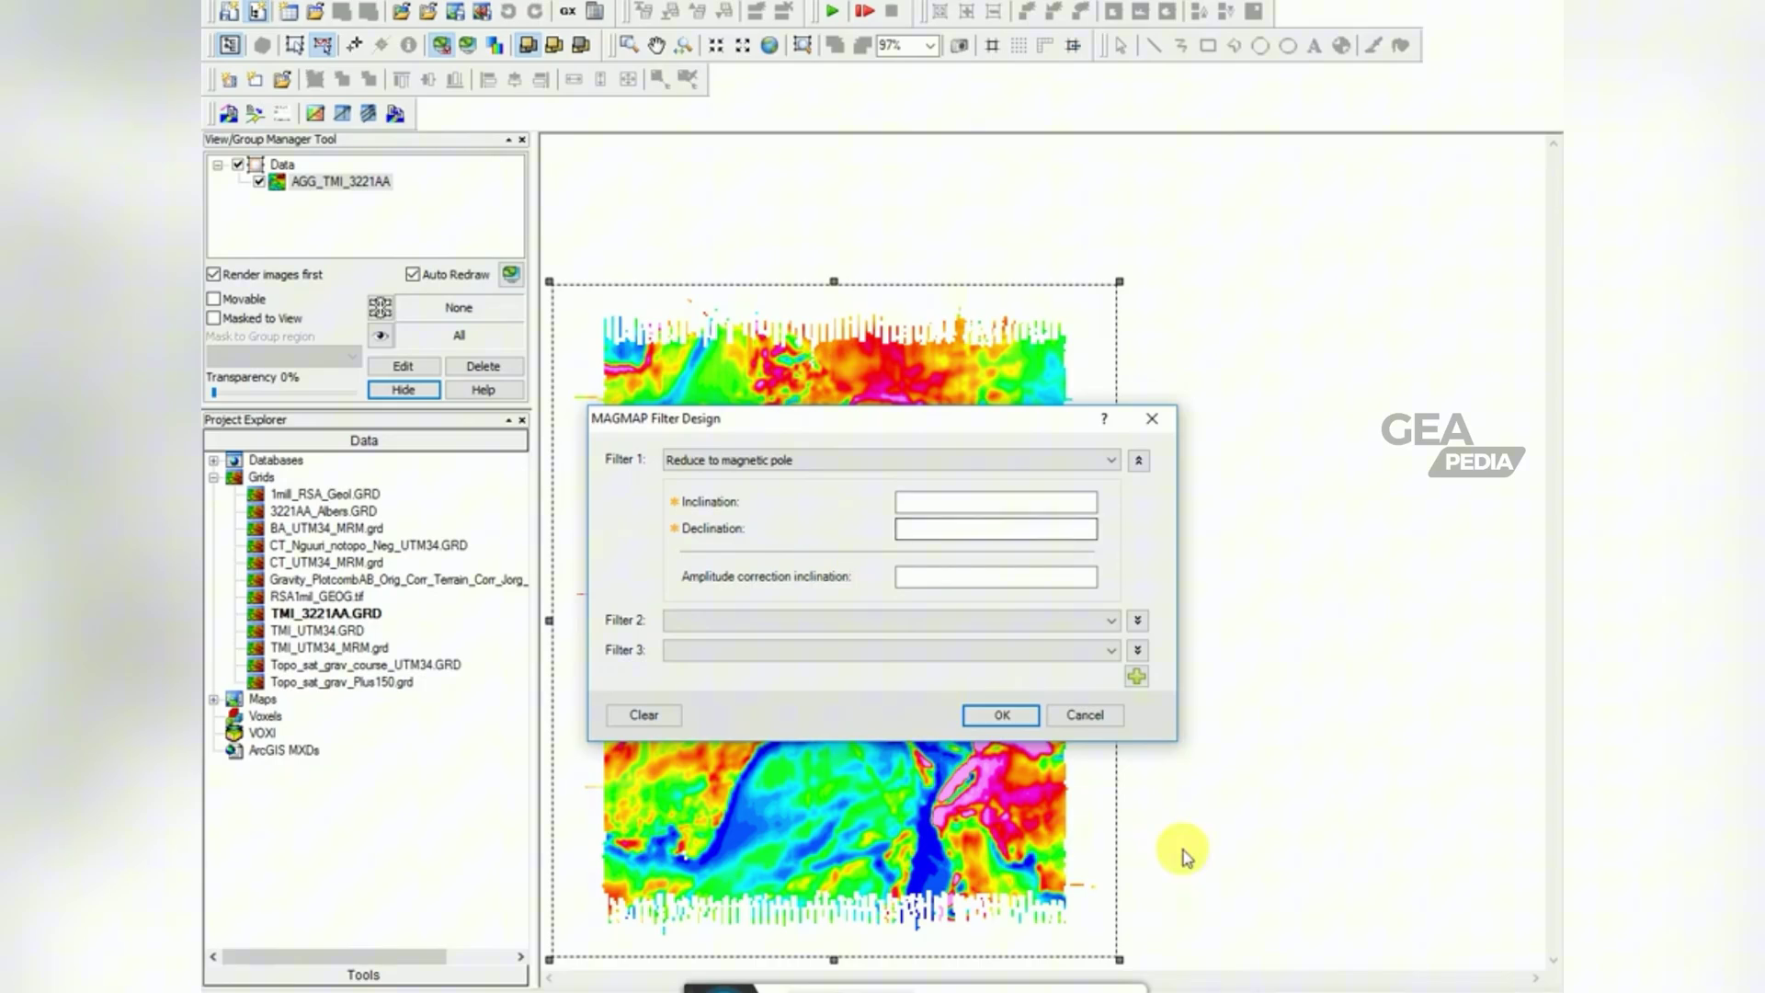
left_click(1103, 716)
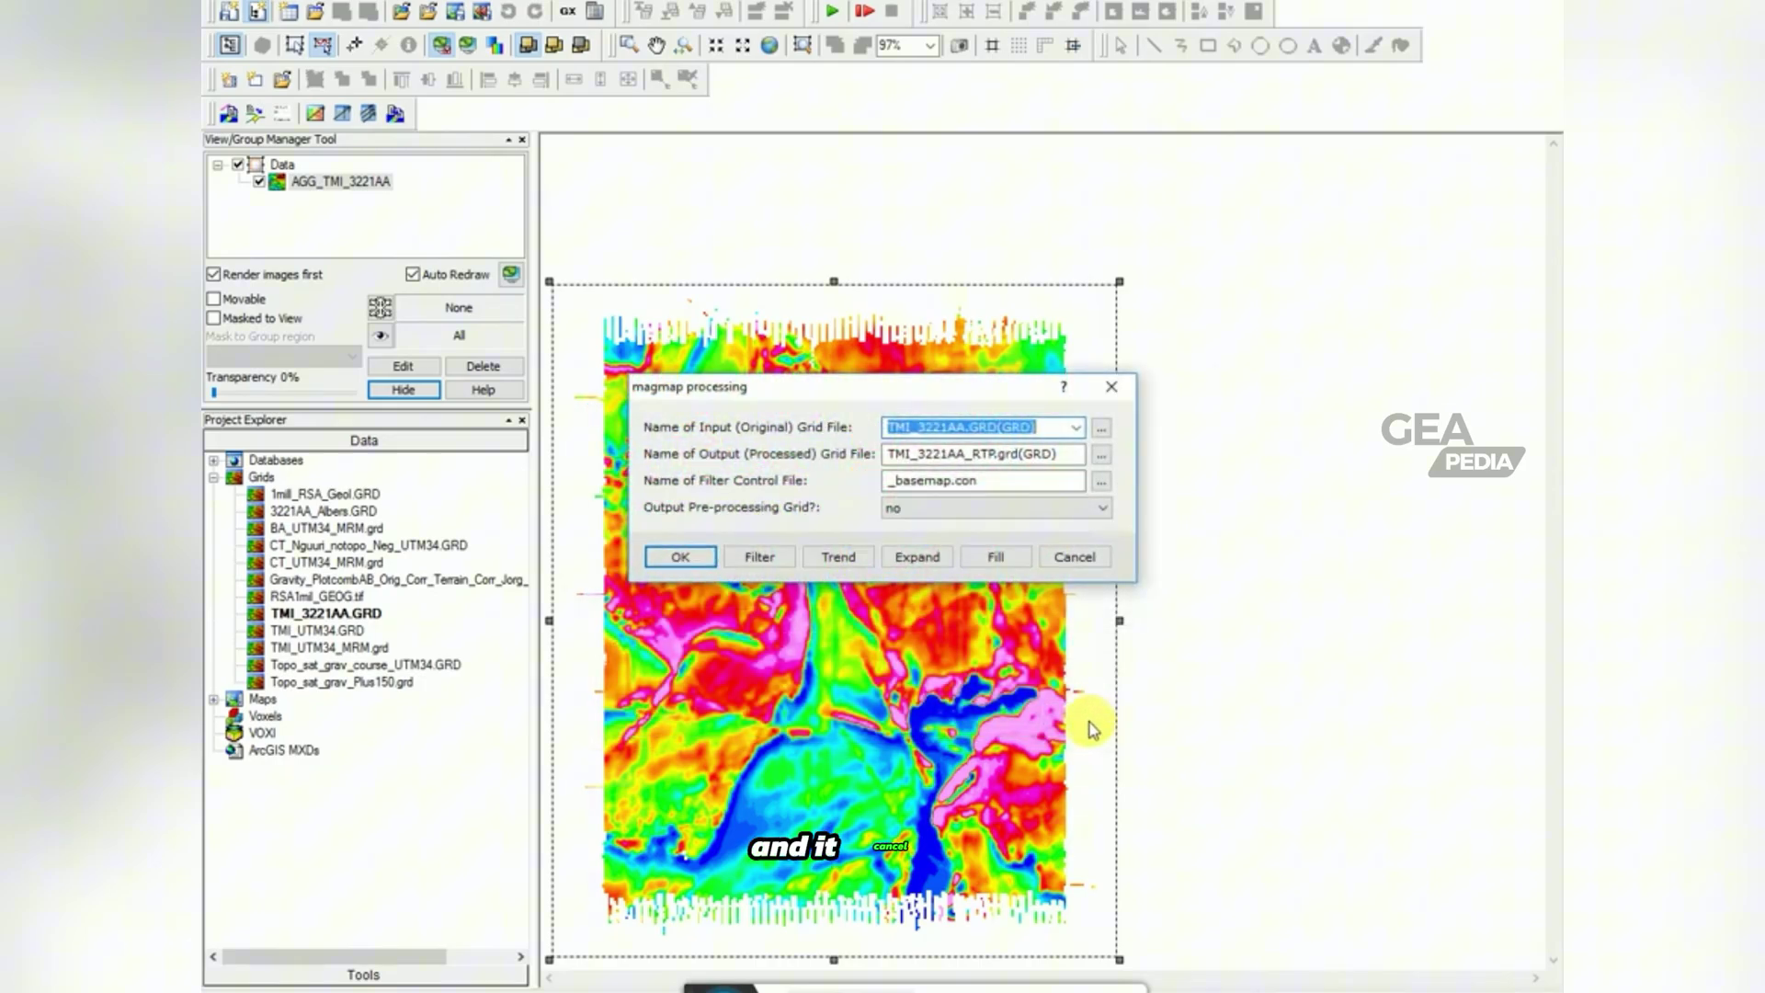
left_click(1069, 558)
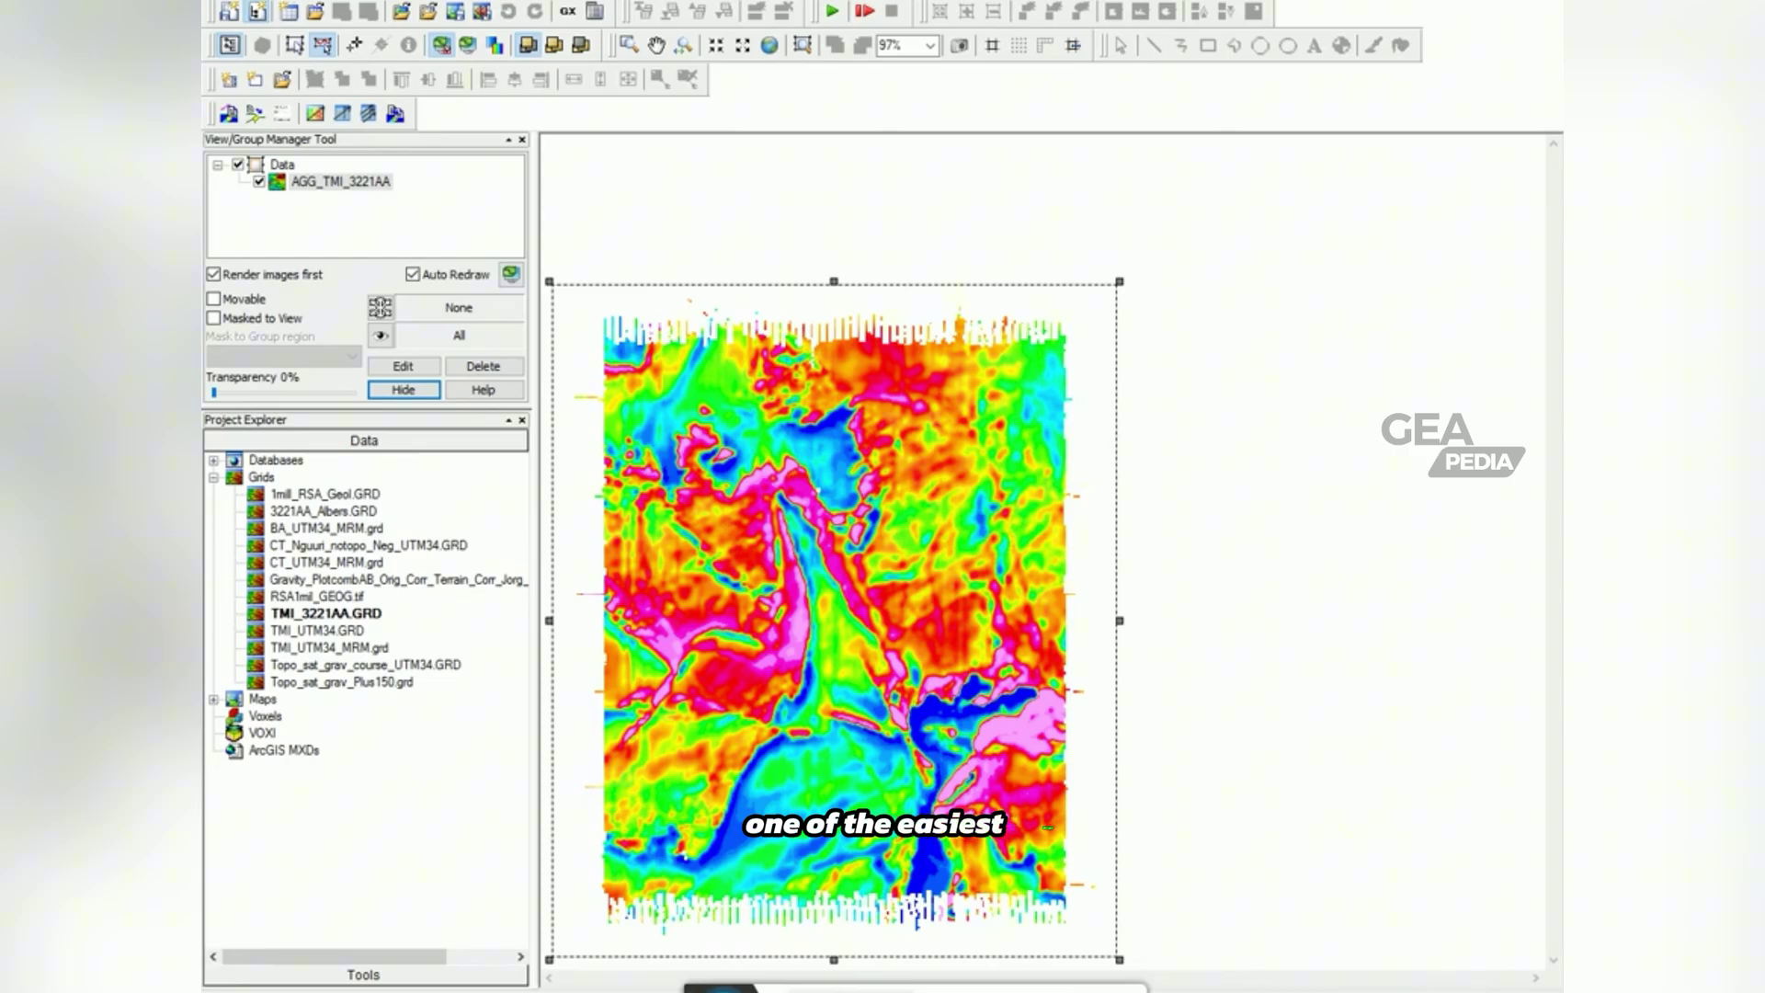
Shift the grid window right and create an empty test.gdb database sized beside it.
left_click(1534, 4)
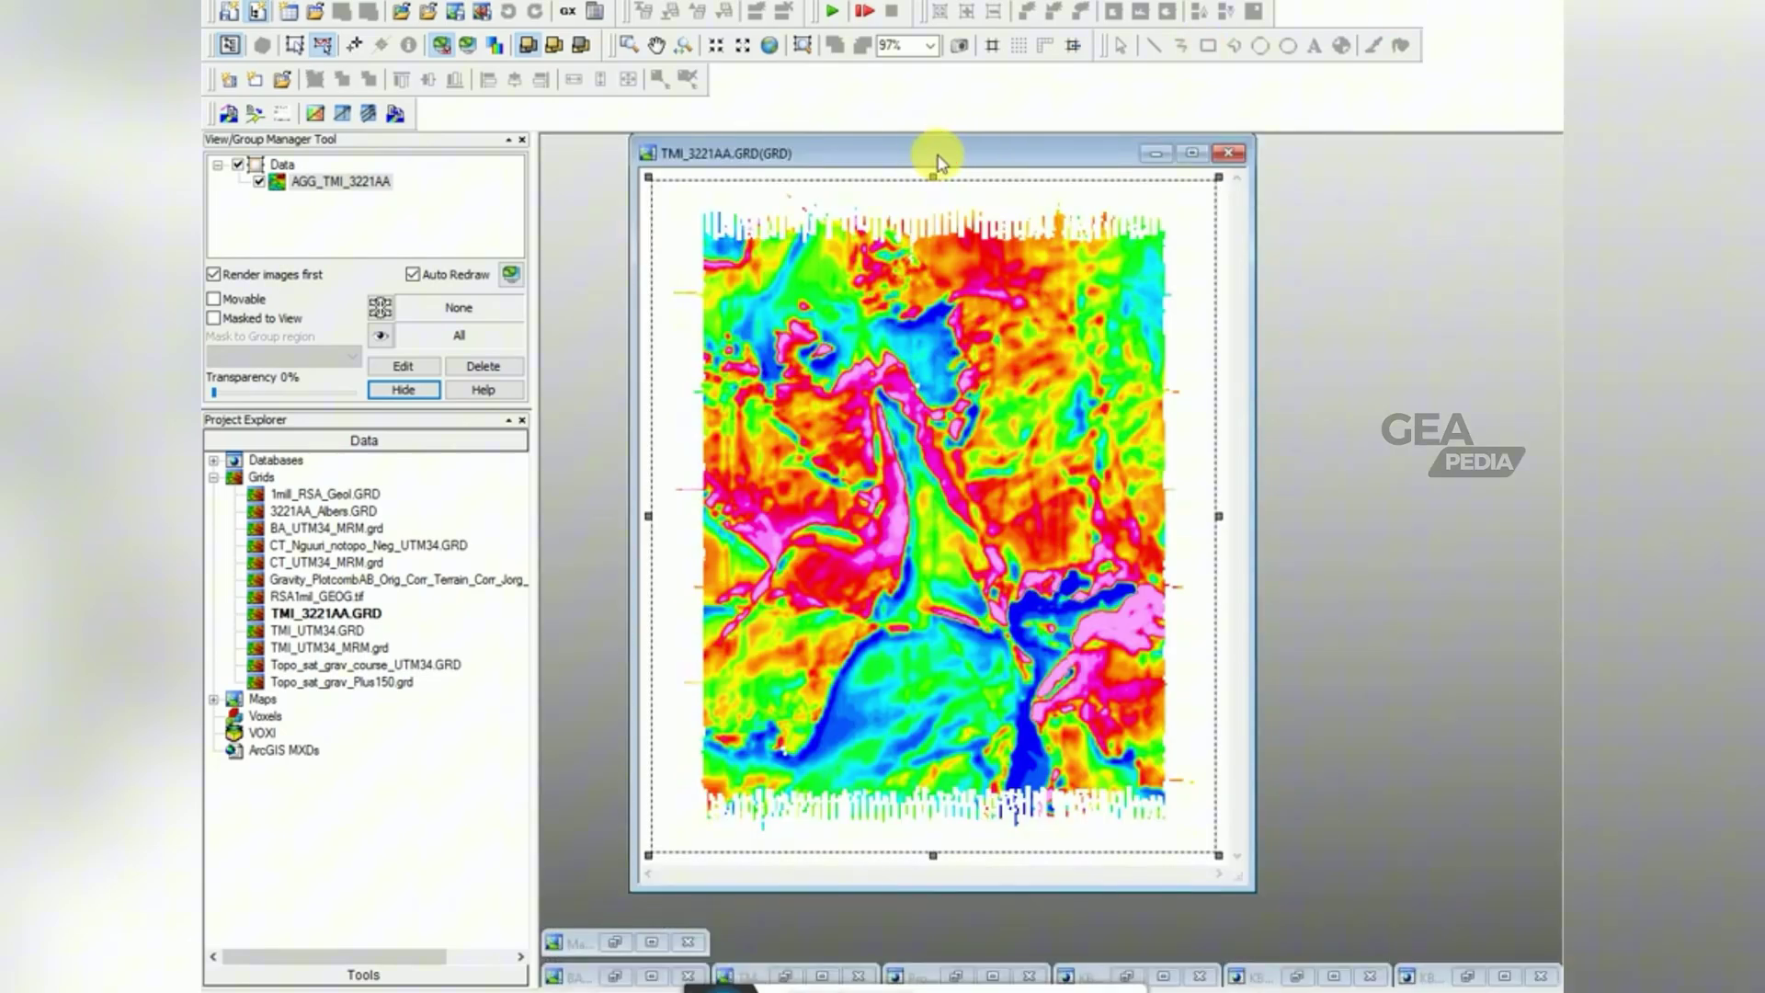
left_click_drag(938, 163, 1243, 182)
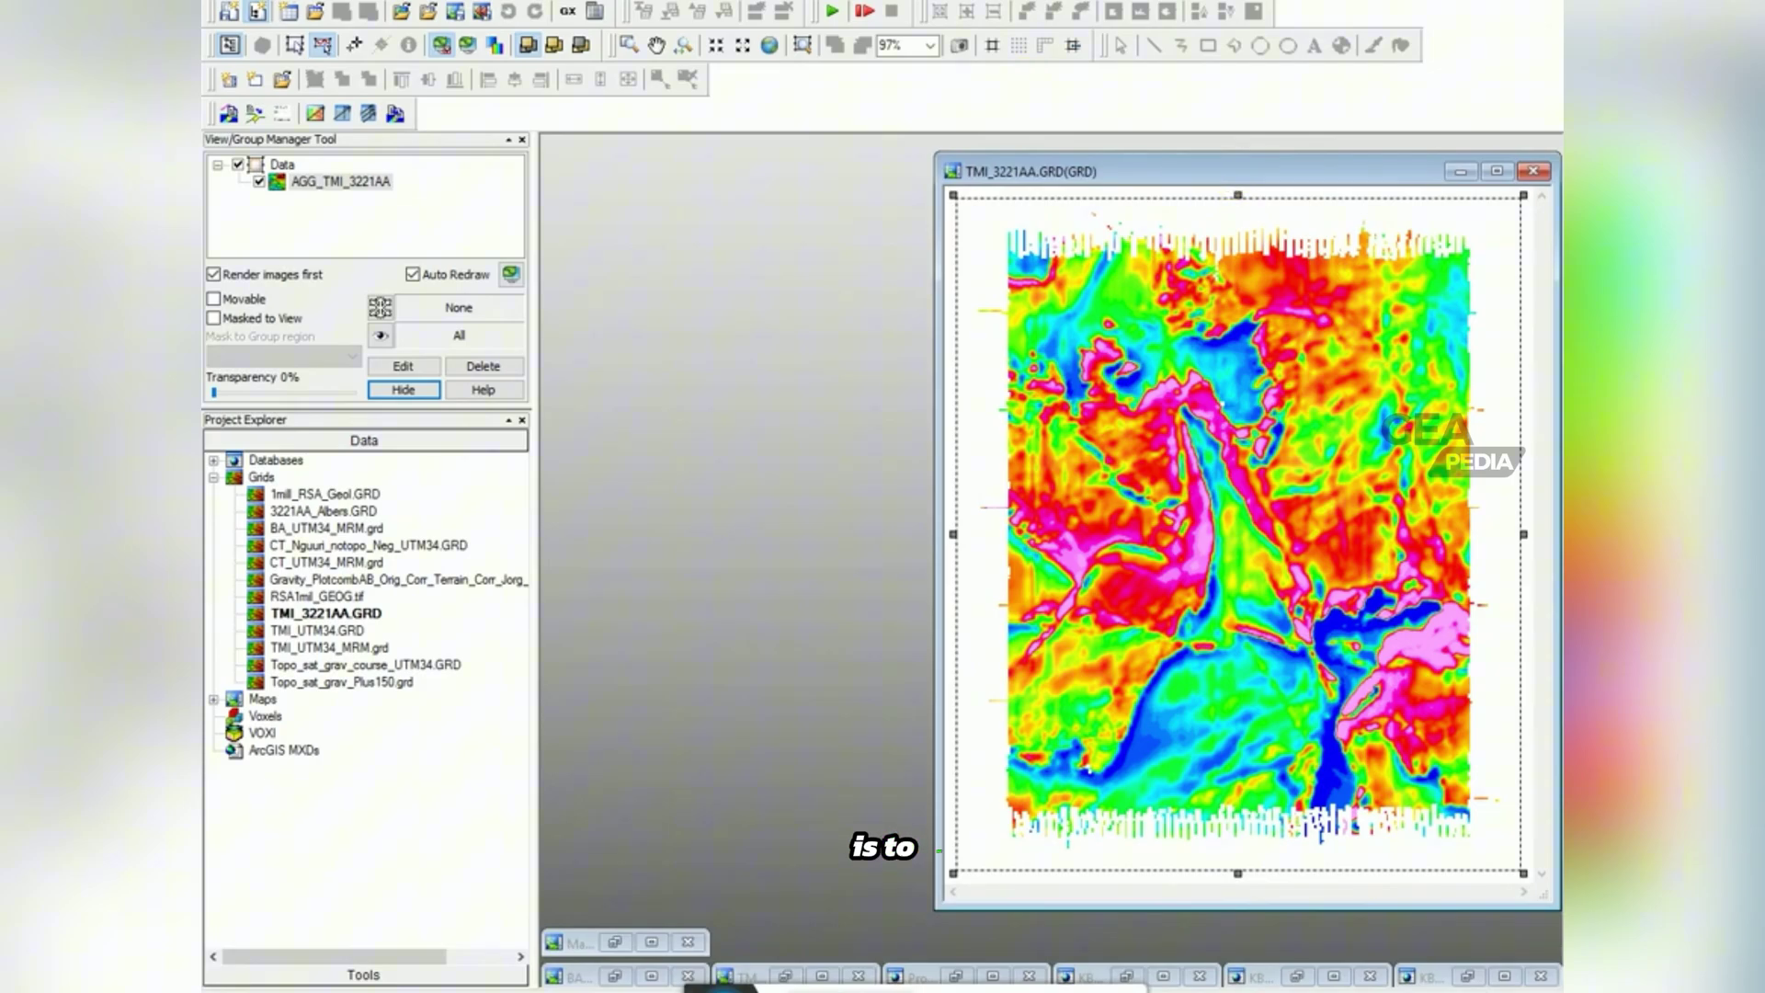
left_click(341, 4)
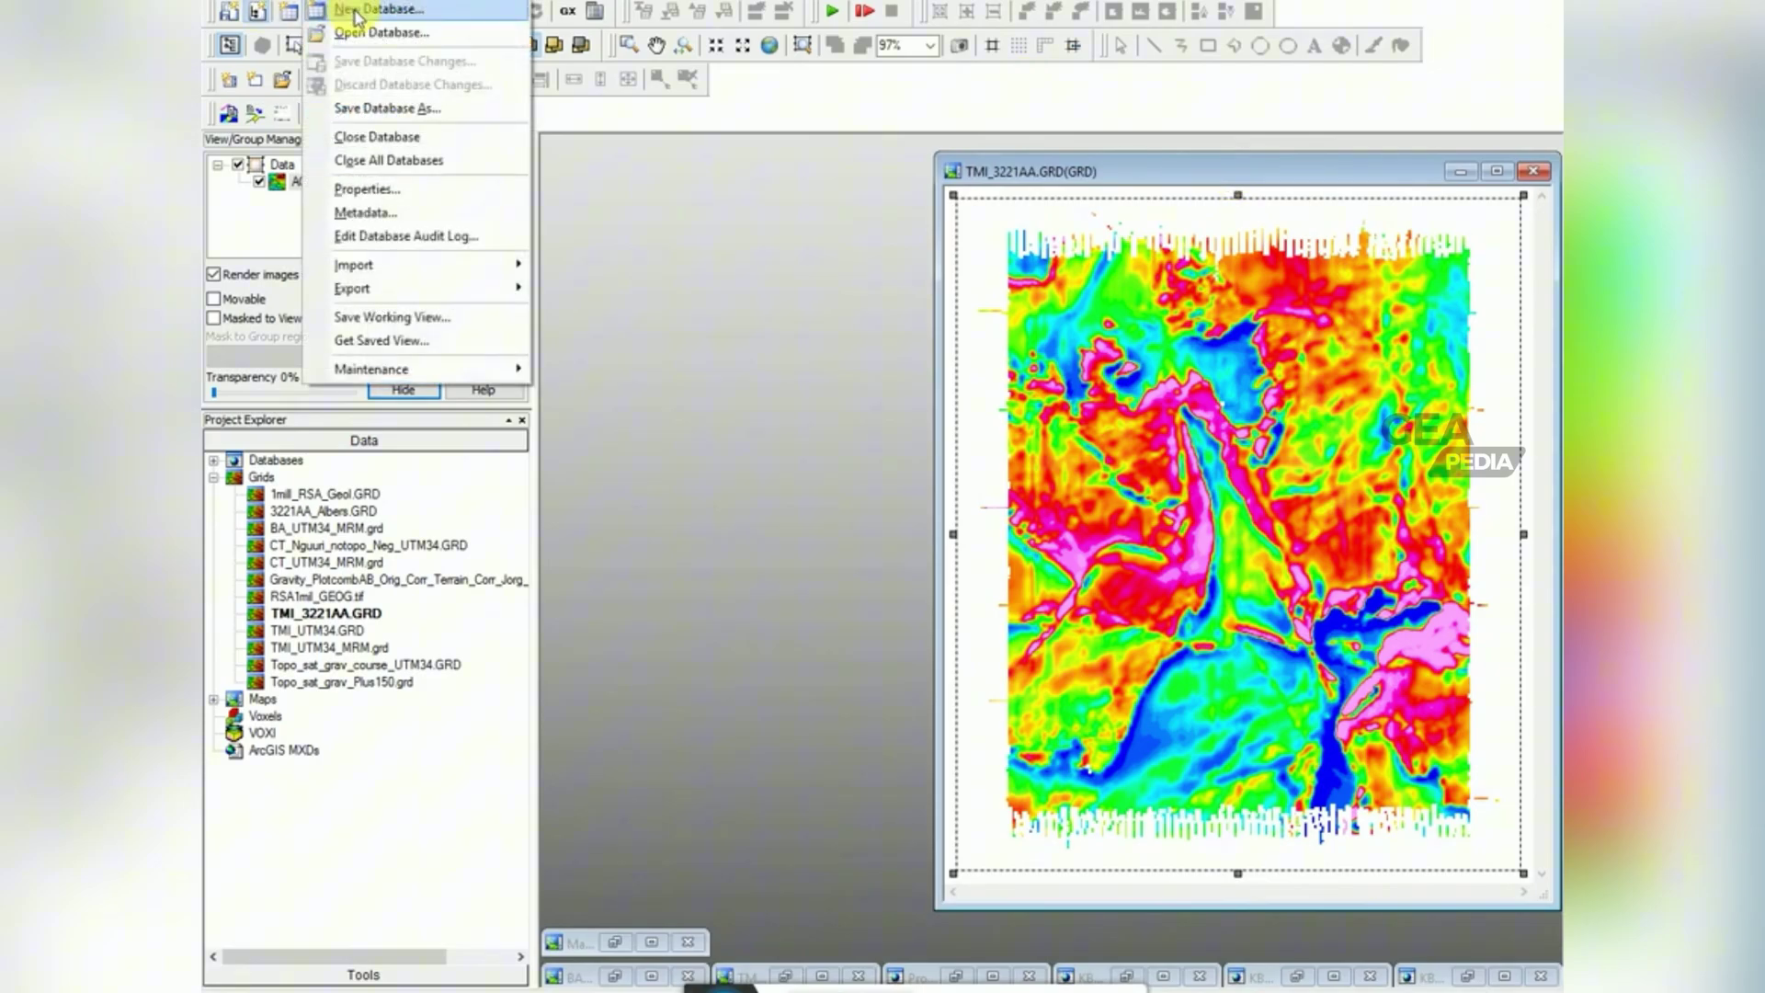
left_click(357, 11)
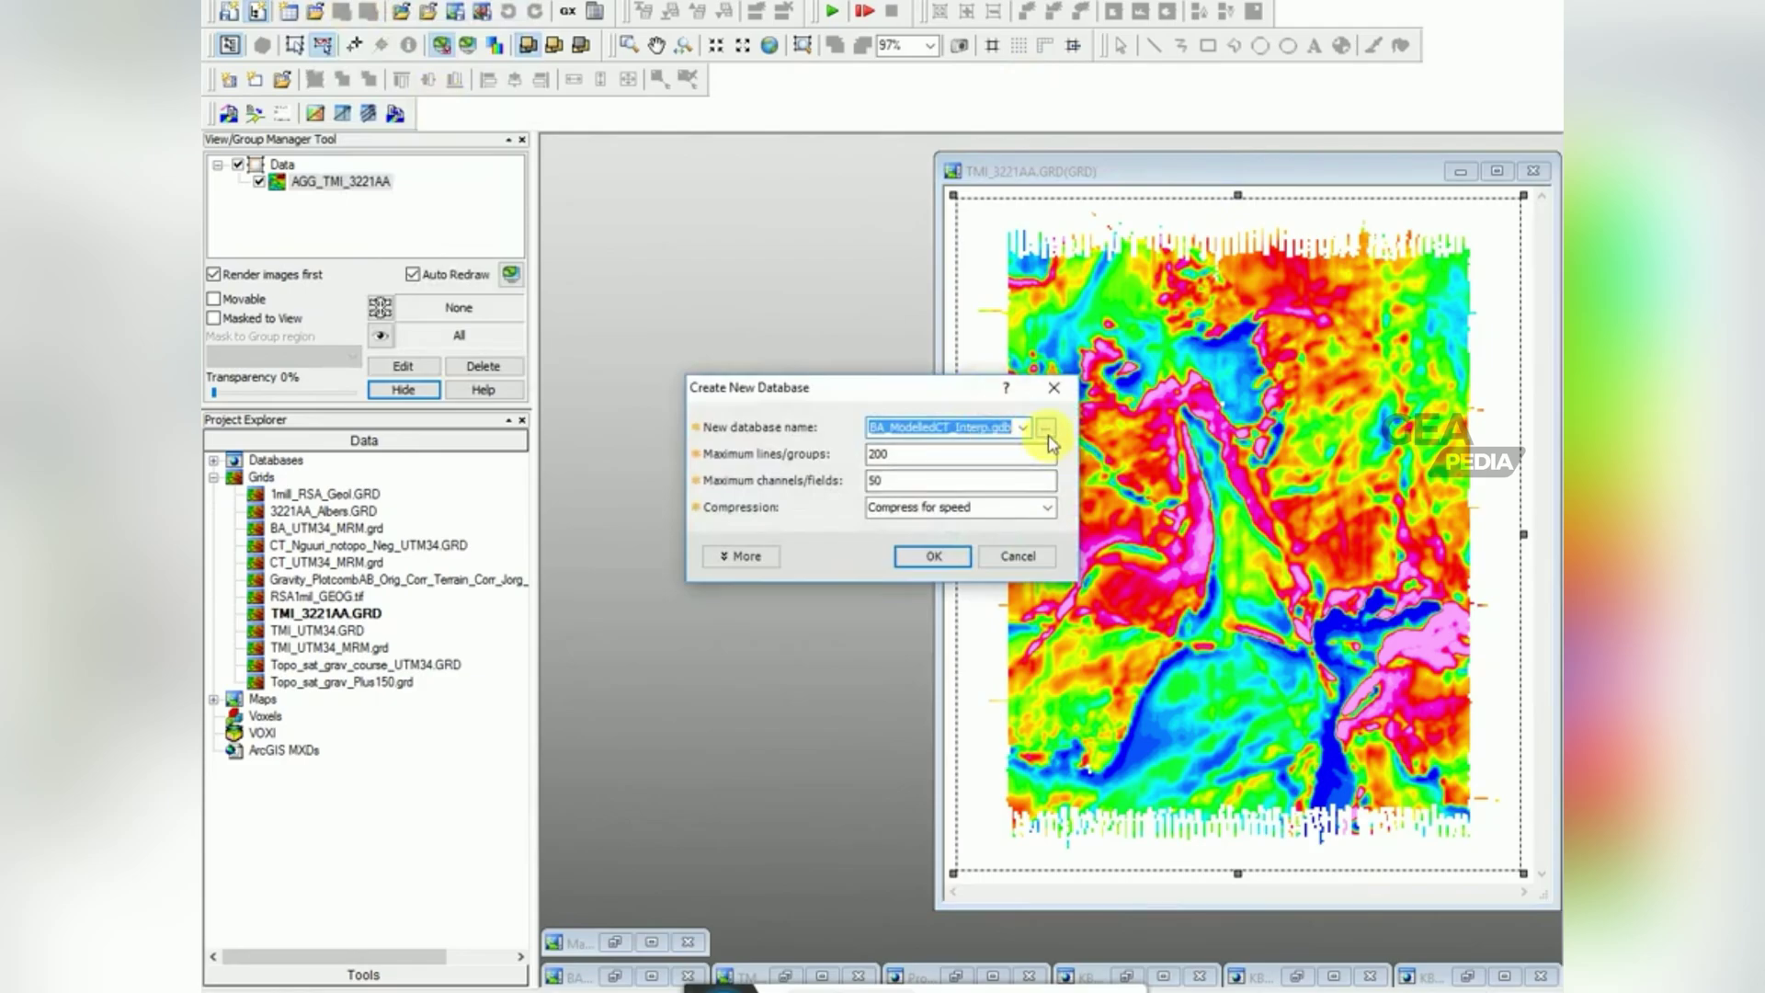
left_click_drag(1012, 427, 796, 426)
type("test")
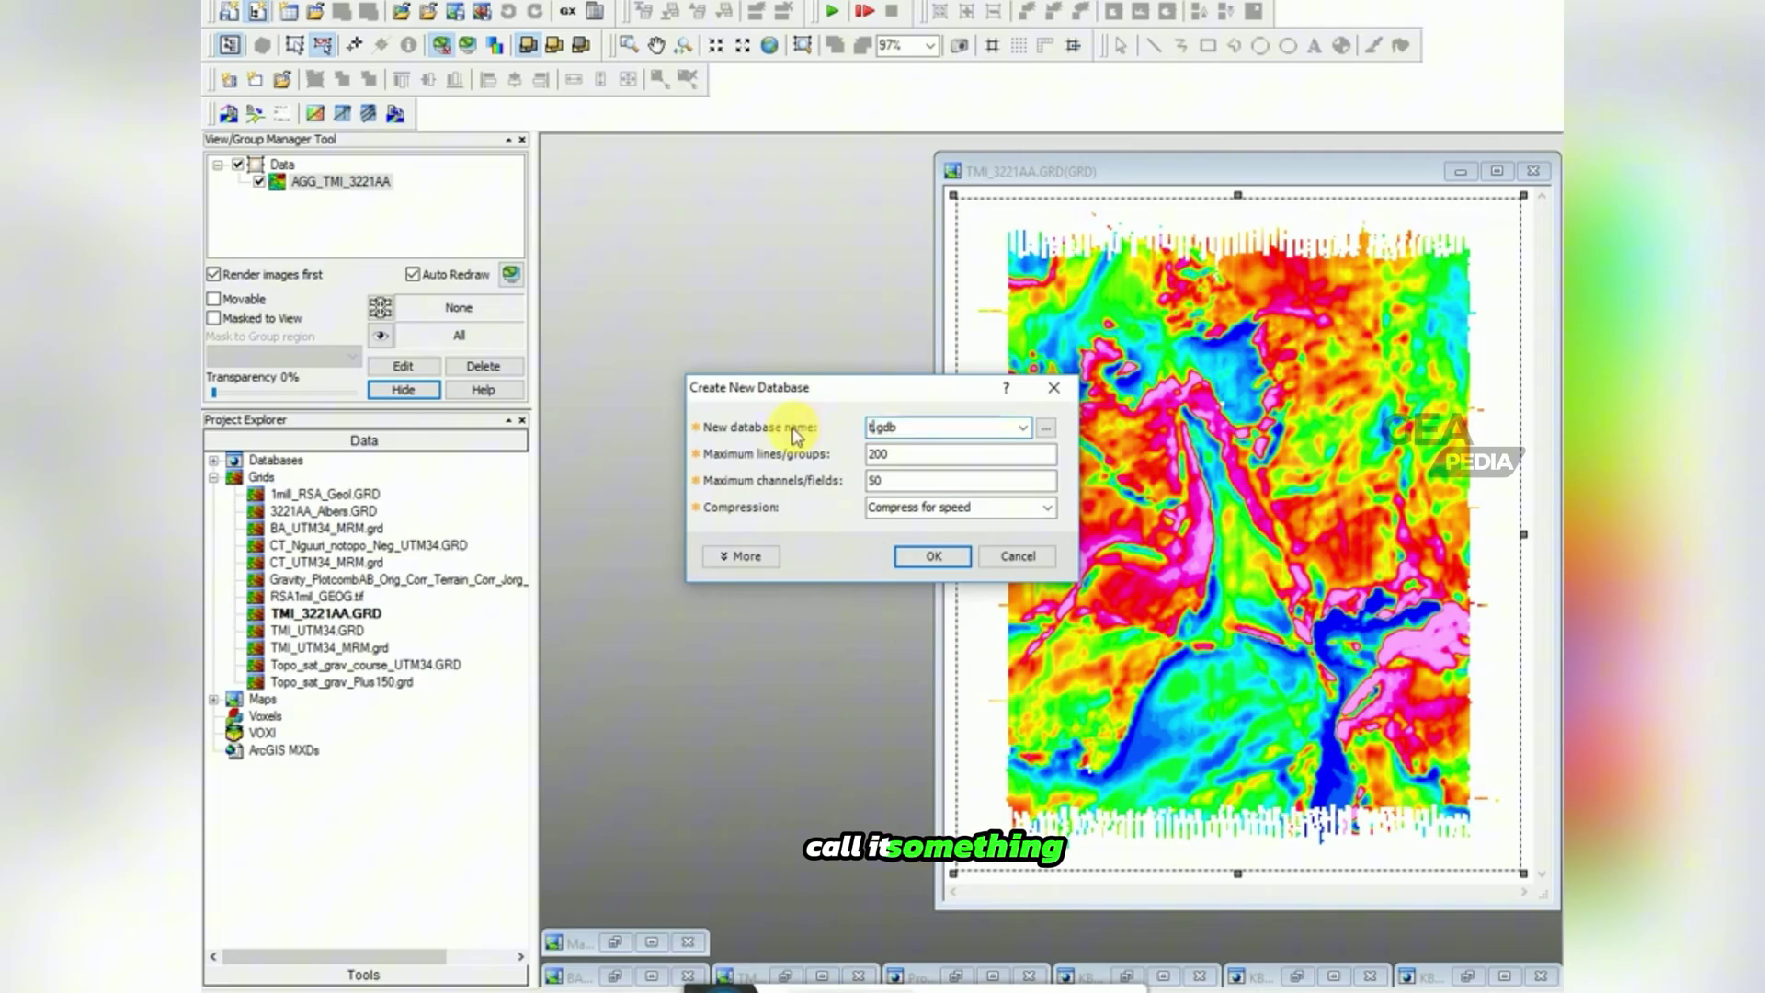
left_click(947, 561)
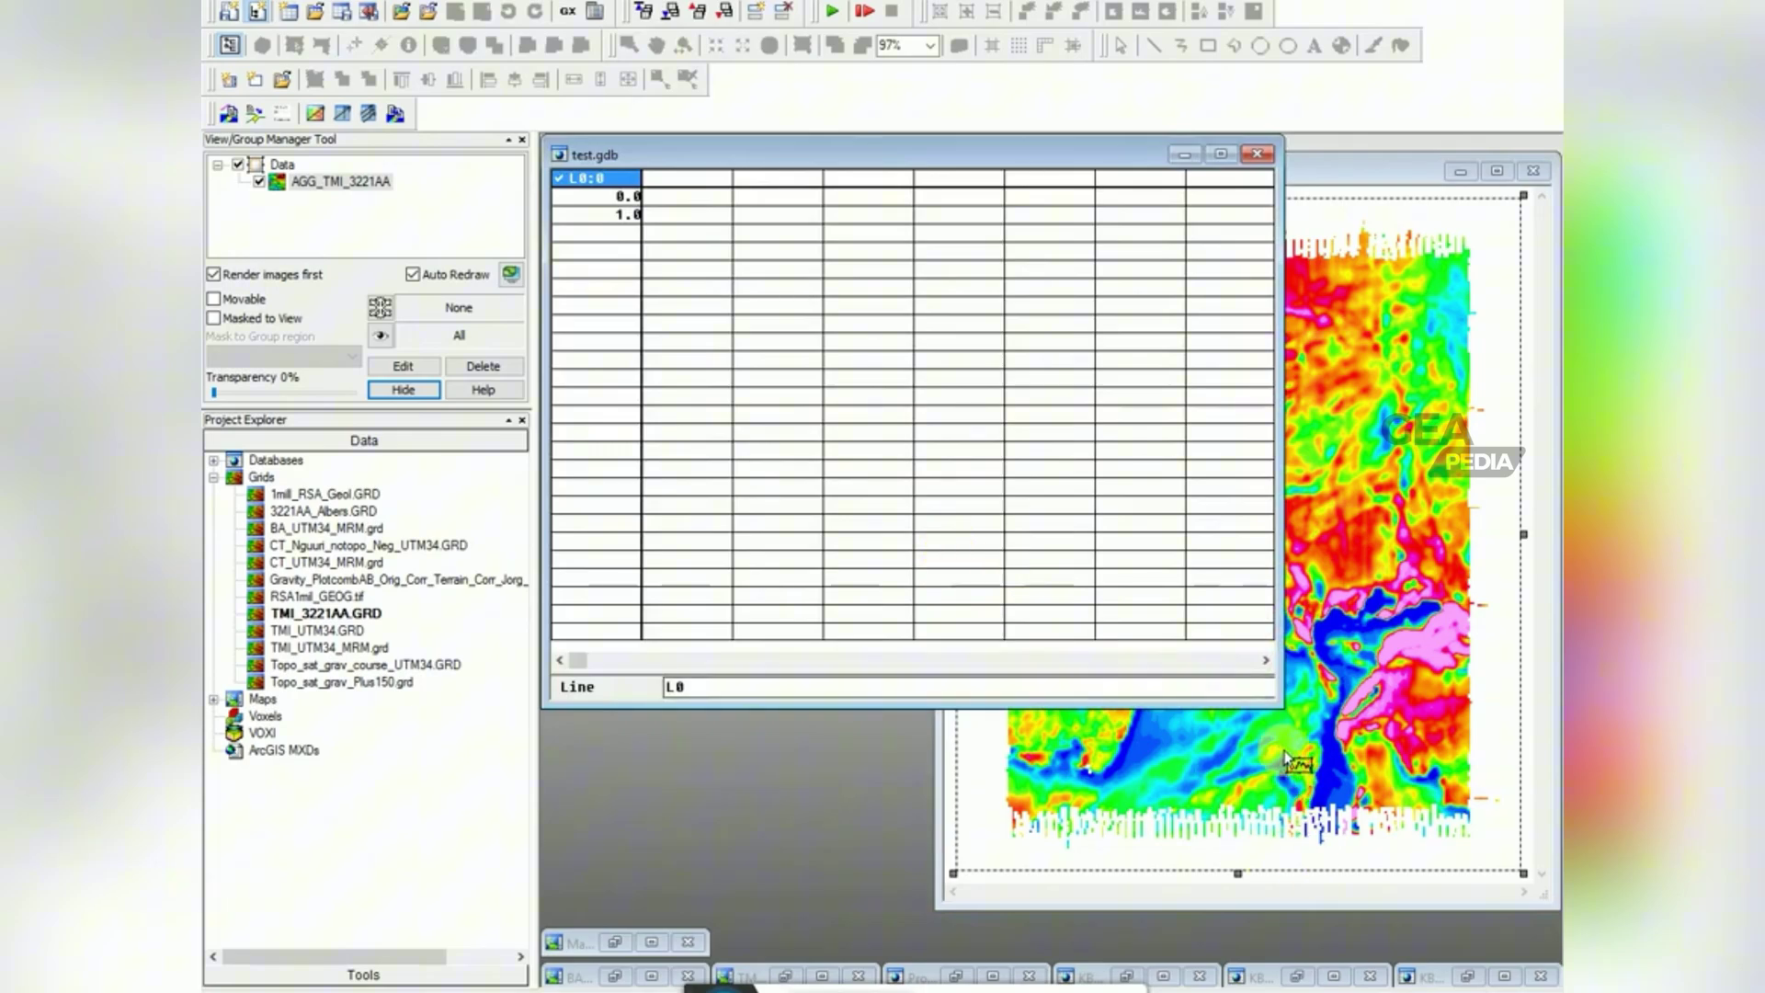
left_click_drag(1285, 714, 930, 872)
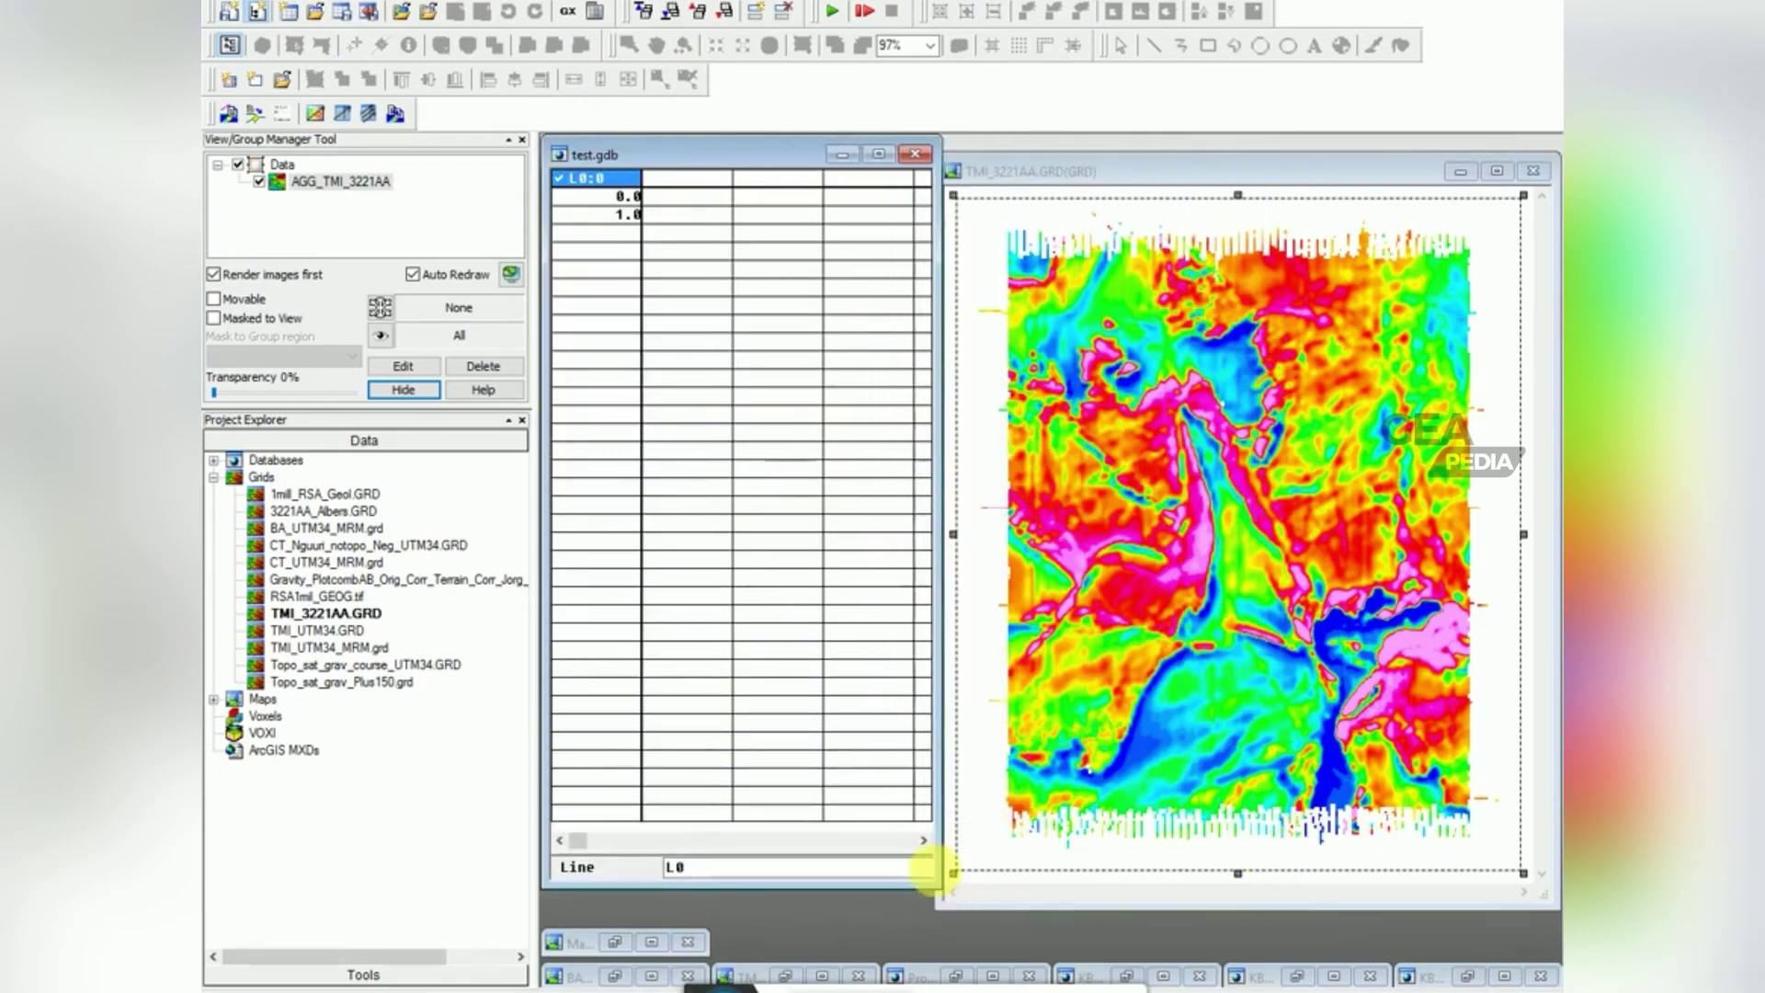
Set up Grid Profile with TMI_UTM34_MRM, BA_UTM34_MRM and CT_UTM34_MRM as Grid1–3.
left_click(703, 7)
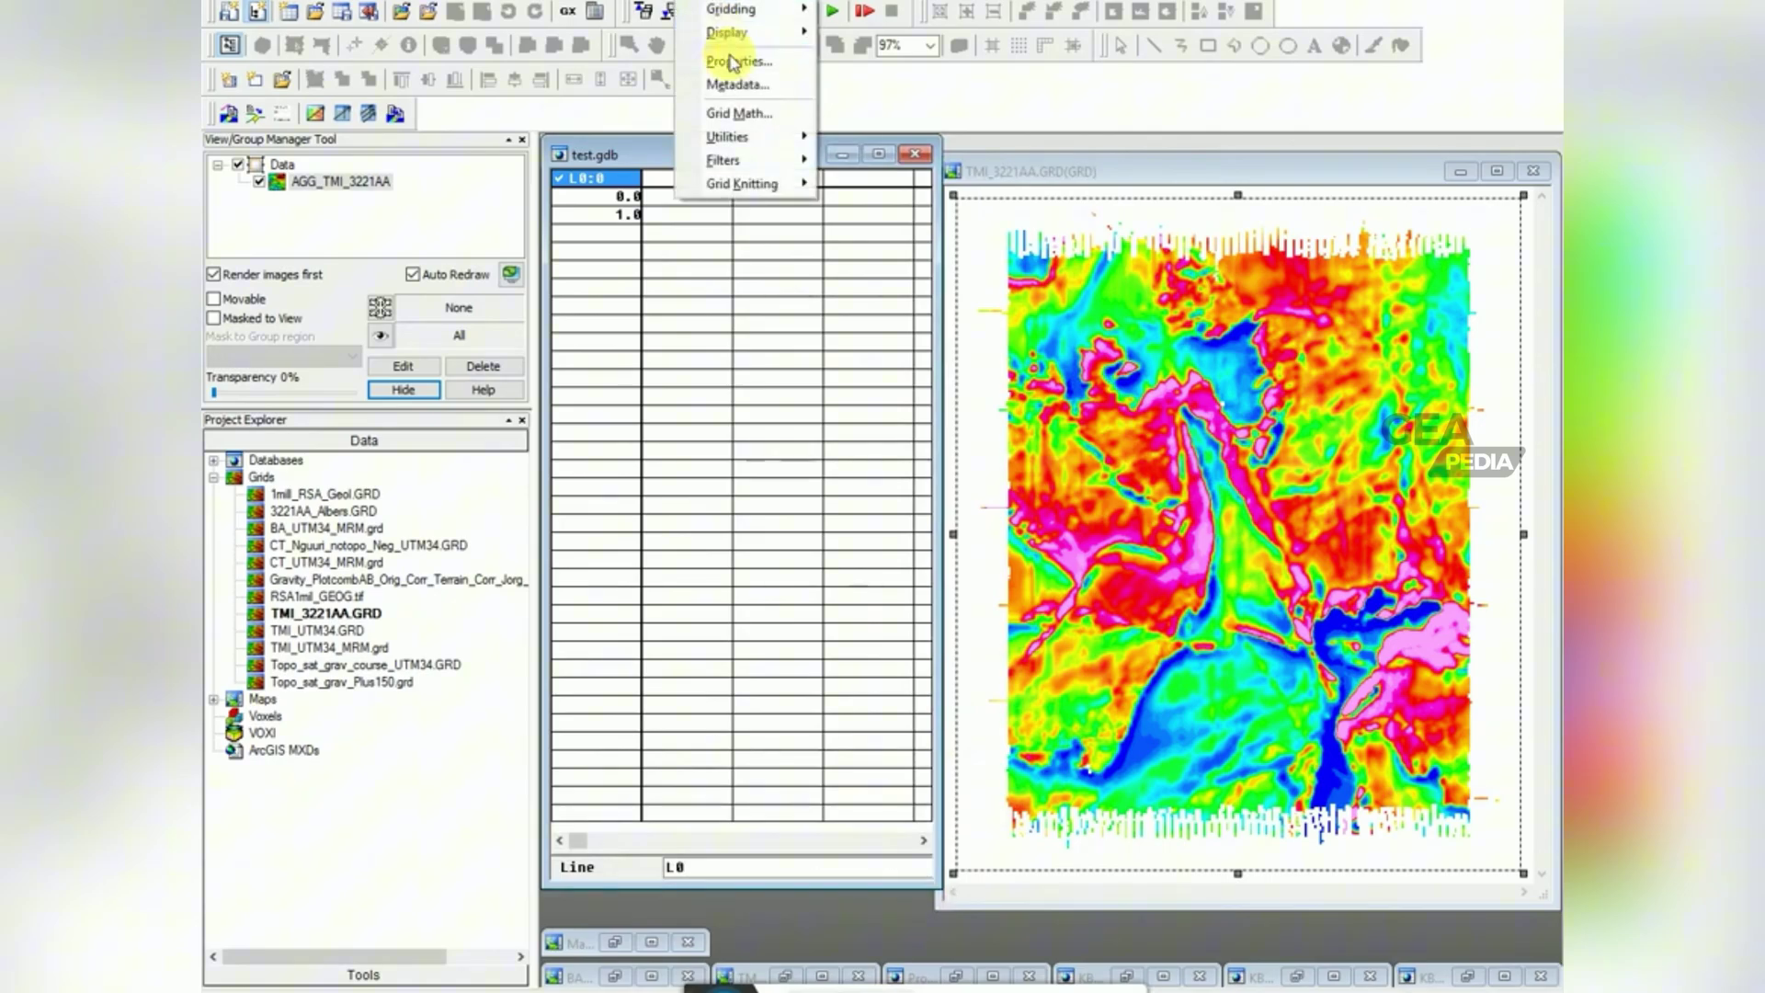
mouse_move(770, 143)
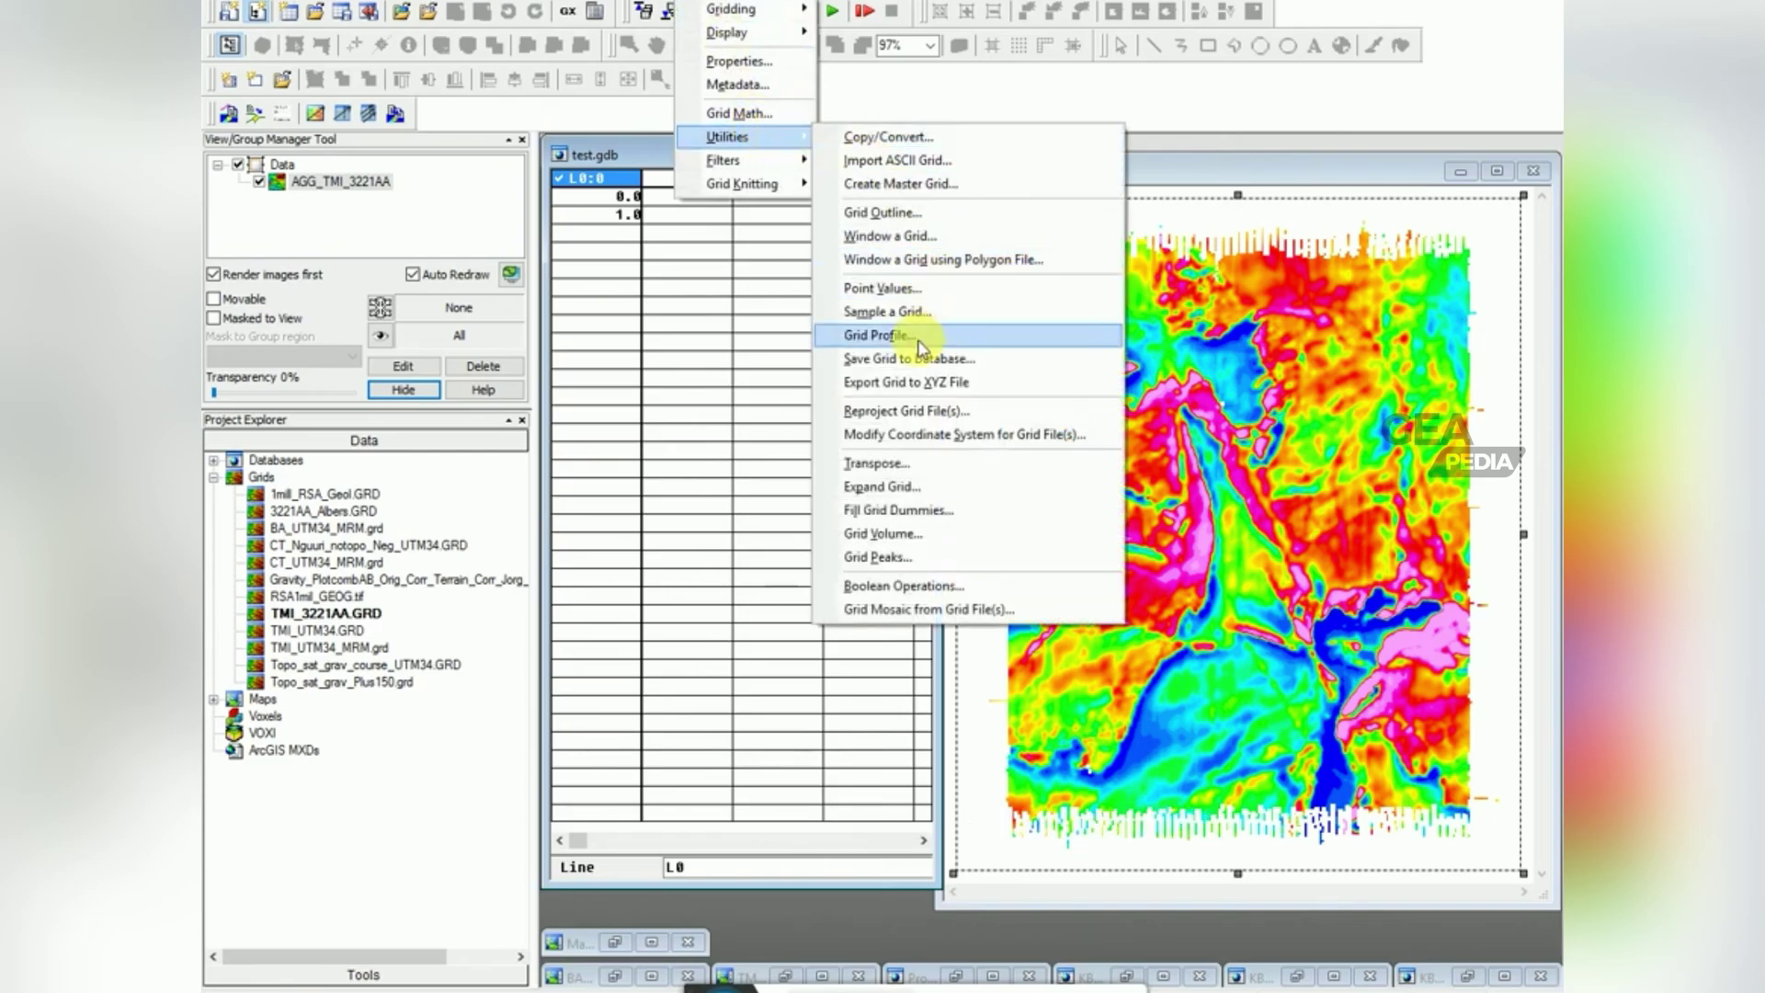
left_click(878, 334)
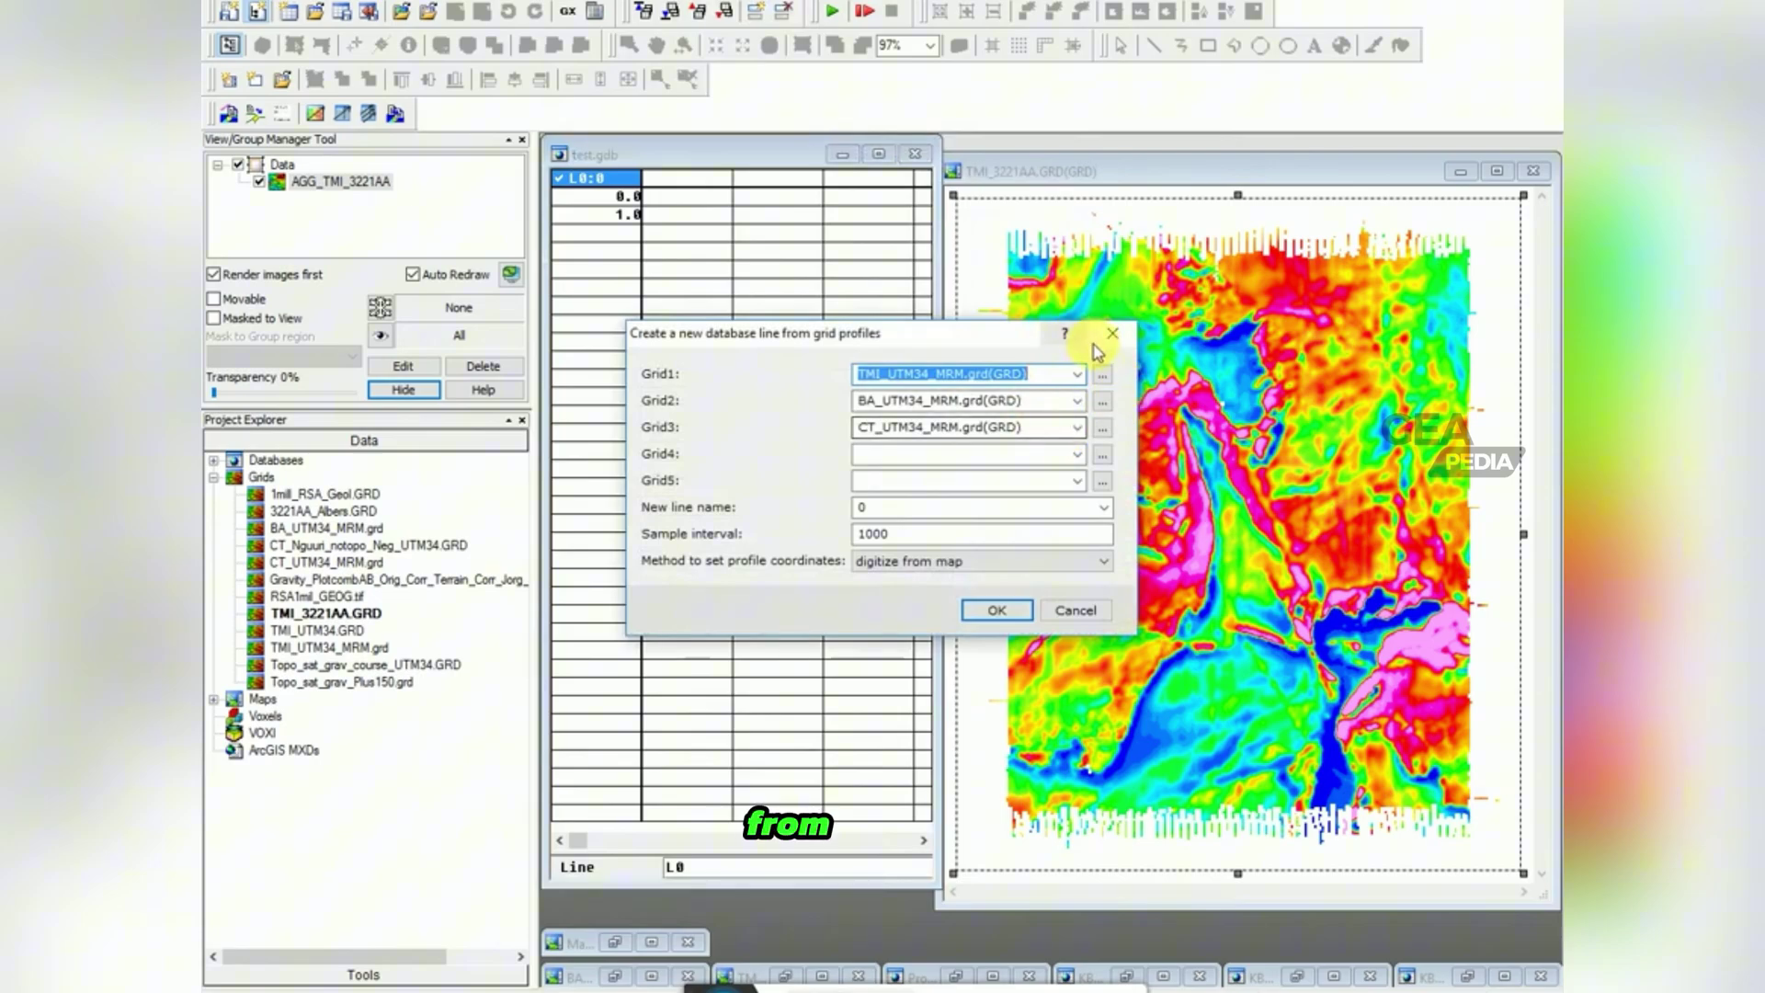
left_click(1078, 402)
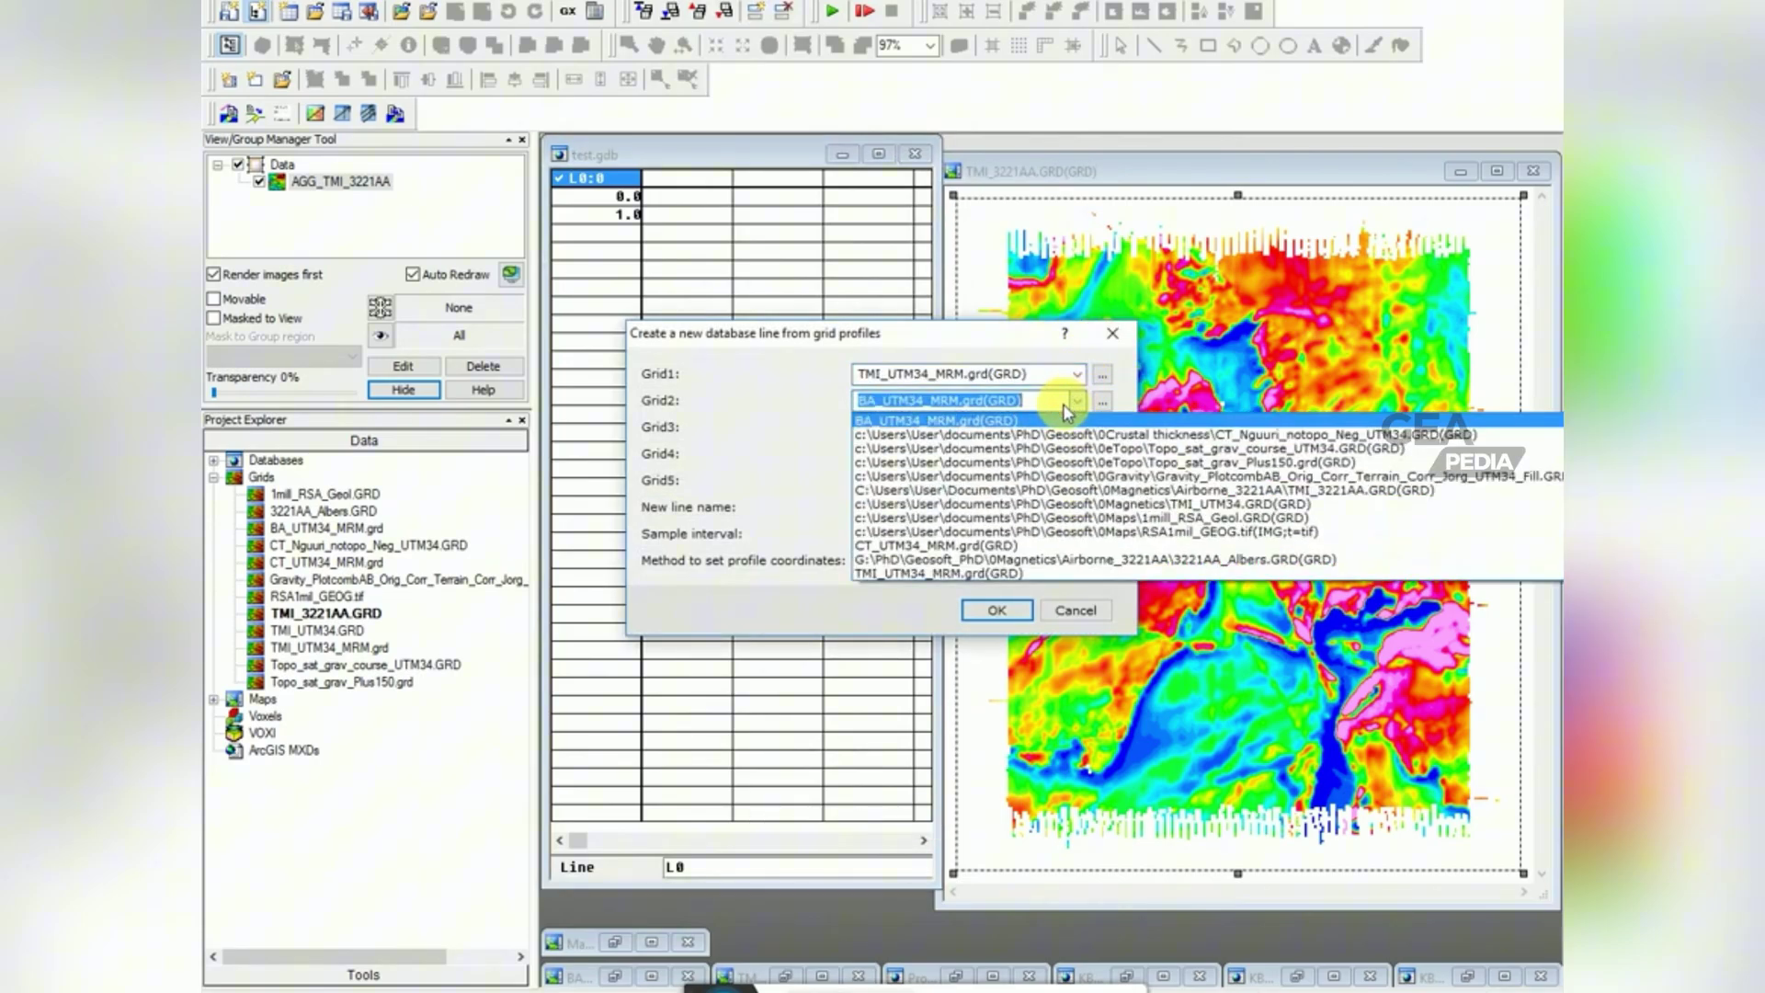
left_click(1030, 361)
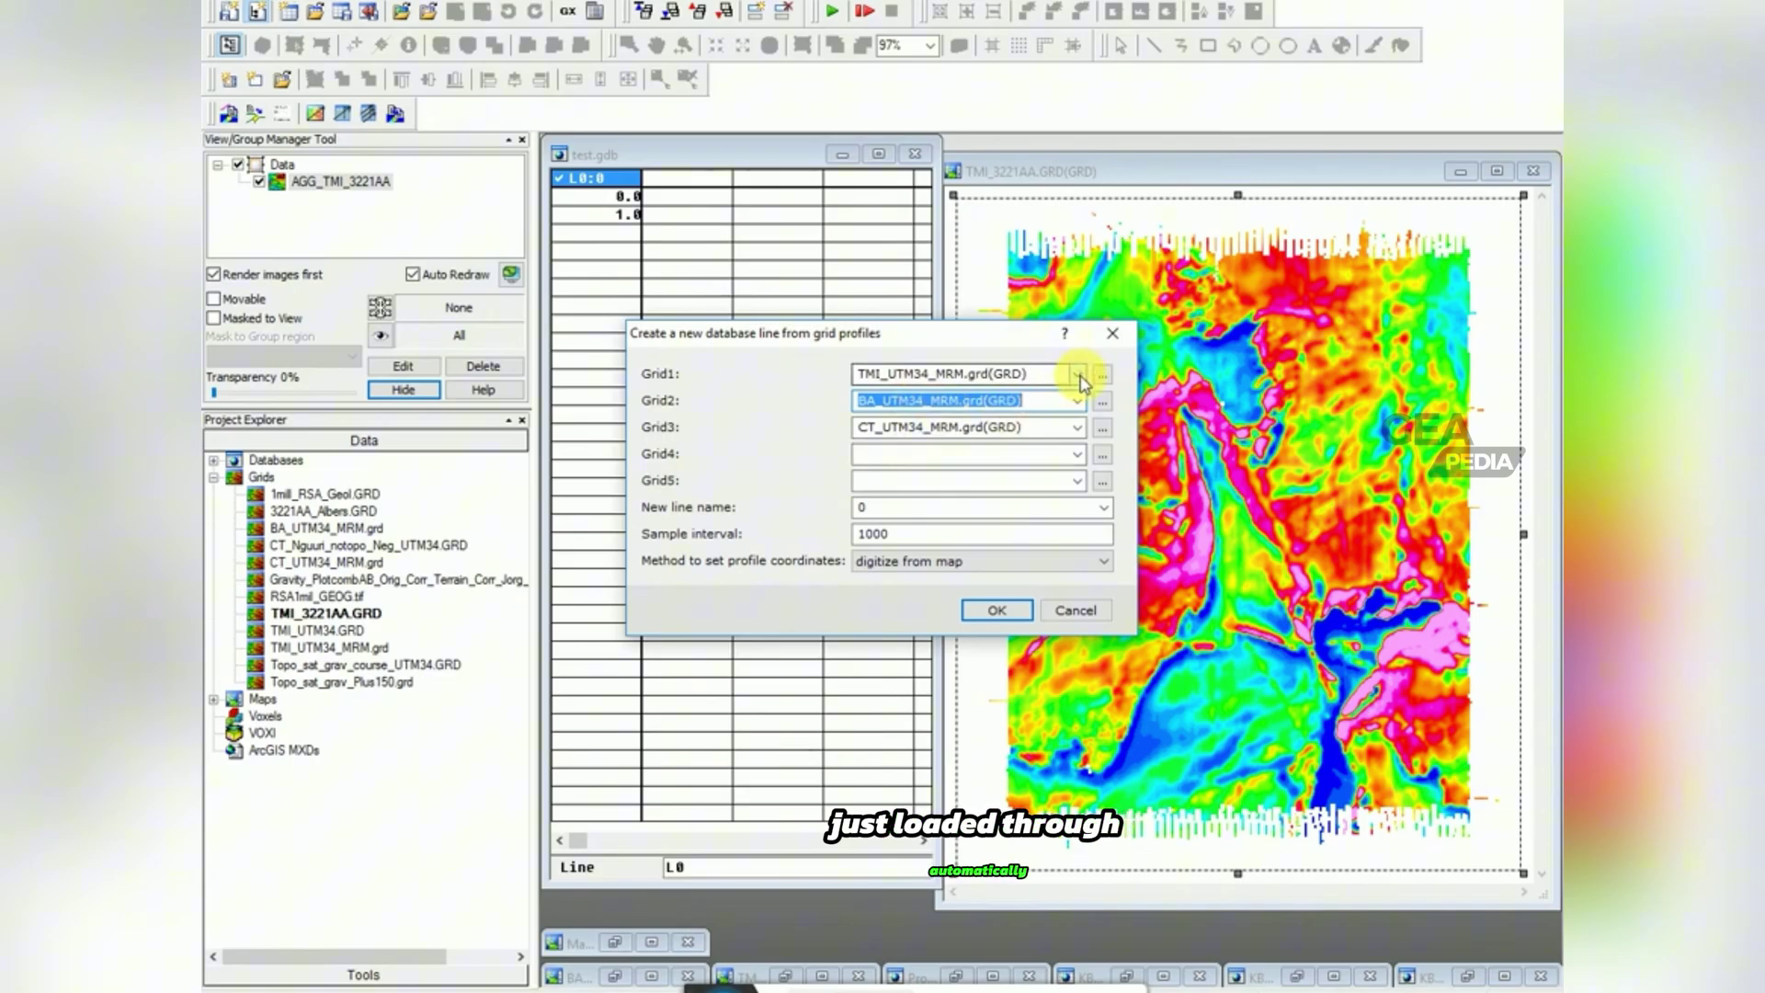
left_click(1079, 377)
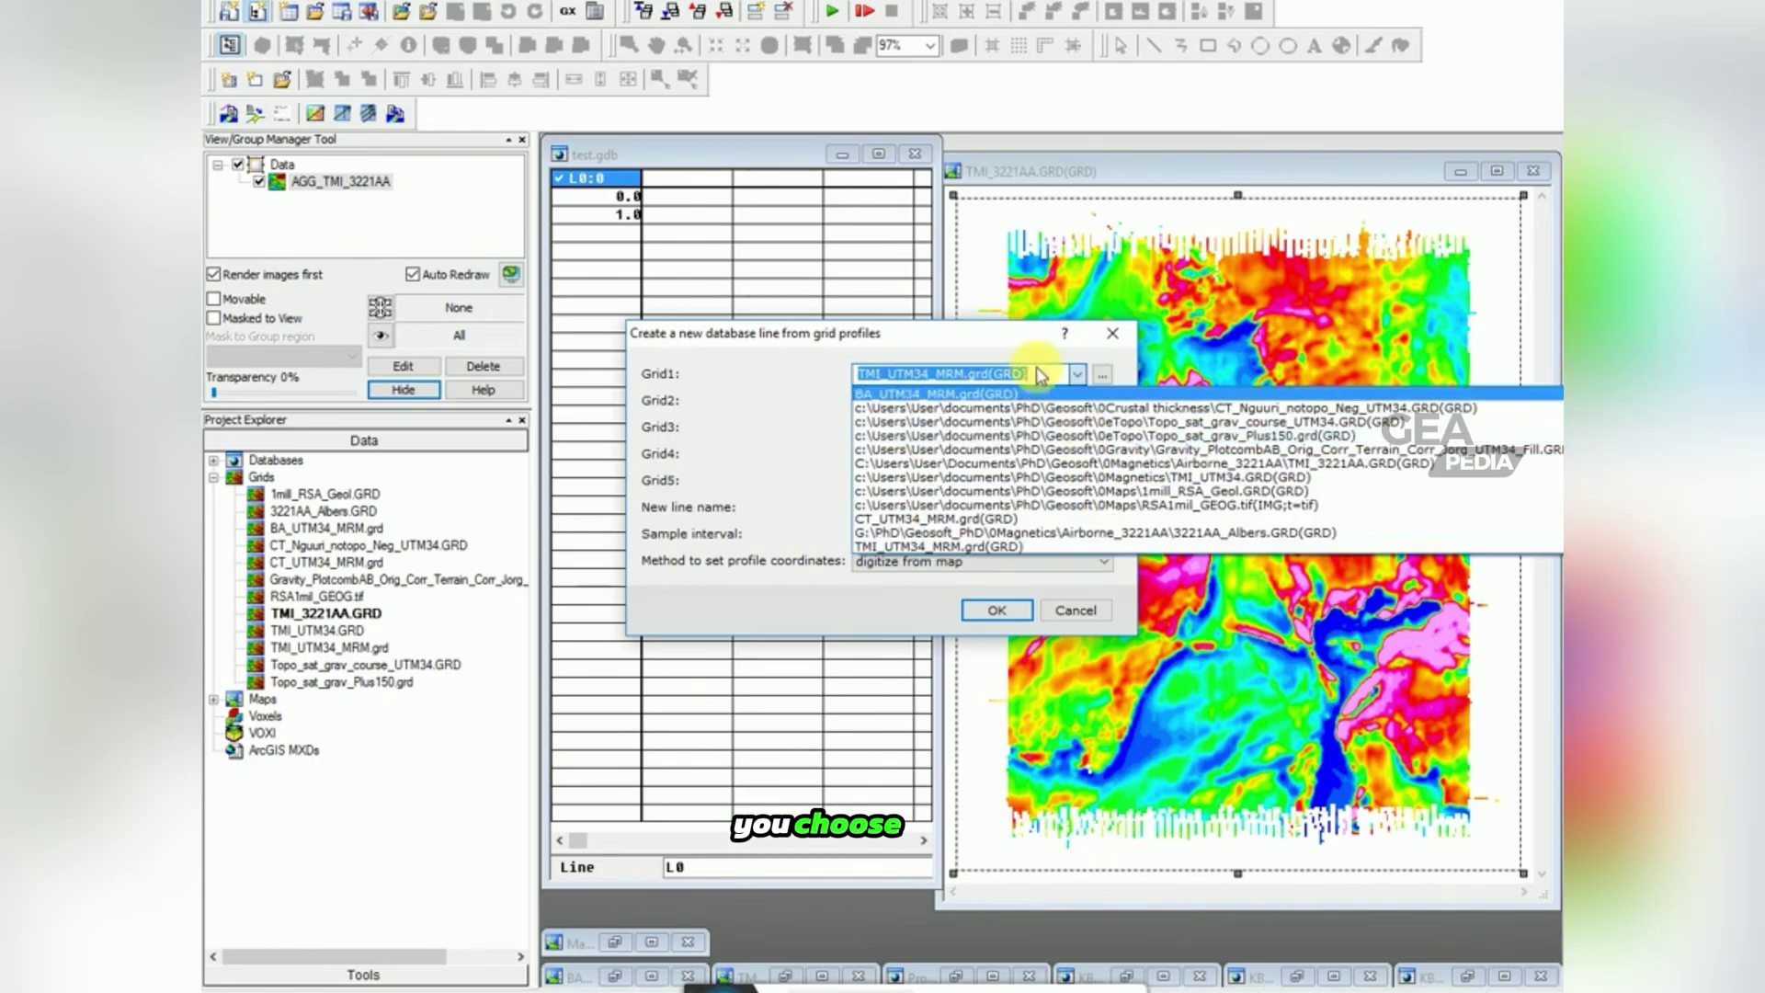
left_click(993, 357)
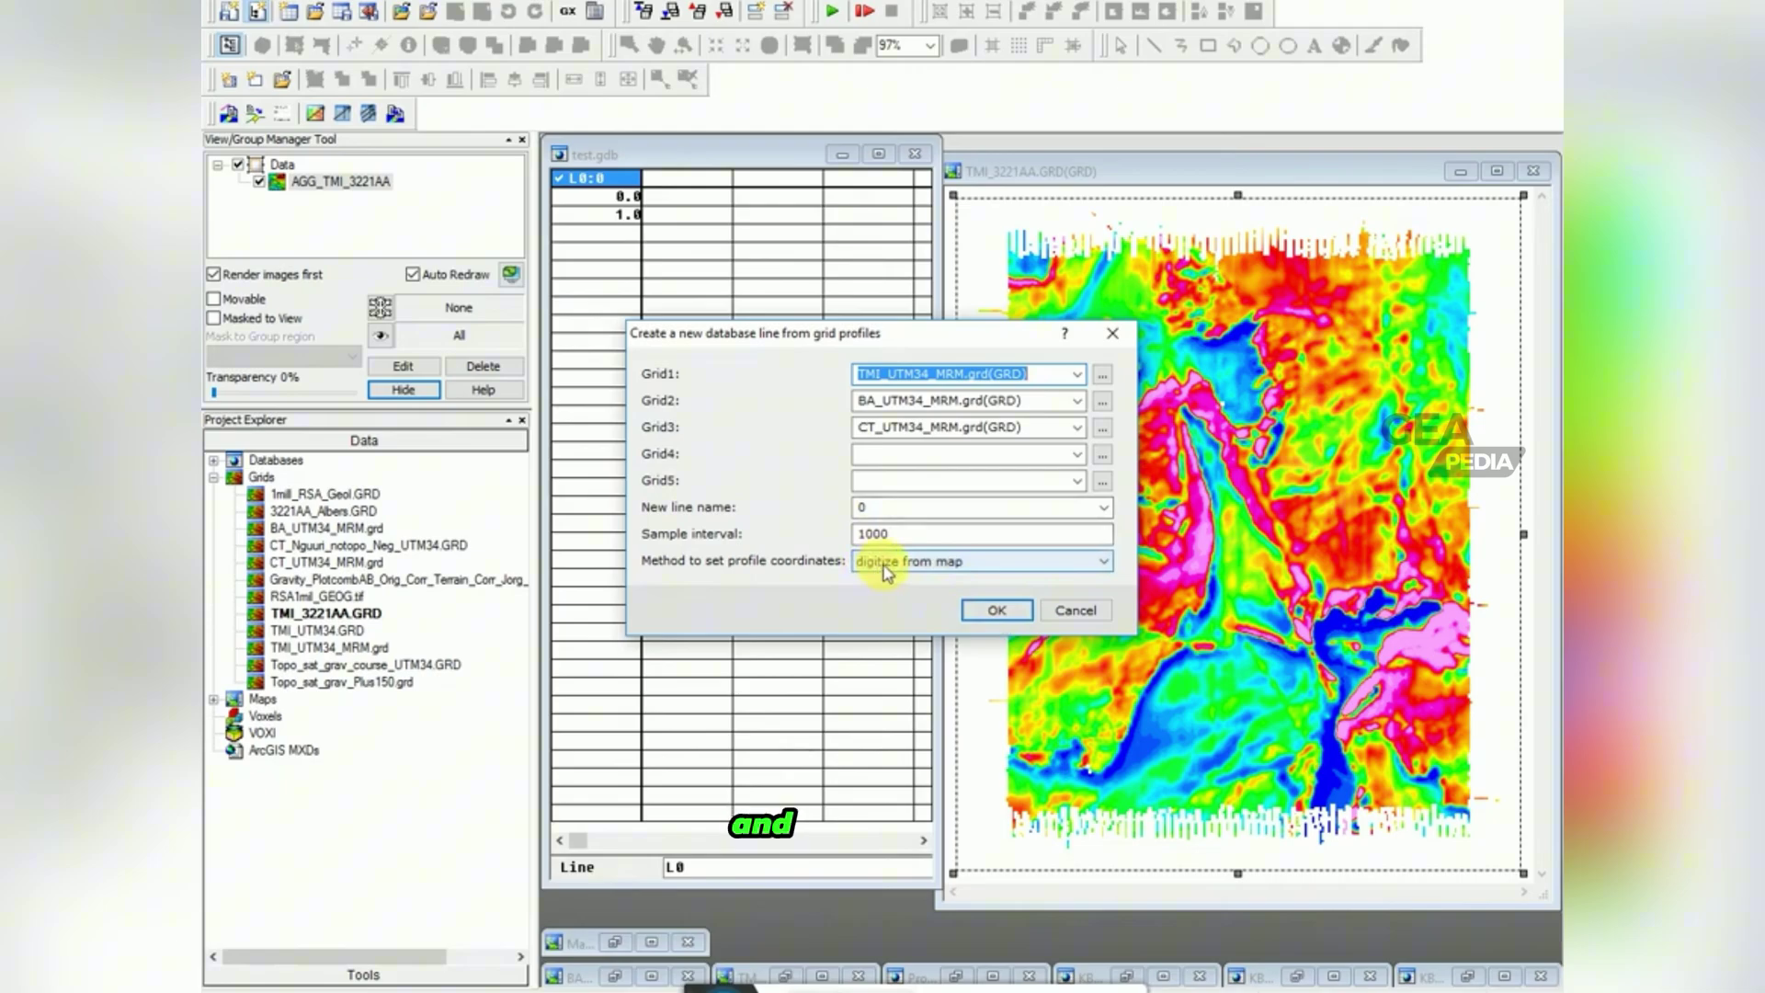
left_click(996, 612)
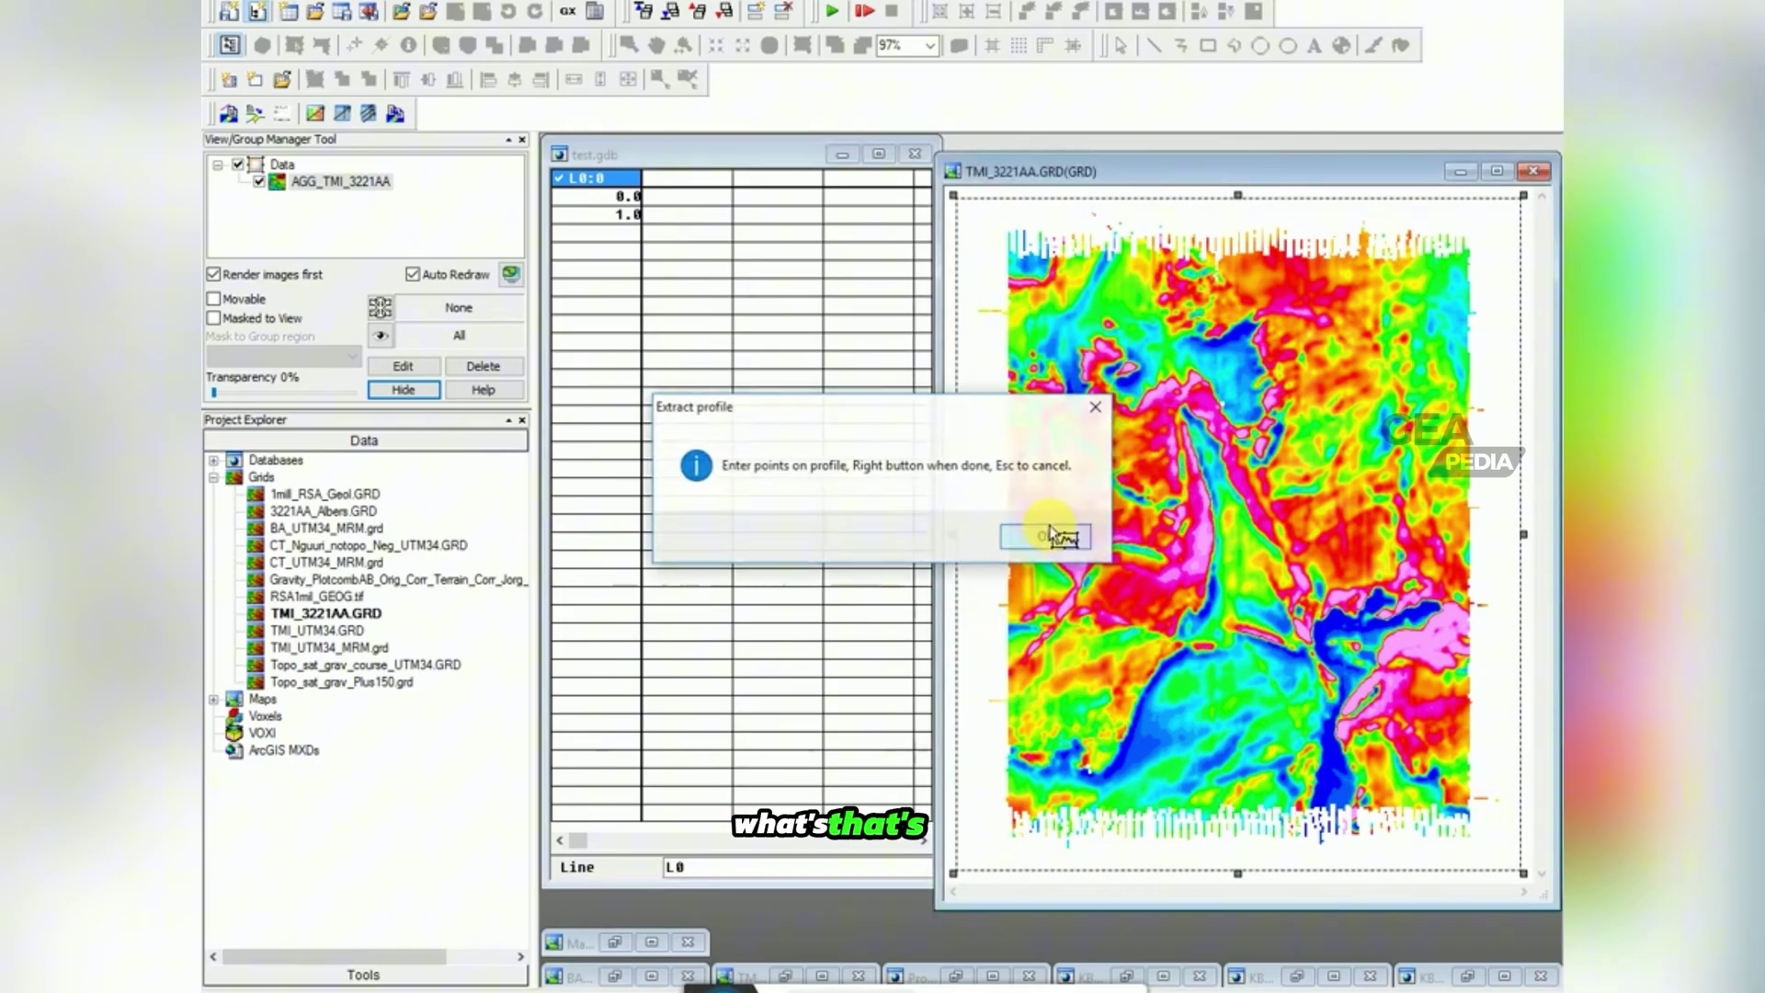
Digitize the profile's start and end points on the map, finish it, and widen test.gdb.
left_click(1043, 537)
left_click(1127, 368)
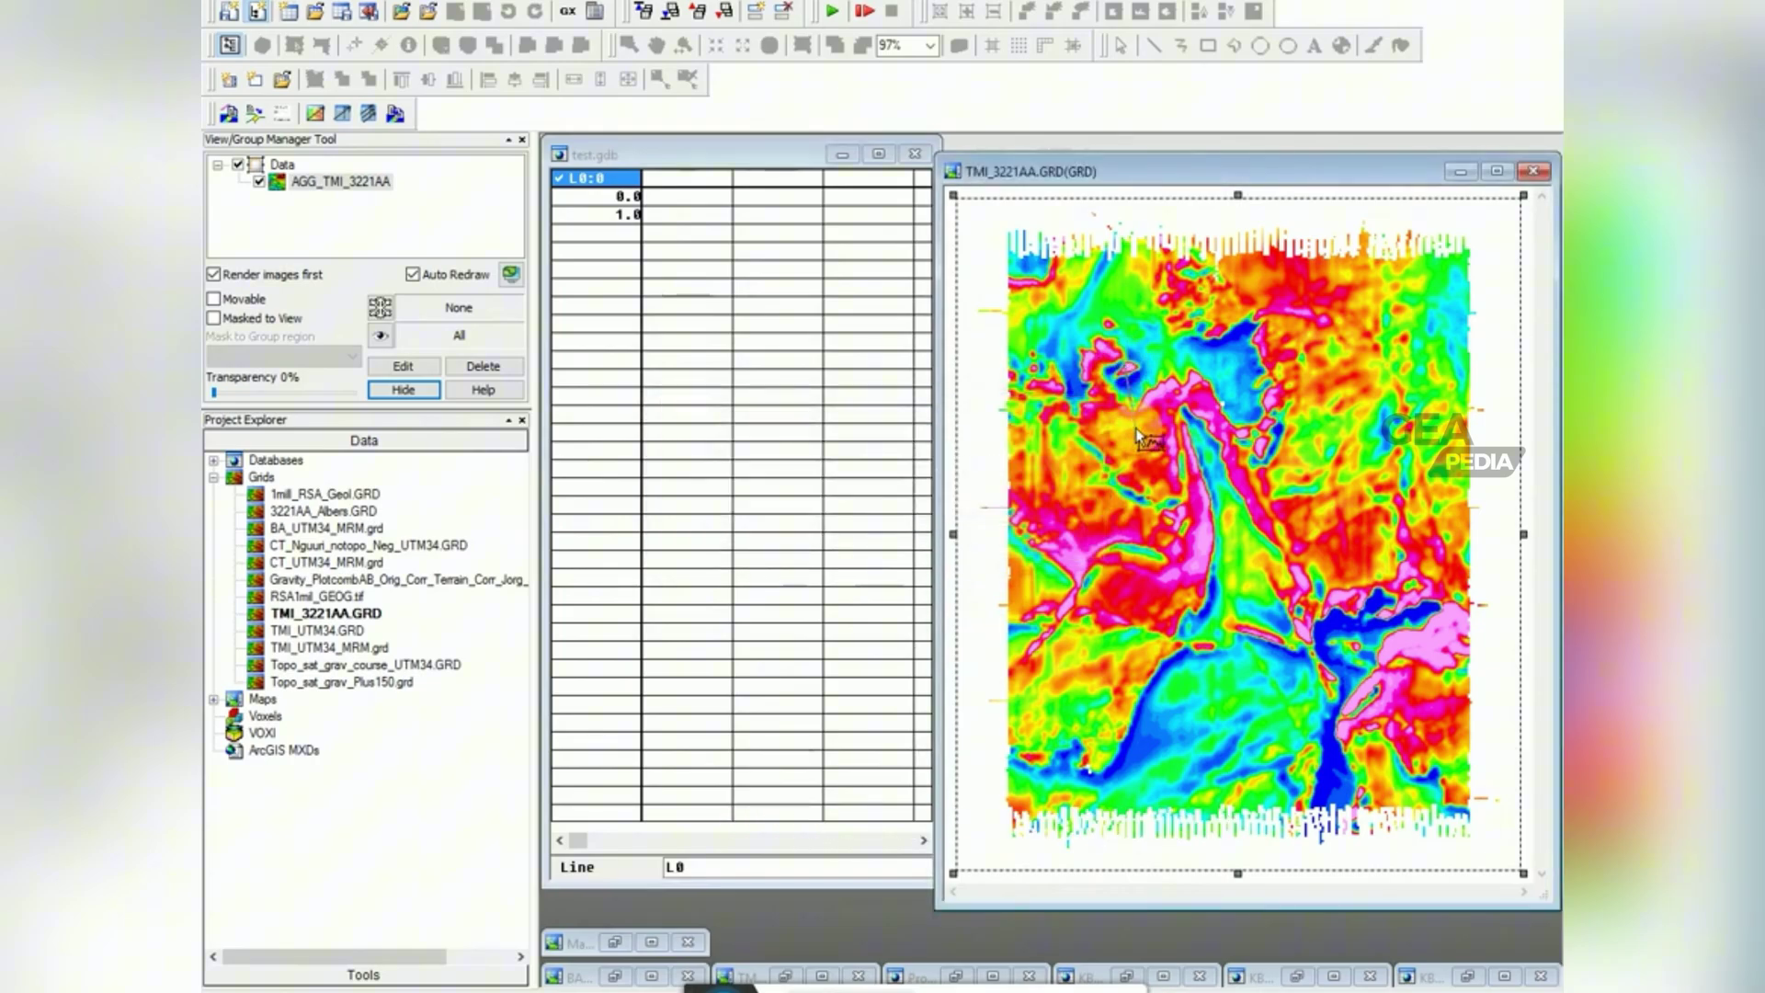
left_click(1131, 558)
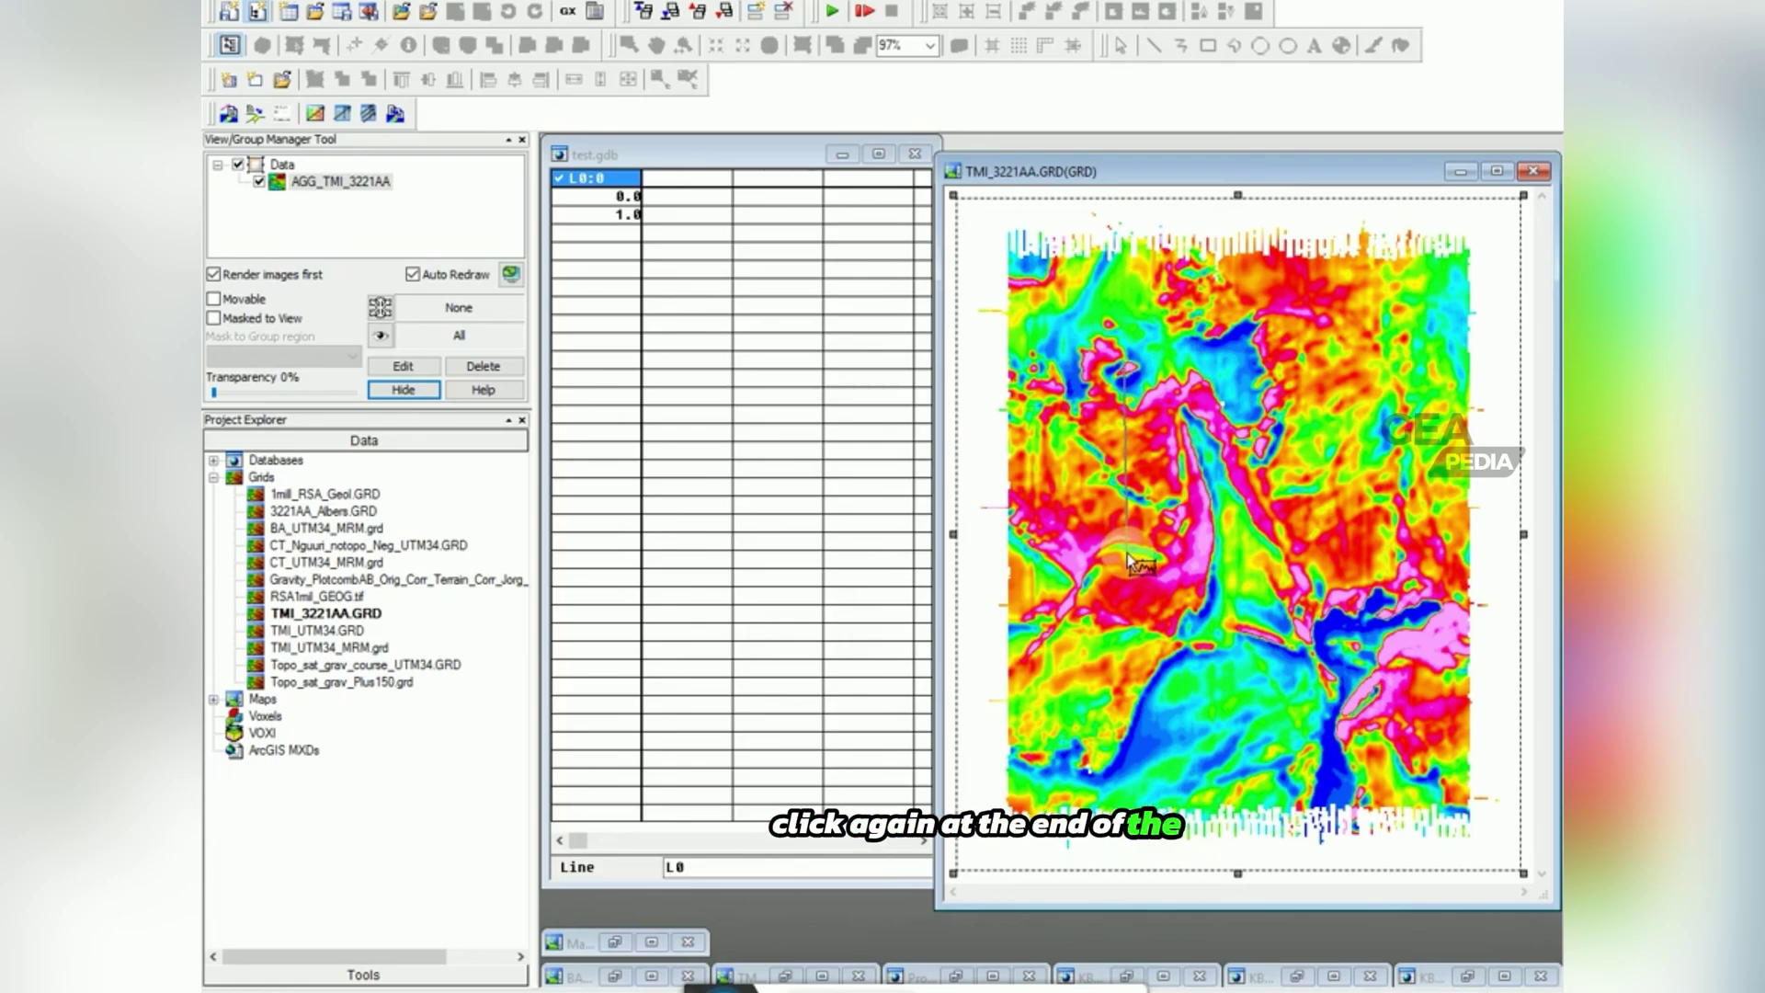
right_click(1131, 556)
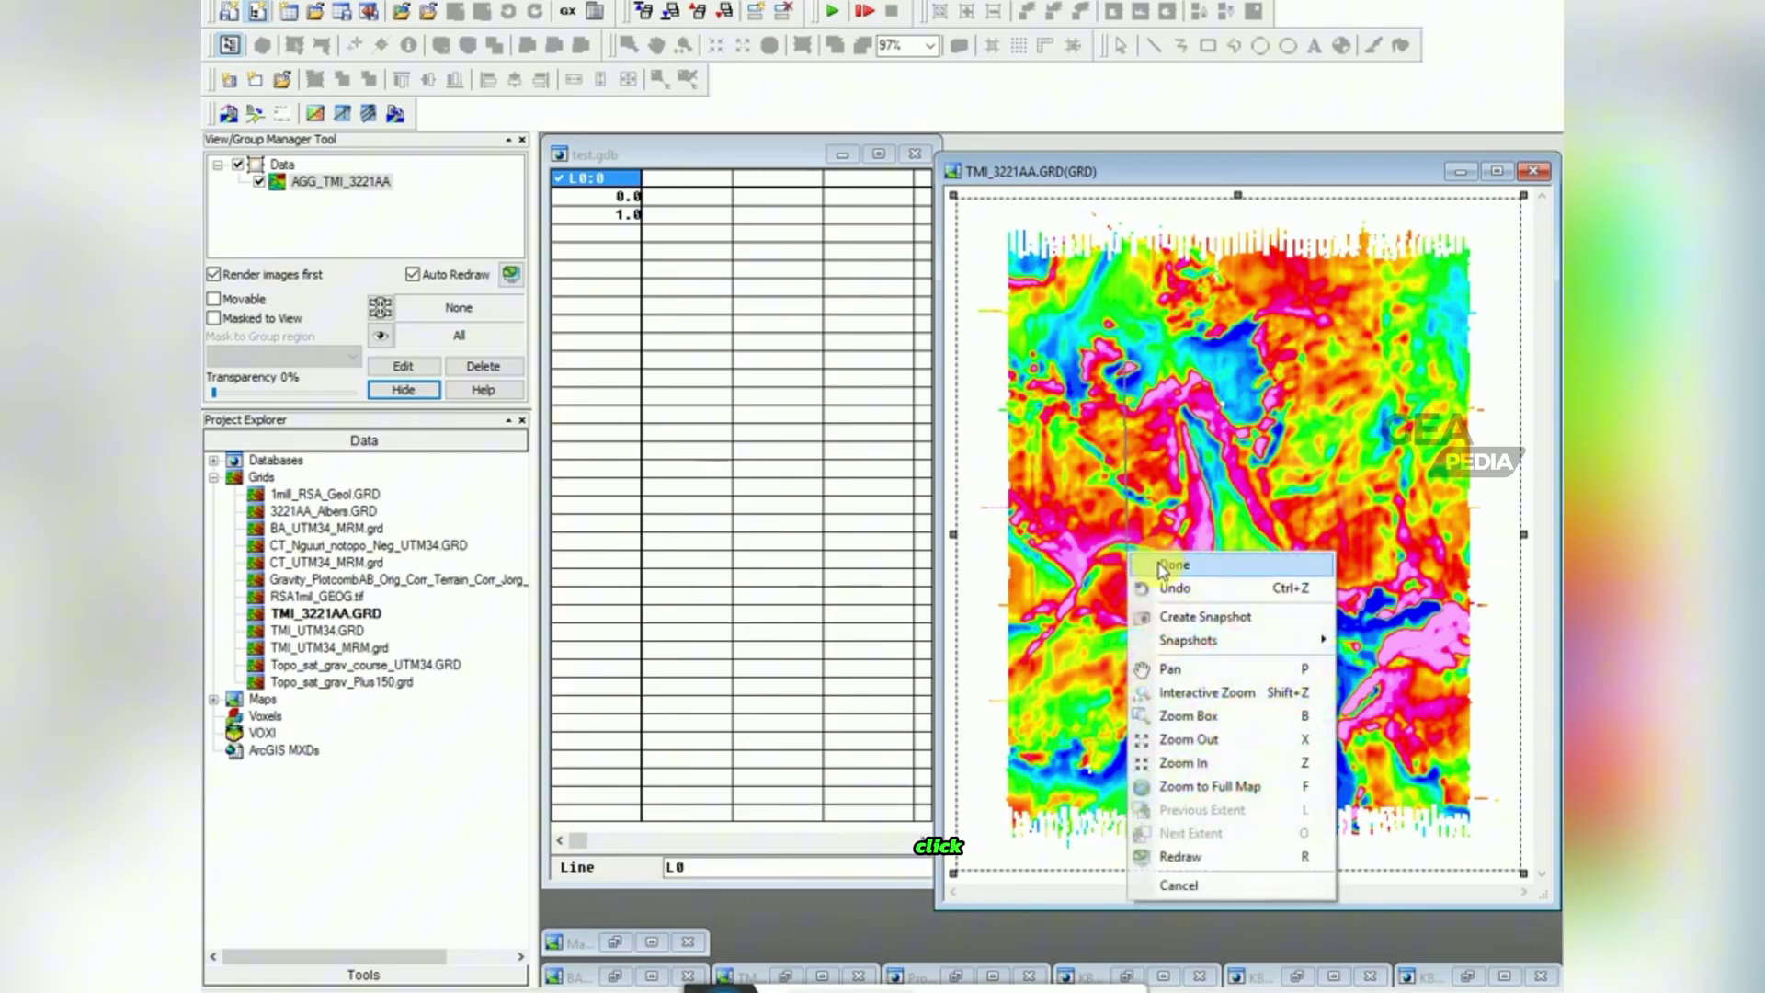
left_click(1163, 567)
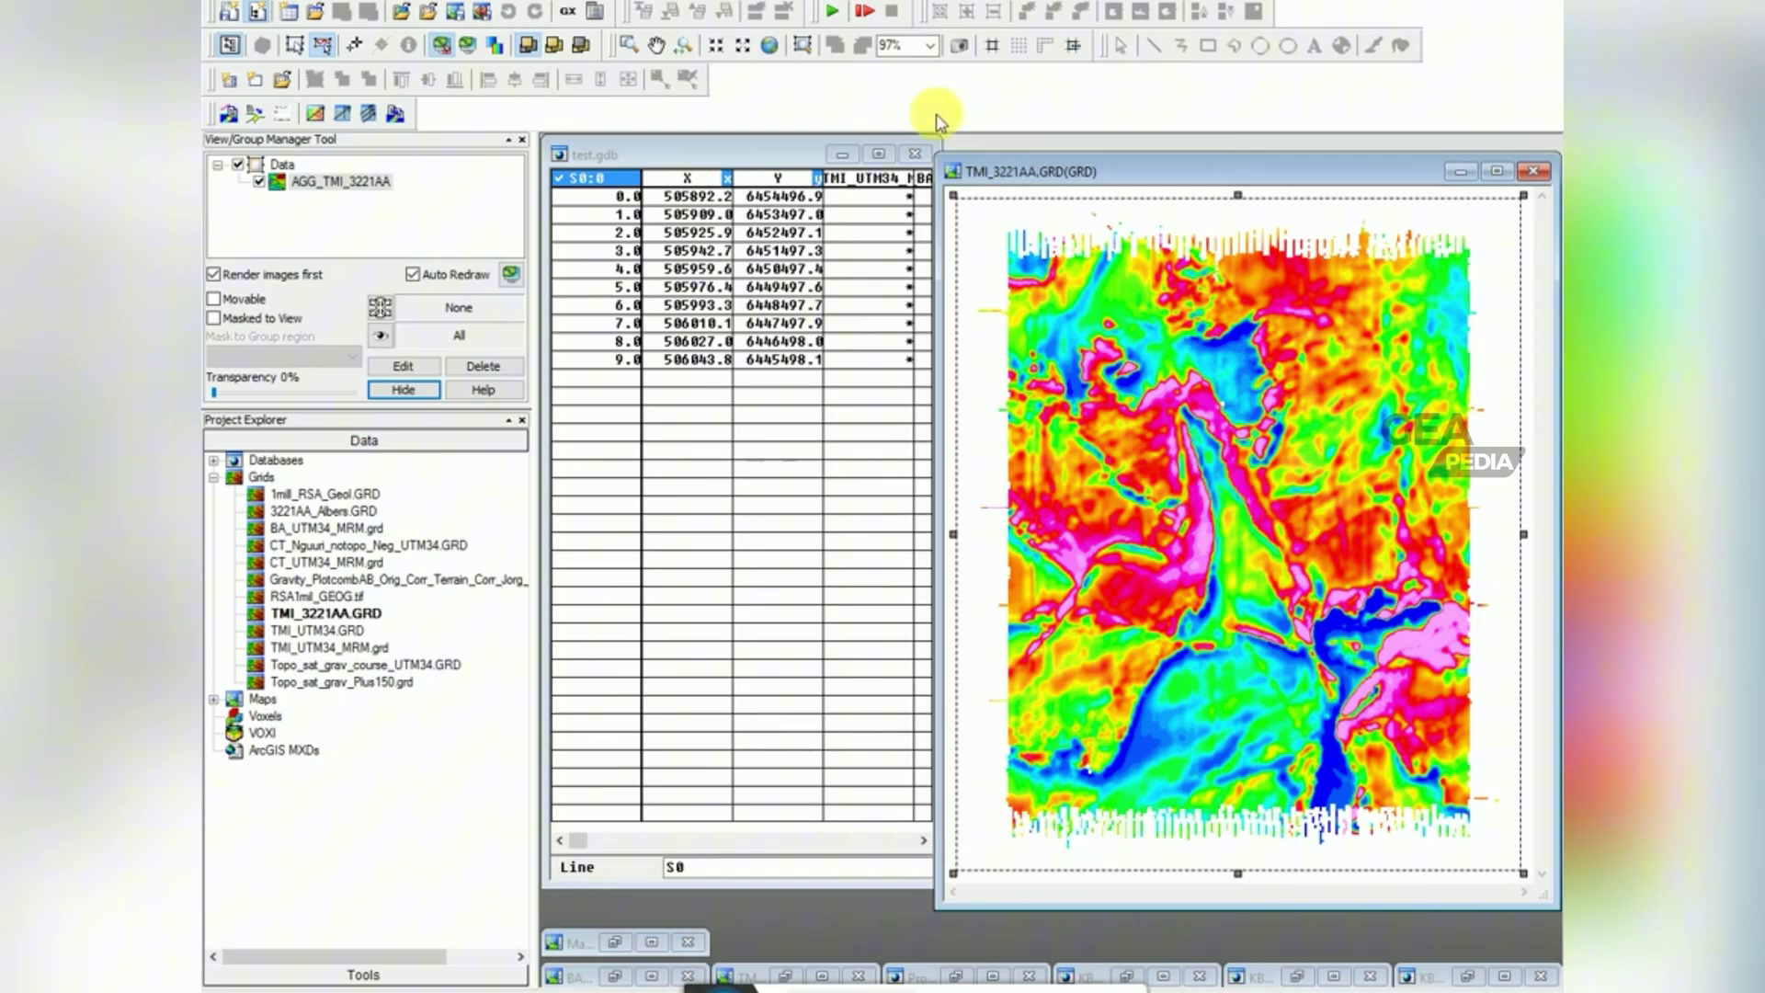
left_click(808, 147)
left_click_drag(953, 217, 1554, 275)
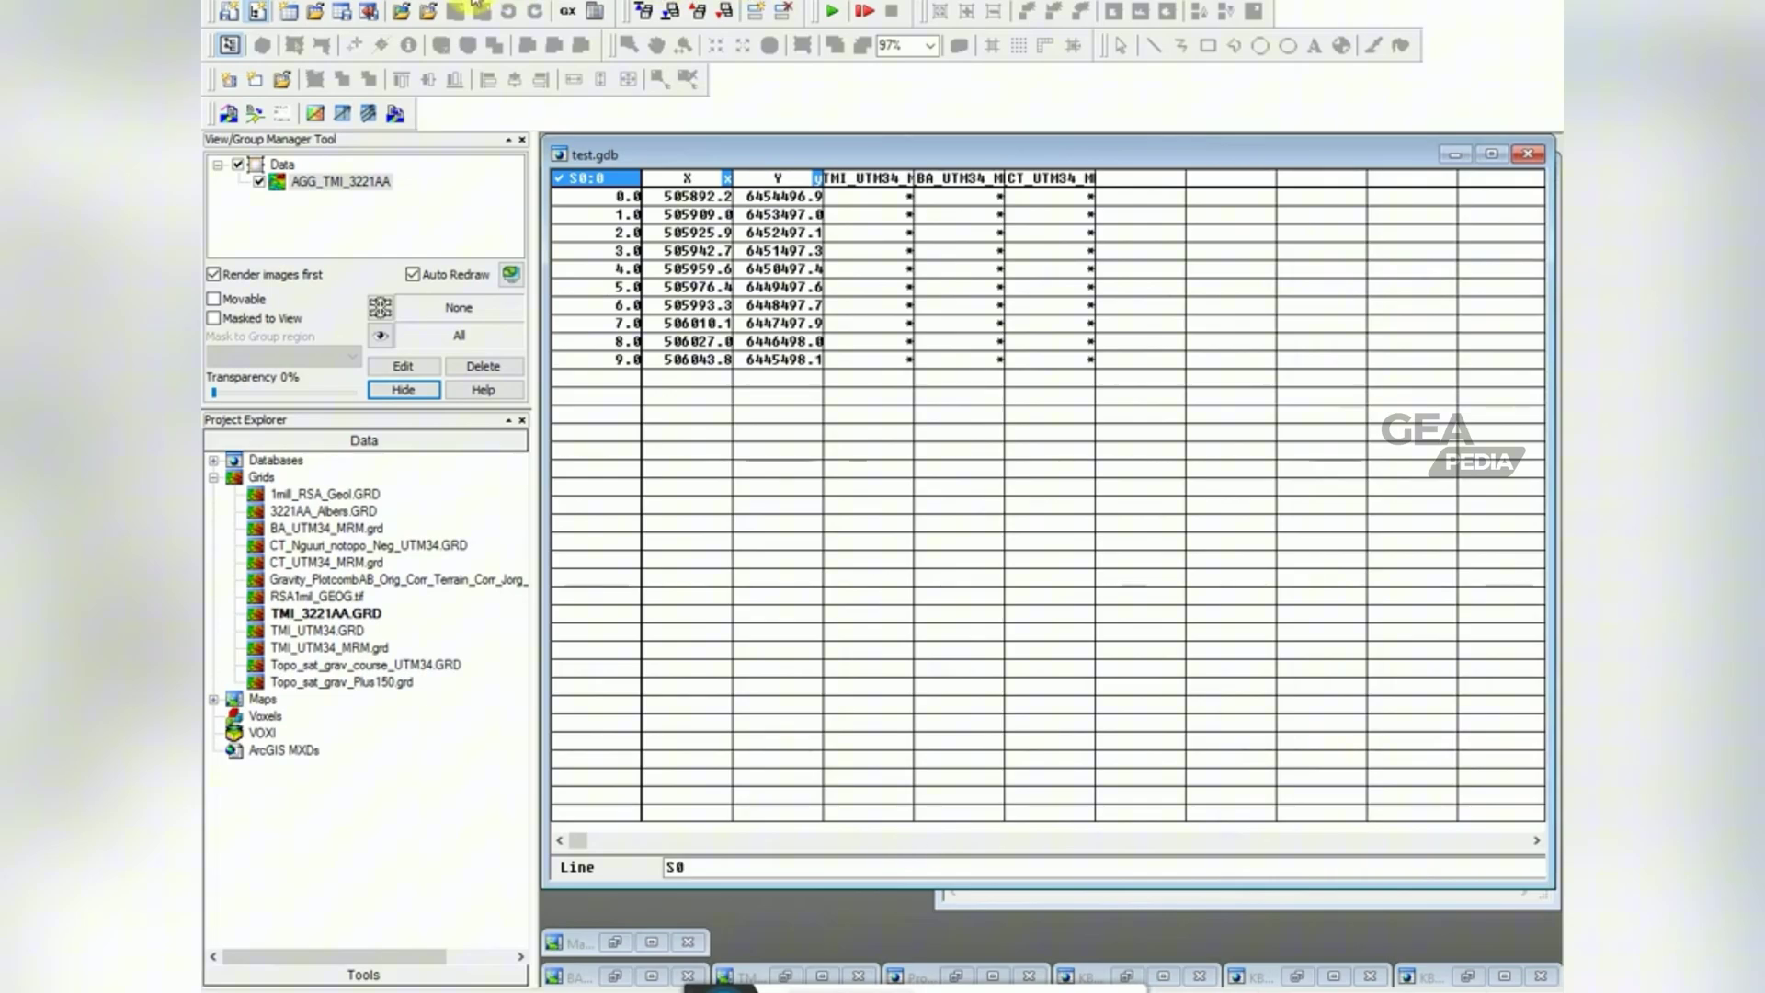
Use X and Y in UTM zone 34S WGS 84 as the source coordinates.
left_click(514, 2)
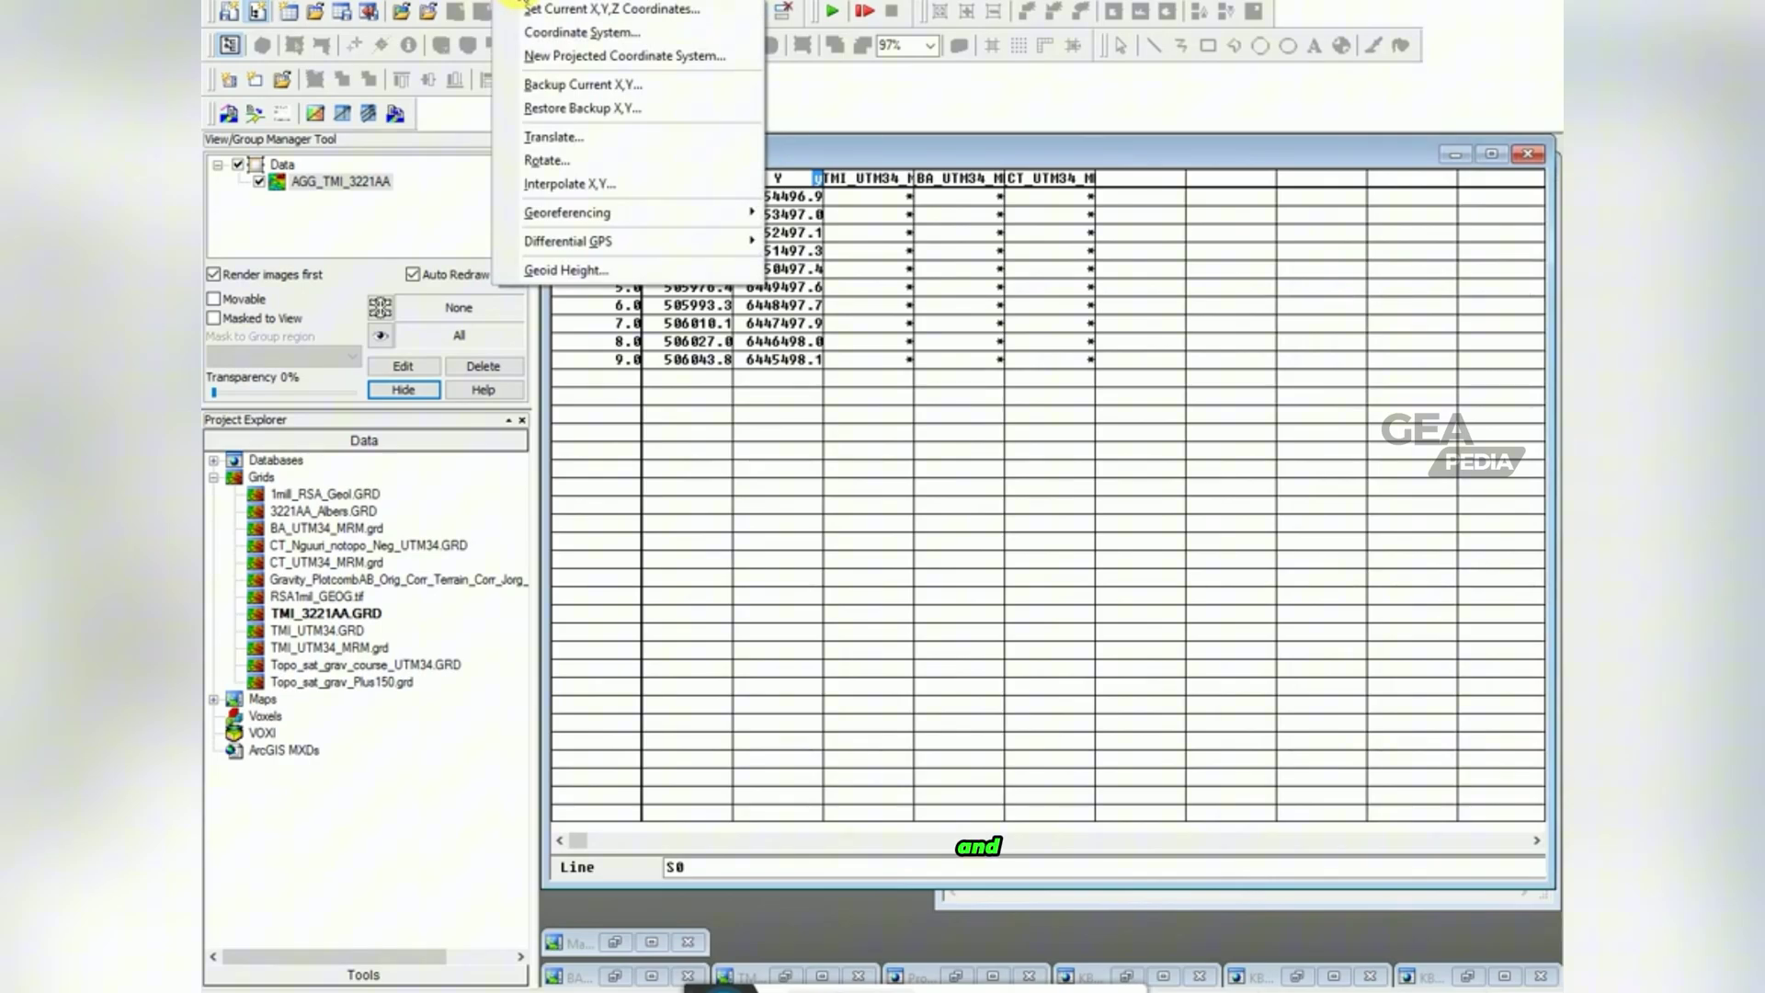
left_click(564, 55)
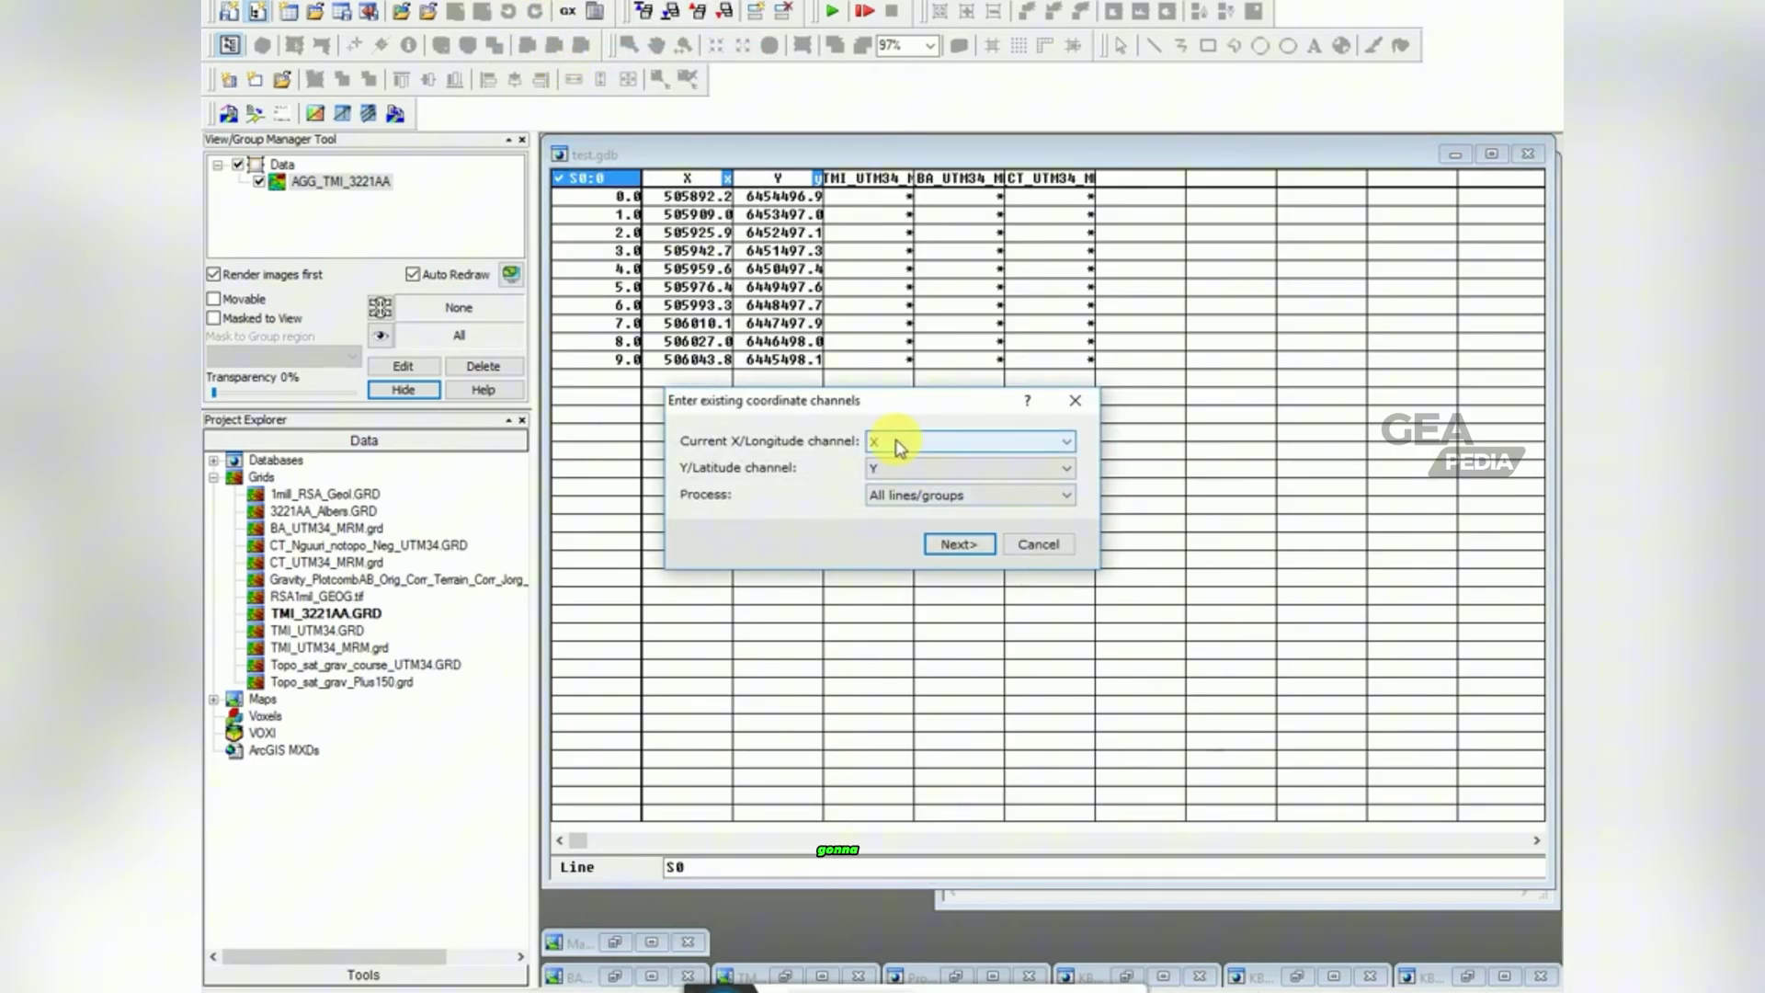
left_click(957, 546)
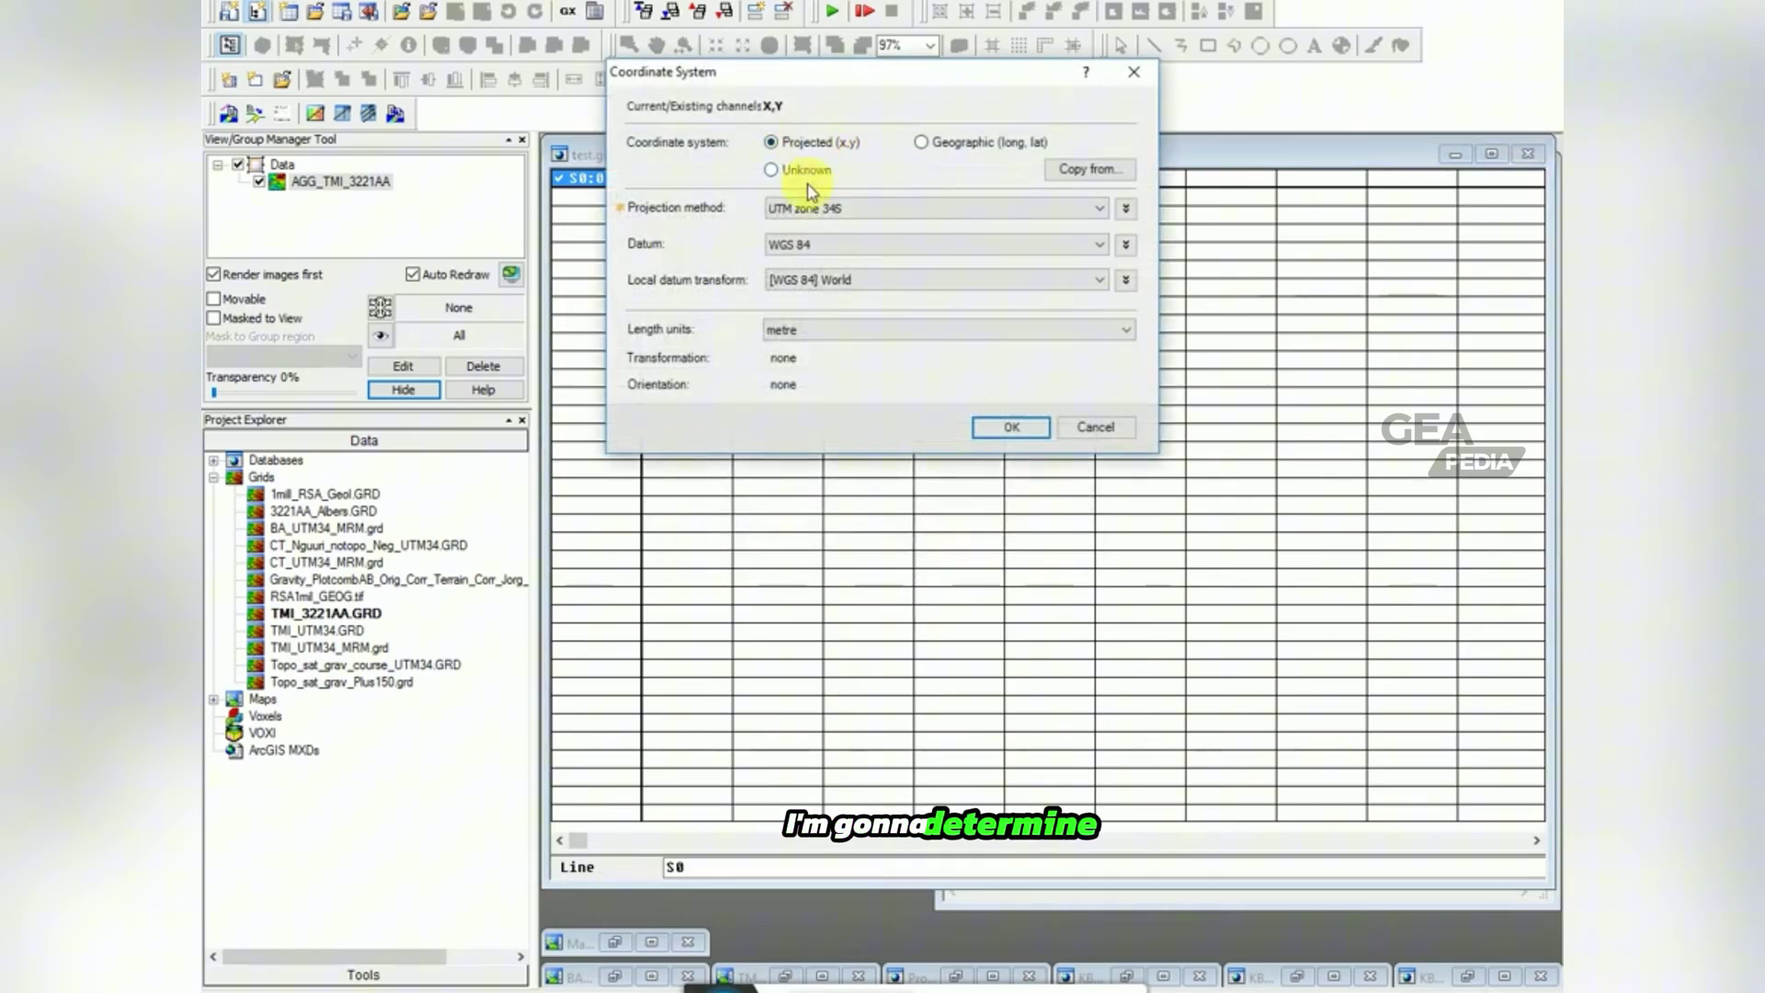
left_click(1013, 428)
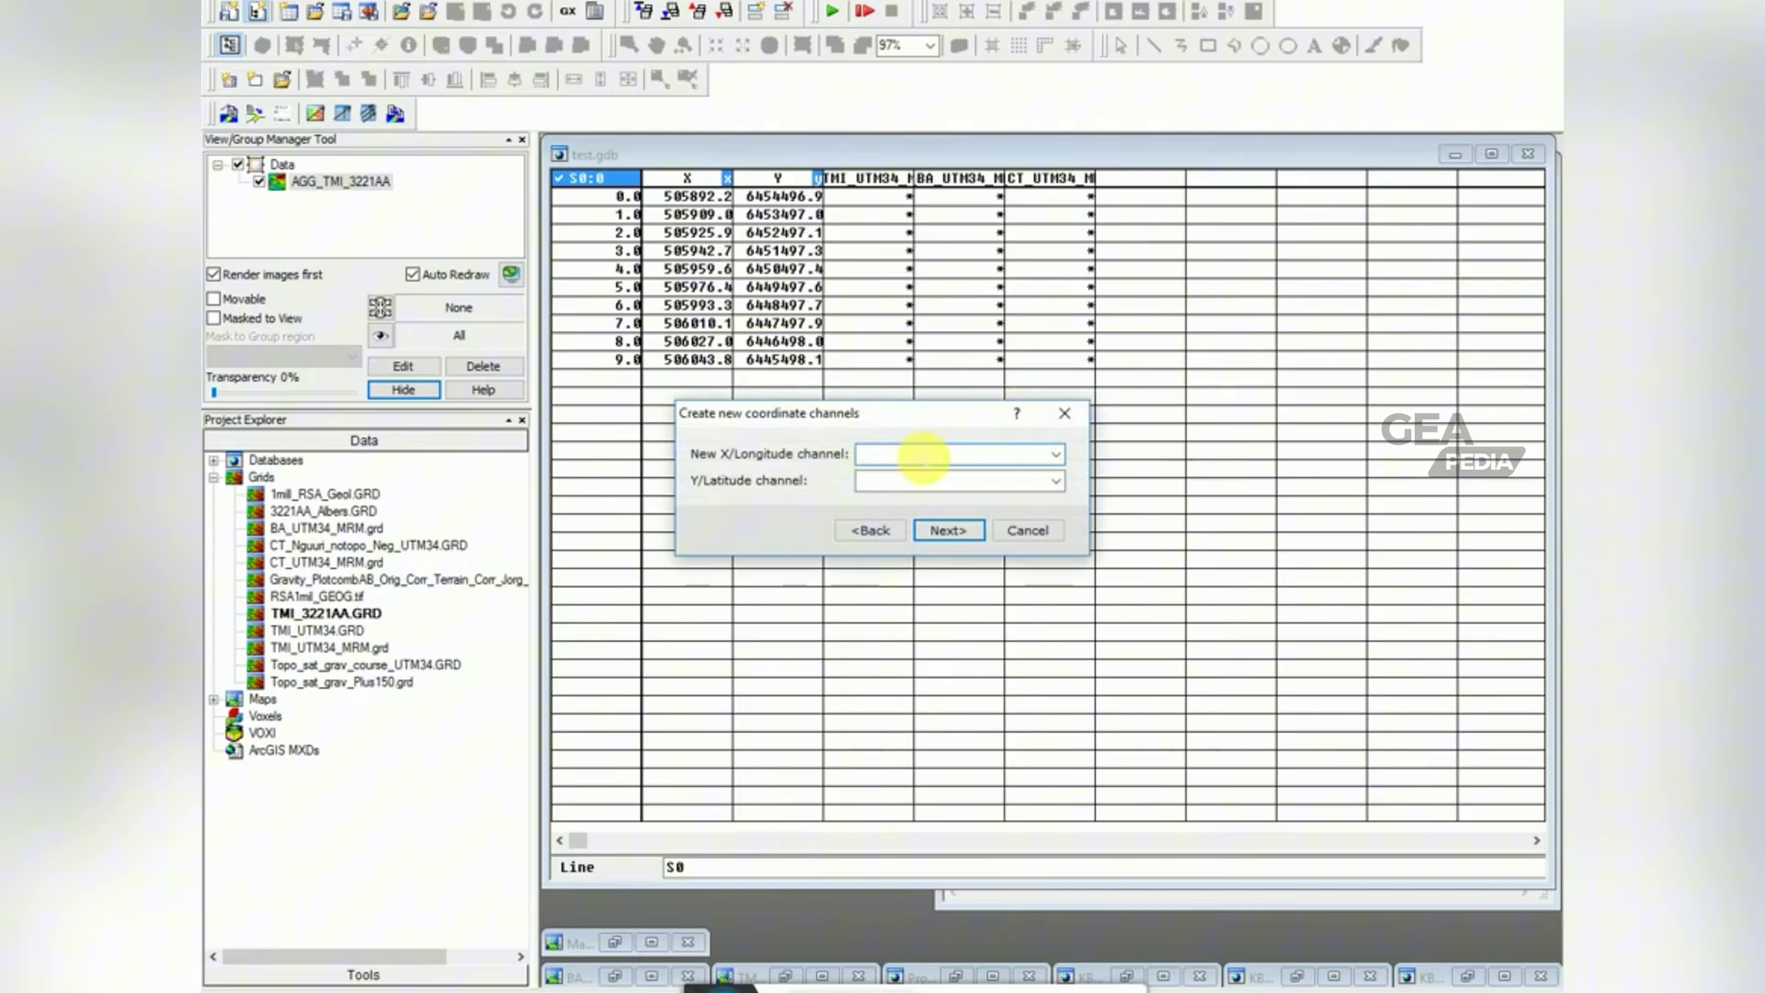
Output geographic WGS 84 coordinates into new lon and lat channels and widen the lat column.
type("lon")
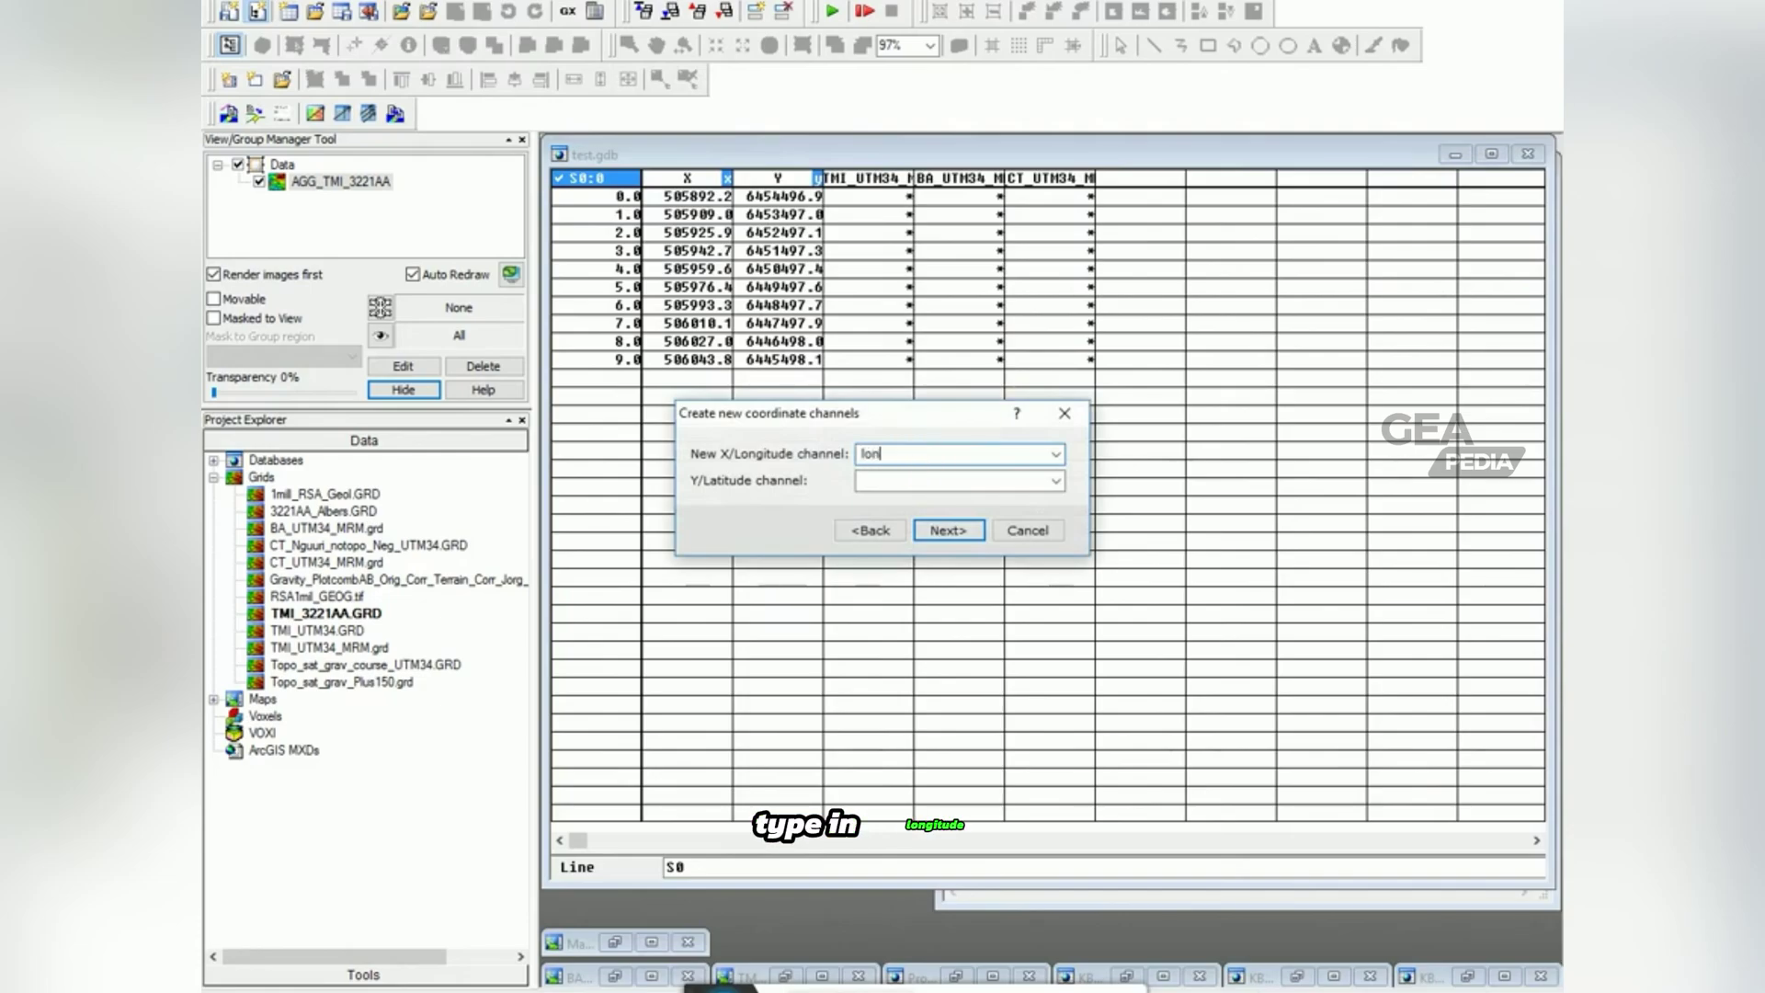
key("Tab")
type("lat")
left_click(948, 530)
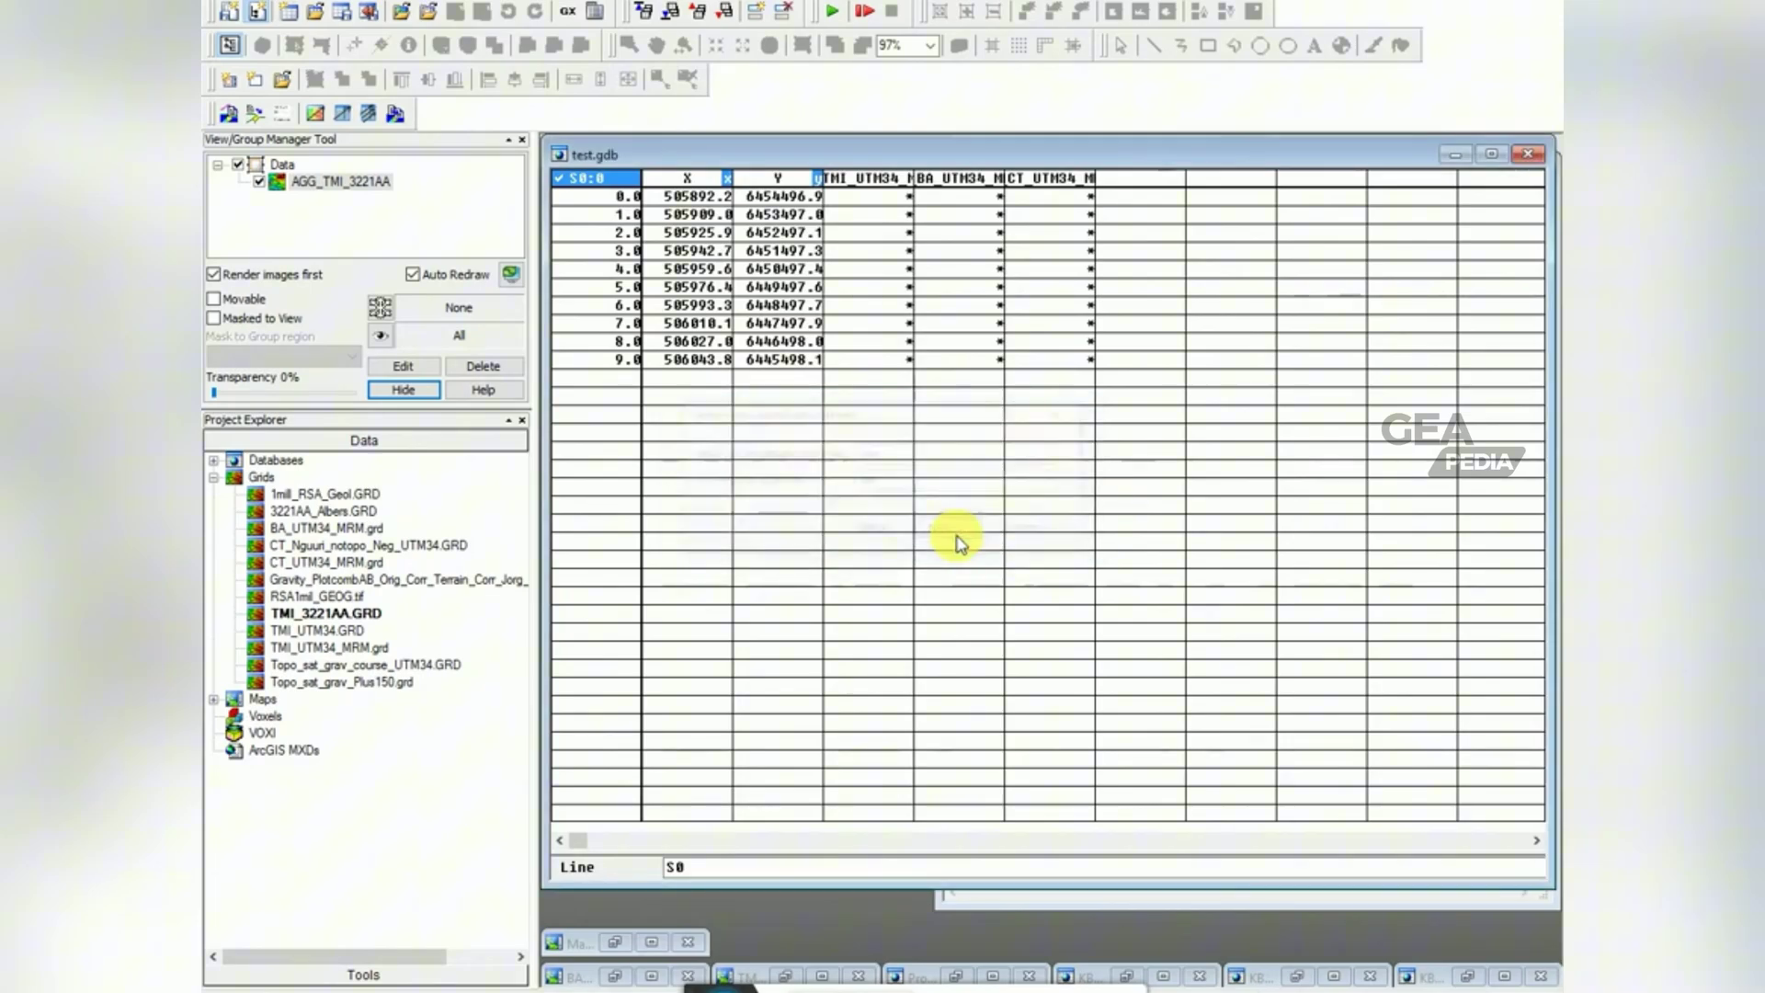
left_click(921, 142)
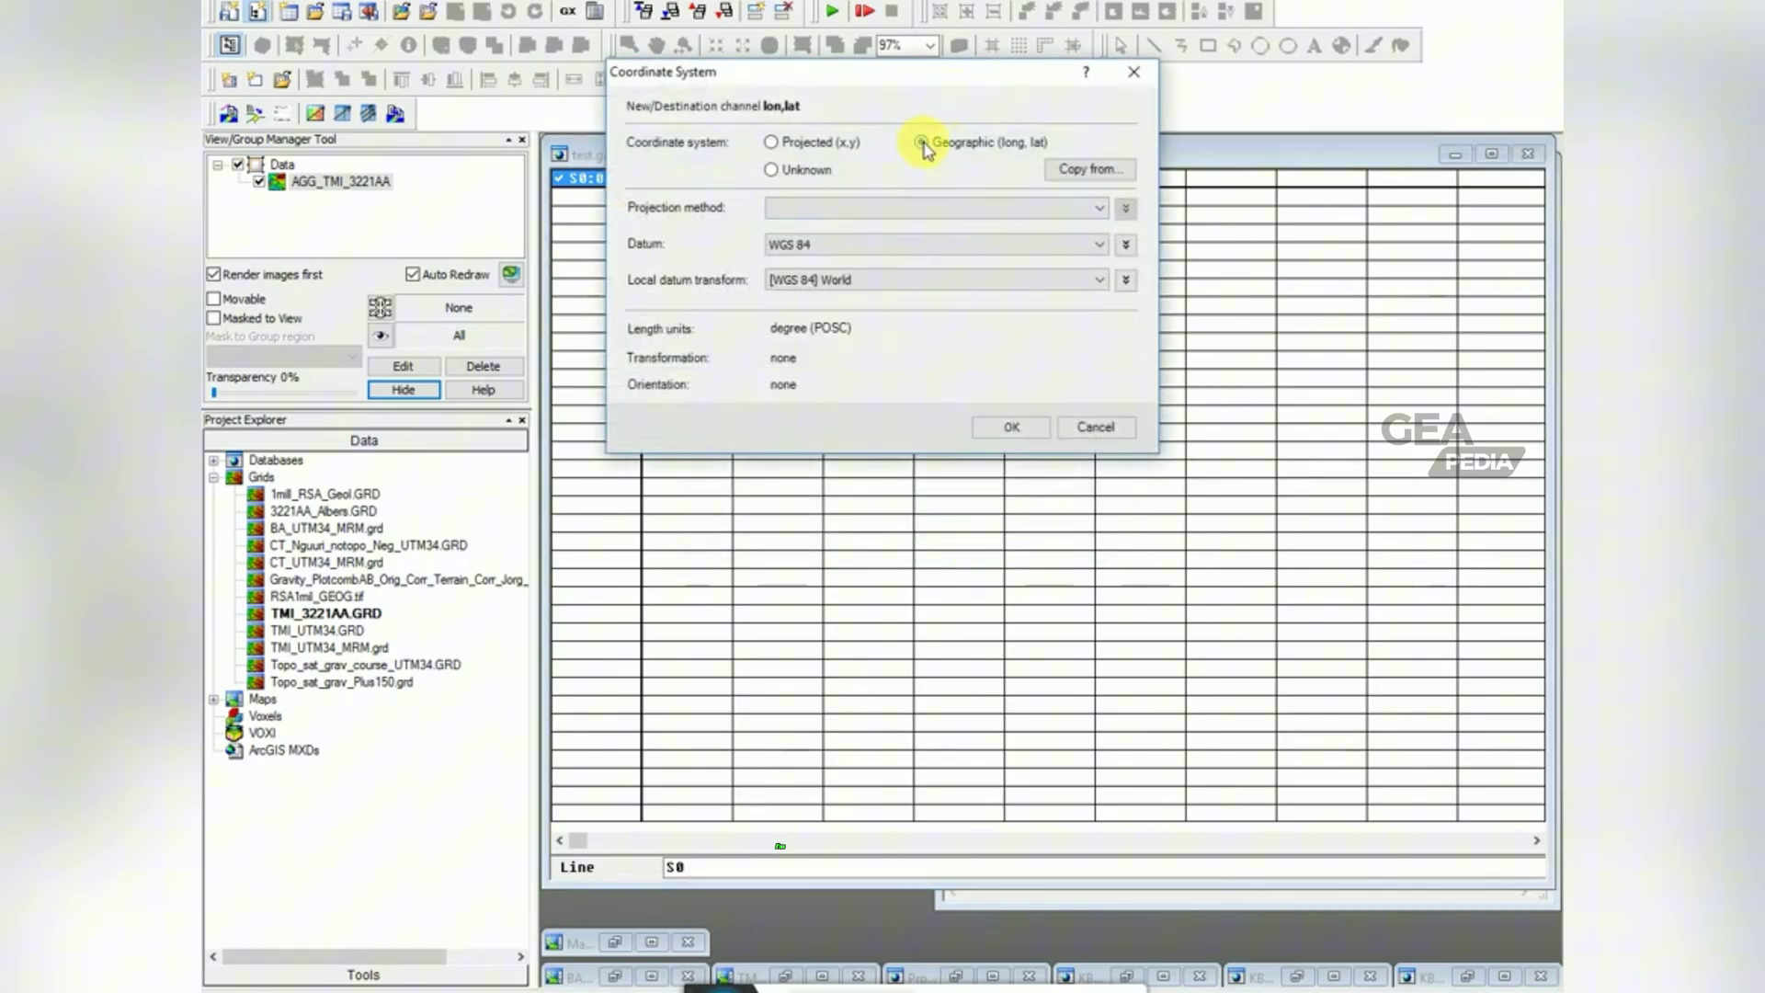
left_click(1011, 429)
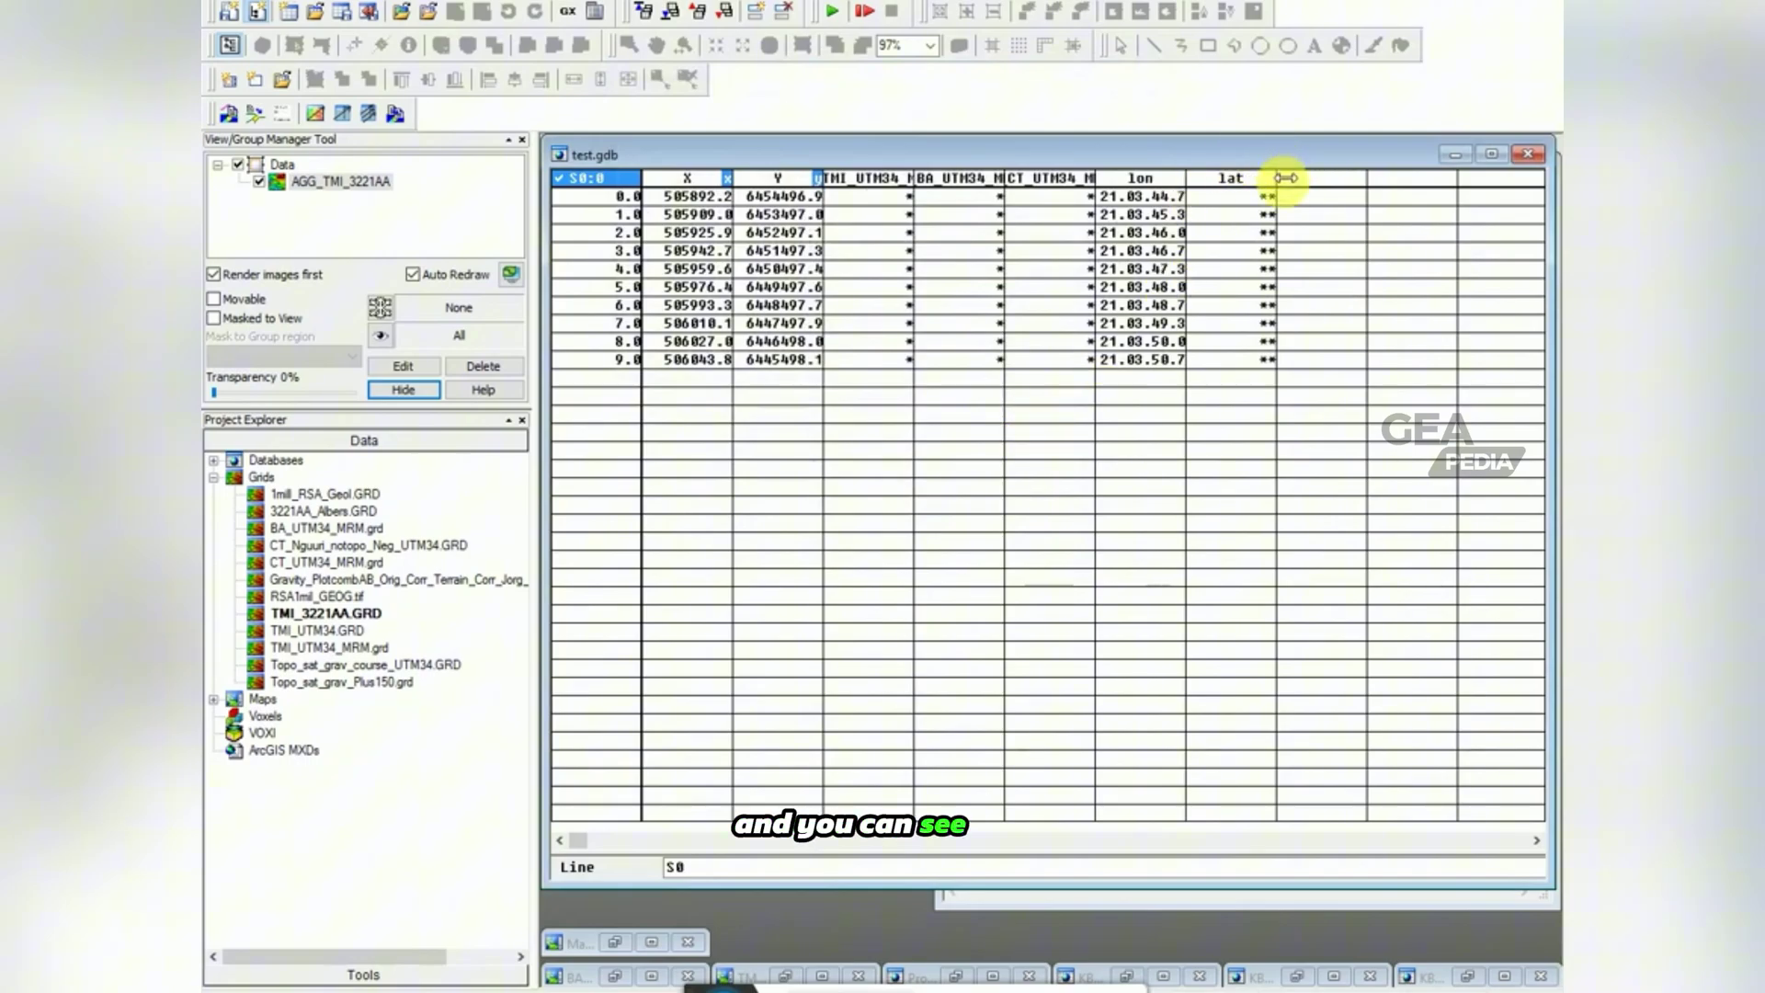
left_click_drag(1277, 178, 1307, 186)
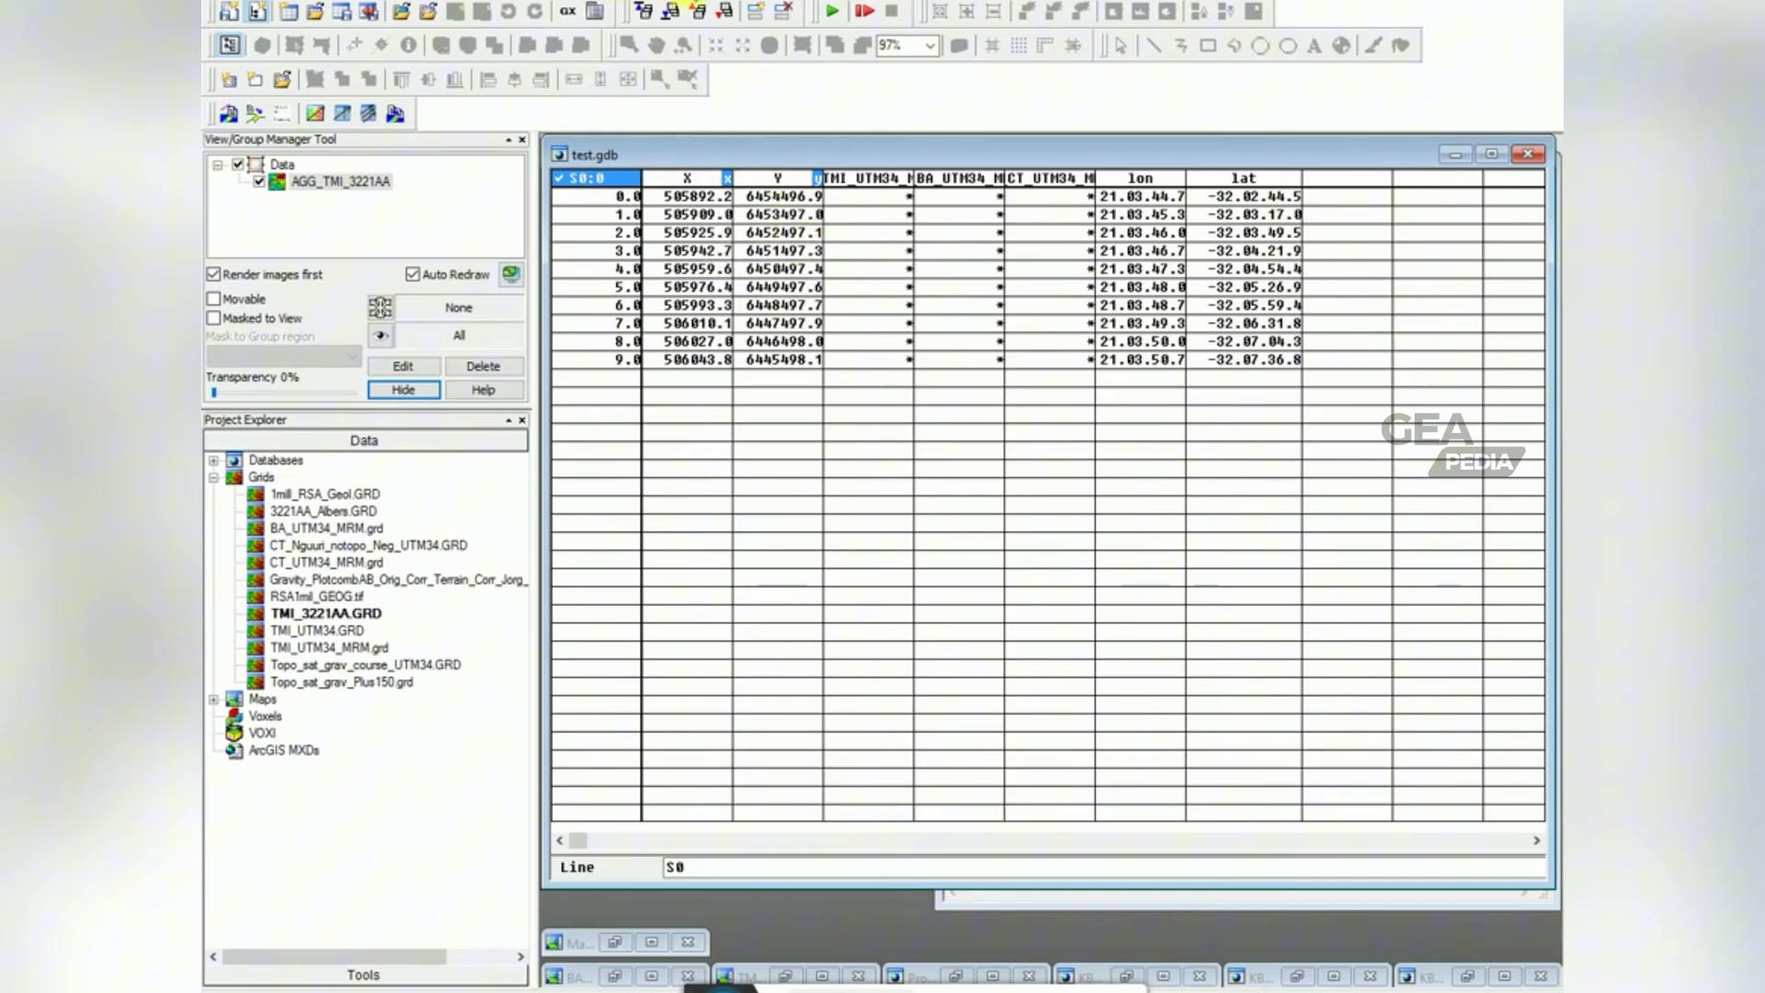
Sample Topo_sat_grav_course_UTM34.grd into an Elev channel at each profile point.
left_click(726, 3)
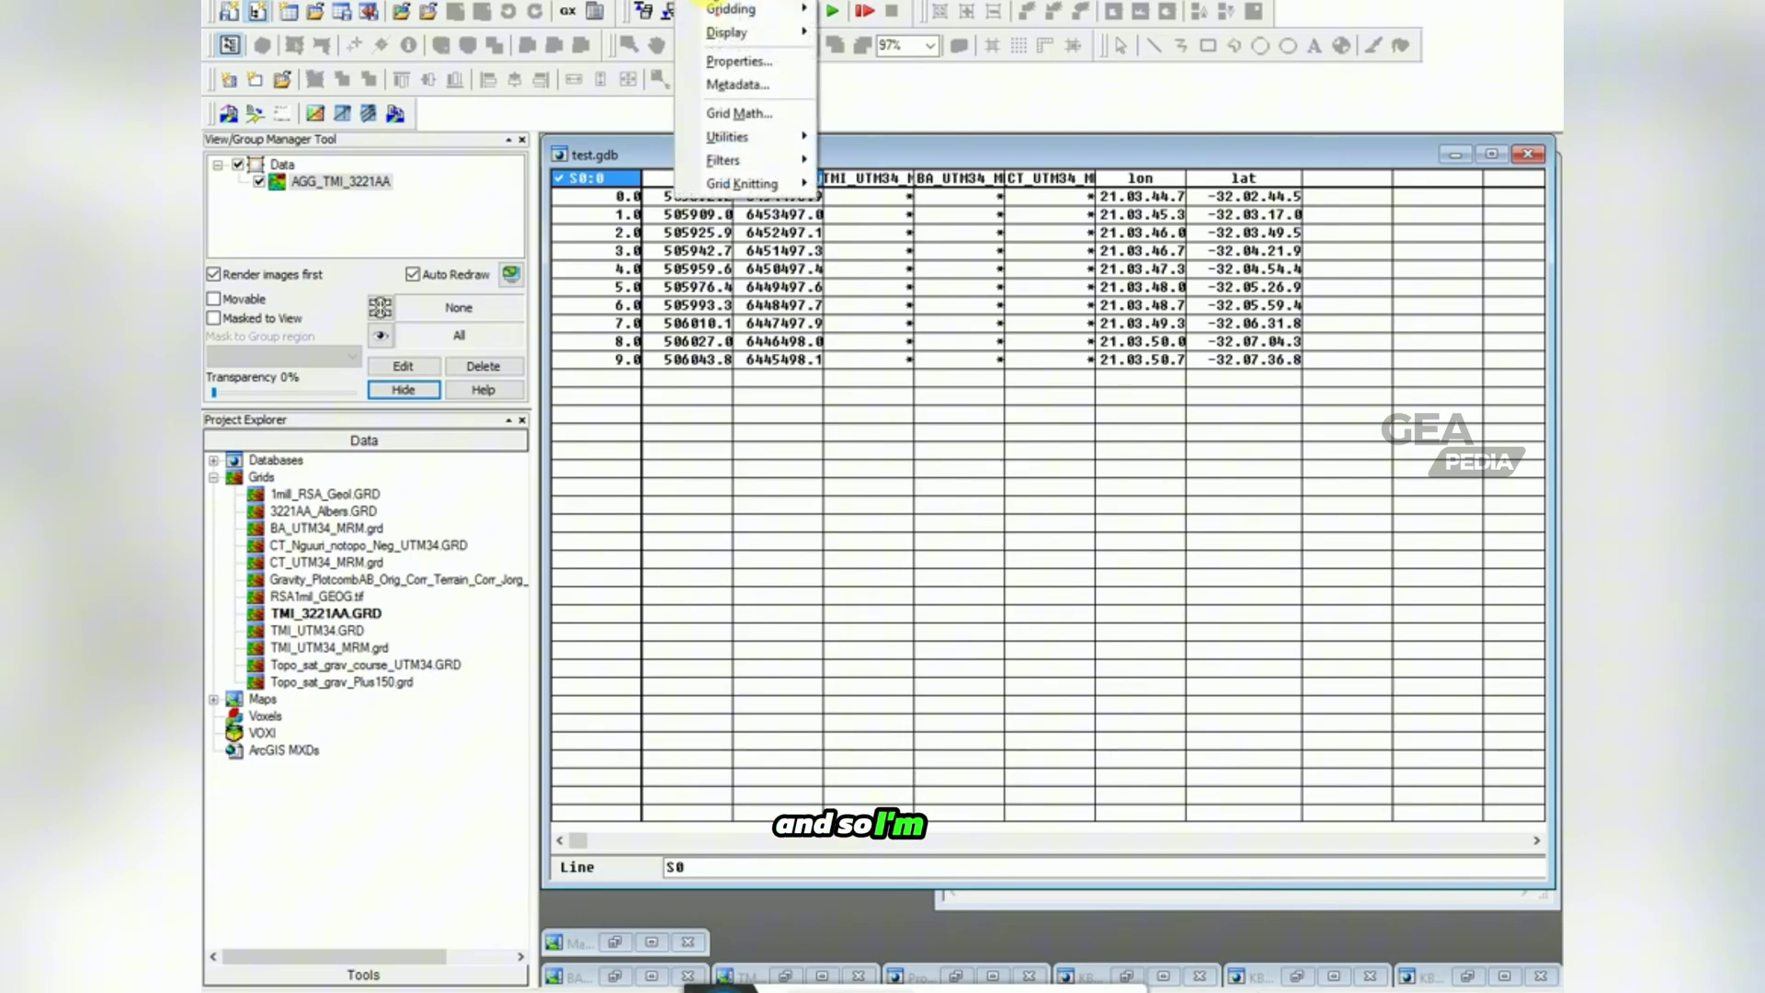
mouse_move(746, 140)
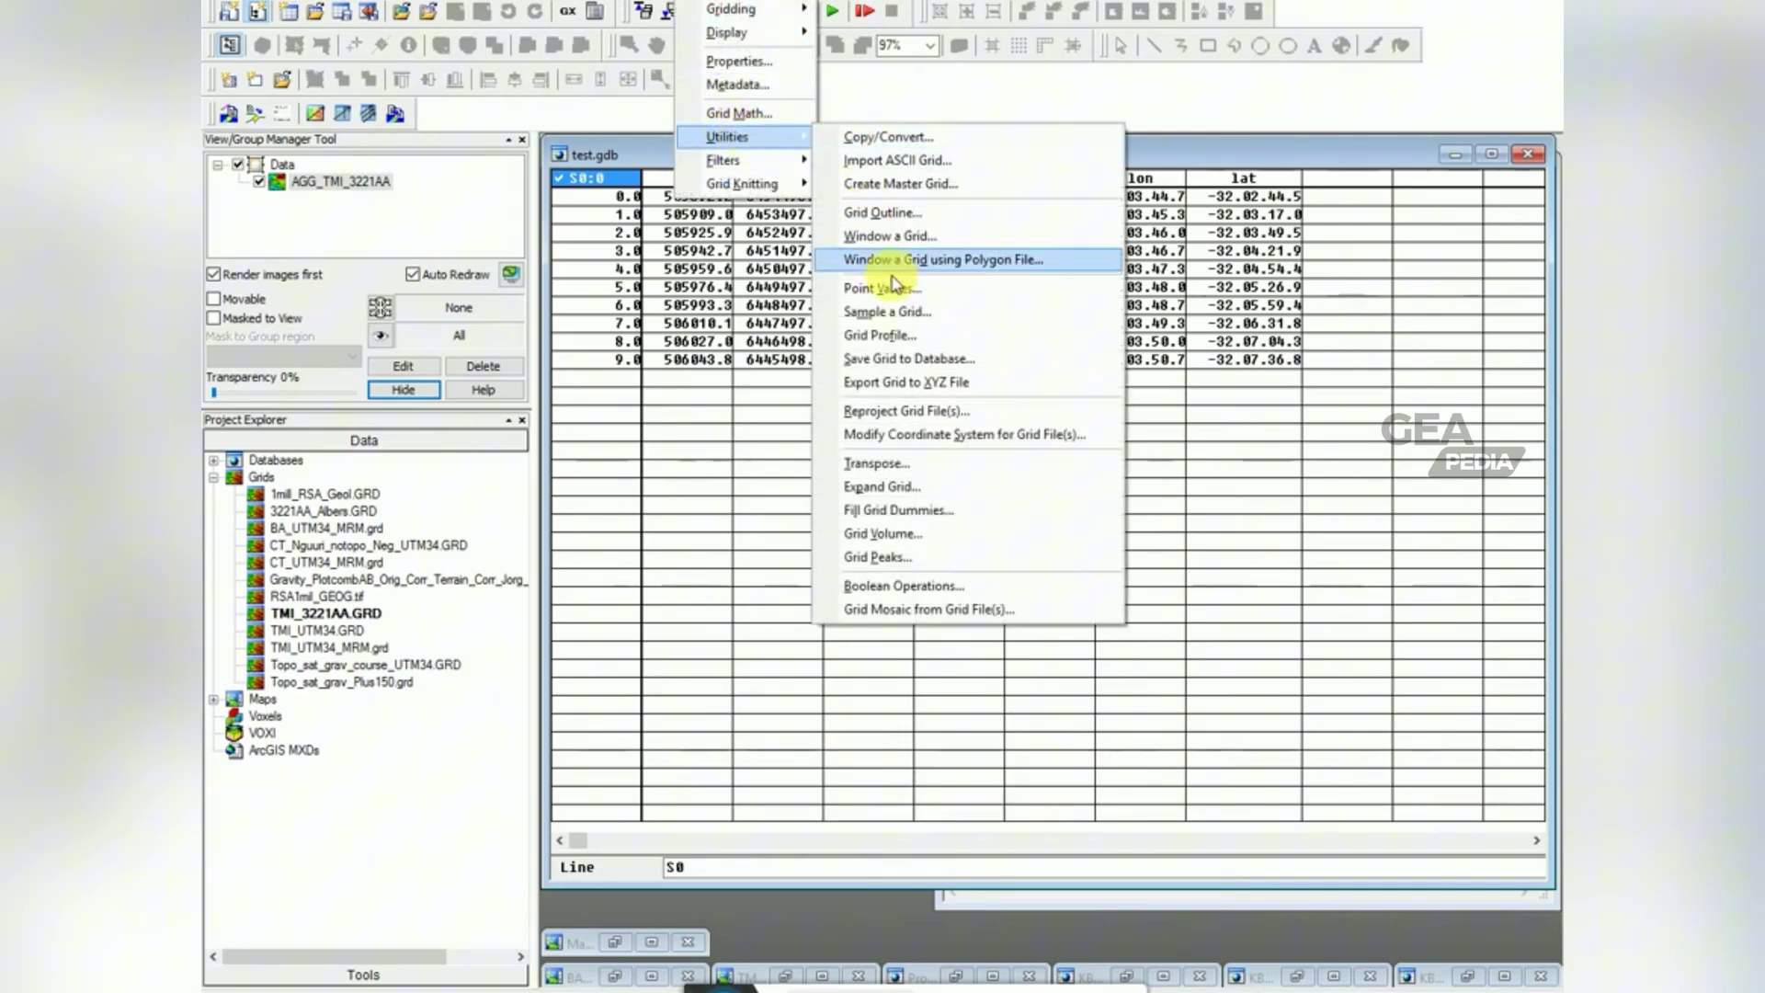
left_click(893, 320)
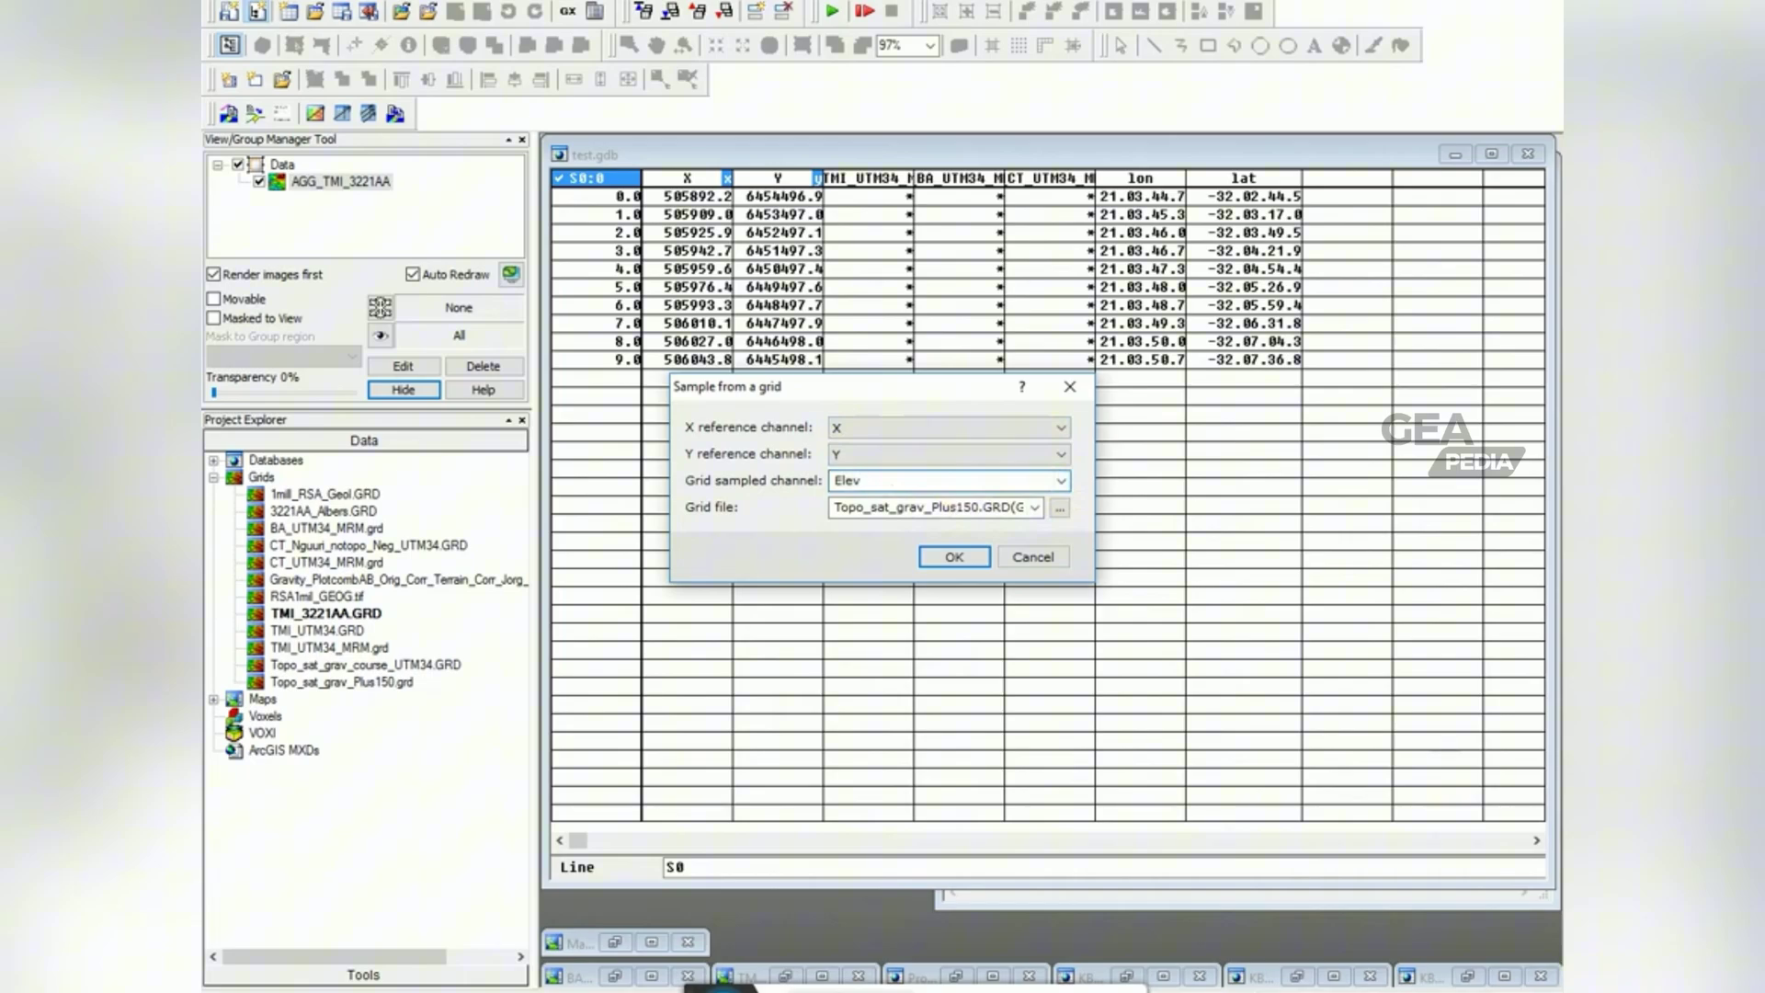
left_click(1060, 510)
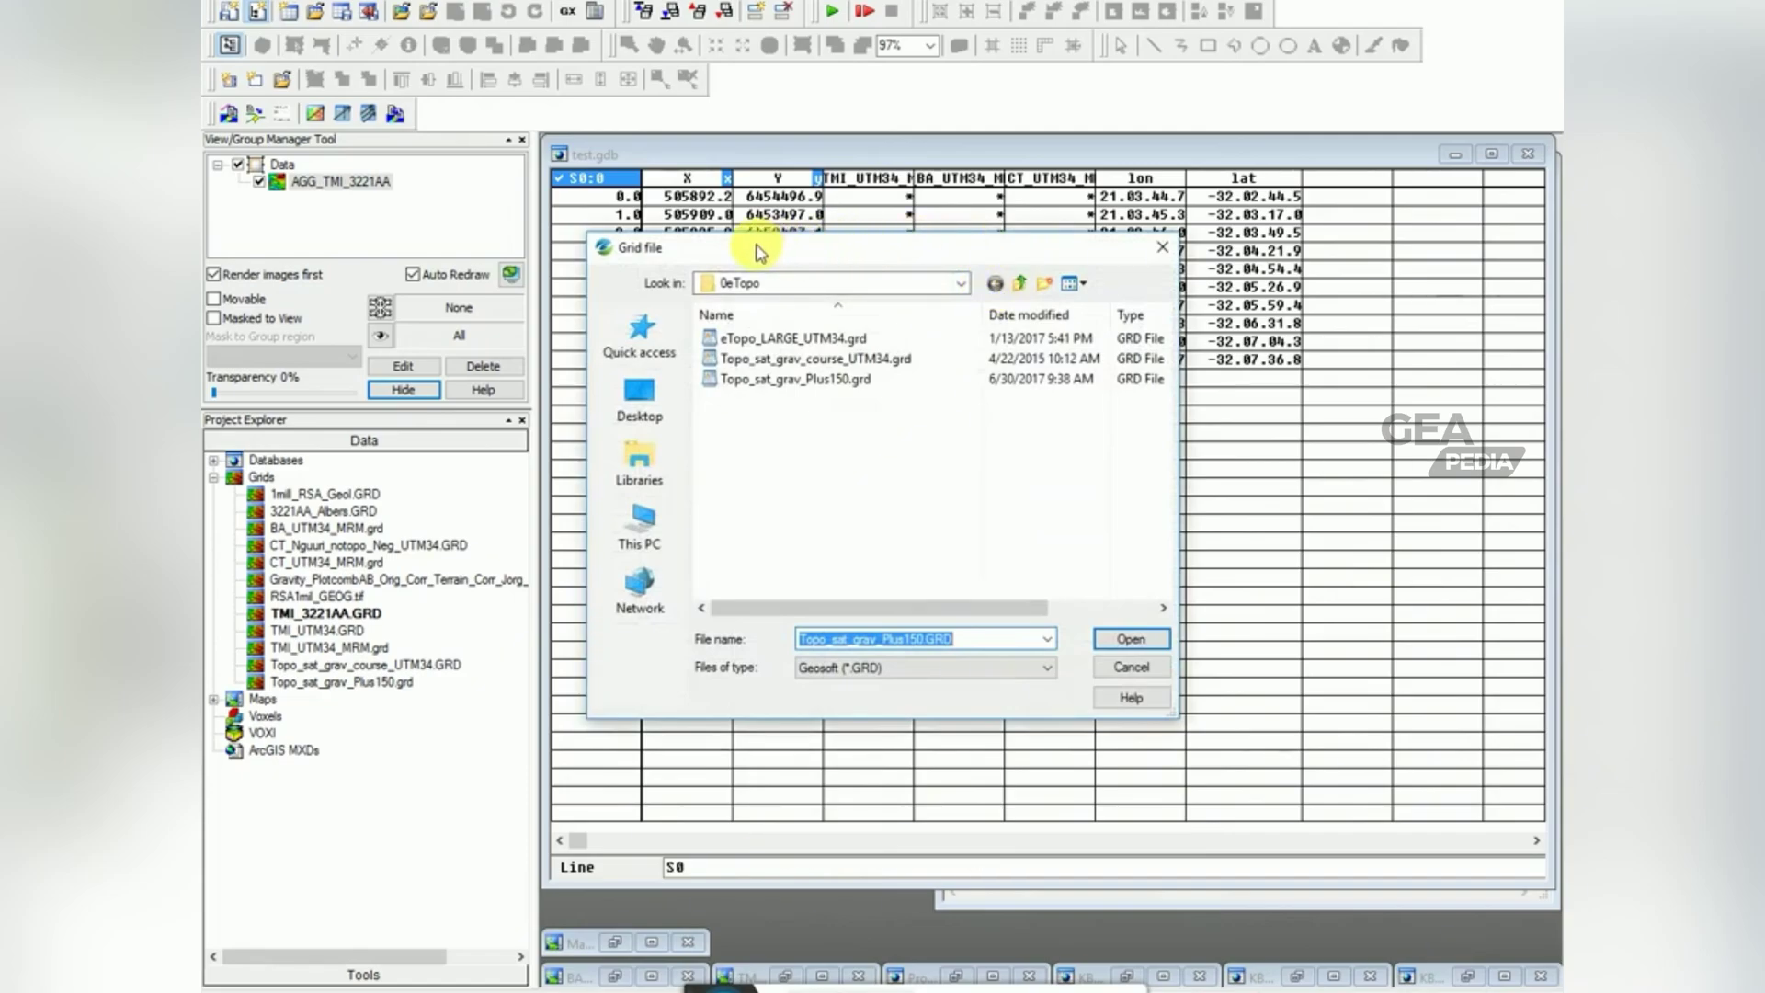
left_click(752, 366)
double_click(752, 366)
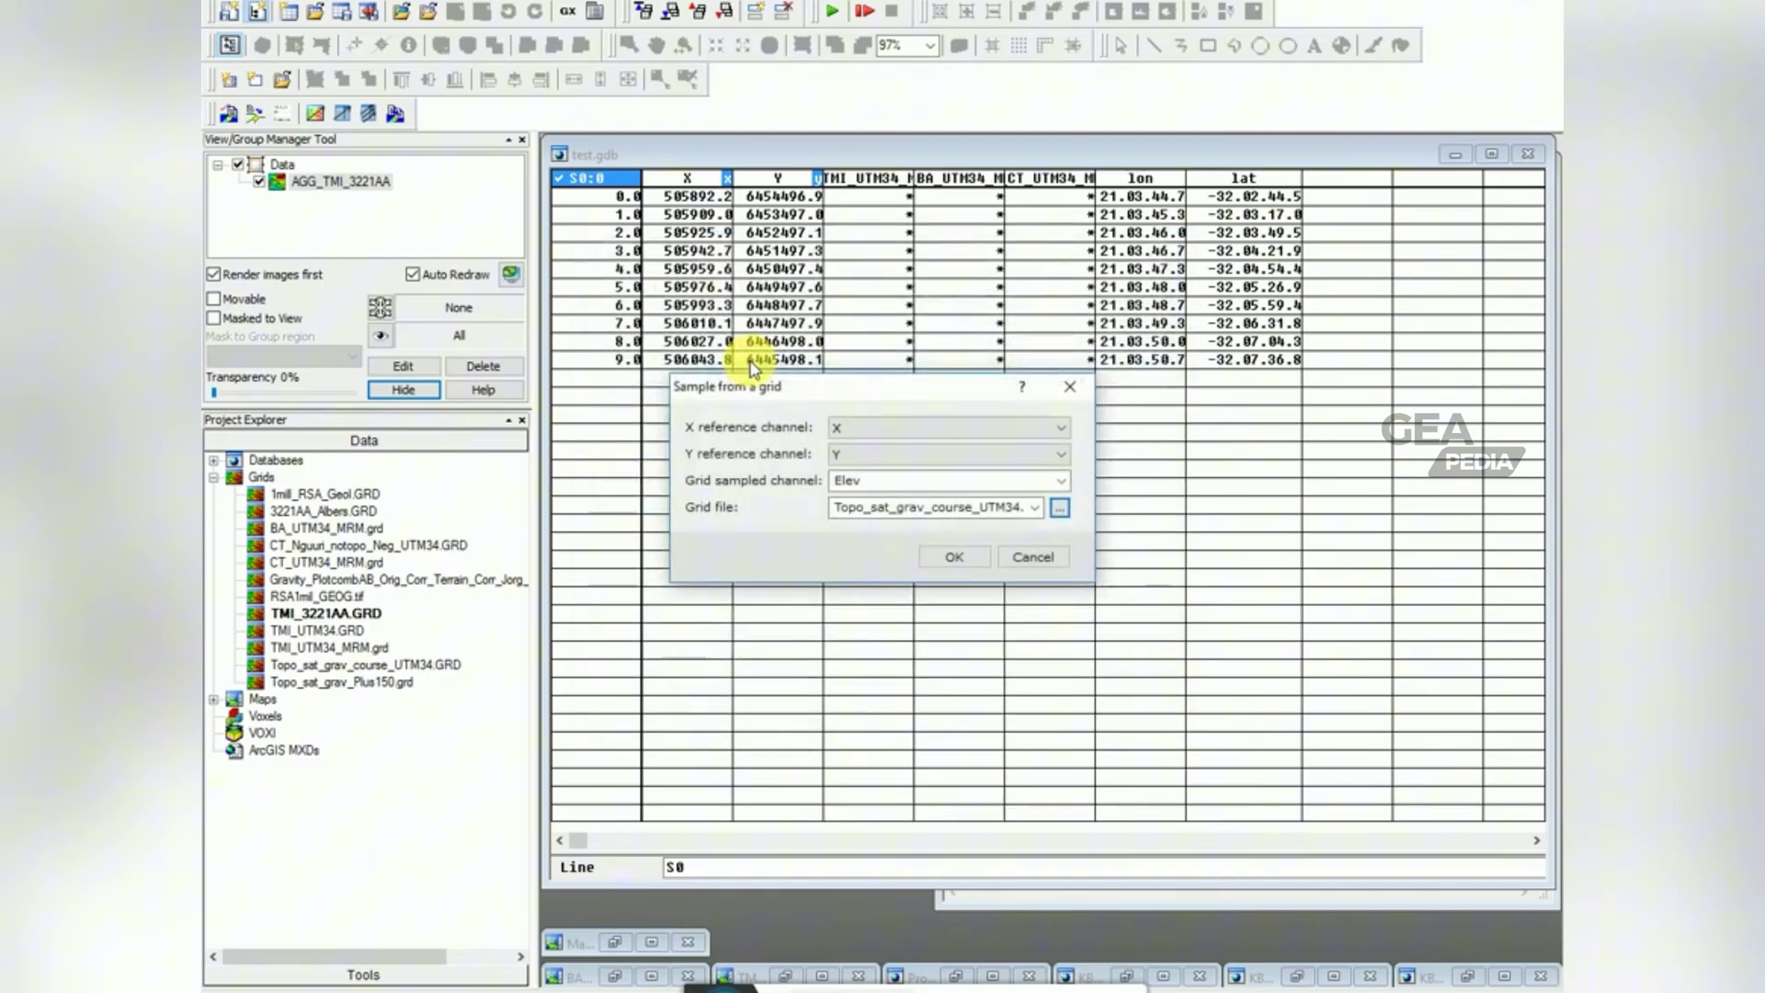
left_click(954, 557)
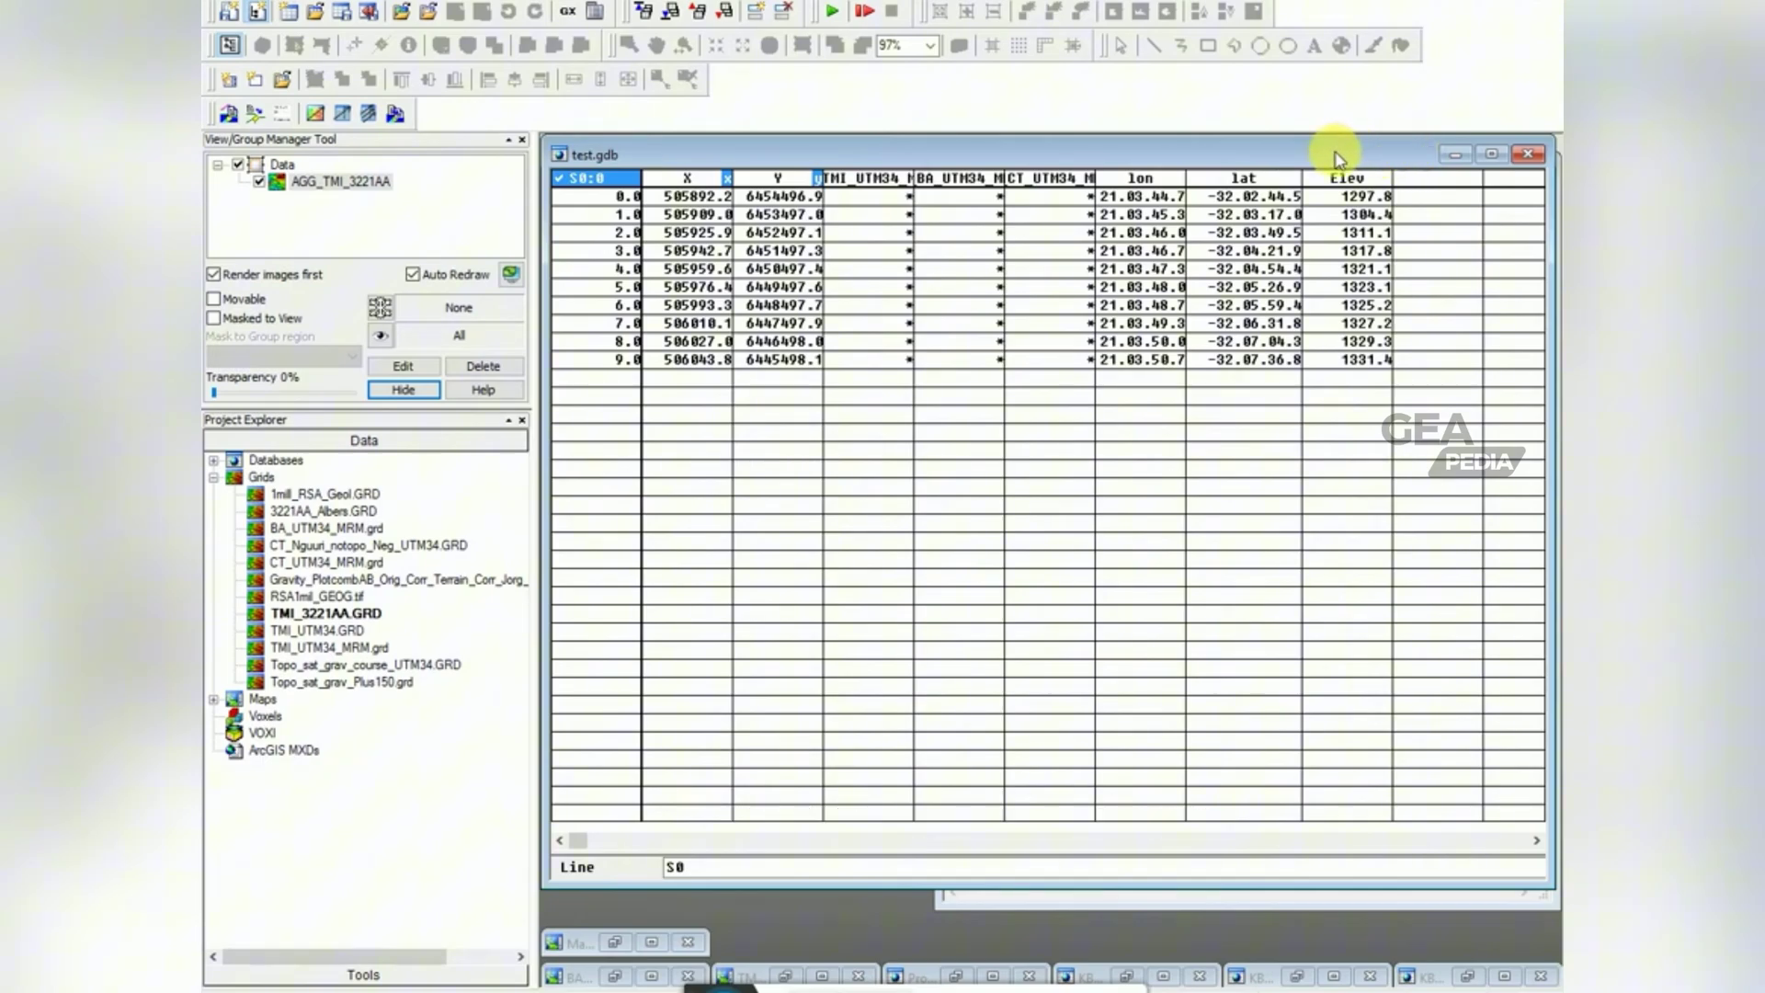
Load the igrf.omn menu and open its IGRF commands.
left_click(285, 7)
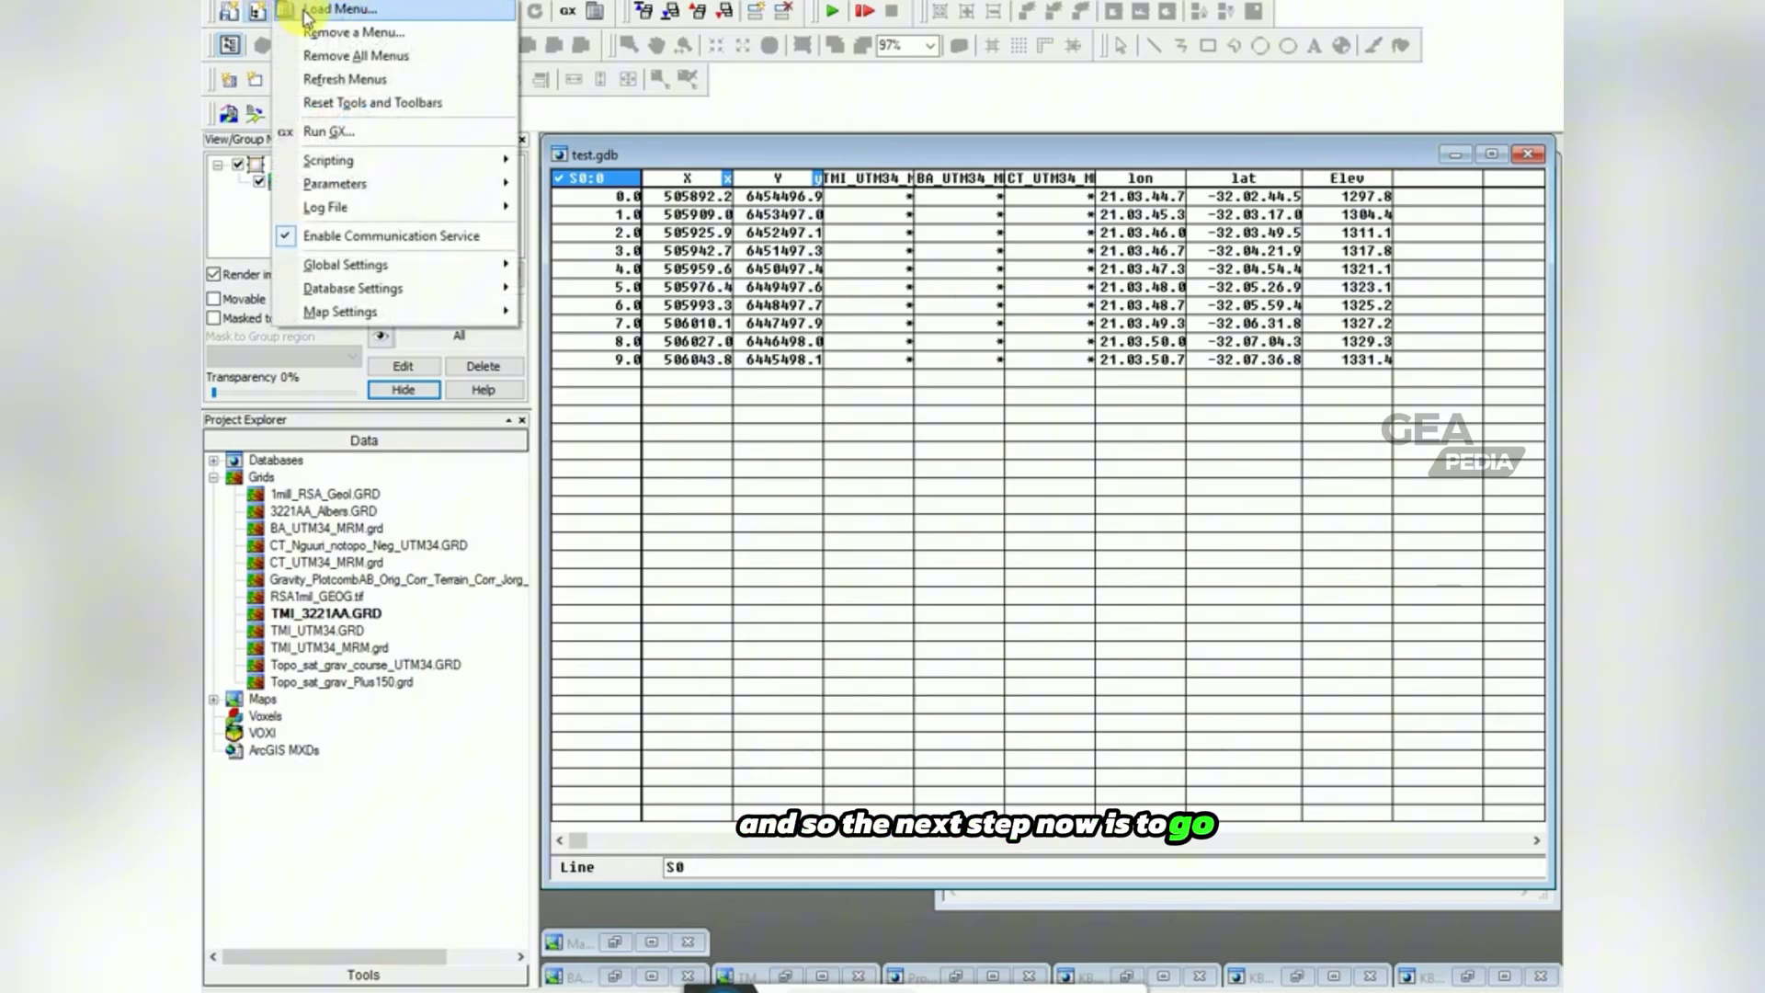
left_click(311, 9)
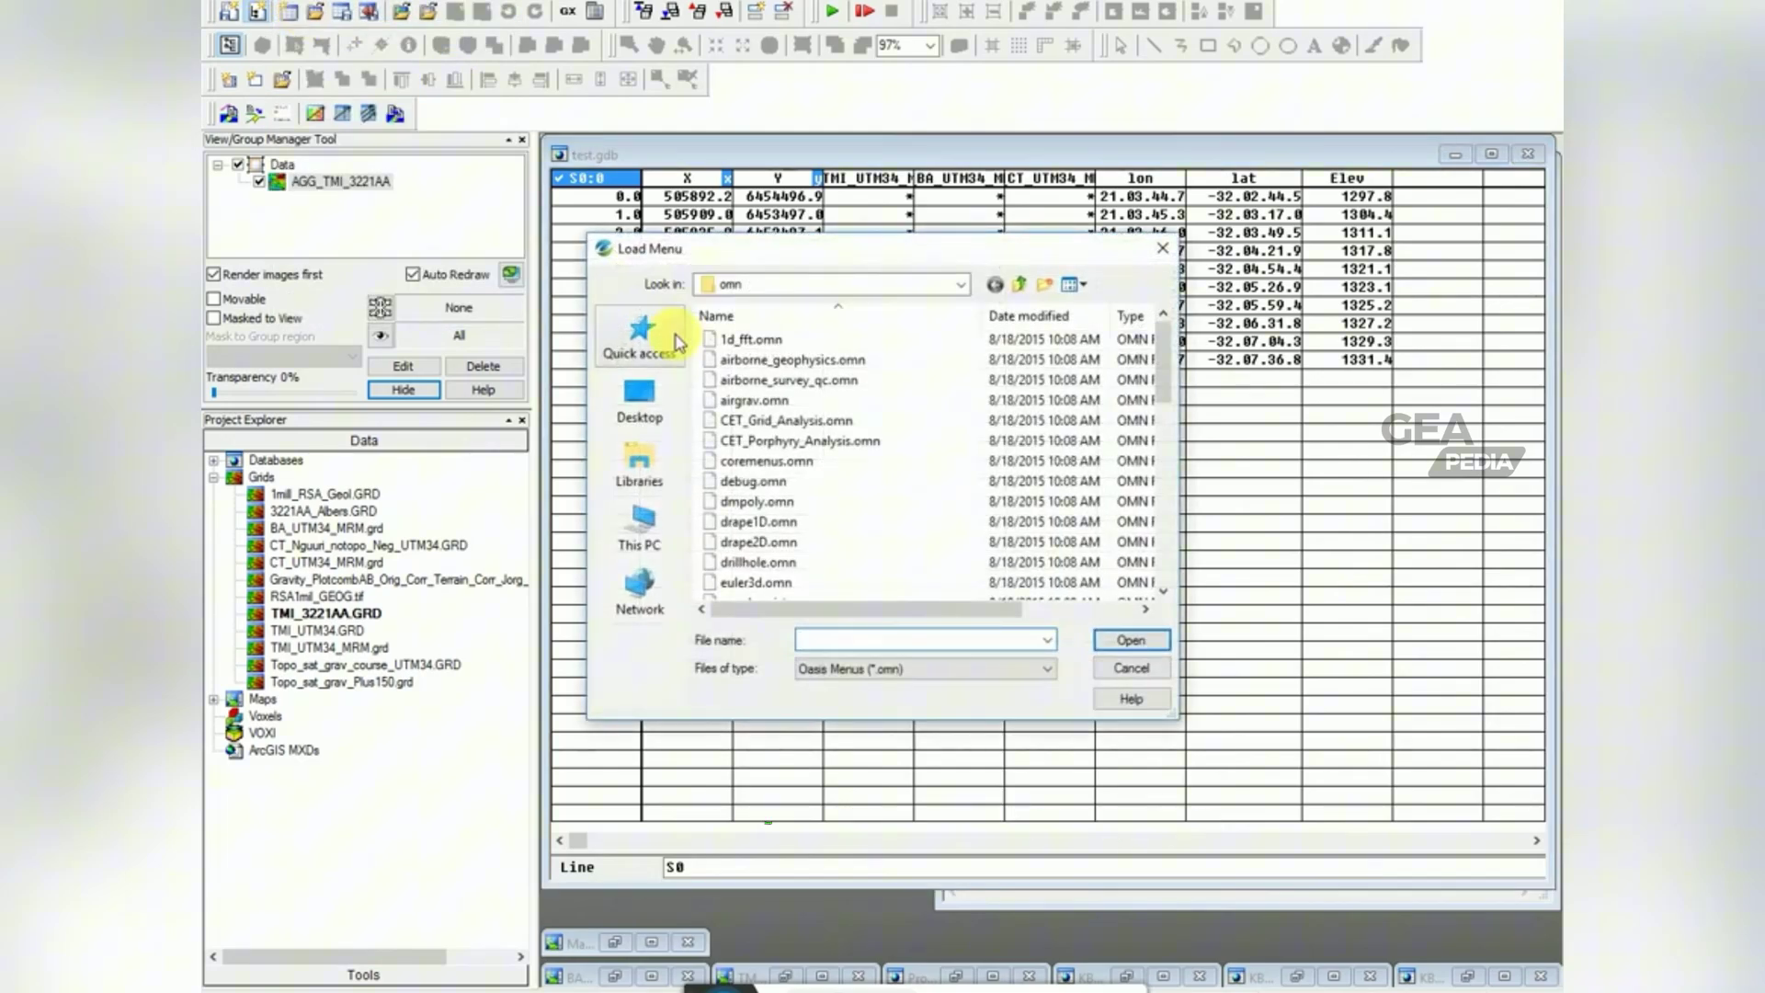
left_click(784, 423)
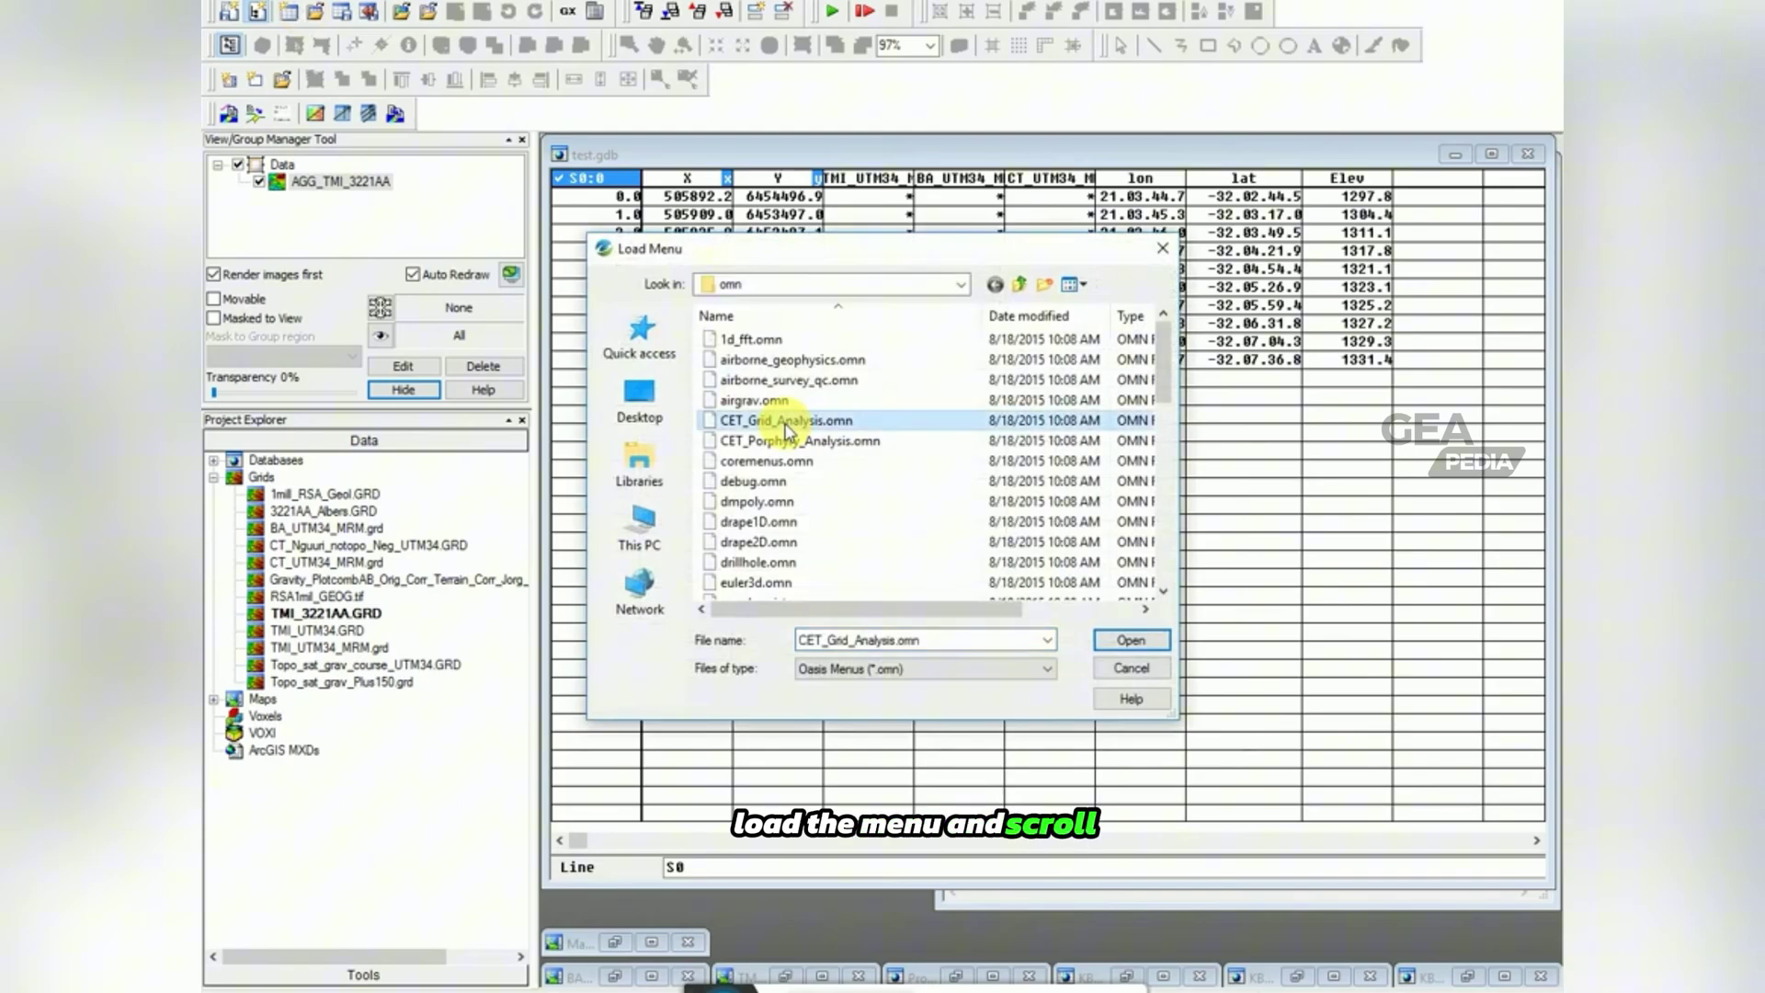
scroll(784, 423, "down", 5)
left_click(745, 340)
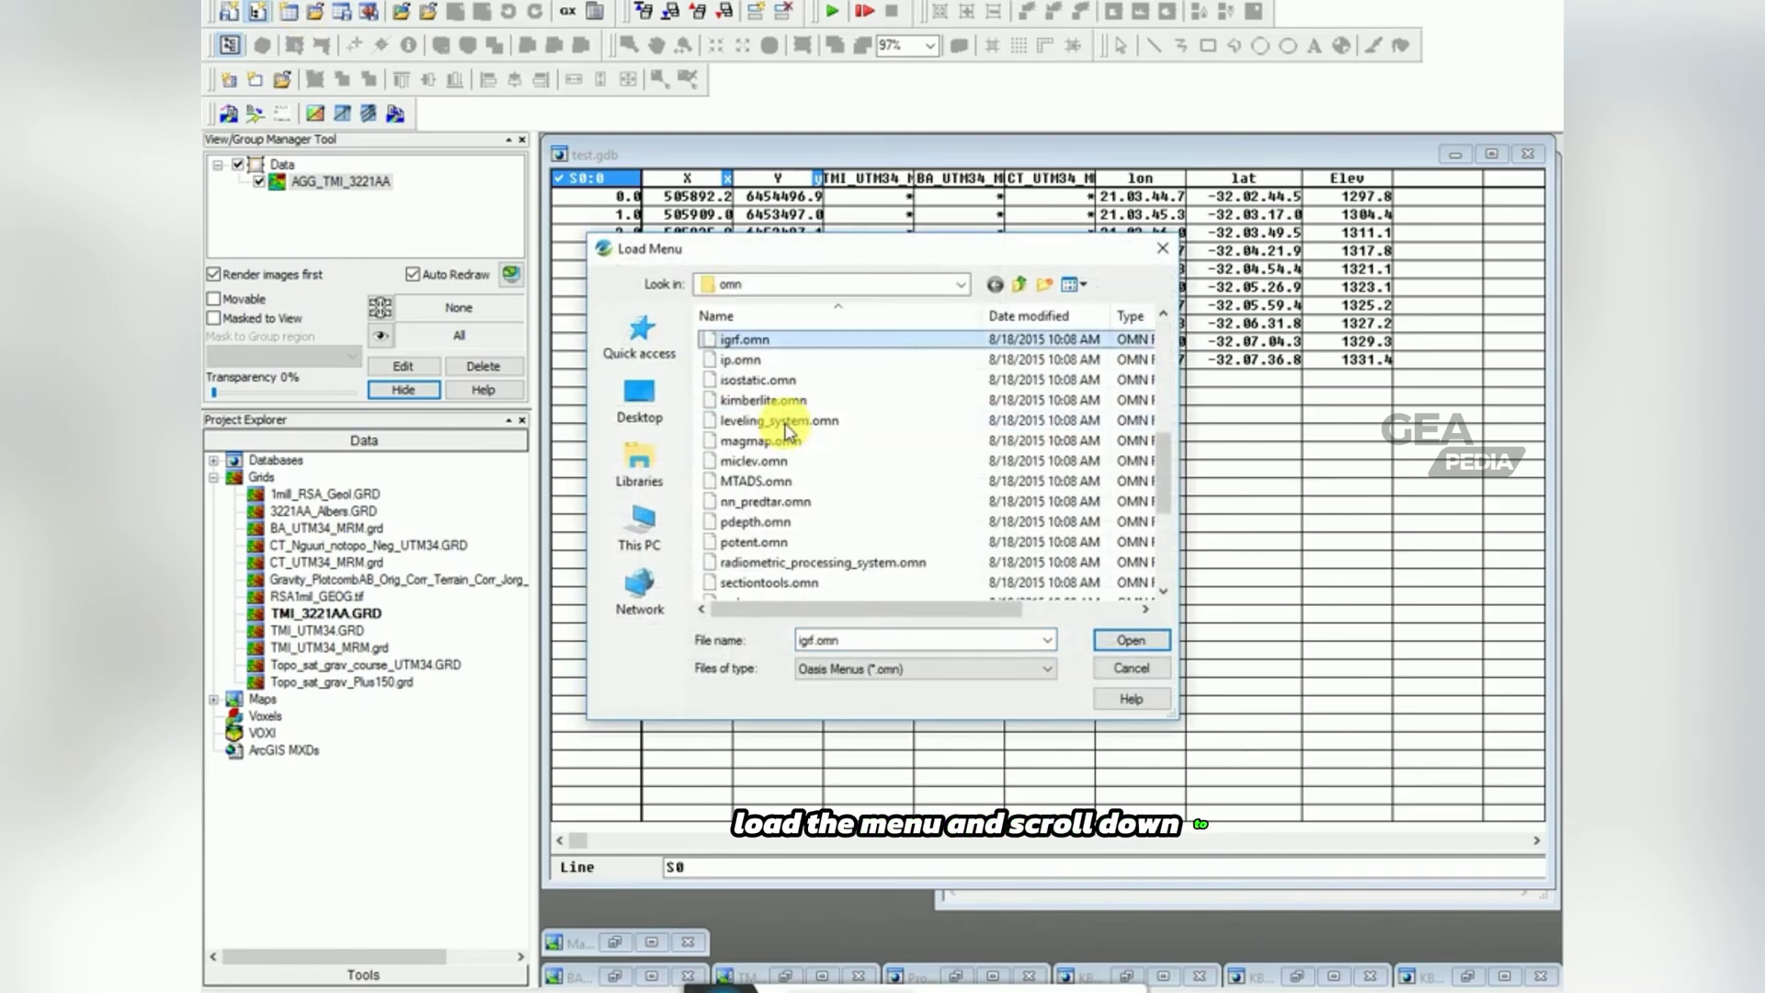
double_click(743, 342)
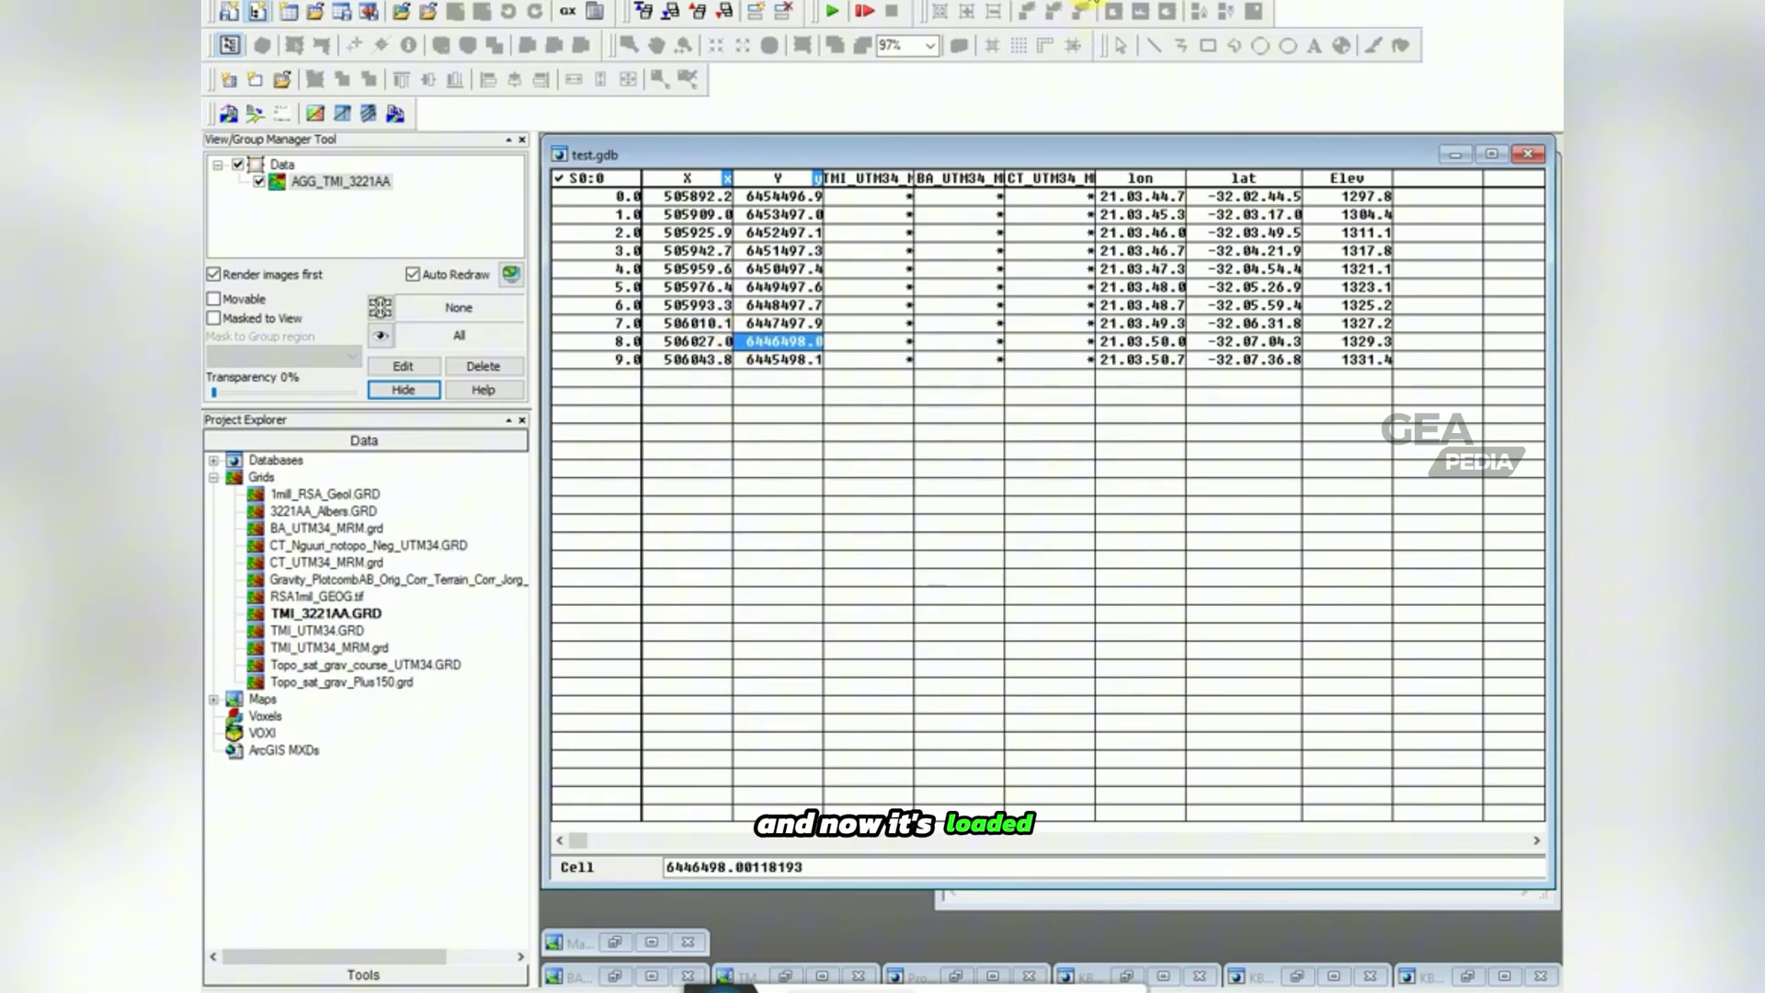
left_click(1084, 3)
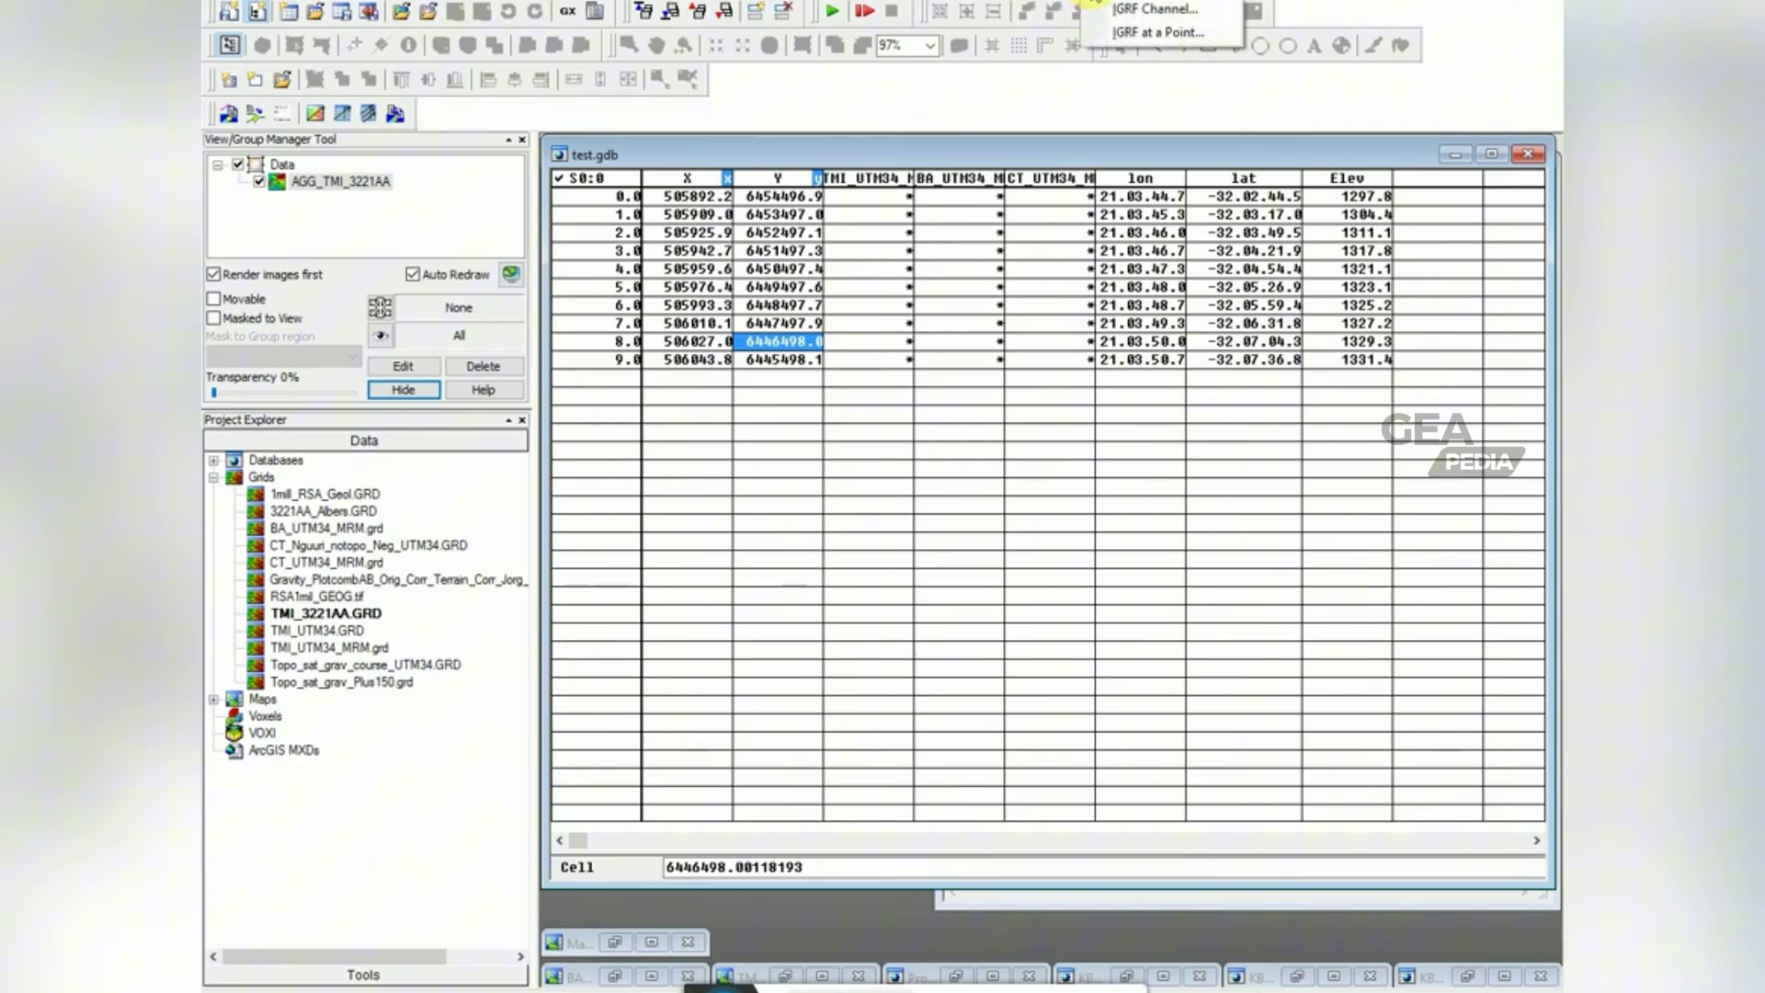
Enter survey date 2001/01/01 and use lon, lat and Elev as the IGRF inputs.
left_click(1127, 11)
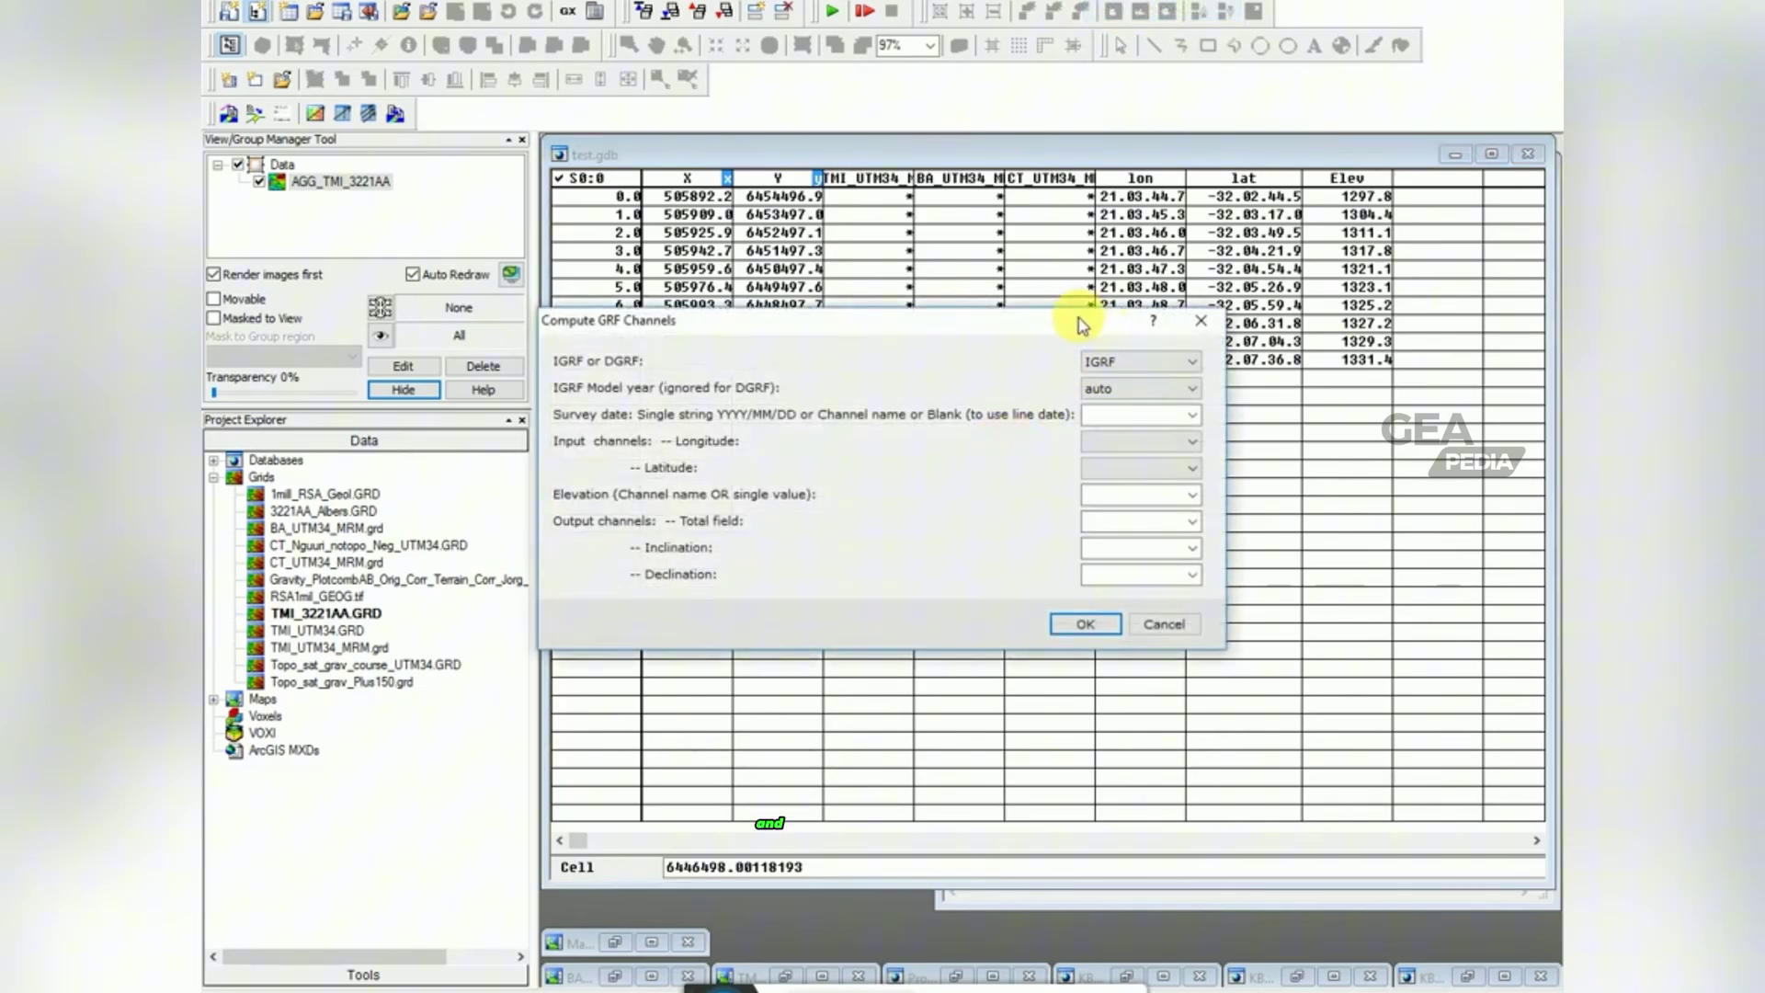
left_click_drag(1081, 320, 1097, 420)
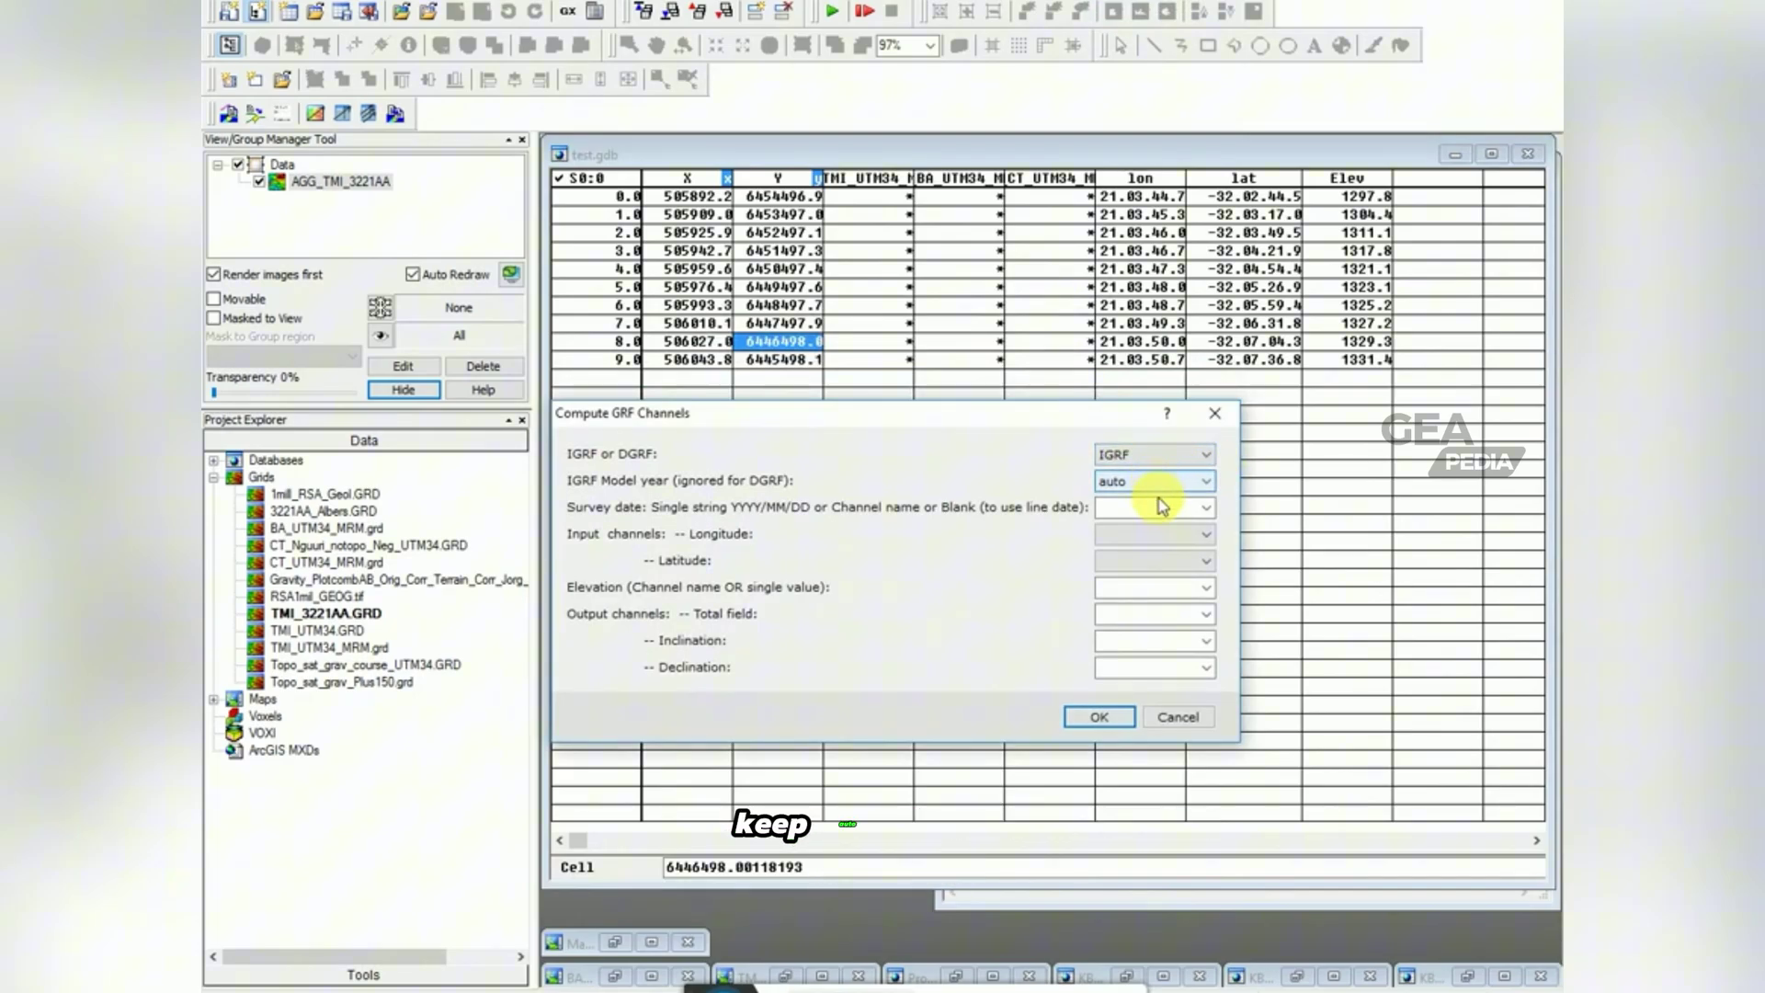
left_click(1116, 508)
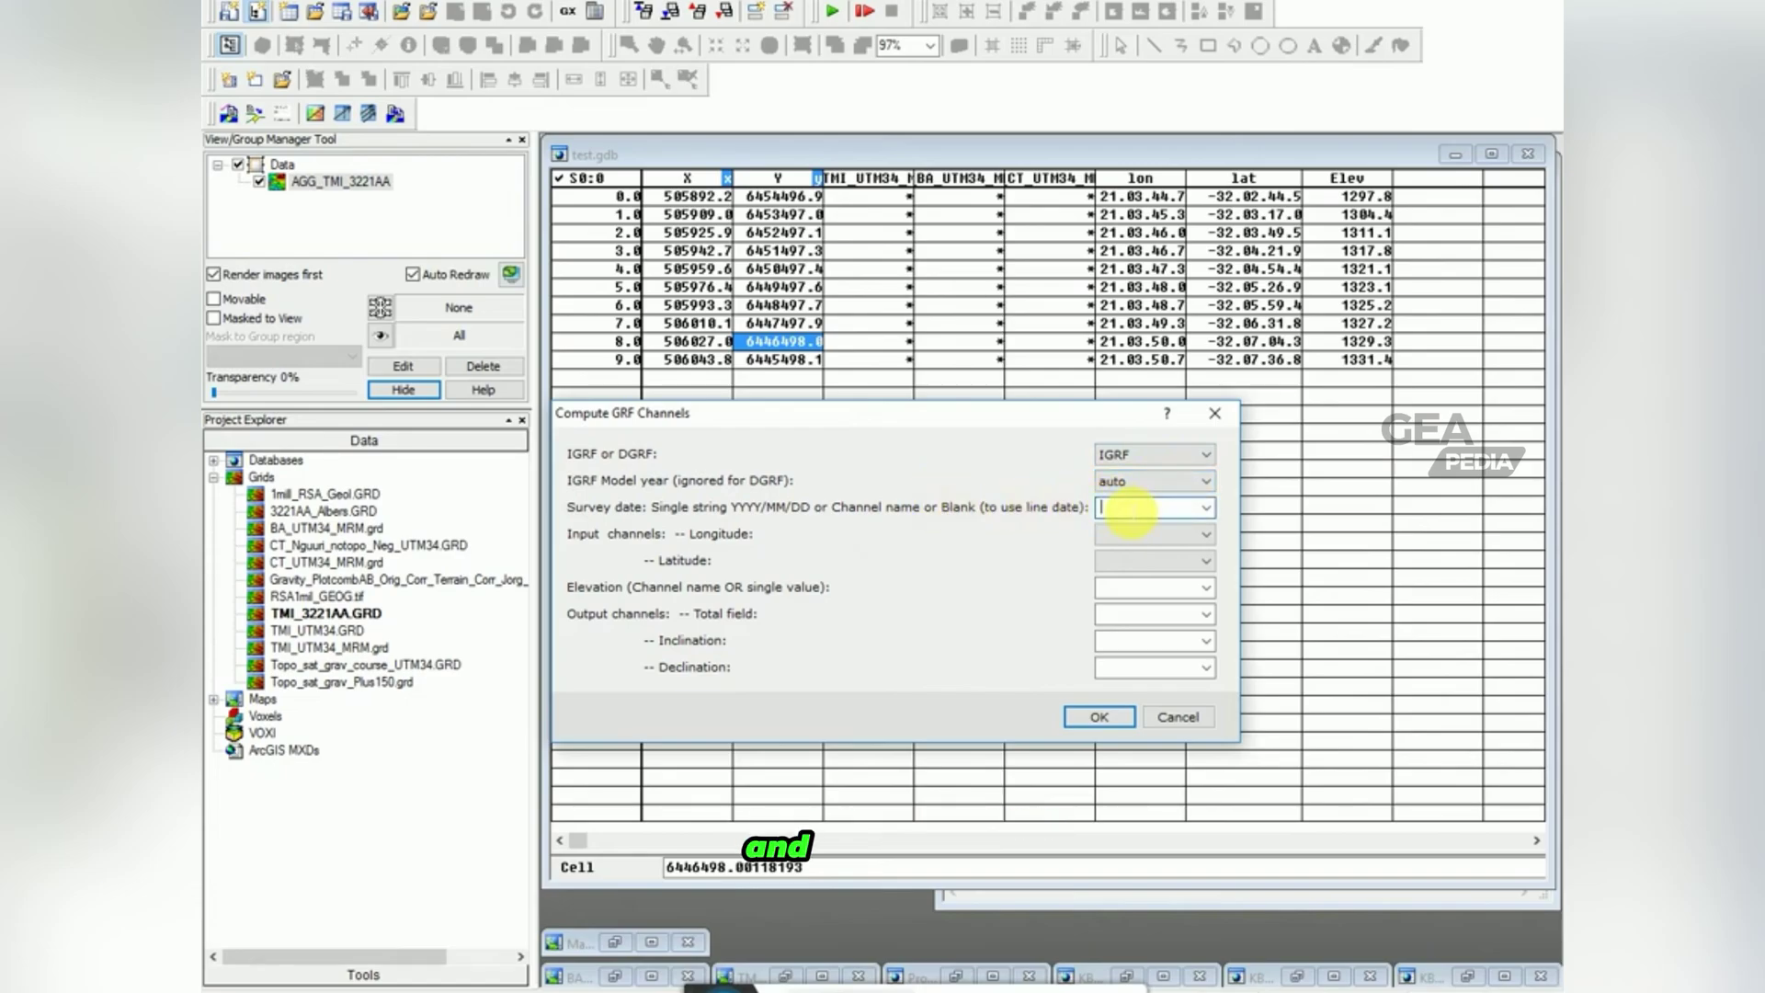
type("200")
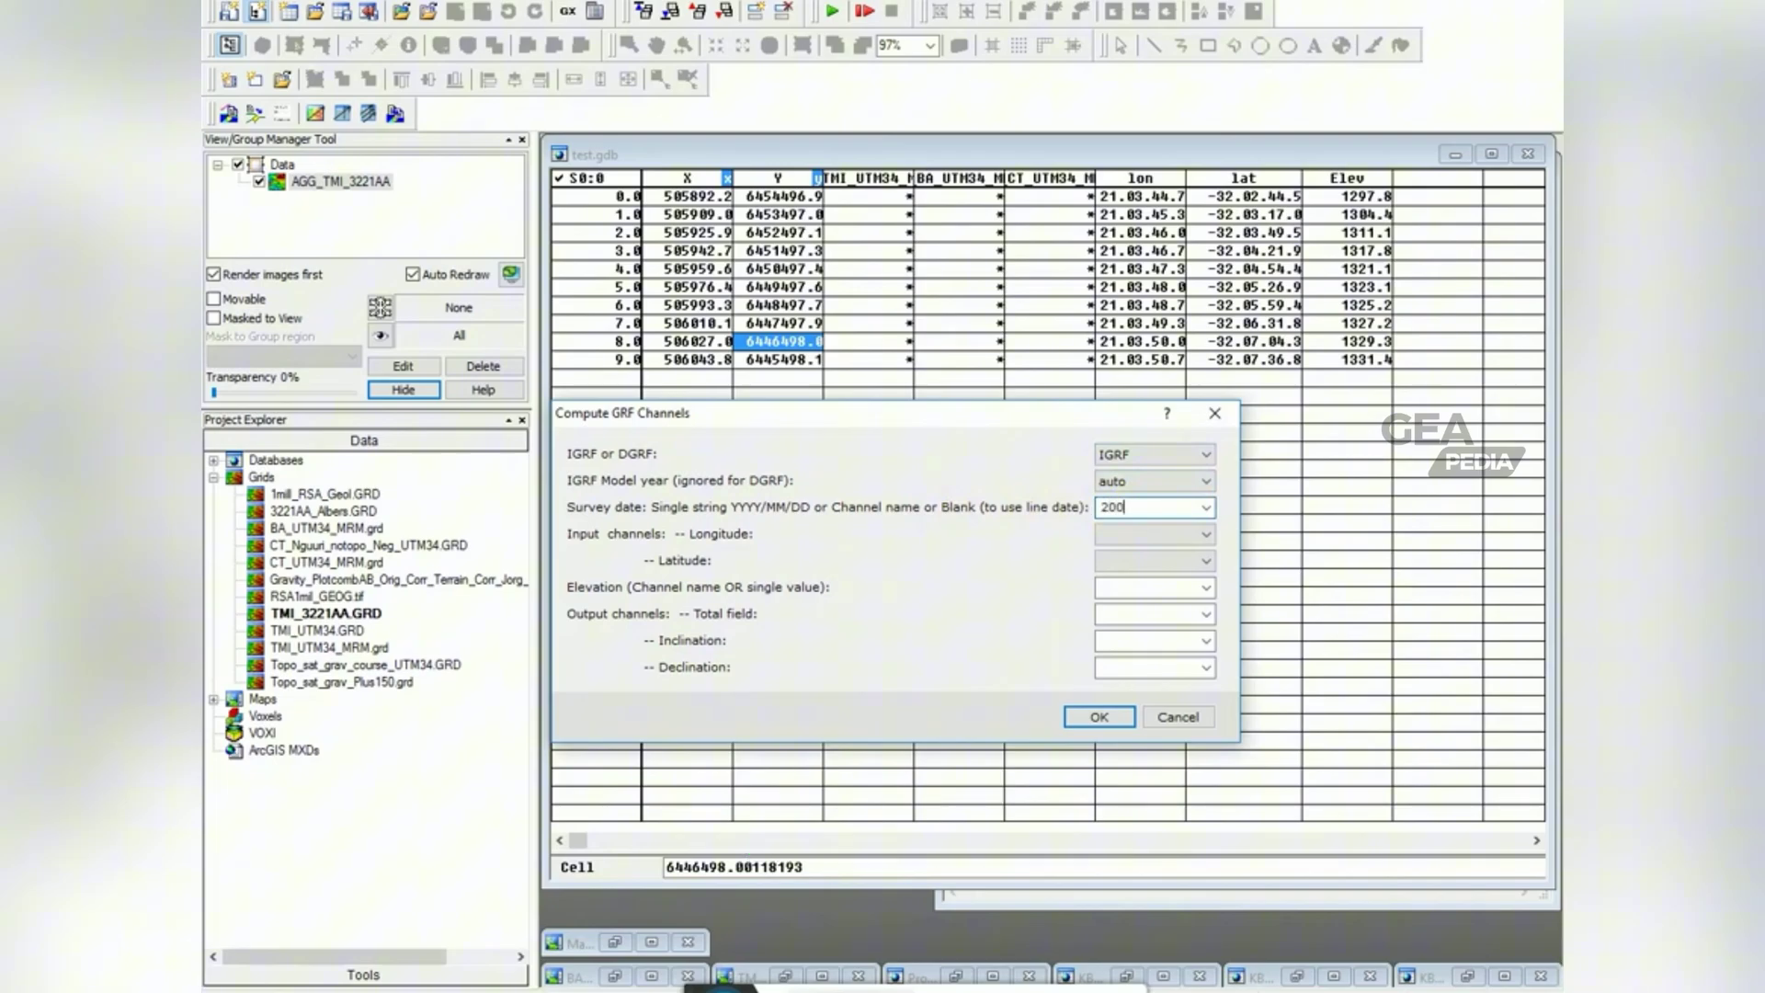
type("1/01/01")
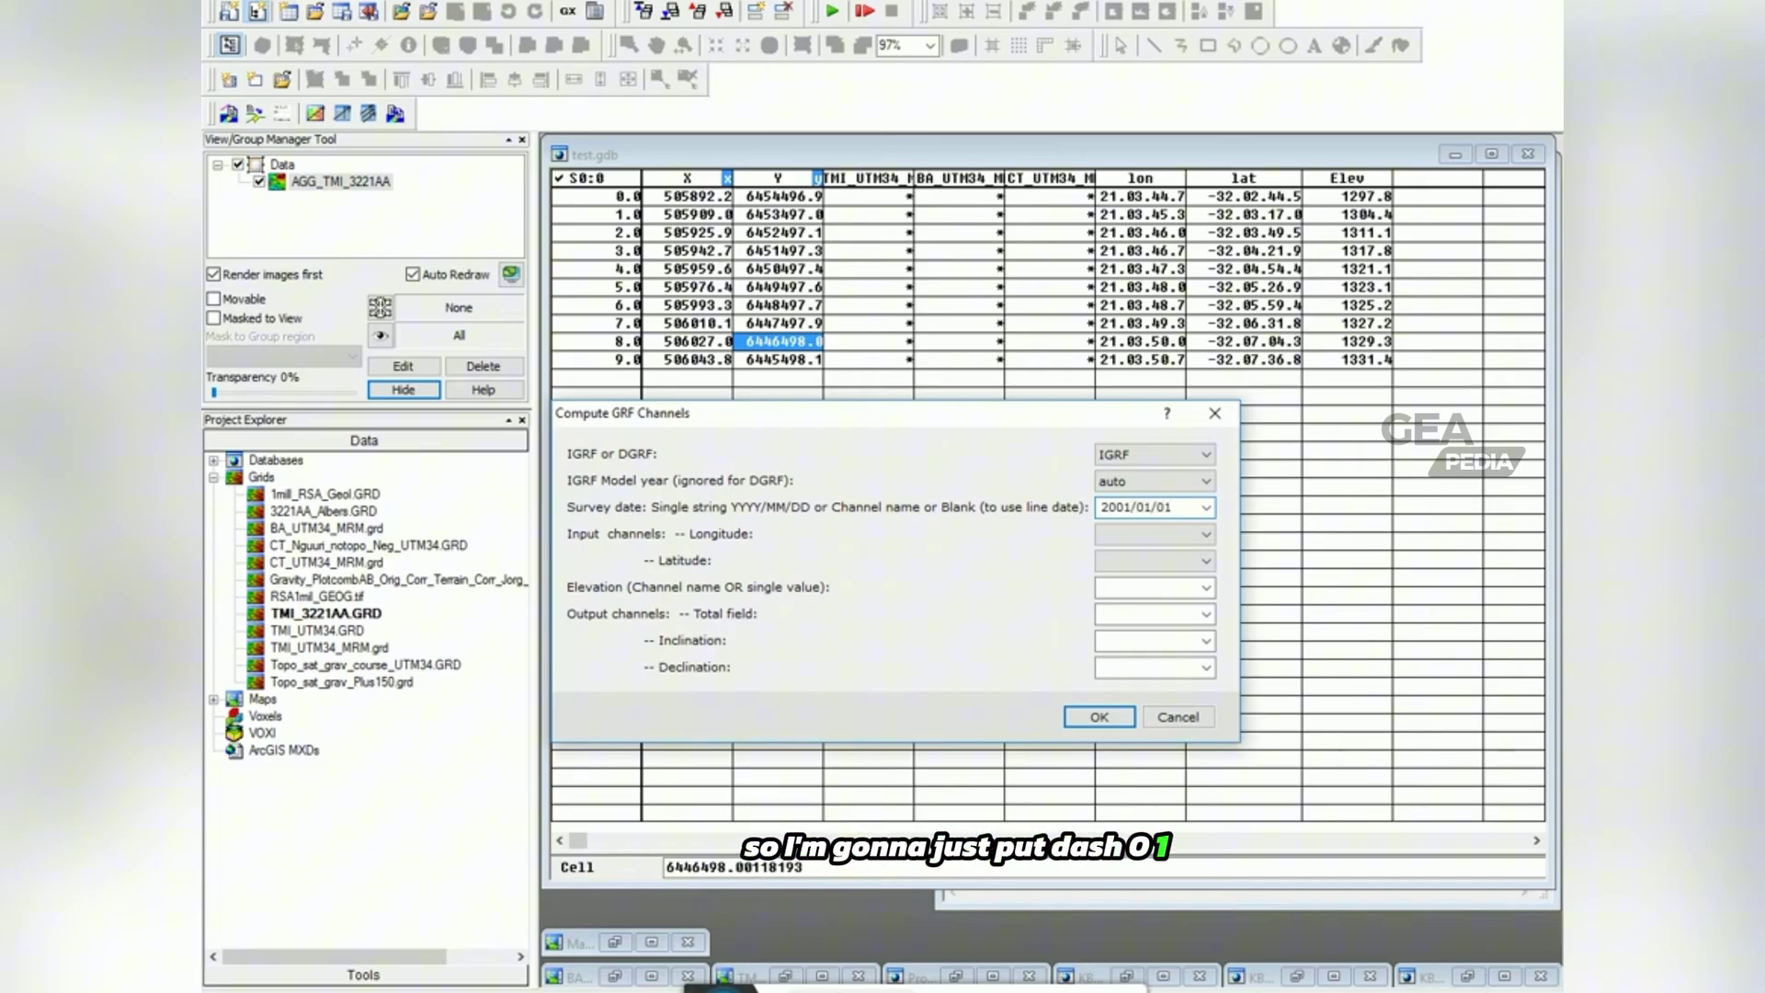
left_click(1181, 536)
left_click(1149, 624)
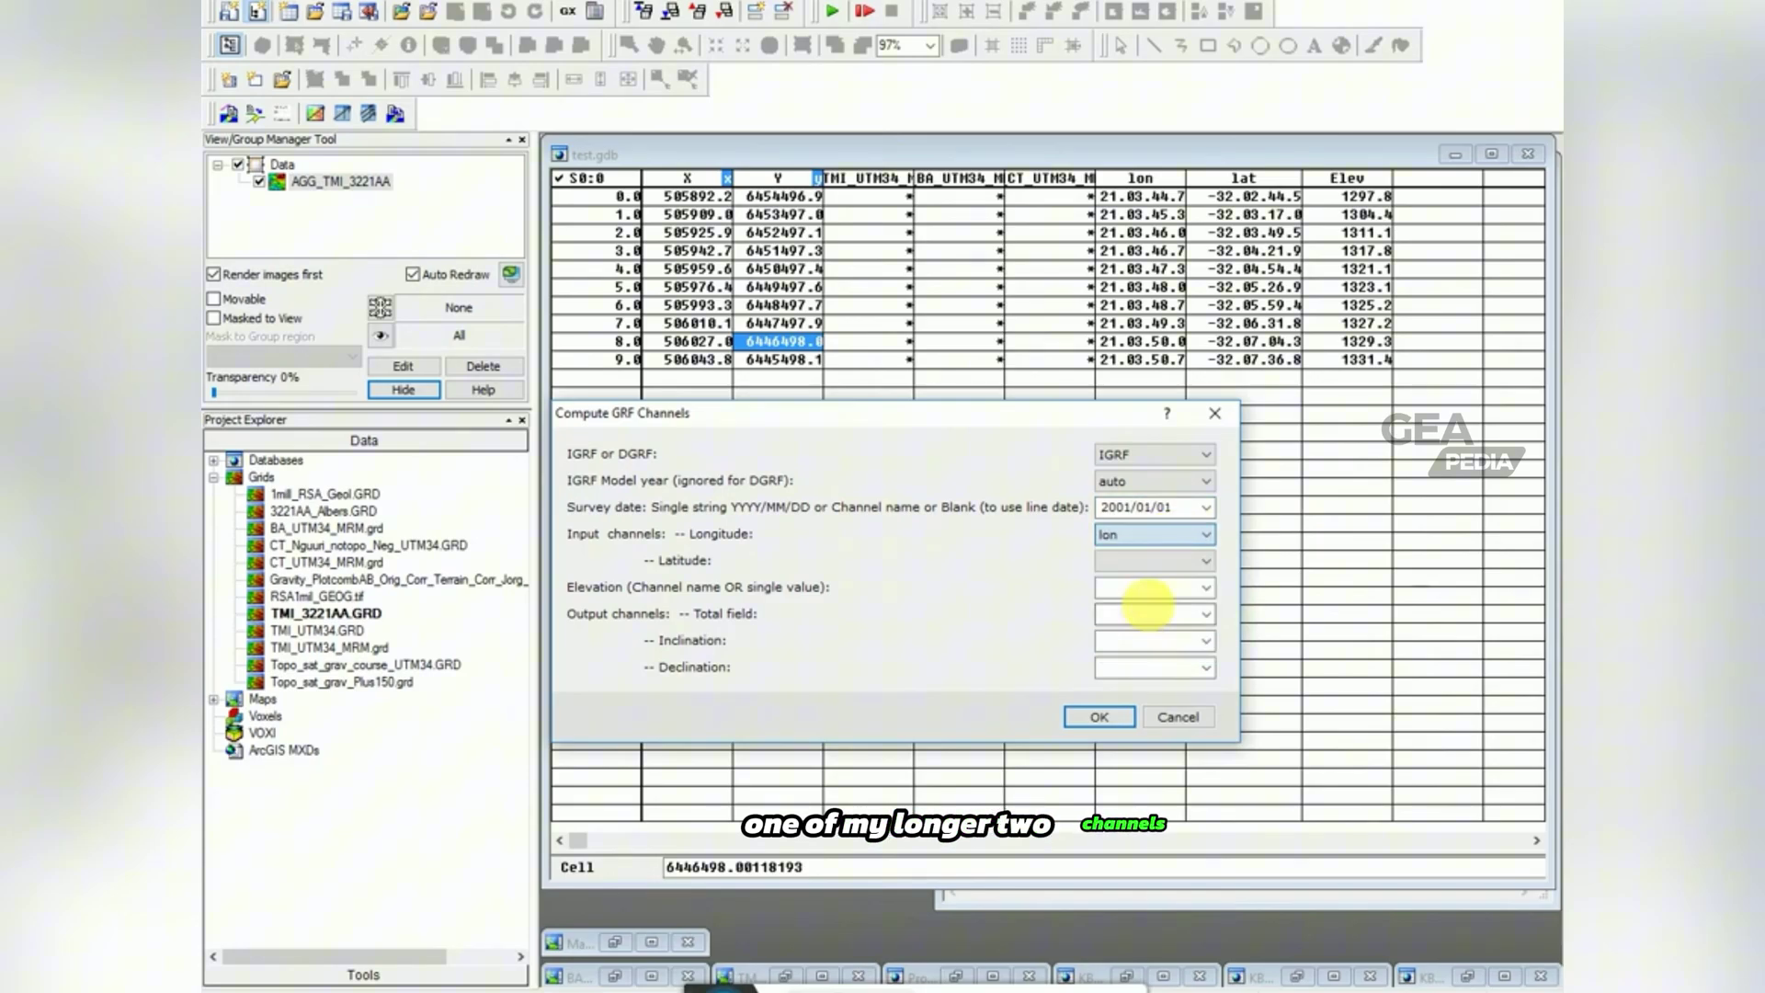
left_click(1174, 561)
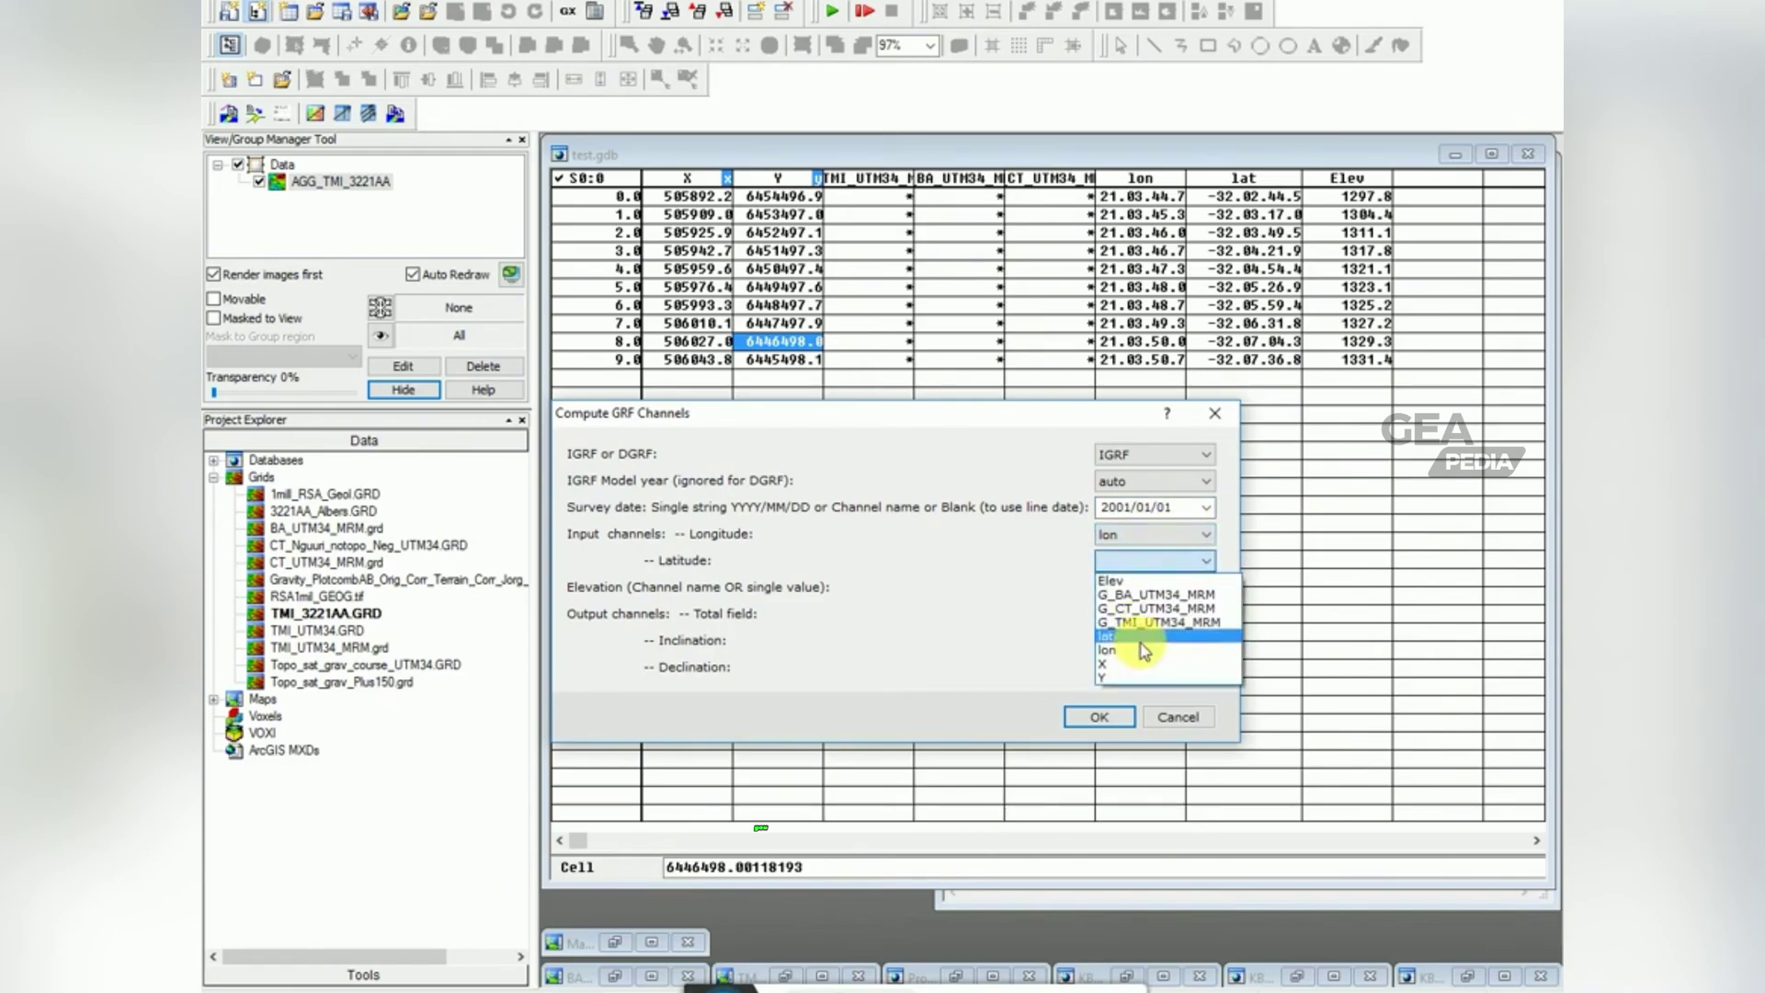
left_click(1142, 638)
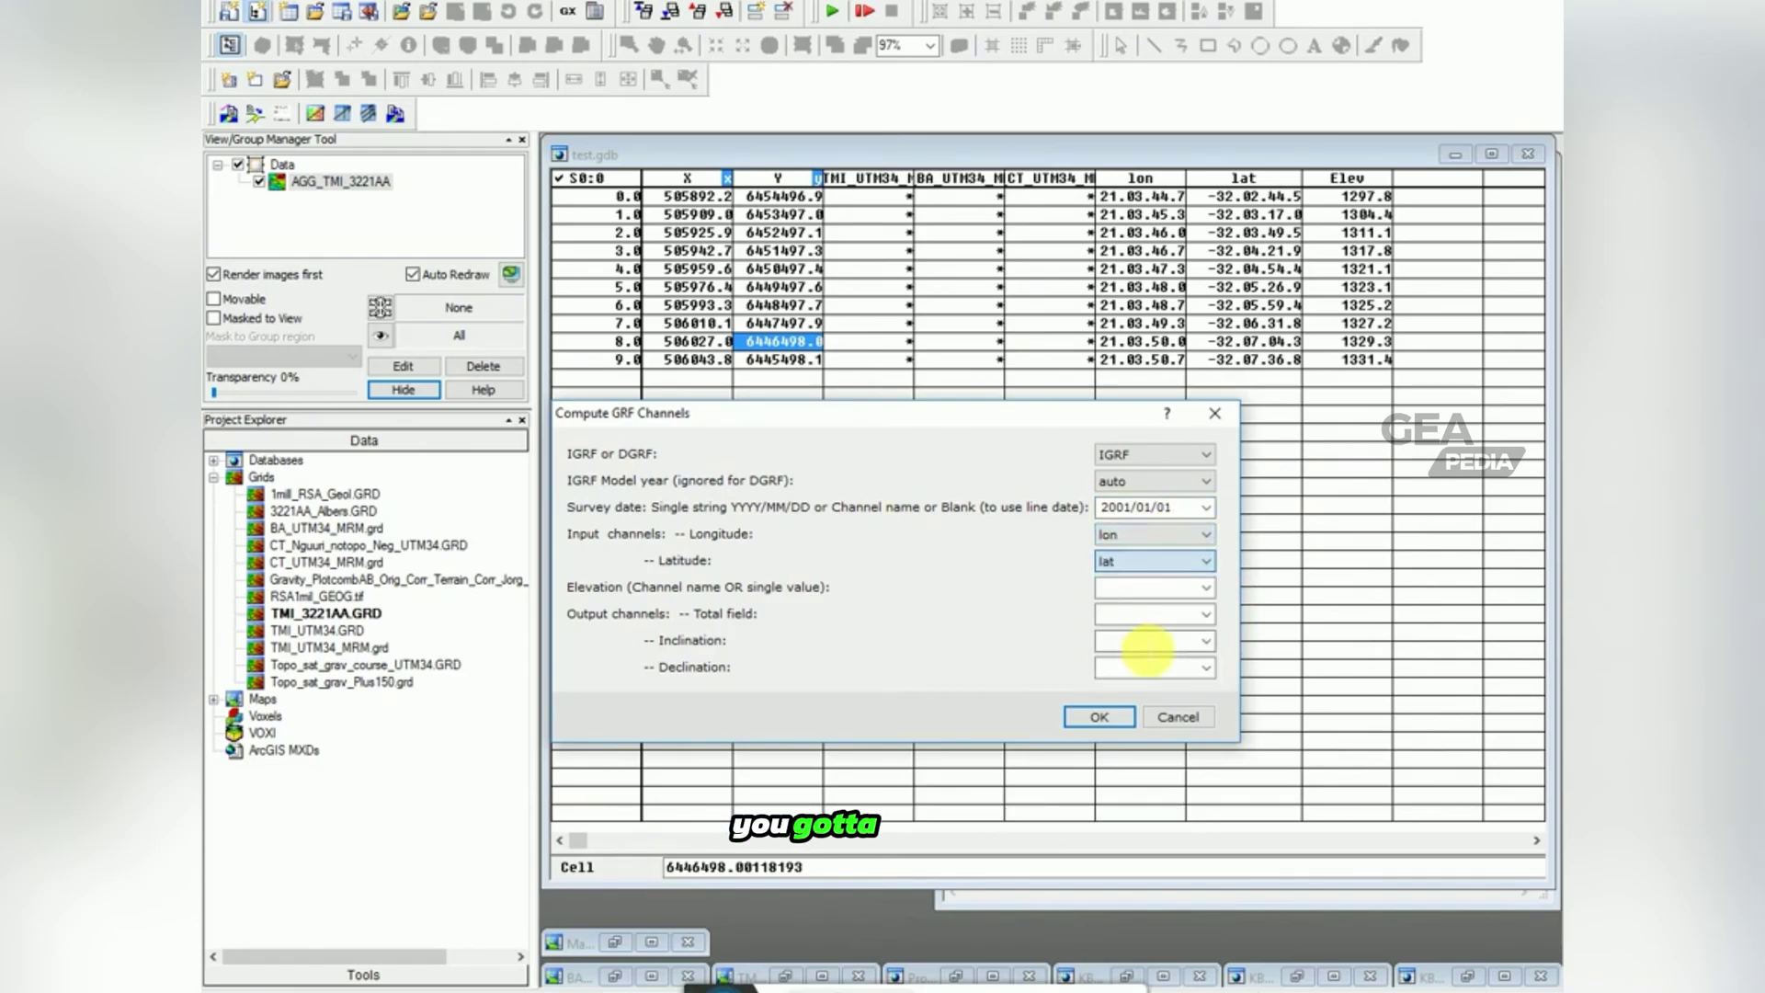
left_click(1190, 589)
left_click(1213, 588)
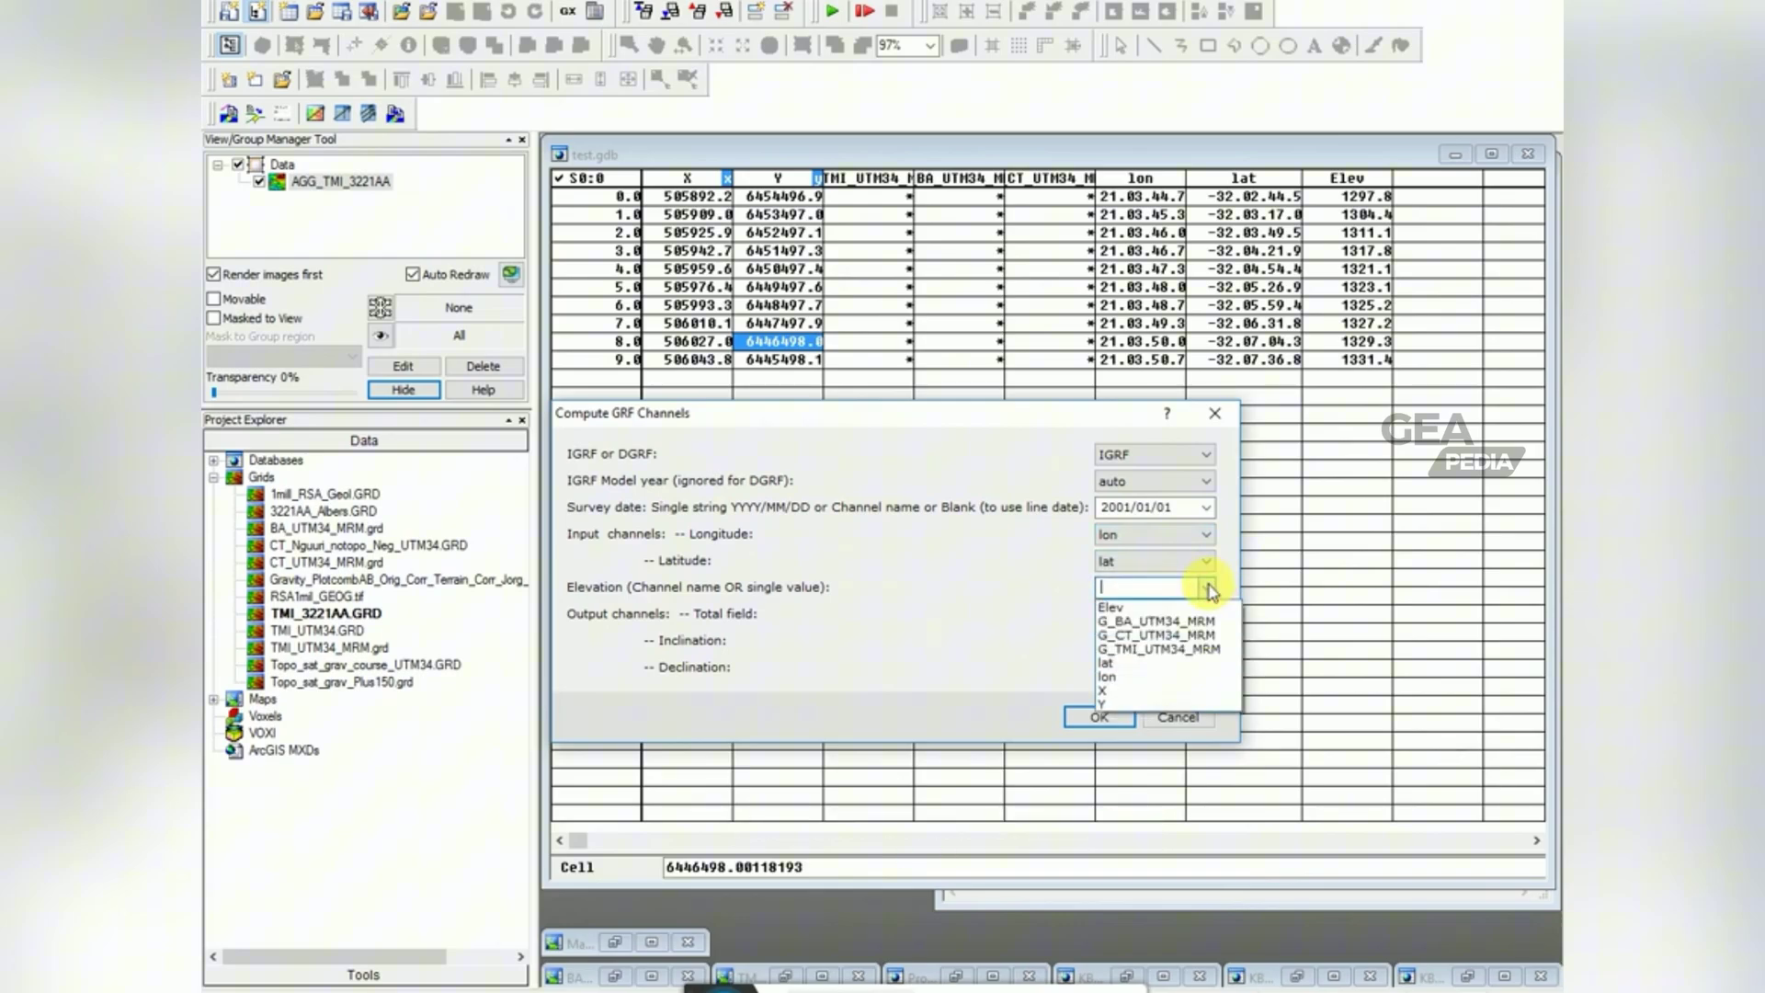
left_click(1156, 609)
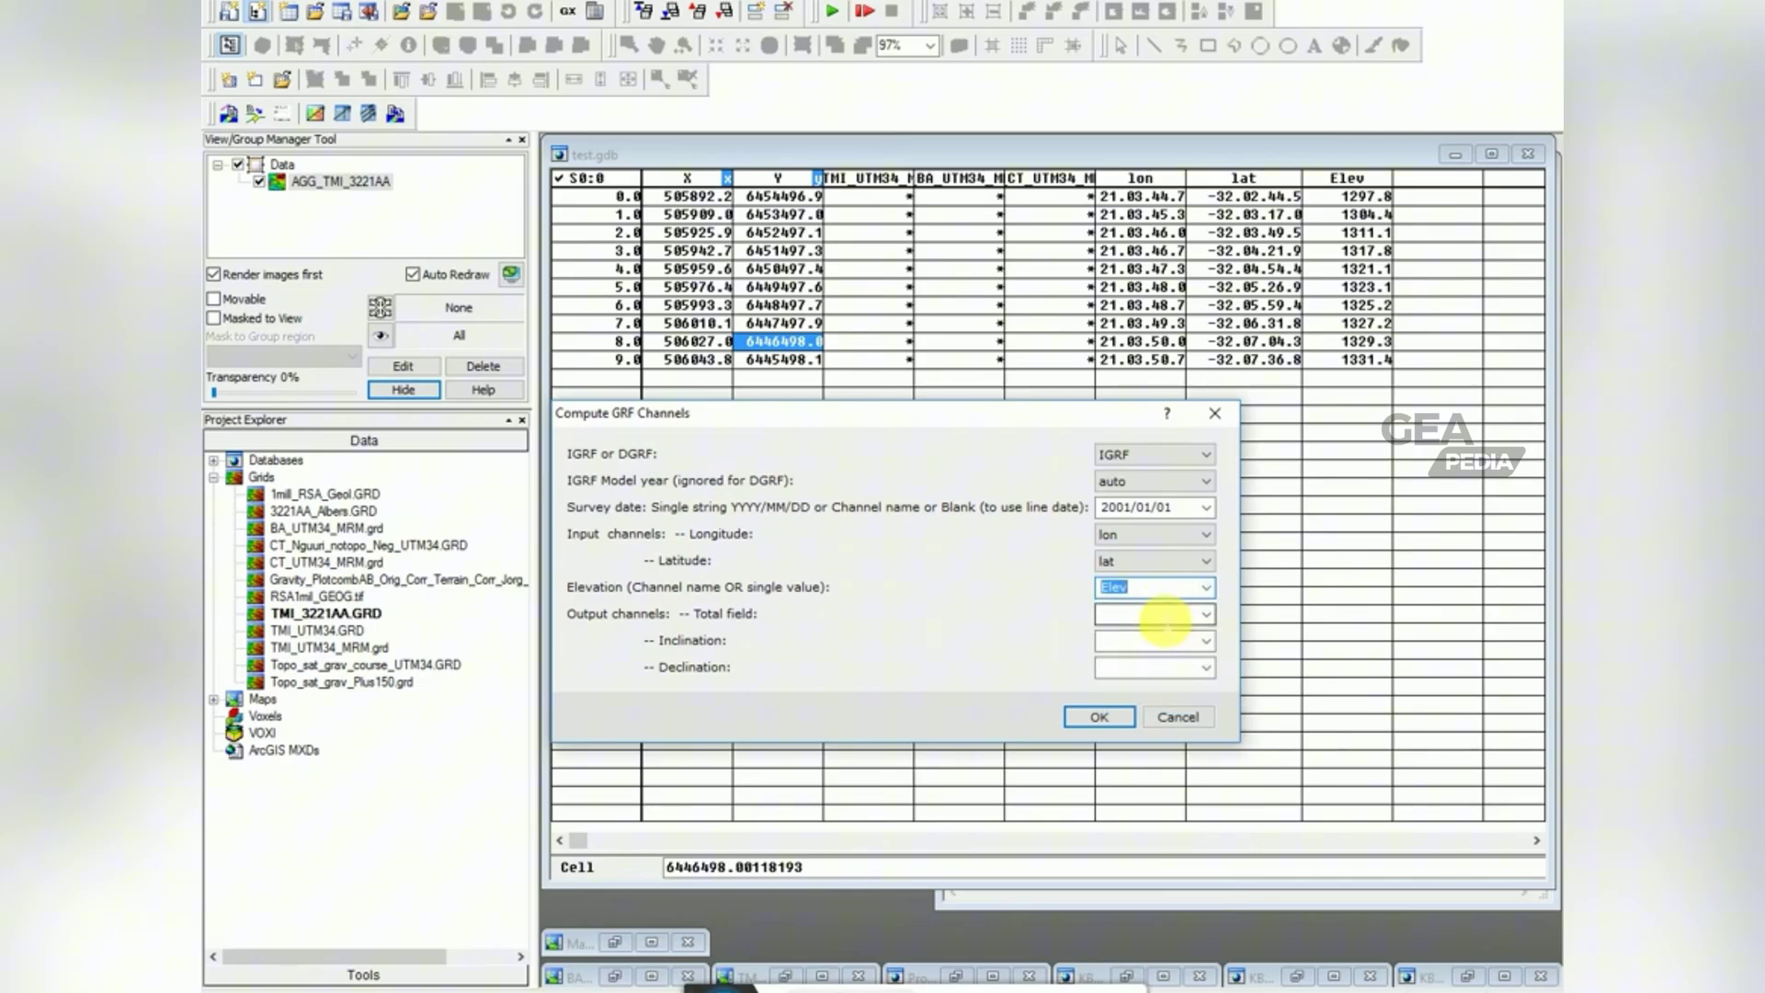
Name the outputs TF, Inc and Dec and run the IGRF computation.
left_click(1162, 616)
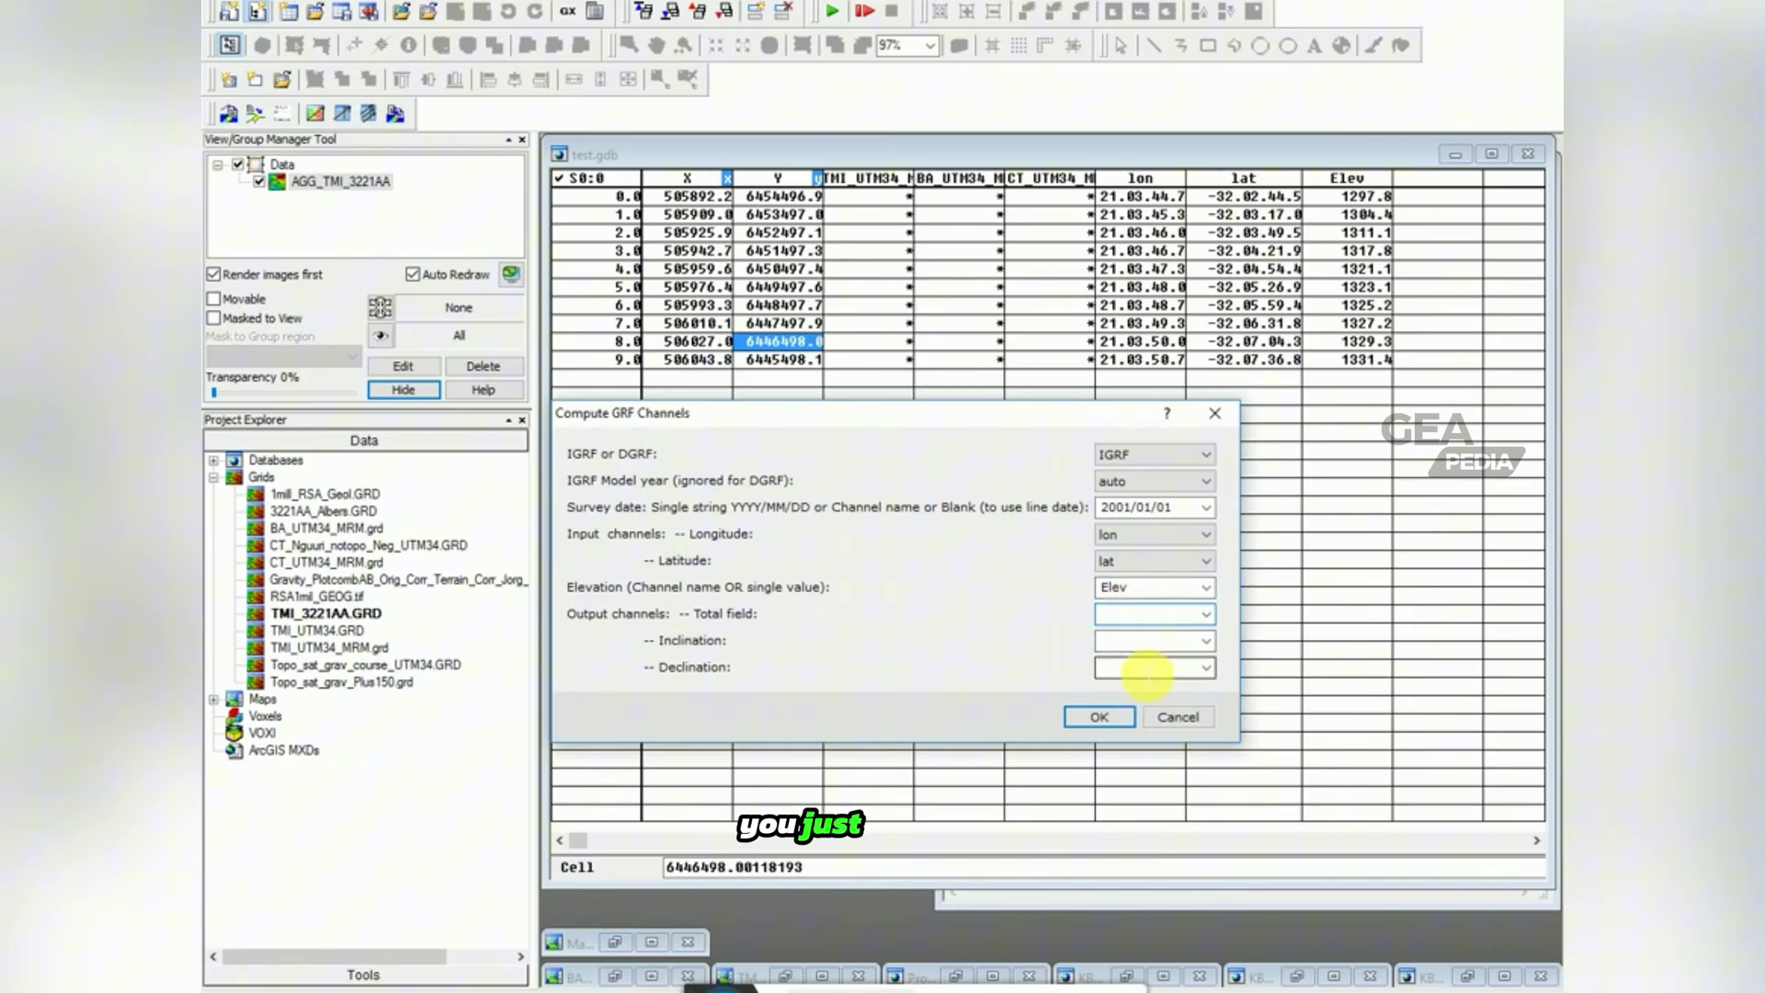
type("TF")
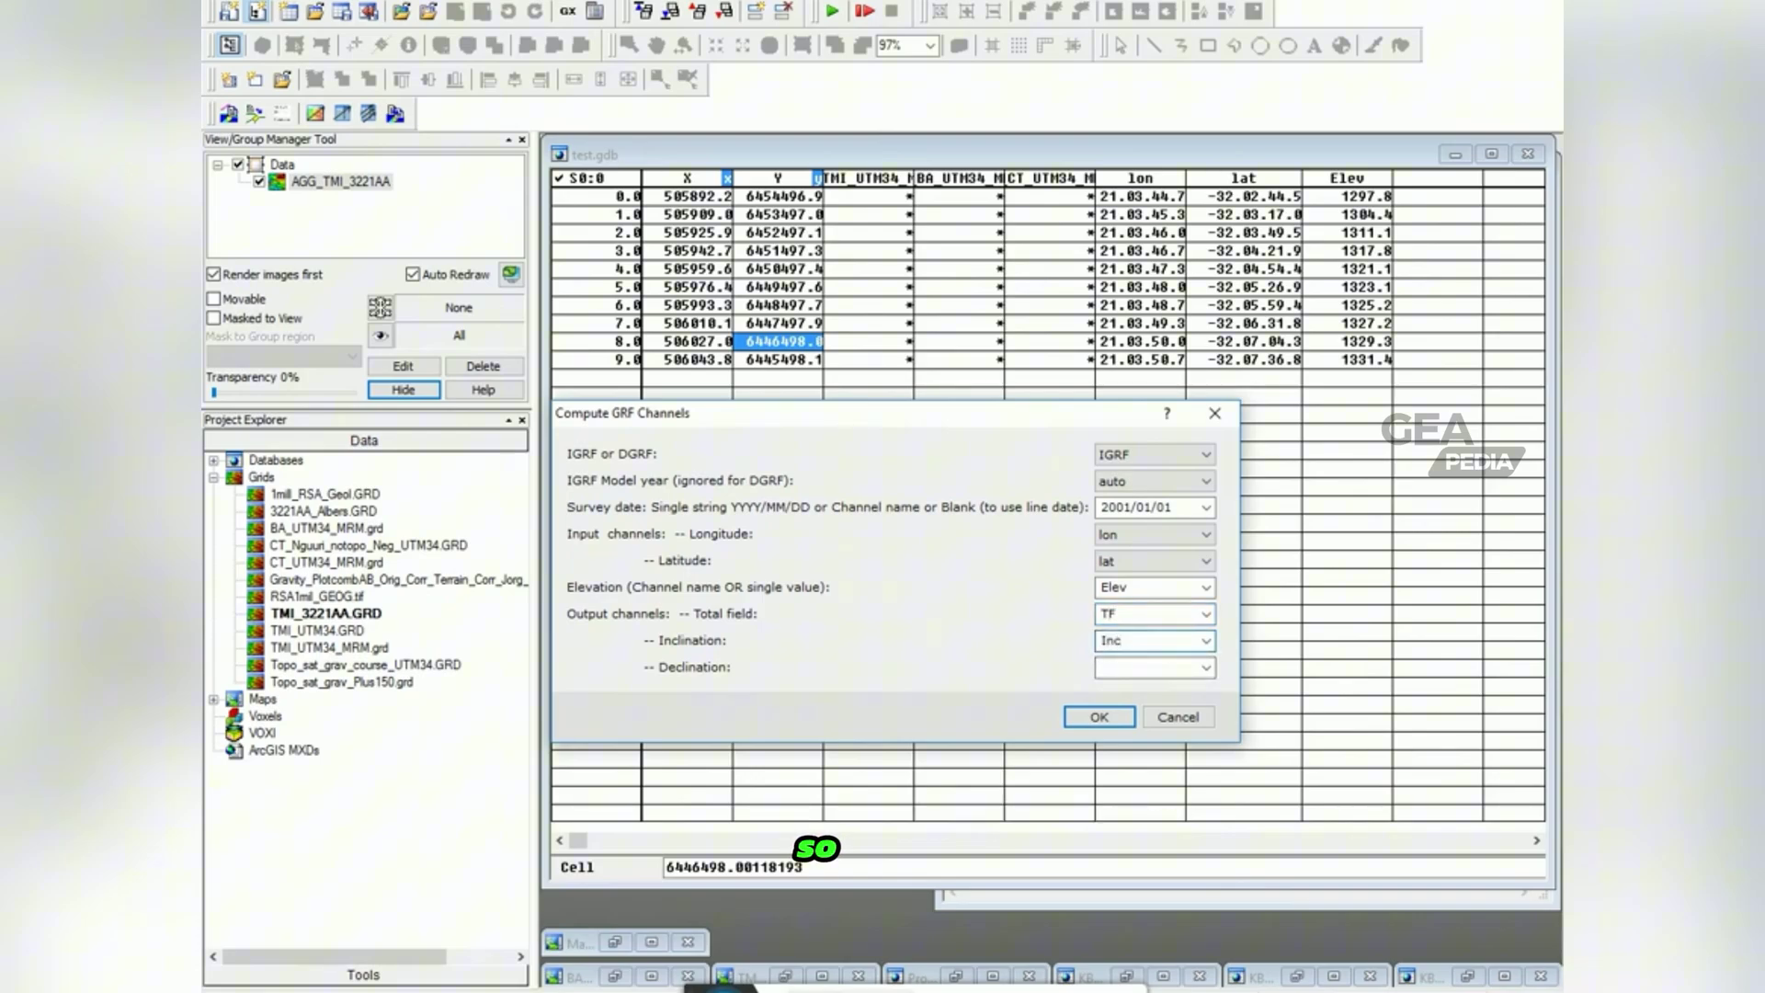
left_click(1149, 667)
type("Dec")
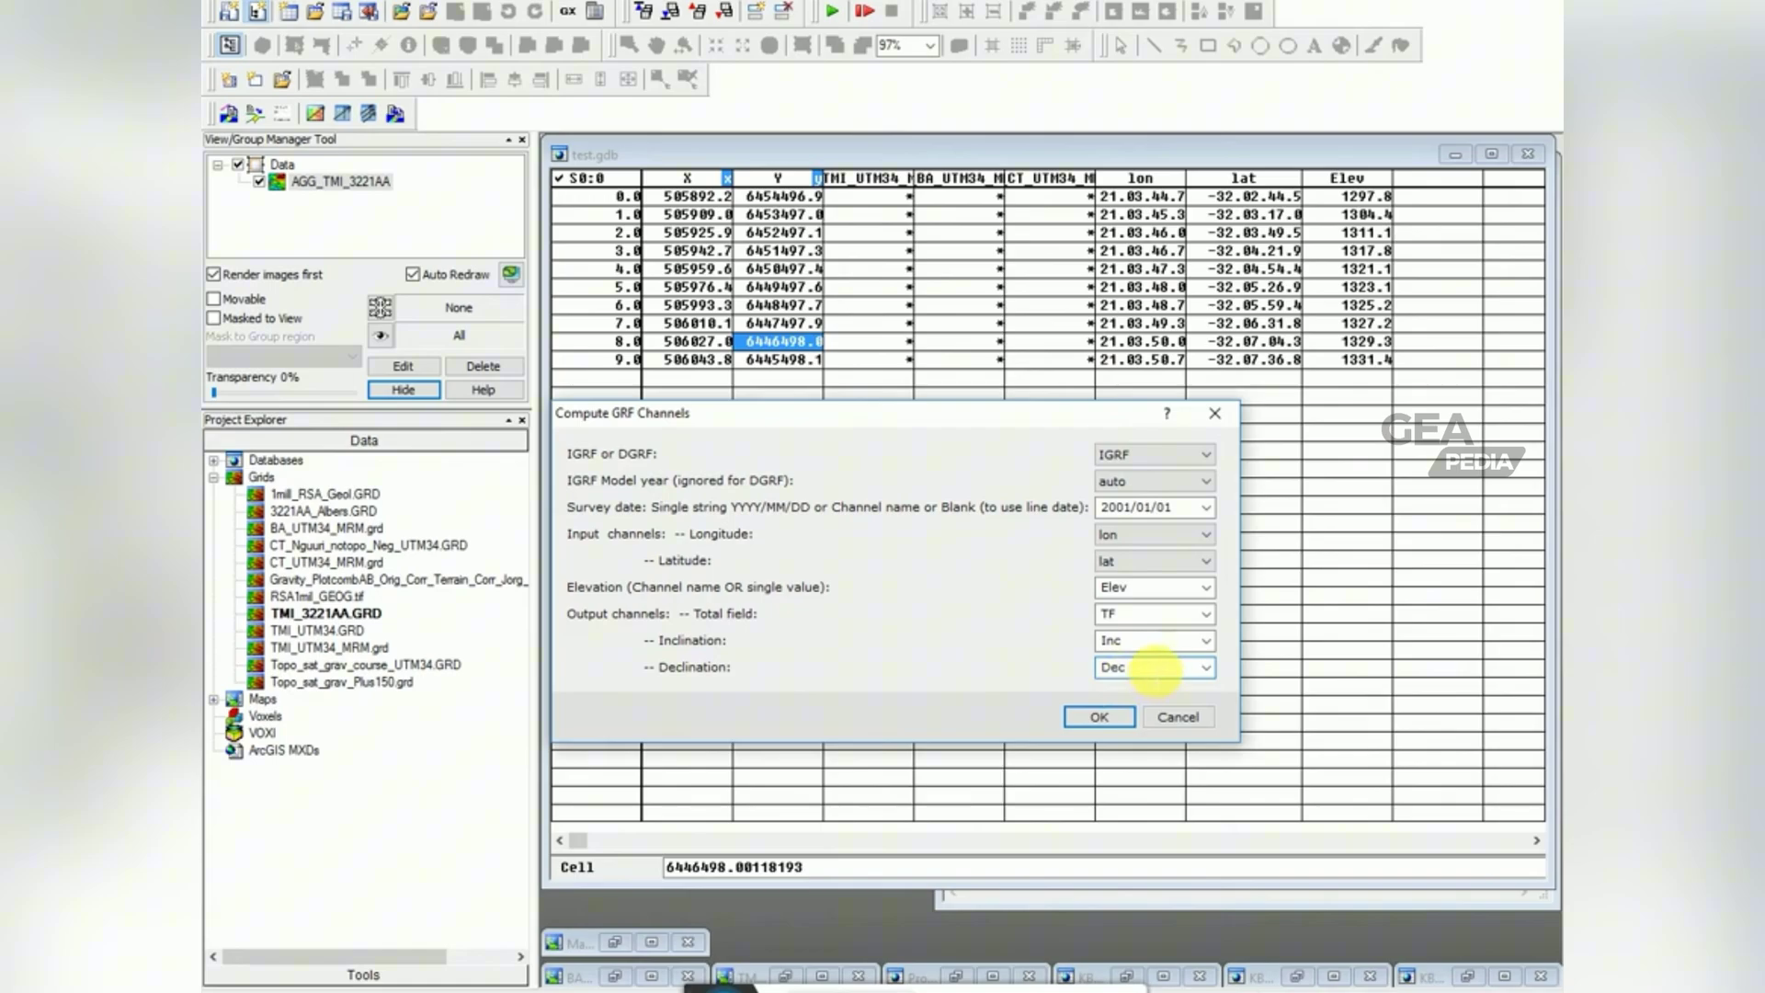
left_click(1099, 717)
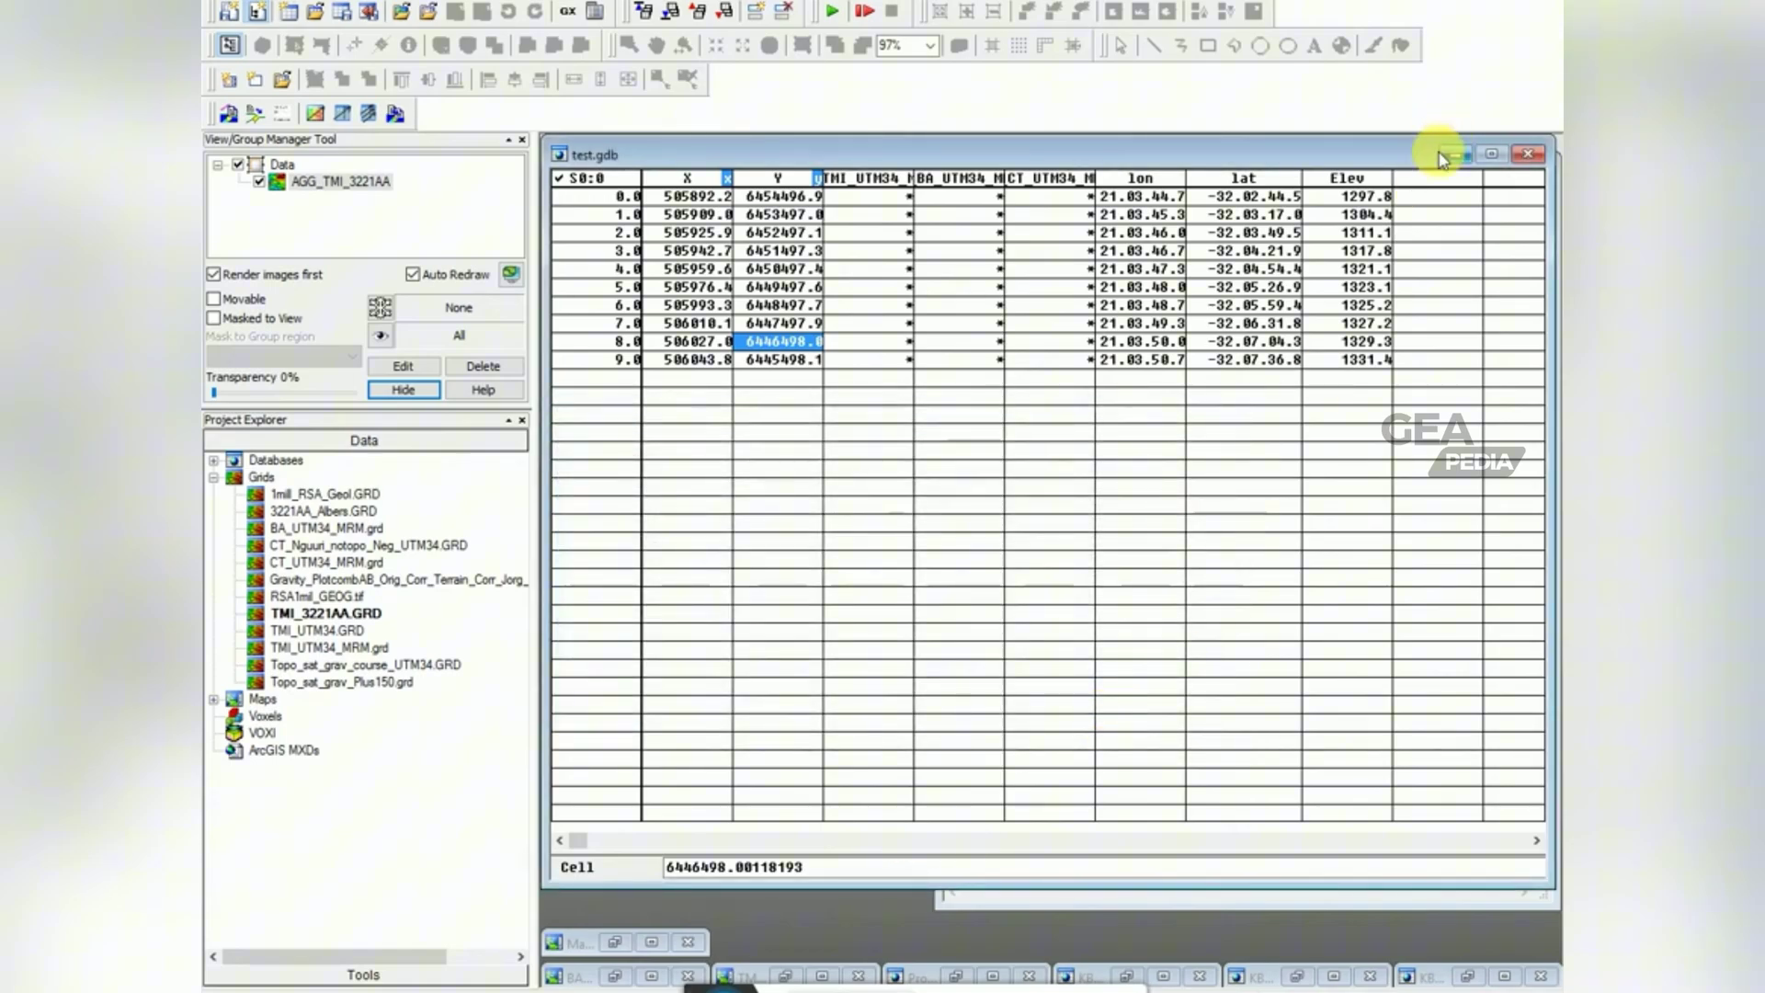
Display the TF channel in the first empty column after Elev.
left_click(1536, 839)
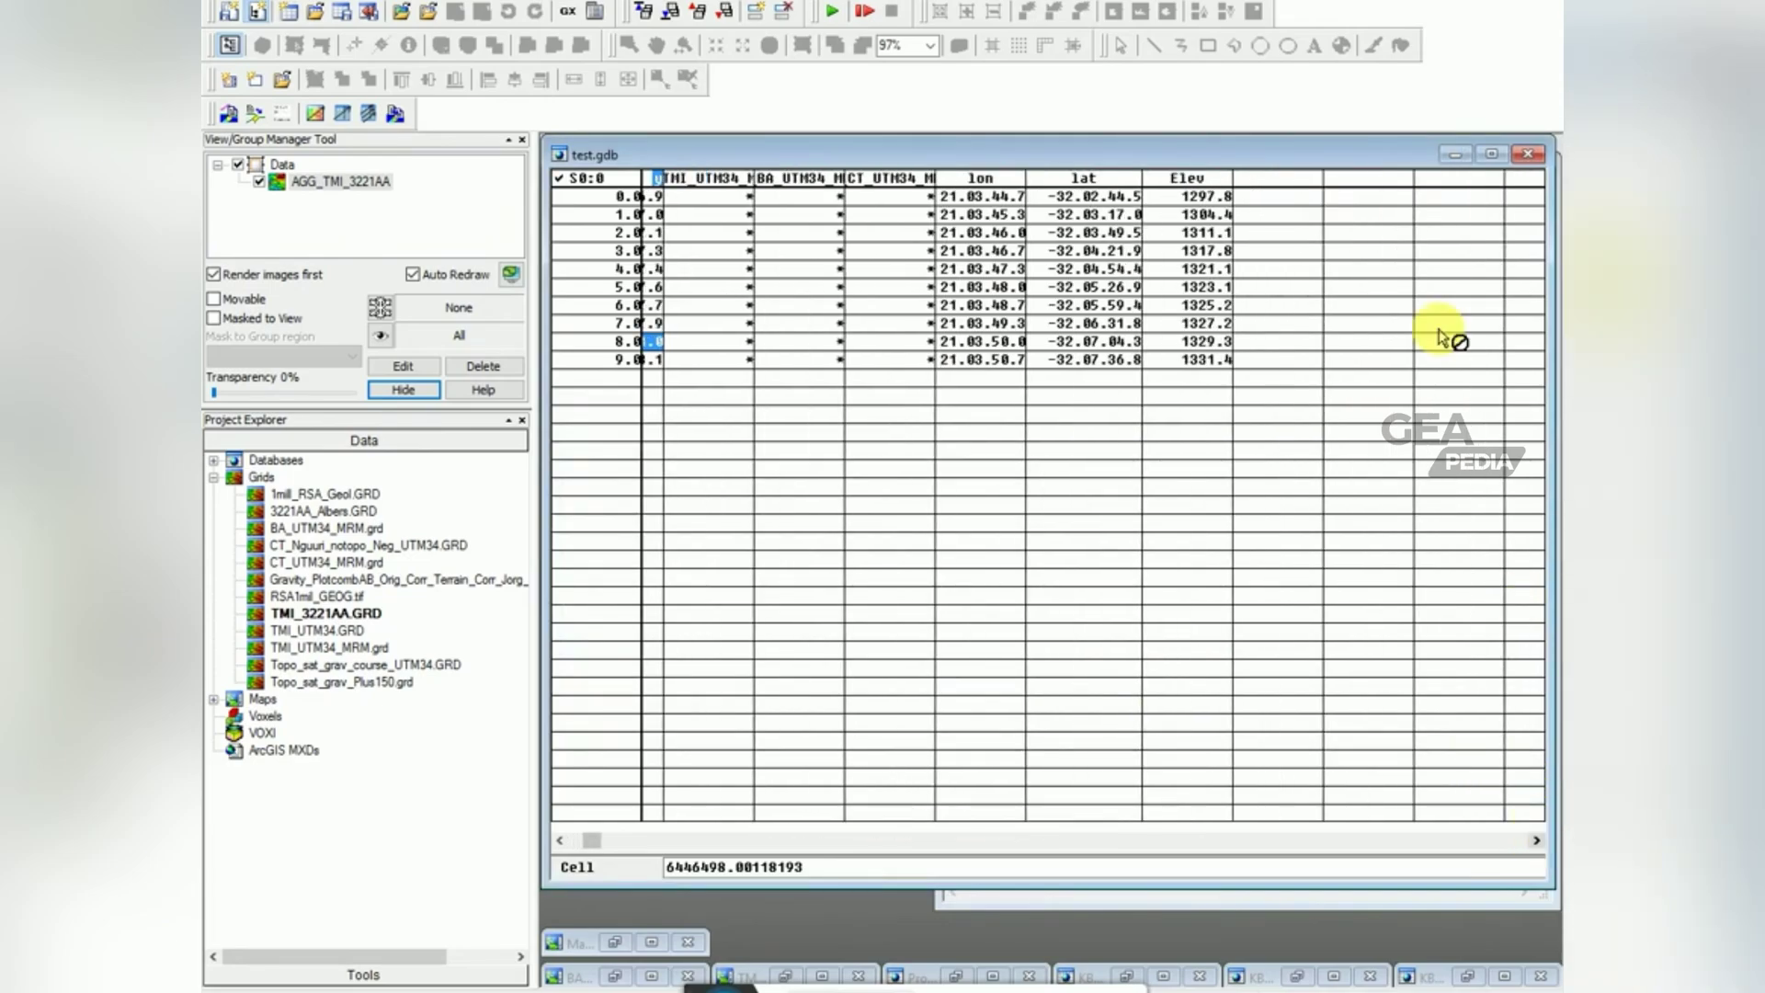
right_click(1287, 180)
left_click(1338, 216)
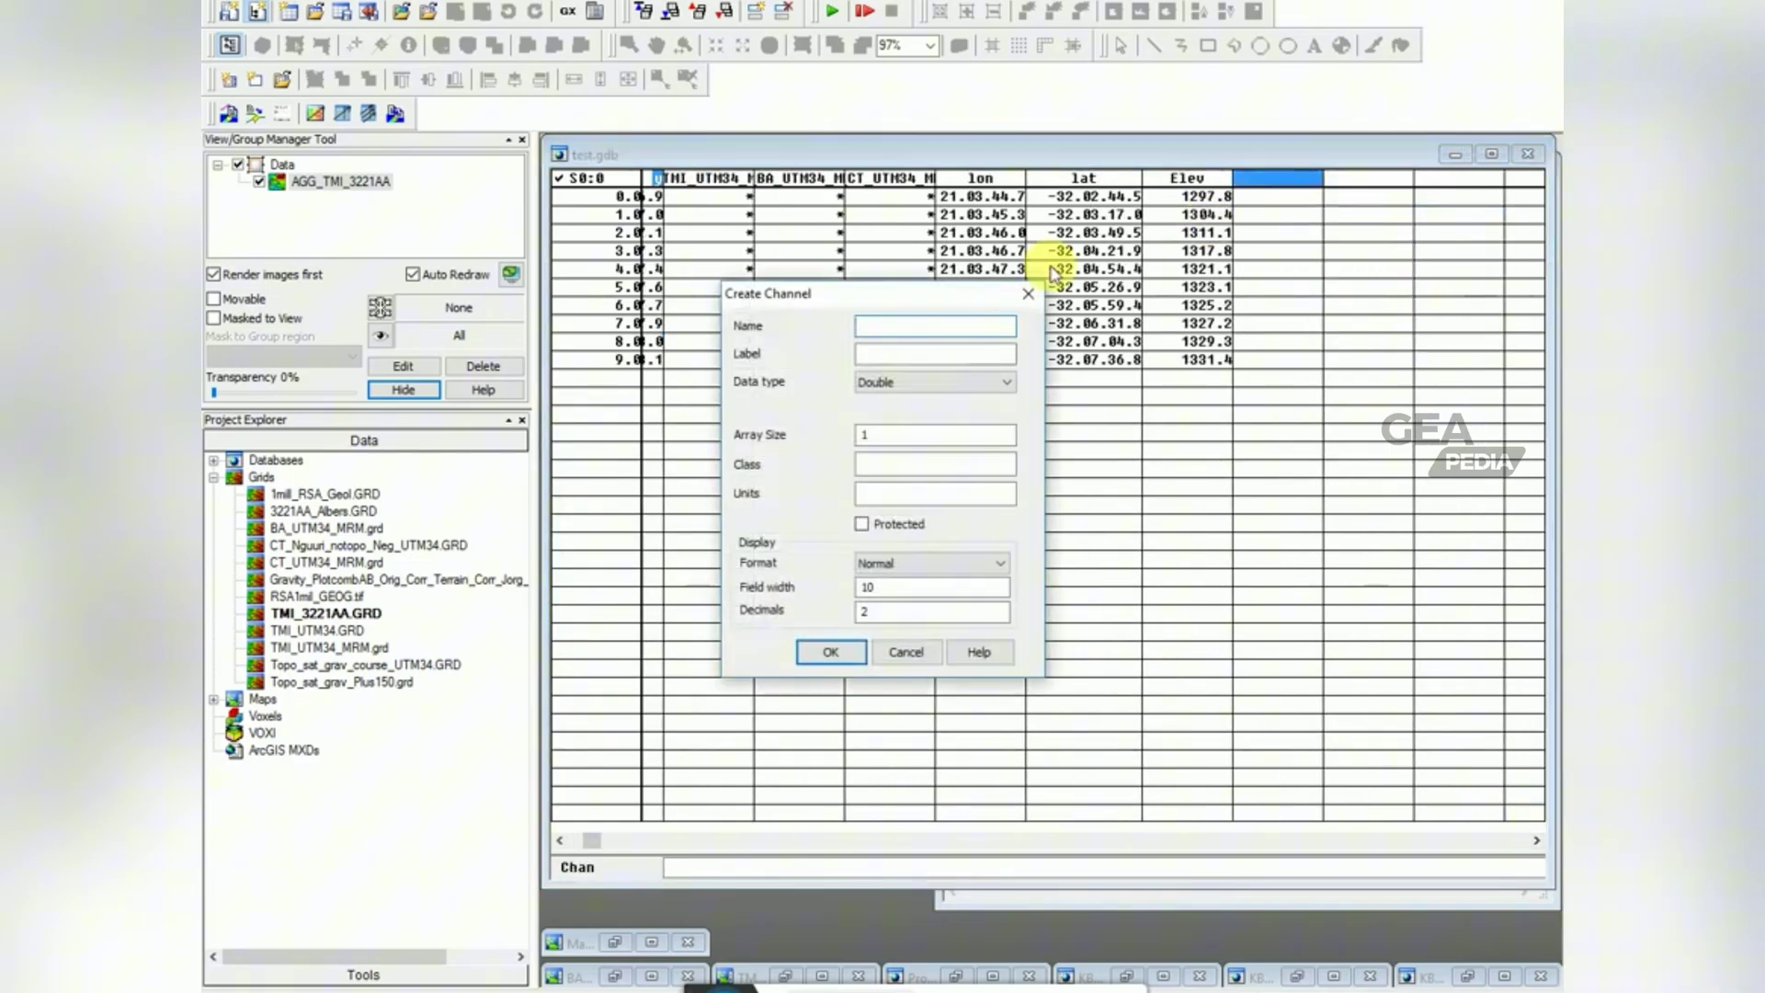
key("Escape")
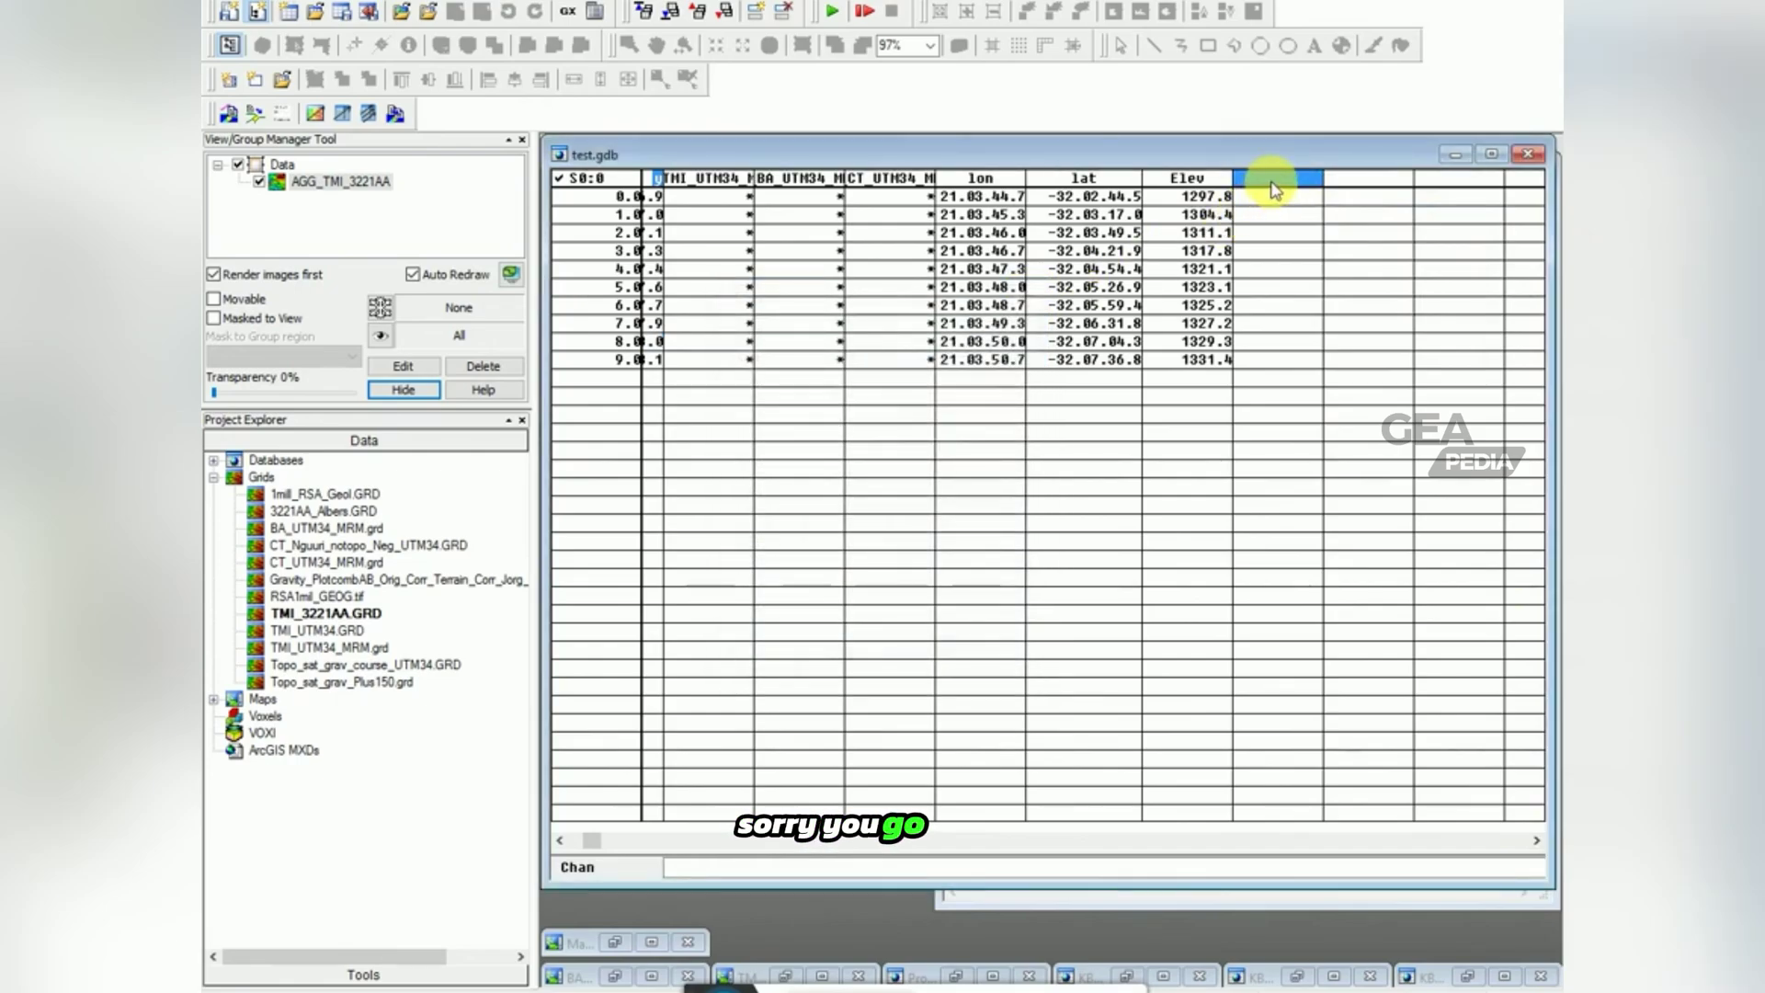
right_click(1276, 189)
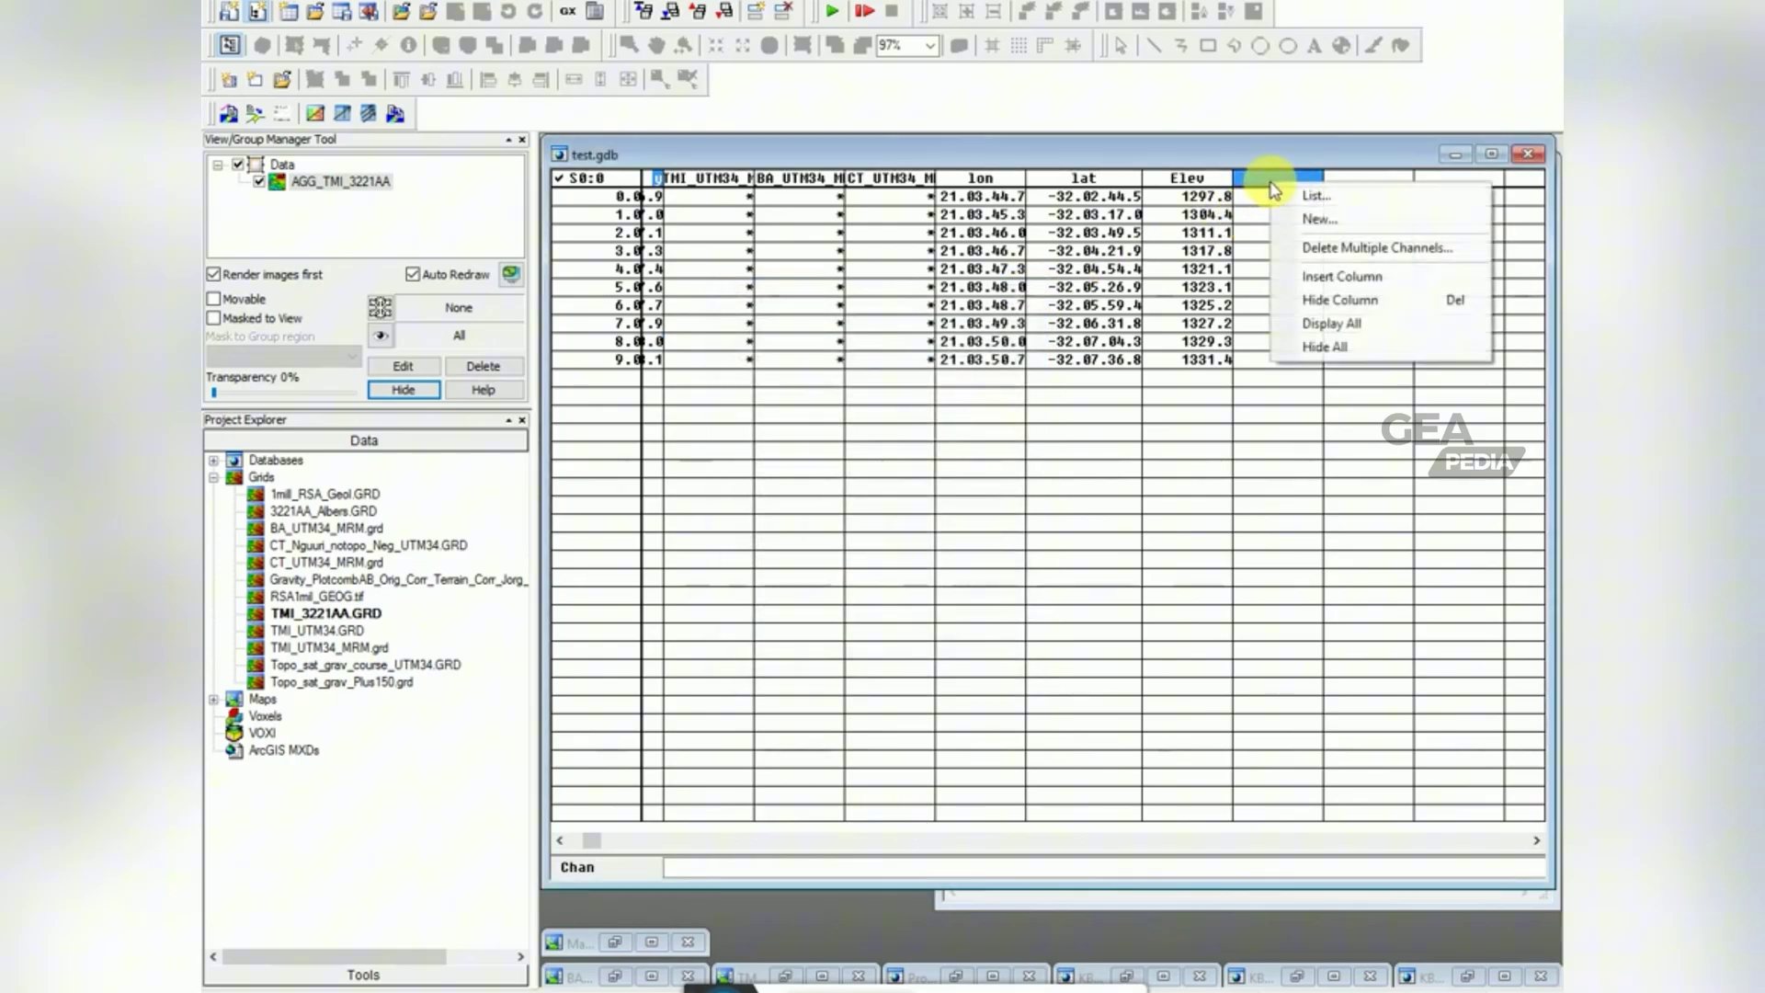
left_click(1307, 199)
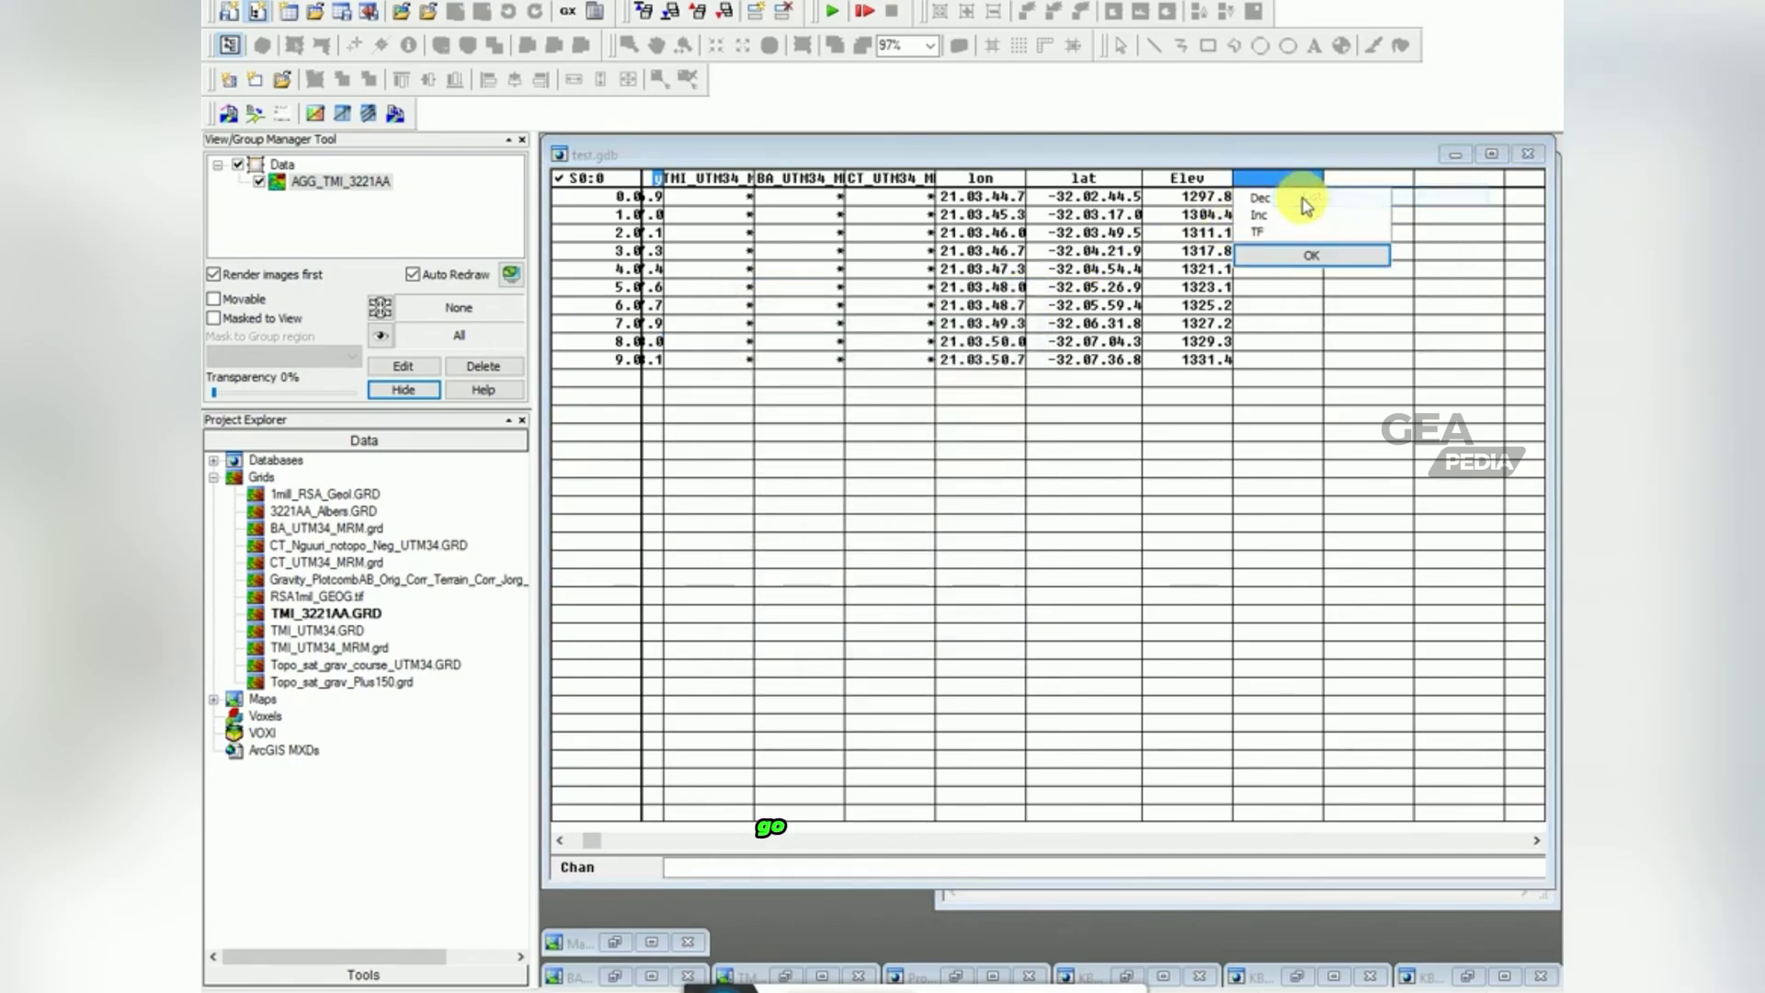
left_click(1257, 232)
left_click(1287, 257)
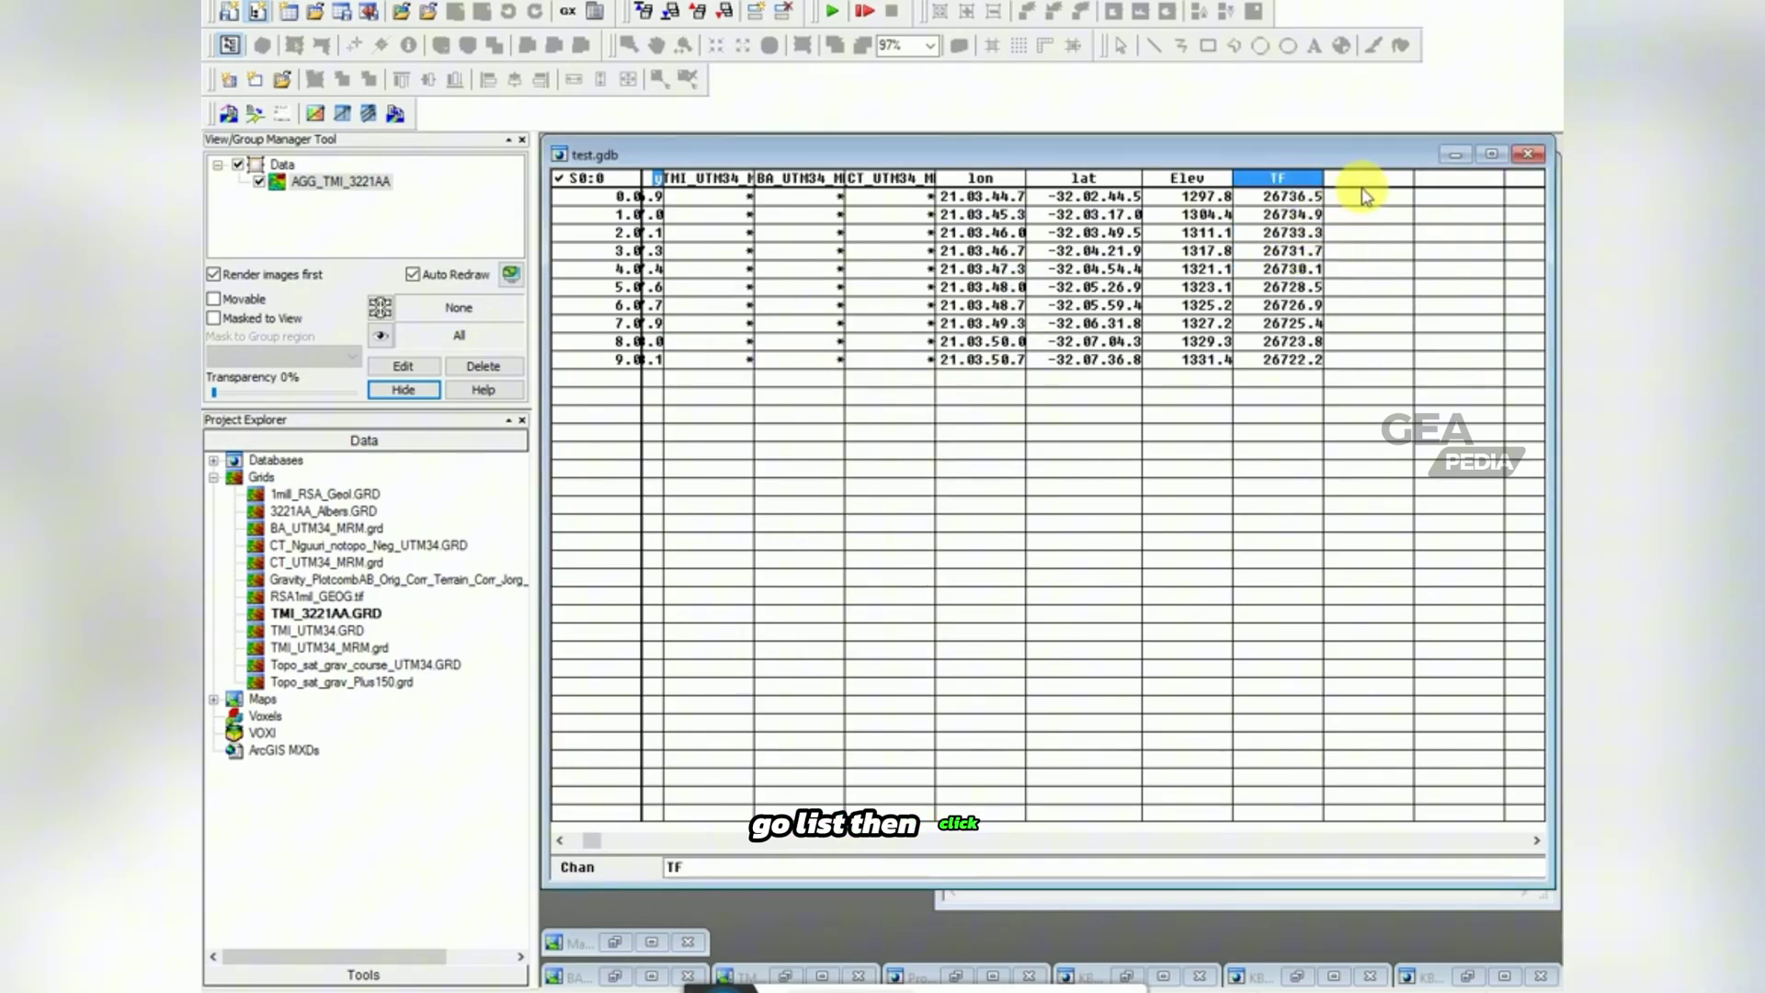
Display the Inc and Dec channels in the next two empty columns.
right_click(1365, 189)
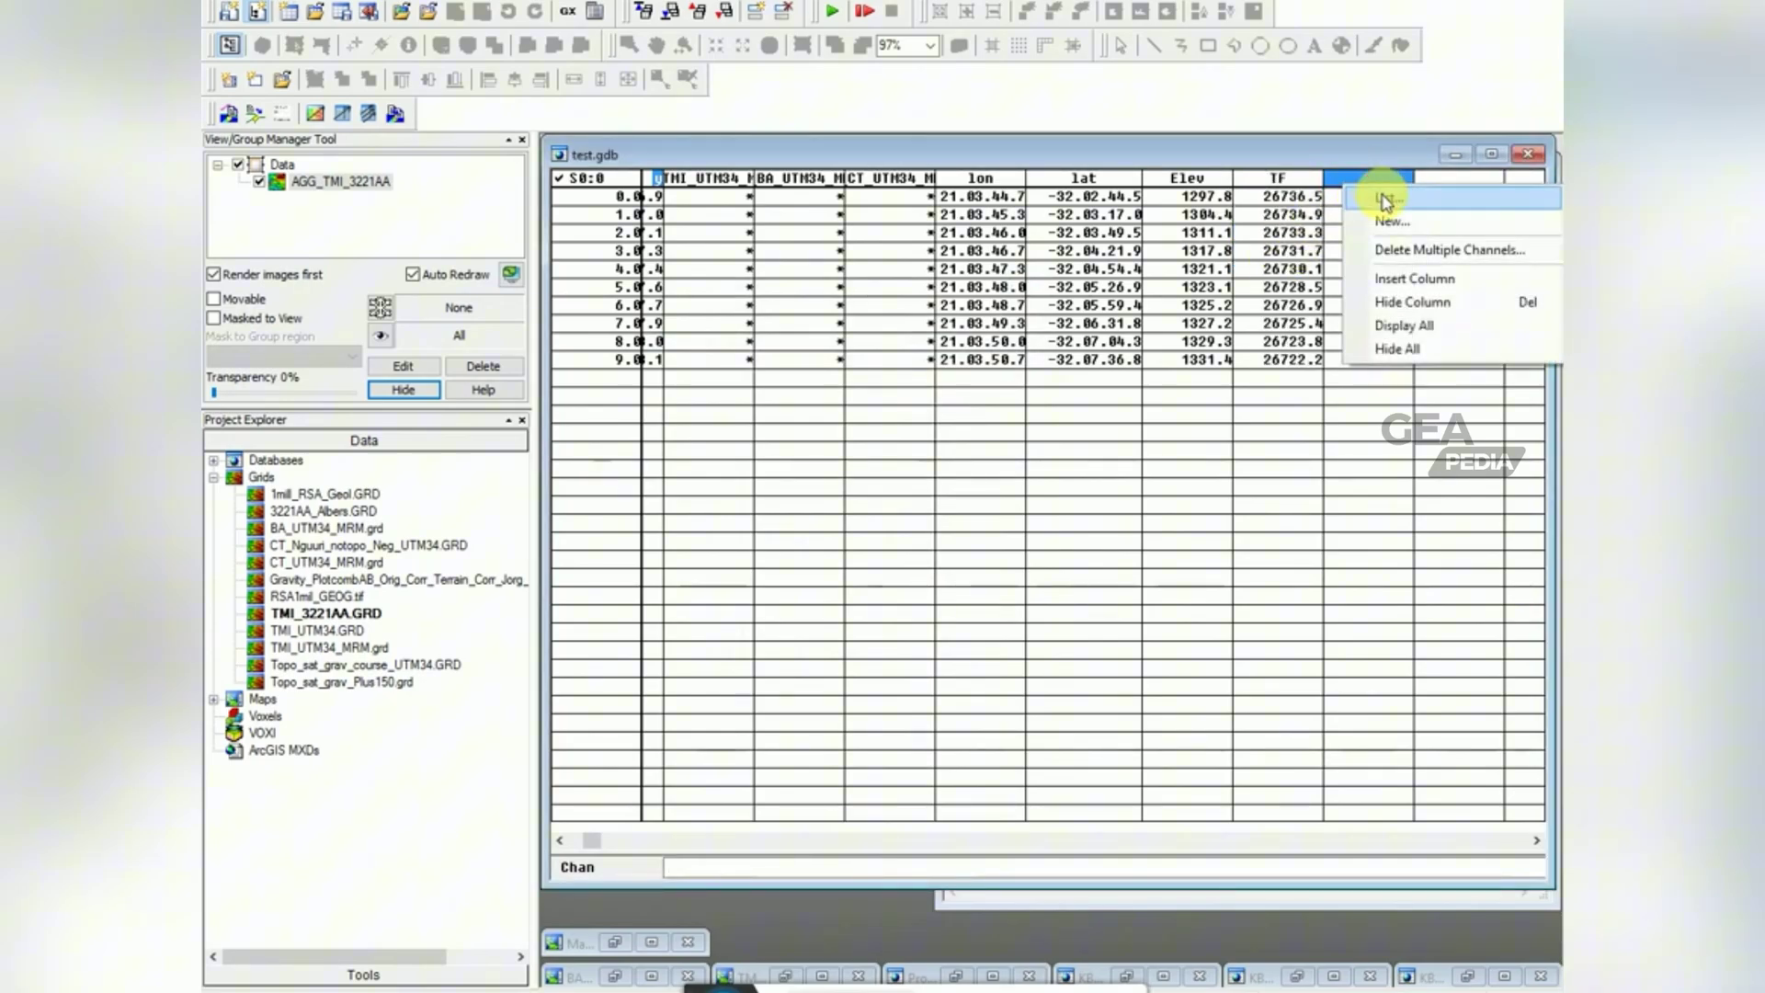
left_click(1383, 201)
left_click(1374, 213)
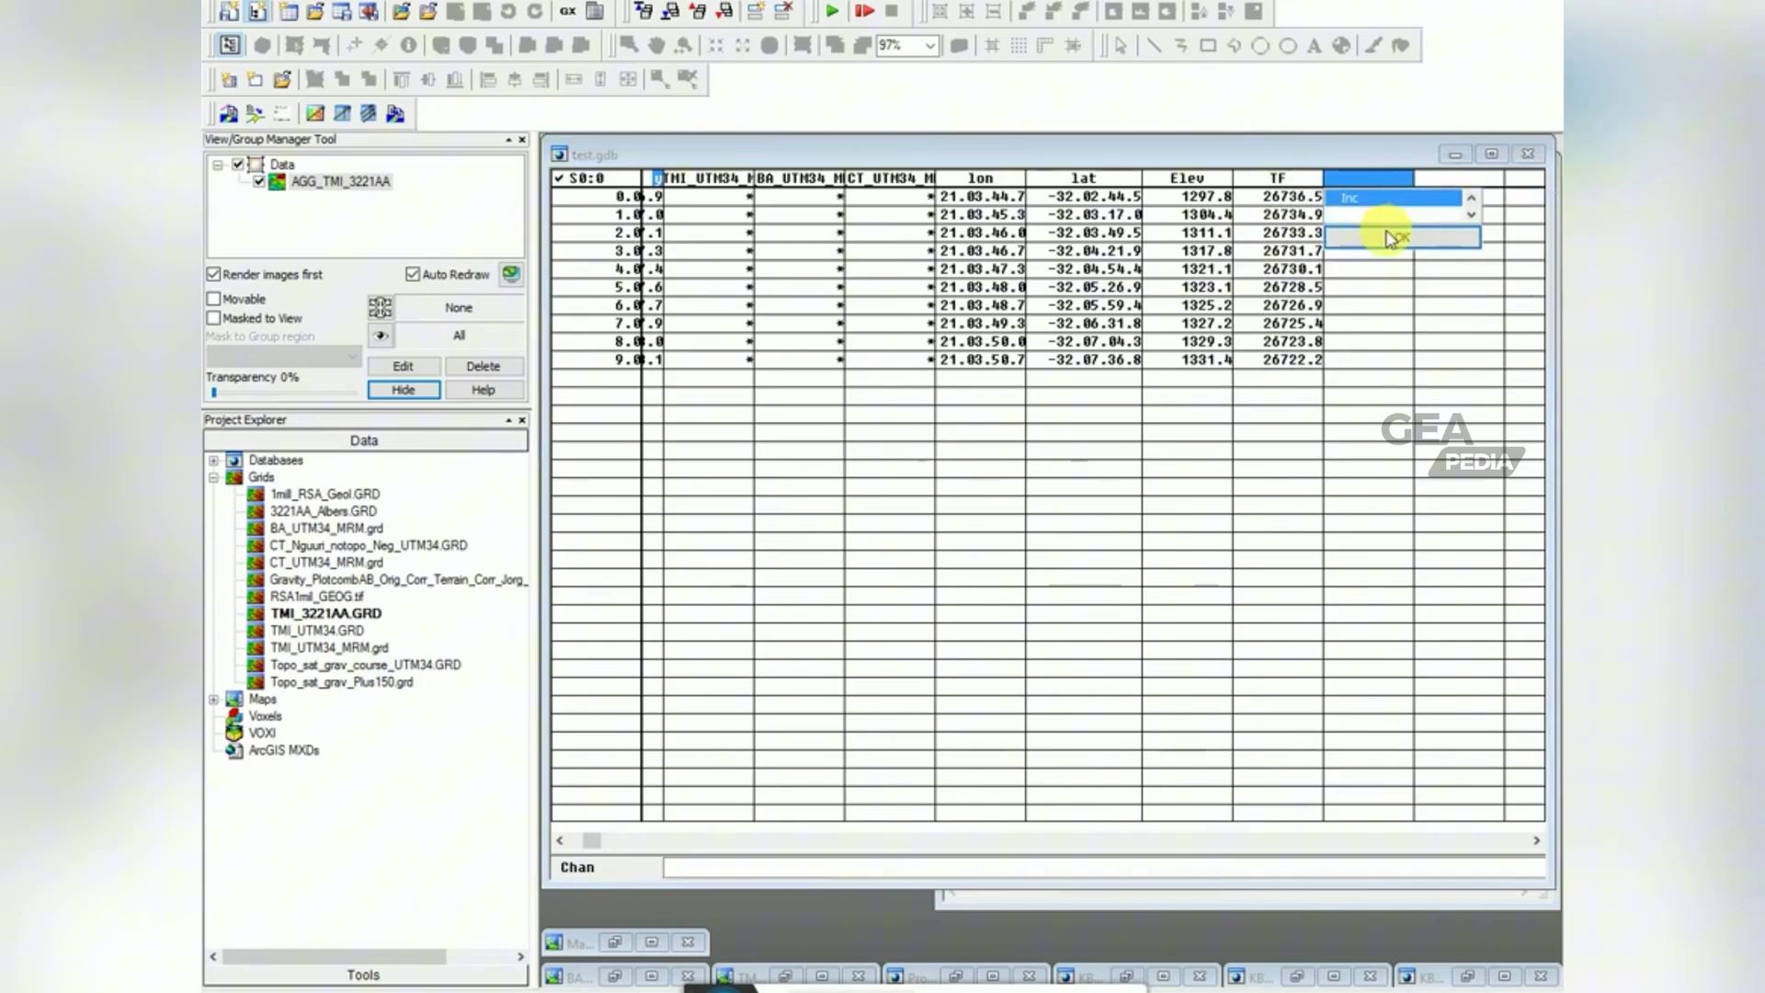
left_click(1388, 236)
left_click(1449, 178)
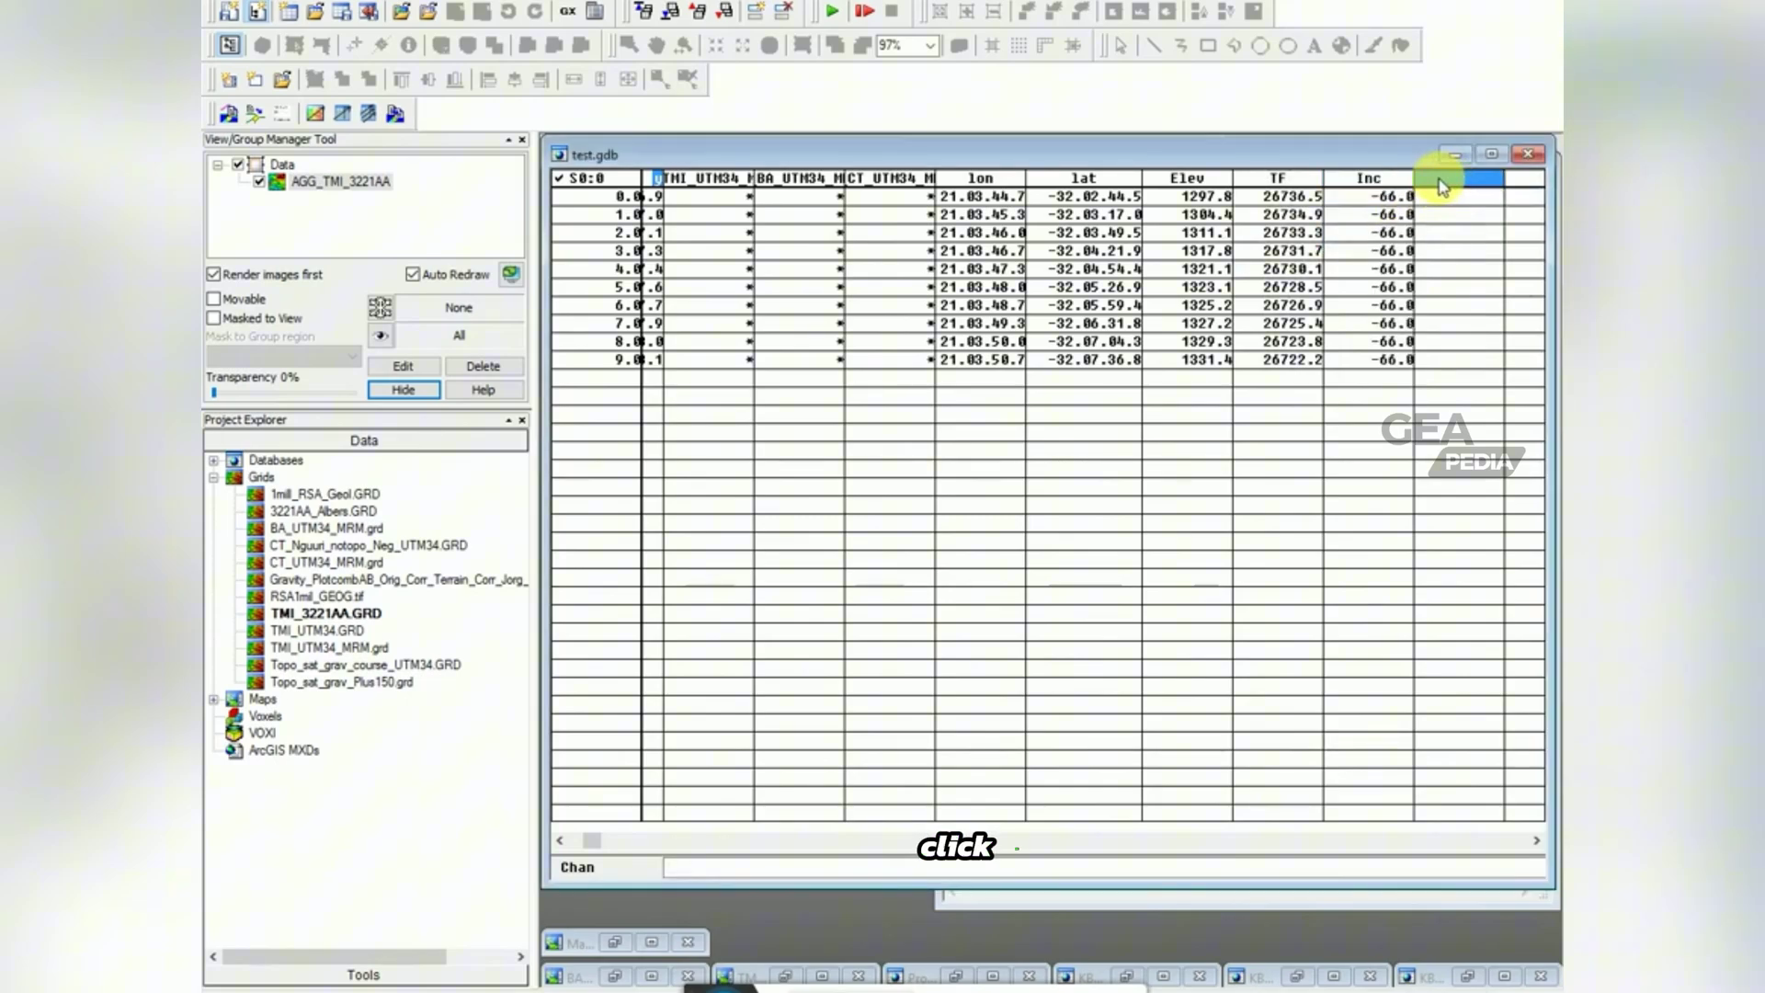
right_click(1441, 187)
left_click(1443, 196)
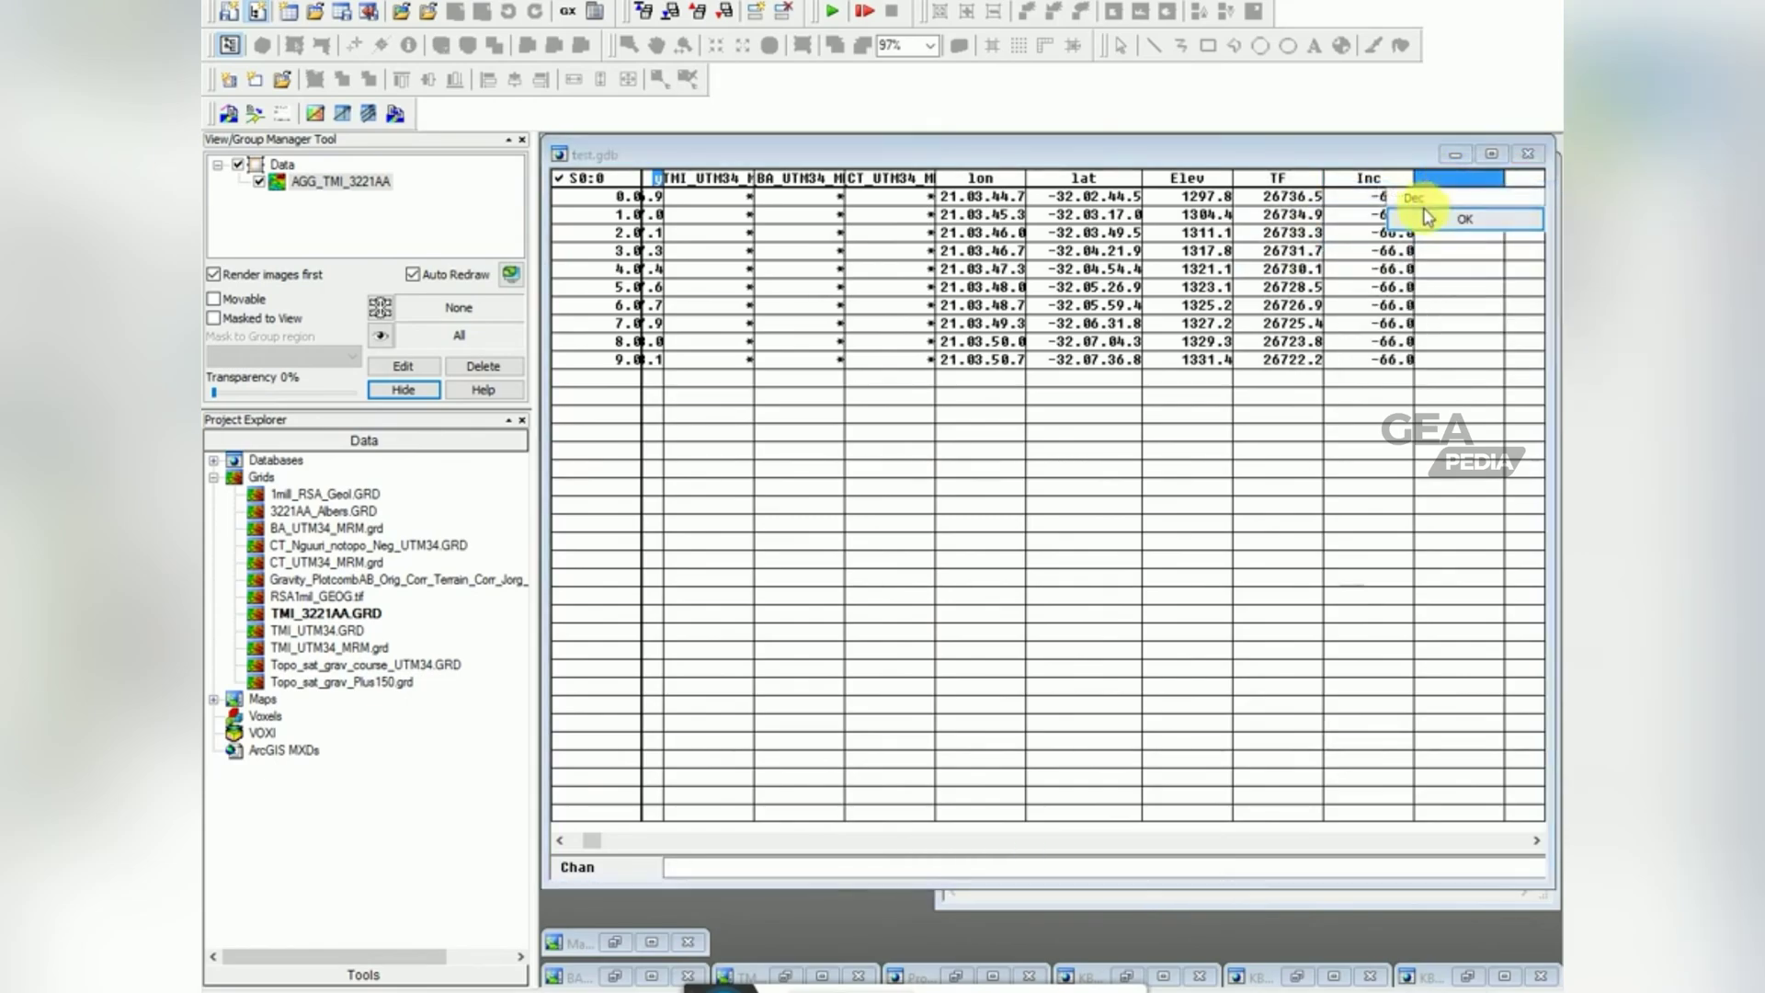
left_click(1420, 199)
left_click(1428, 221)
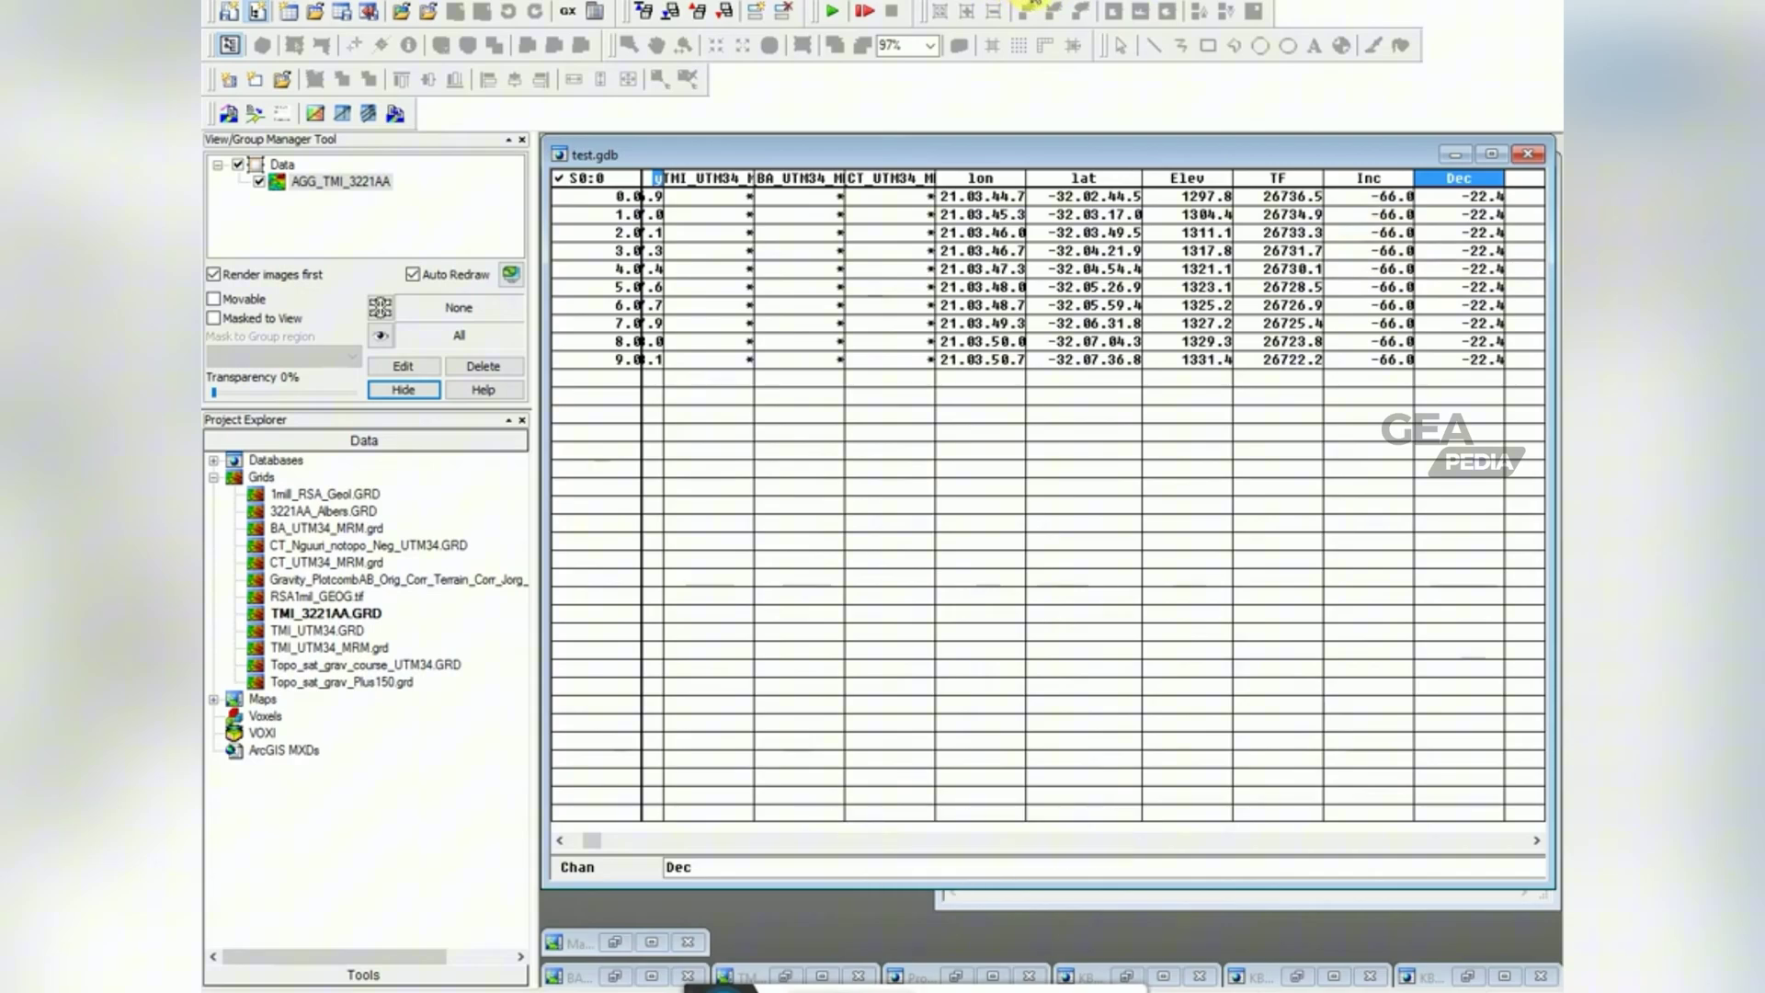
Run MAGMAP 1-step reduce-to-pole filtering (inclination -66, declination -22.4), overwriting TMI_3221AA_RTP.grd.
left_click(1033, 3)
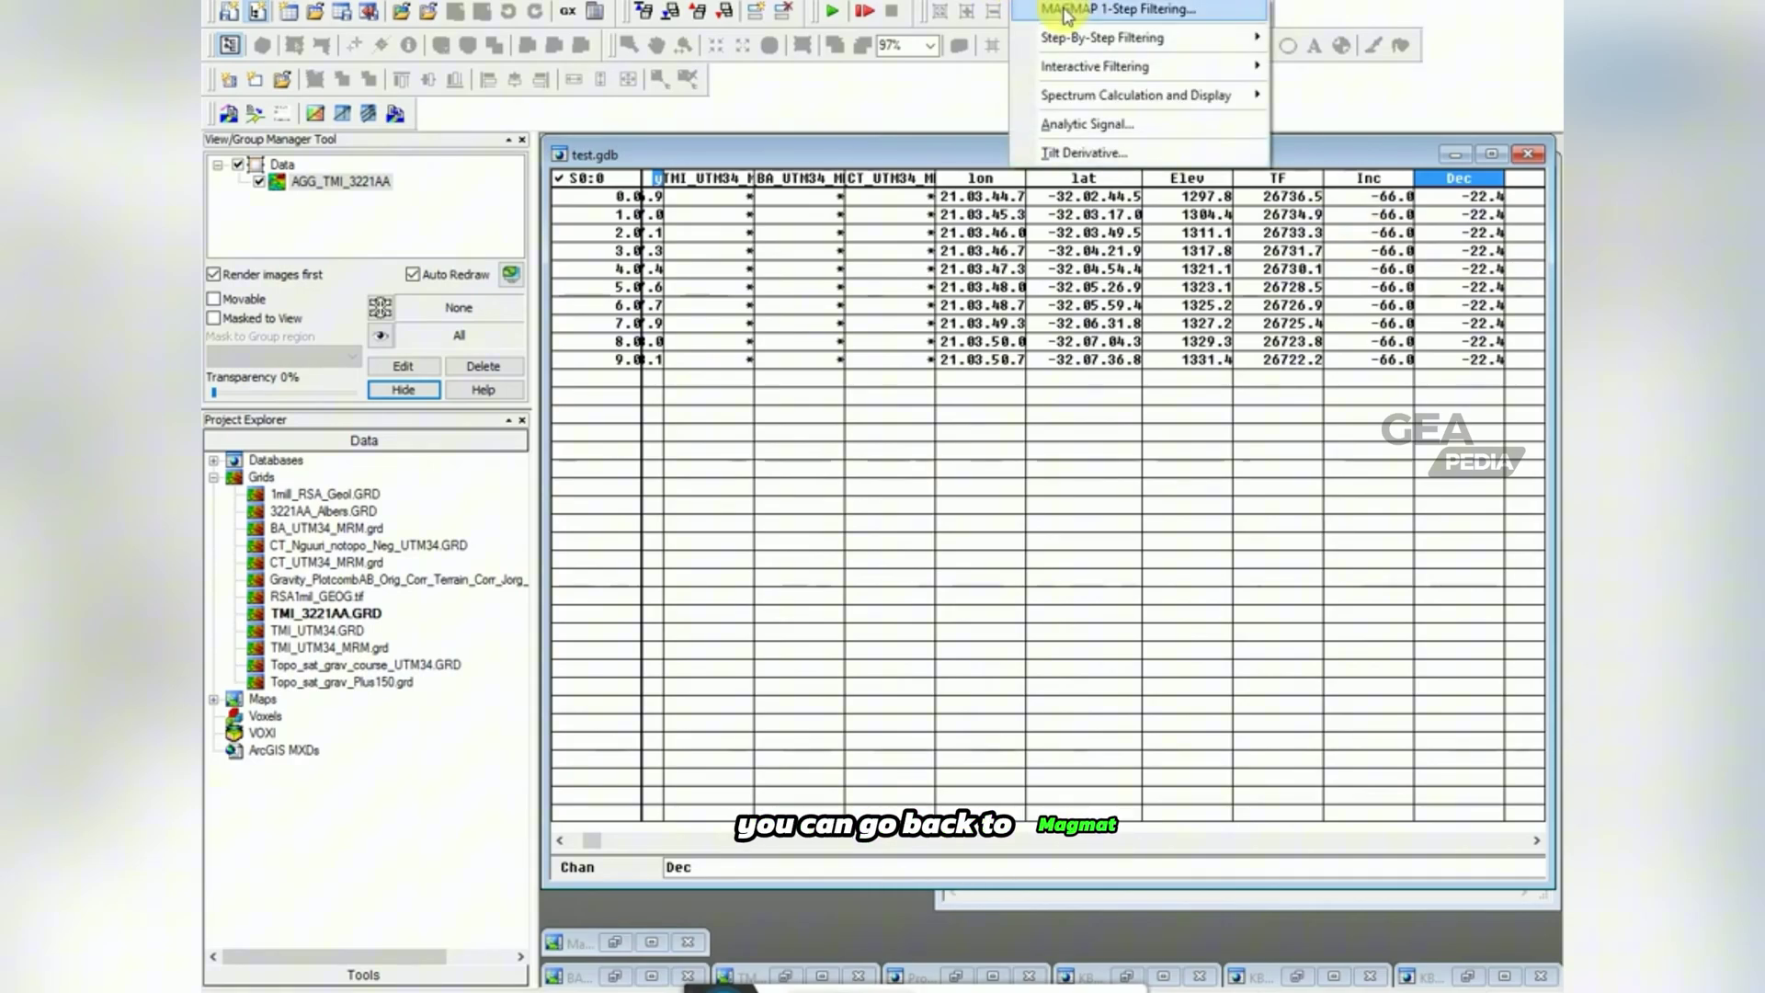
left_click(1067, 9)
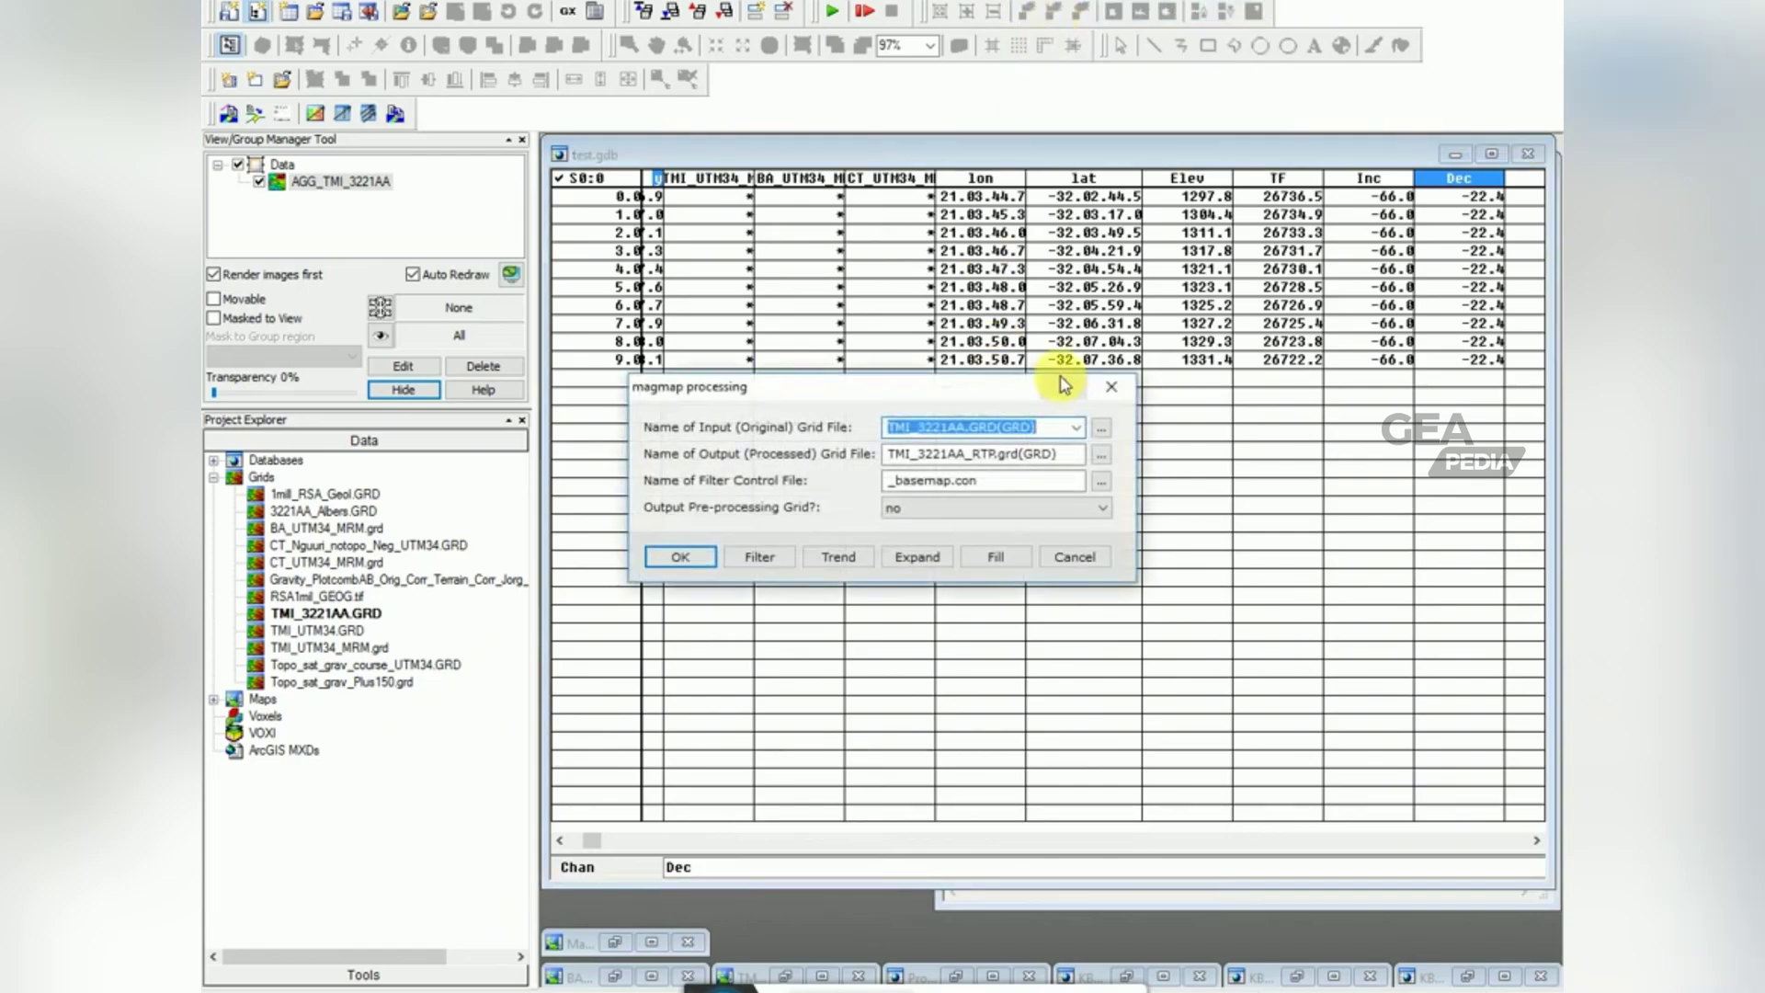
left_click(760, 558)
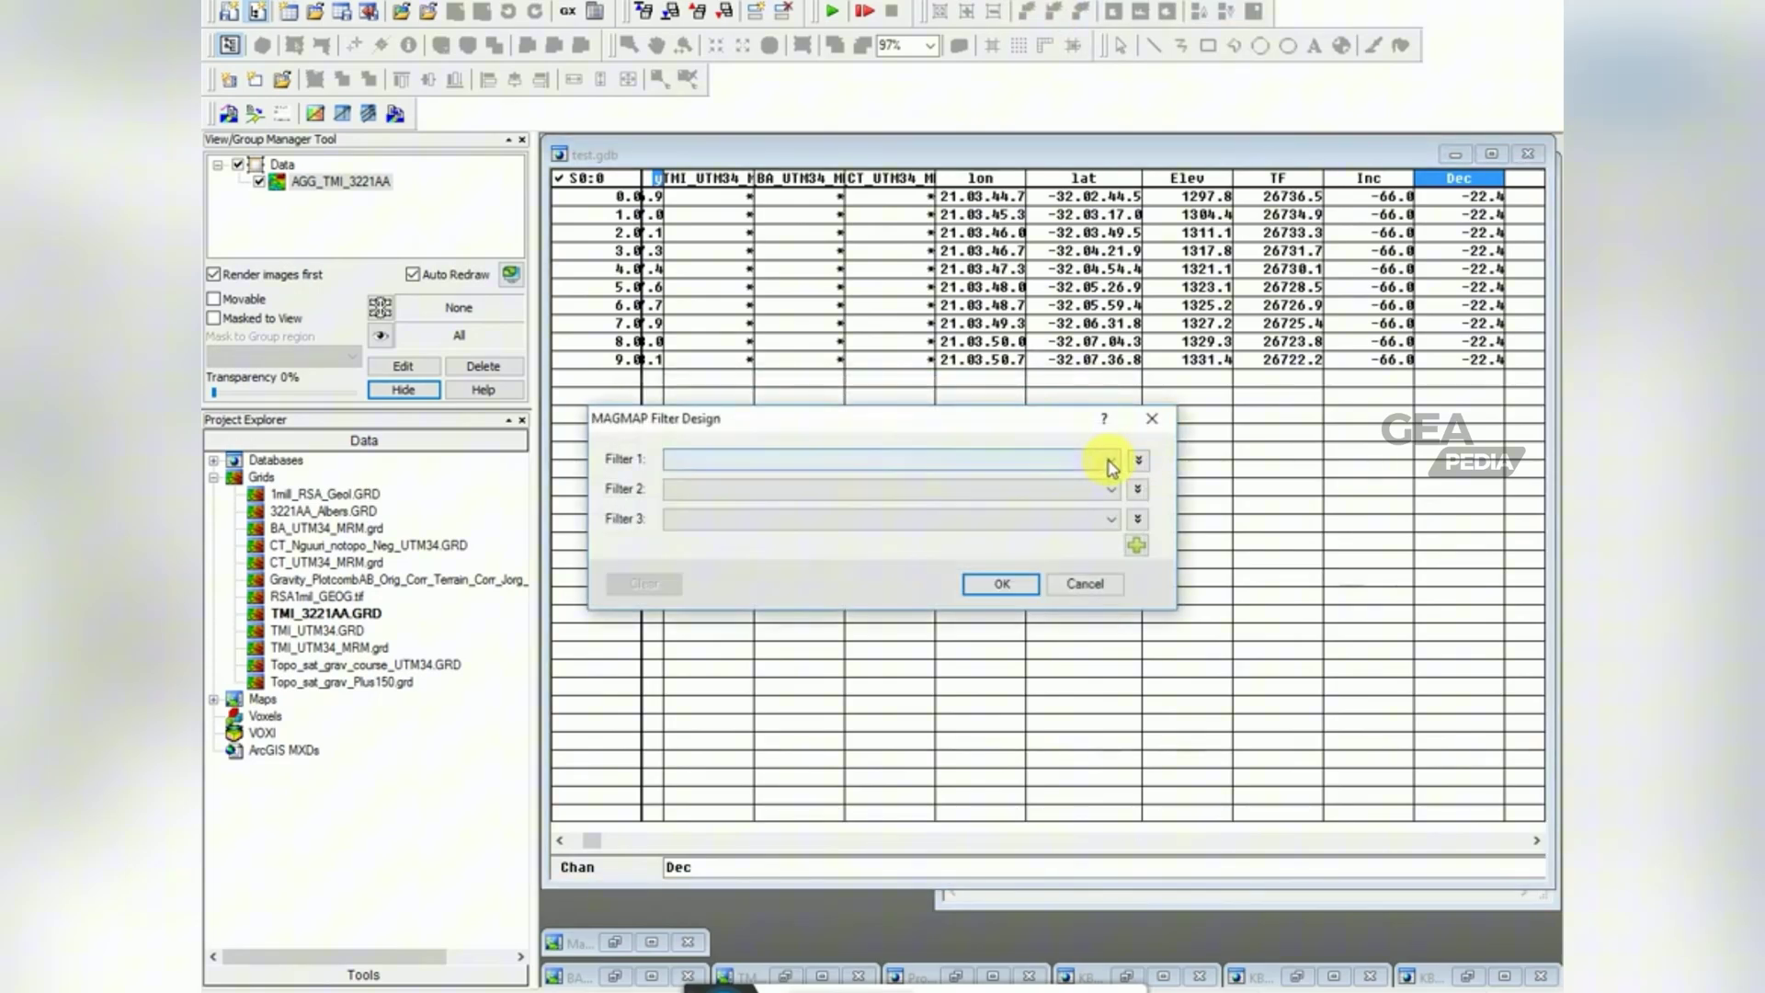
left_click(1108, 459)
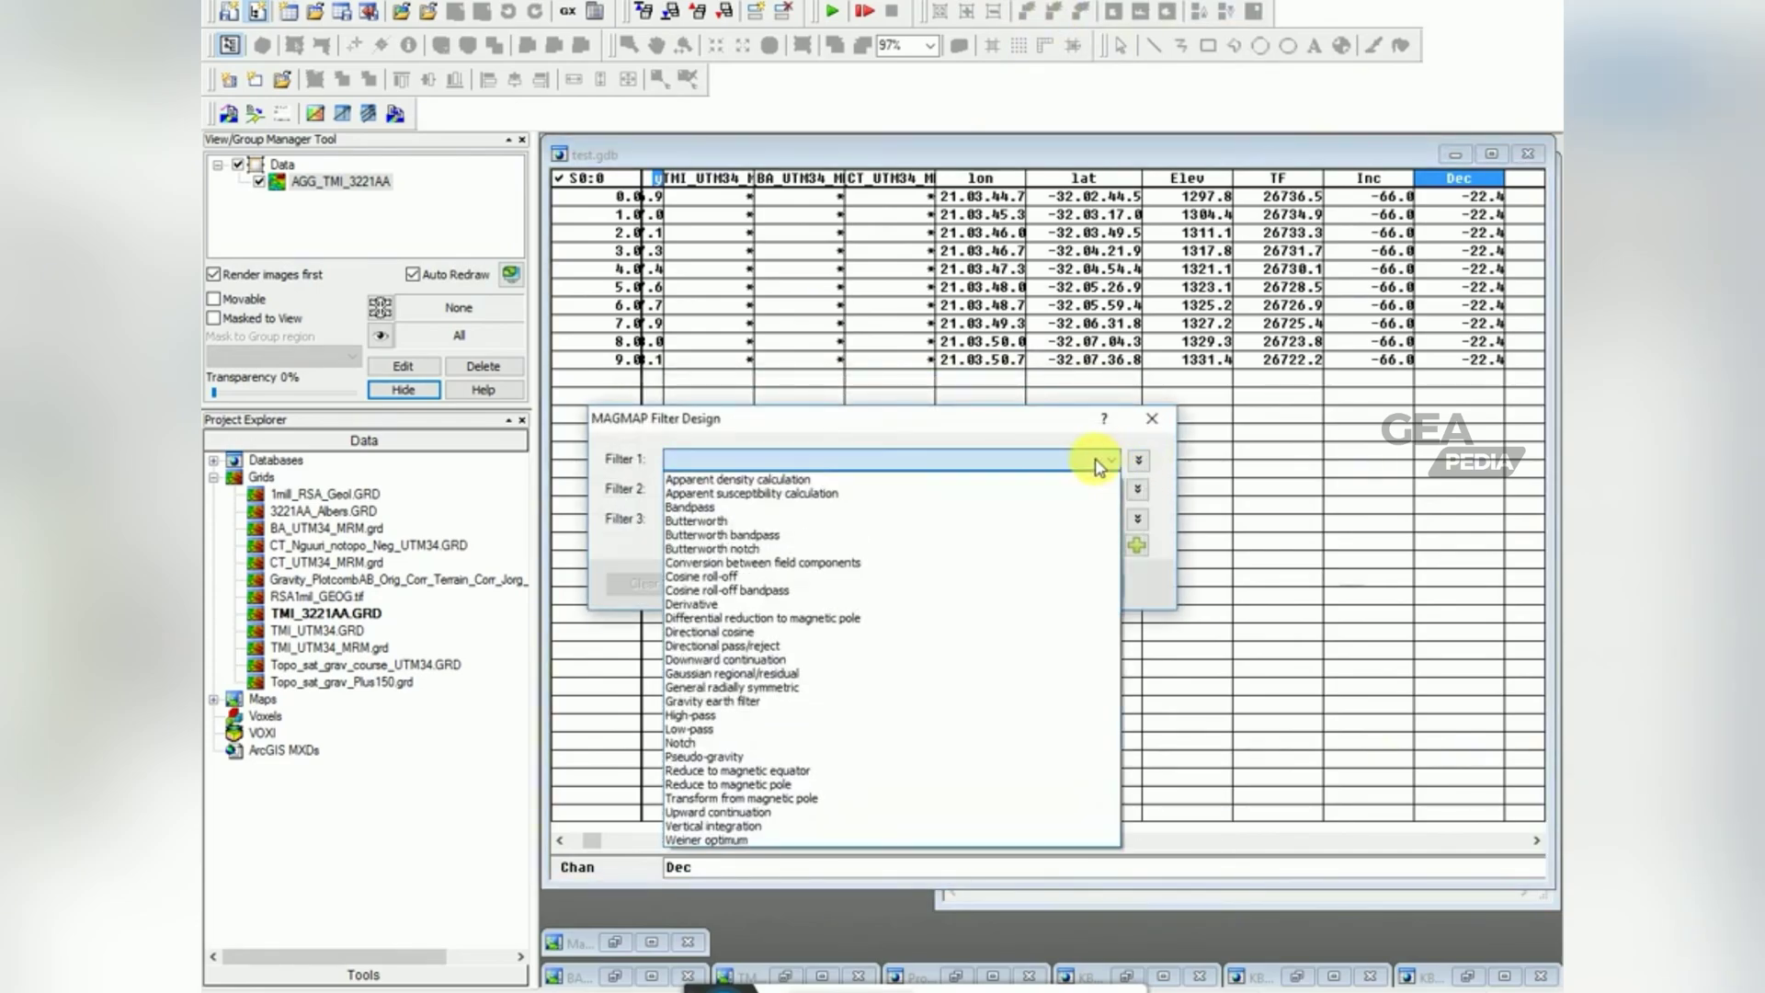
left_click(800, 783)
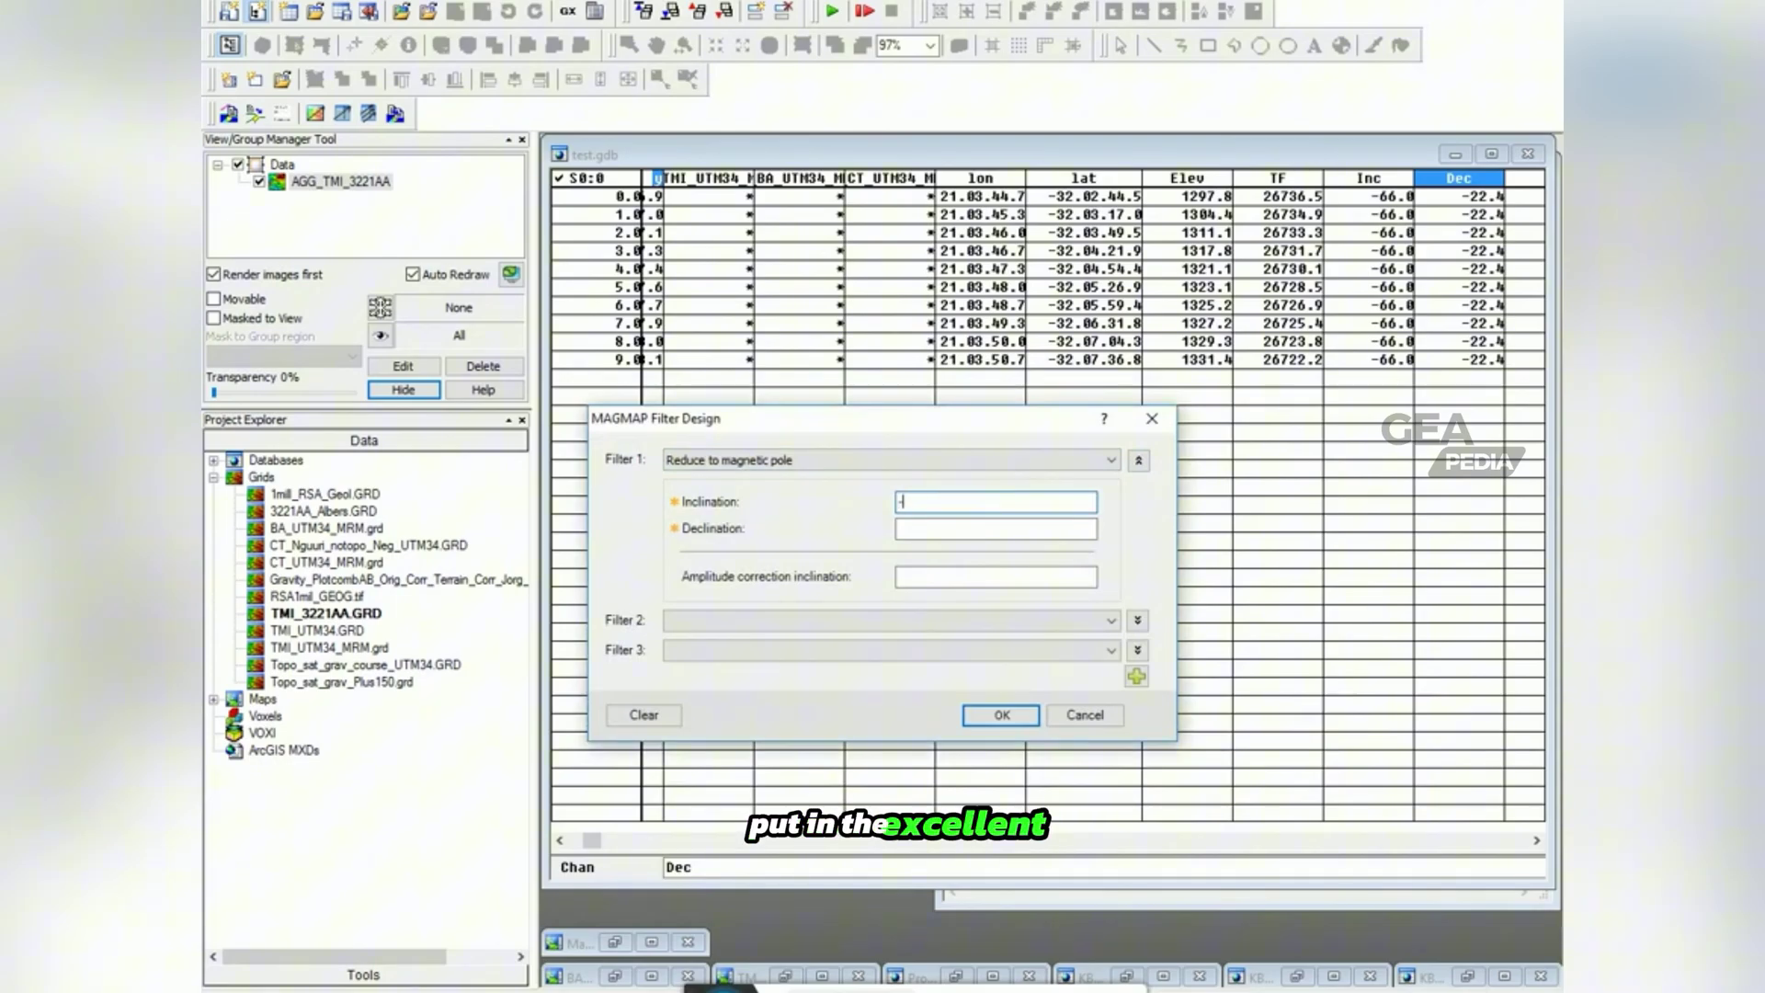
type("-66")
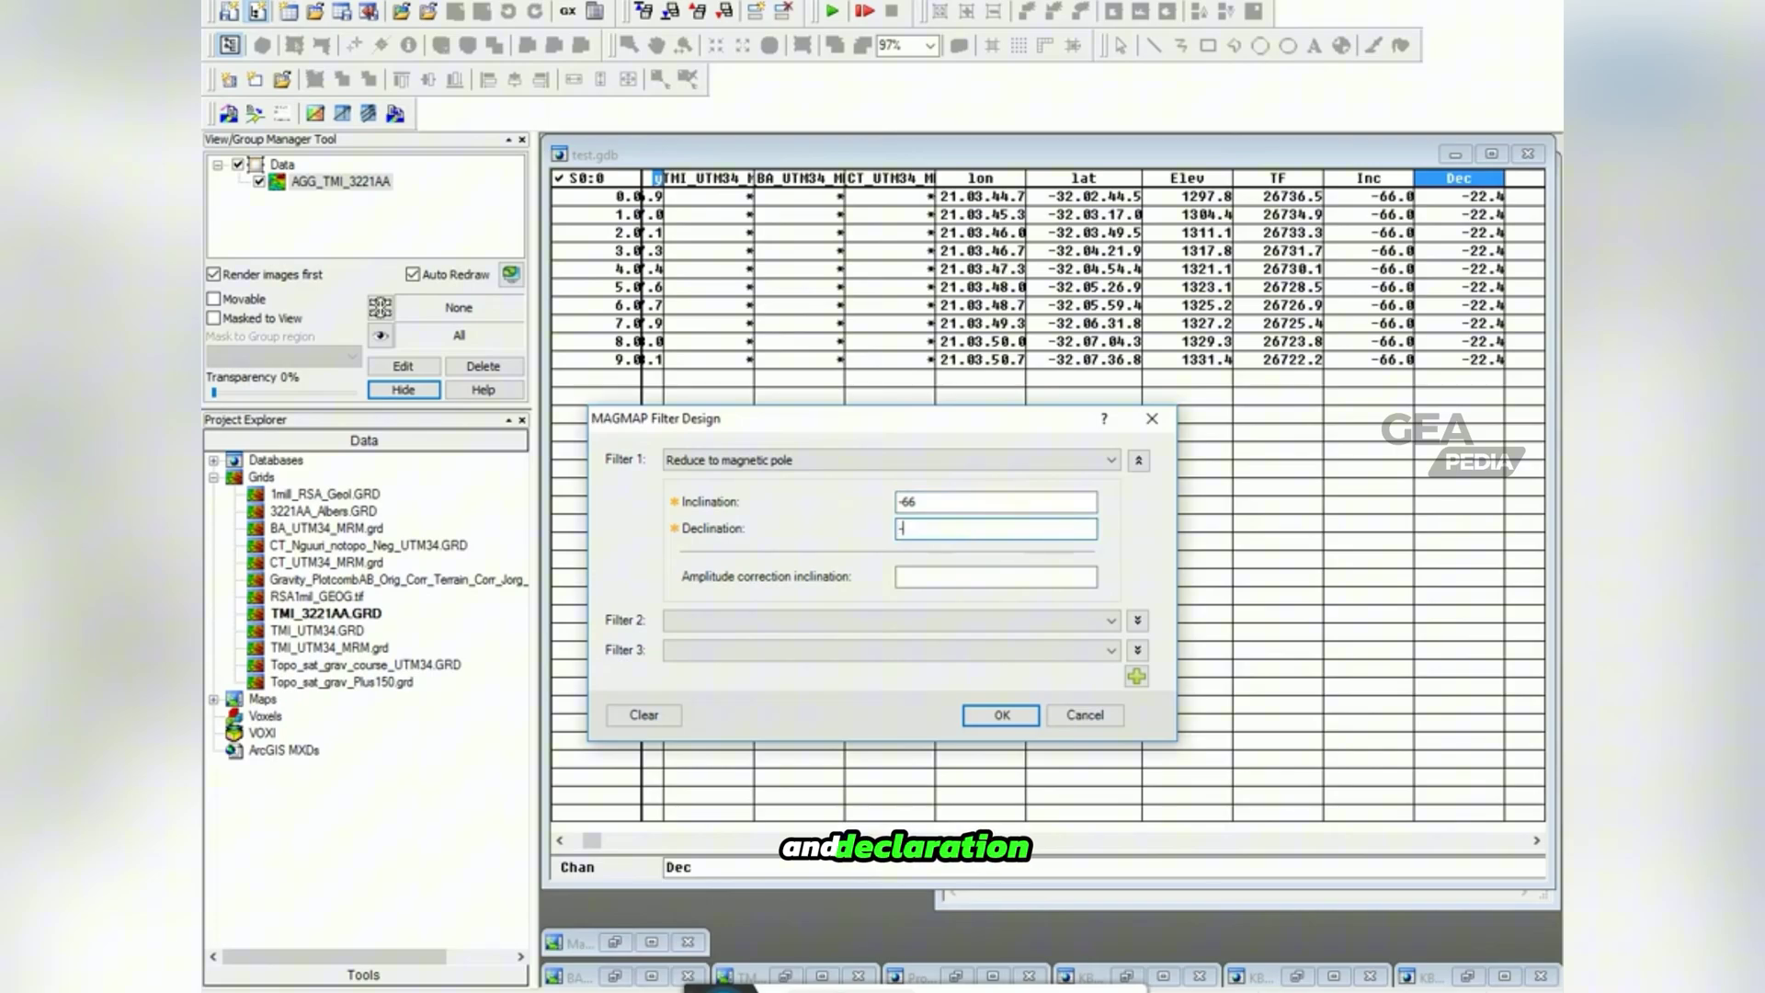
type("-22.4")
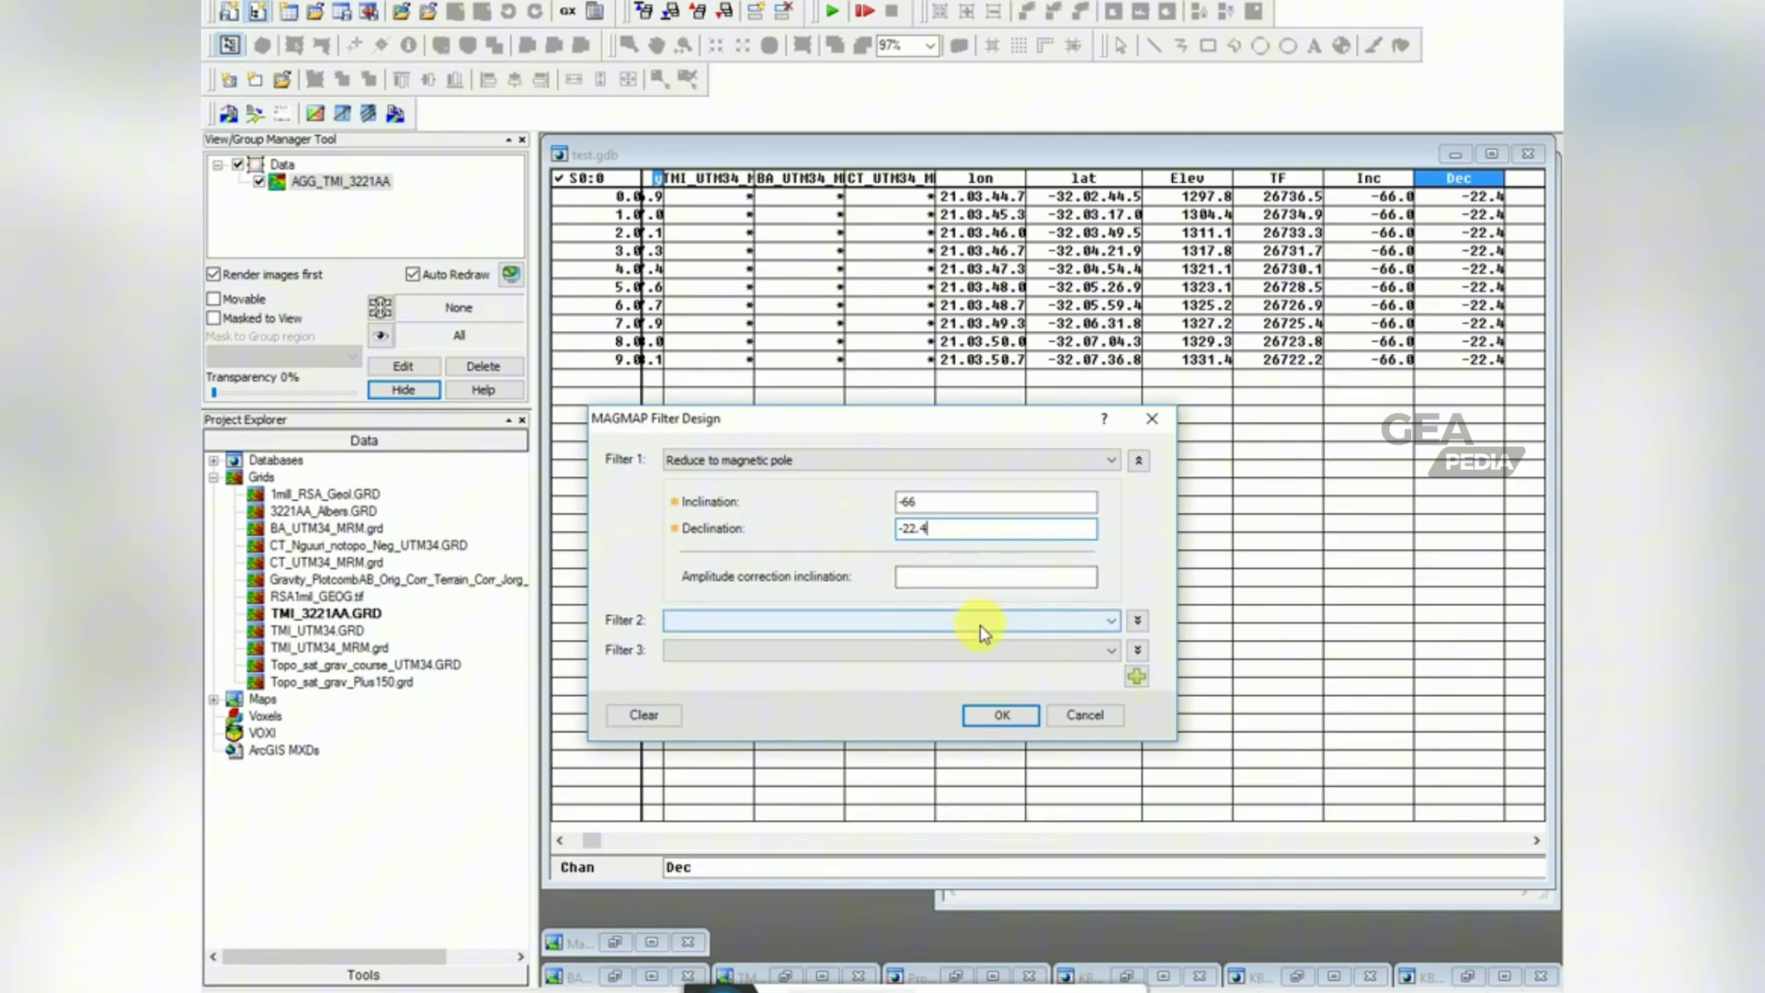
left_click(1001, 716)
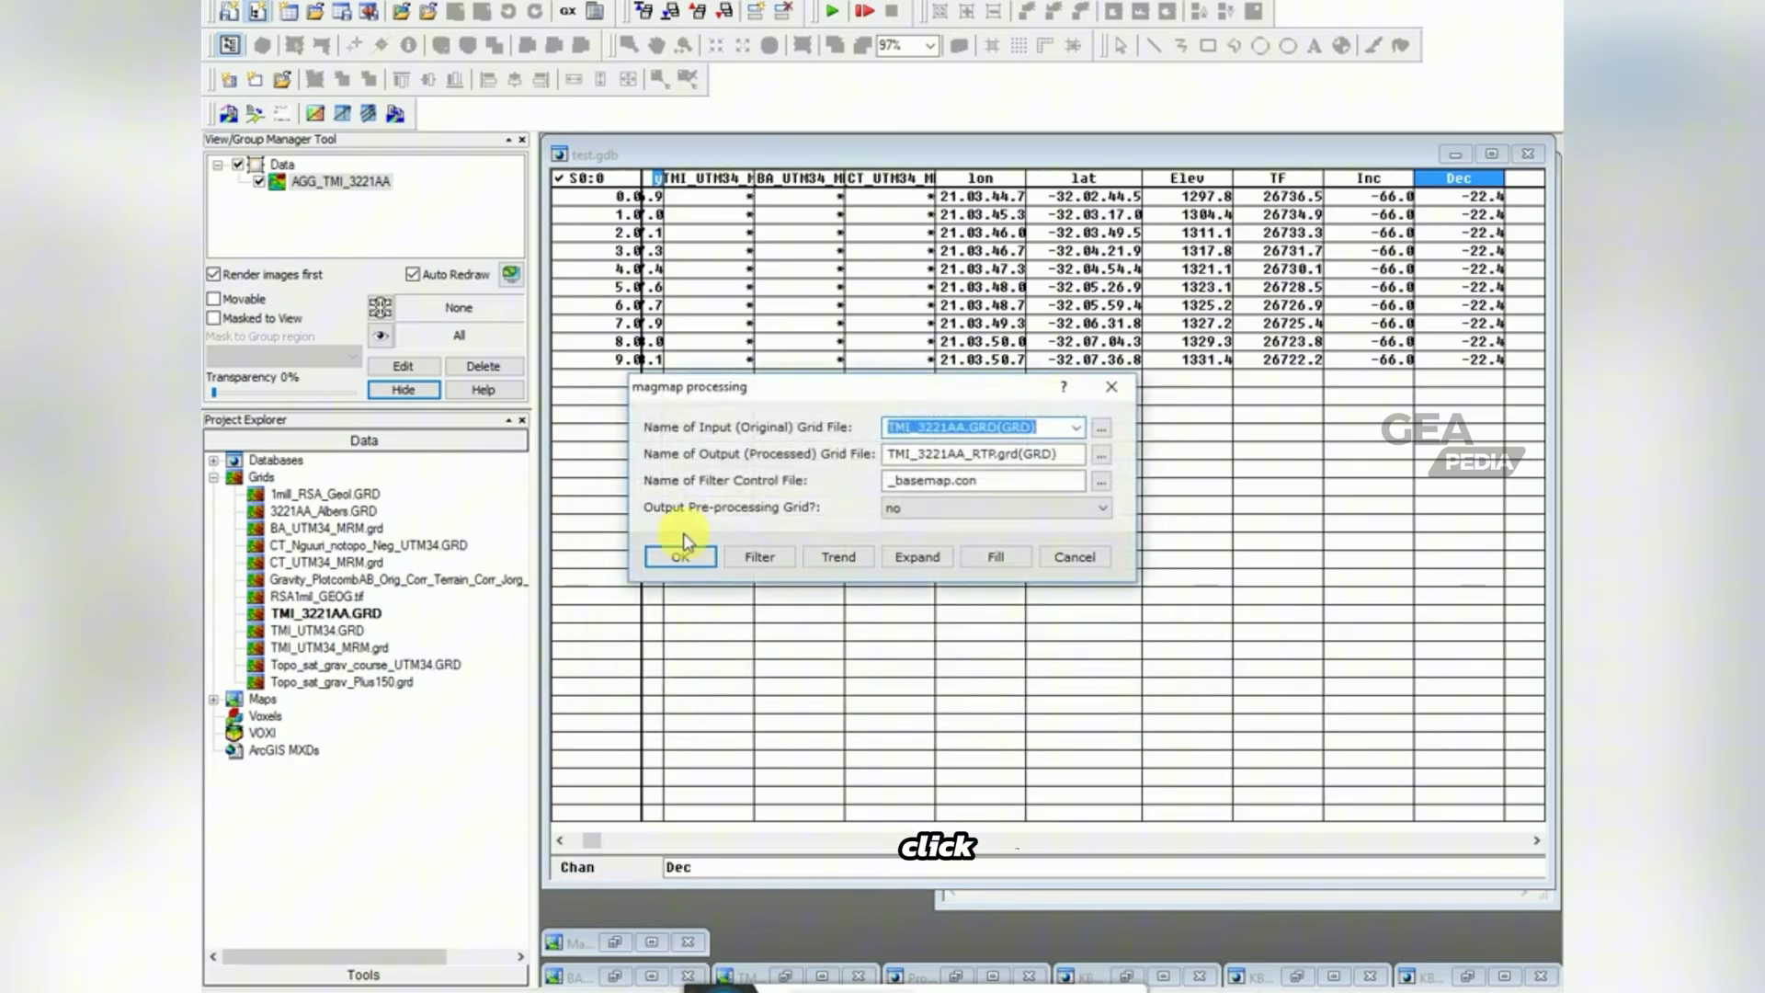
left_click(680, 557)
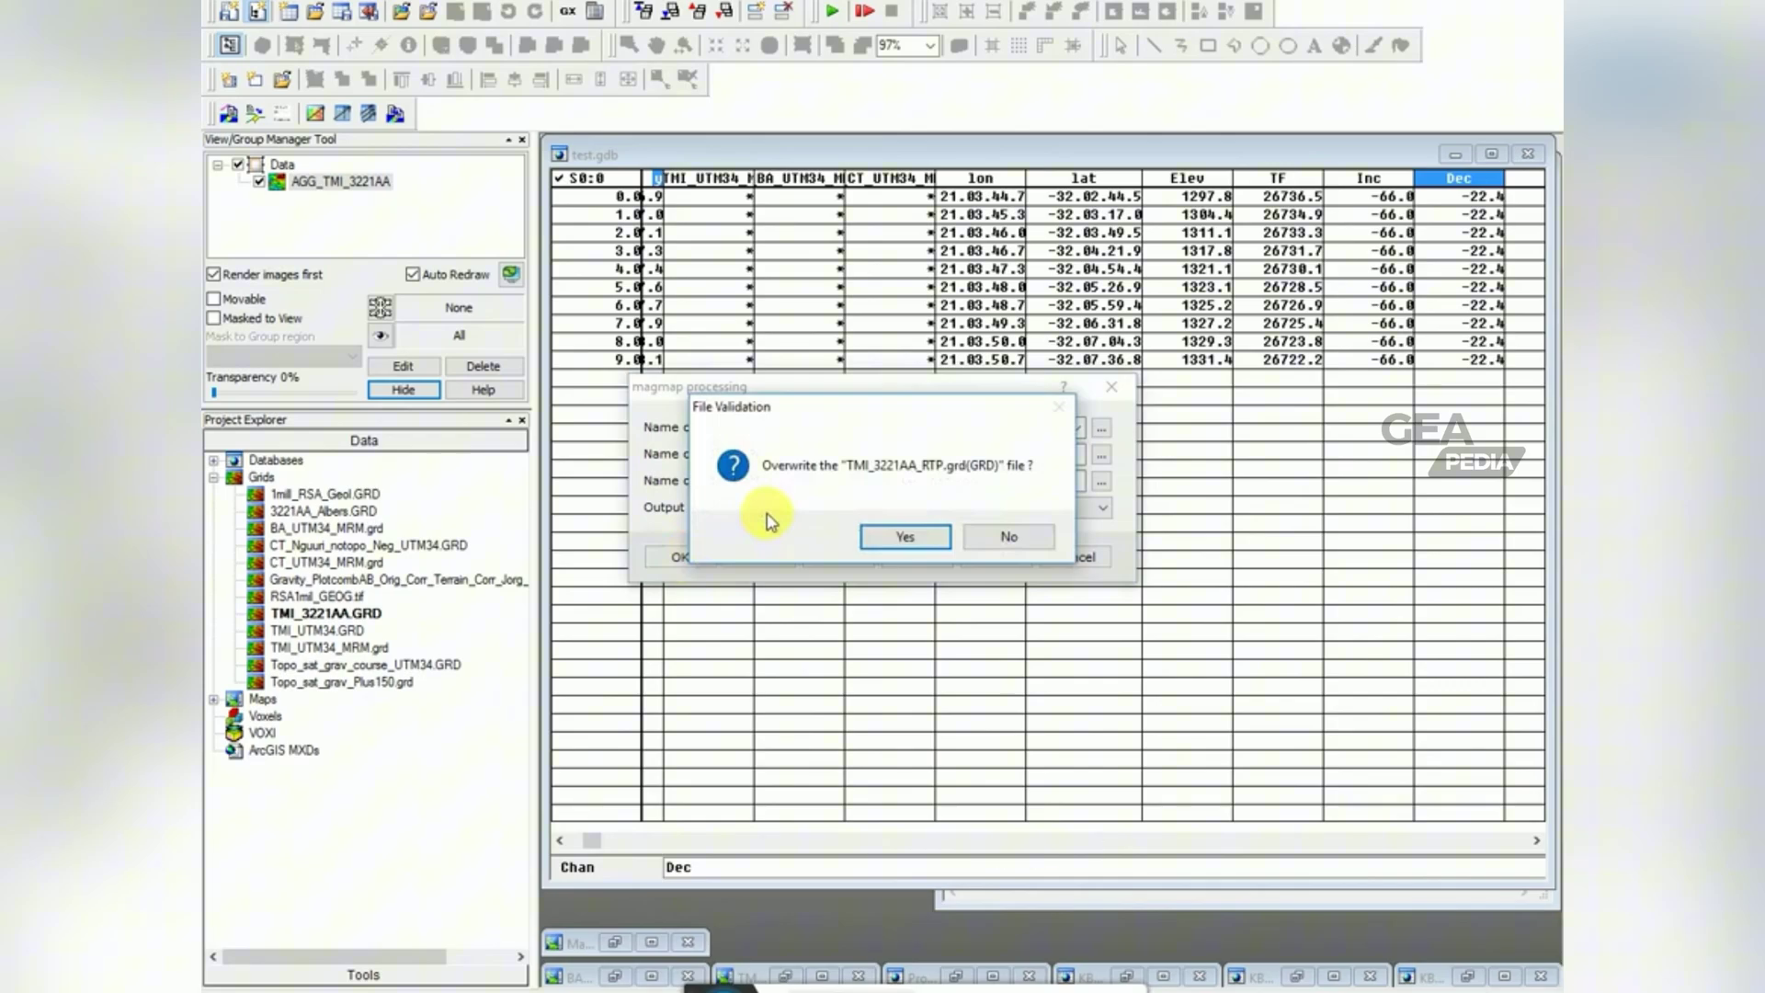
left_click(922, 550)
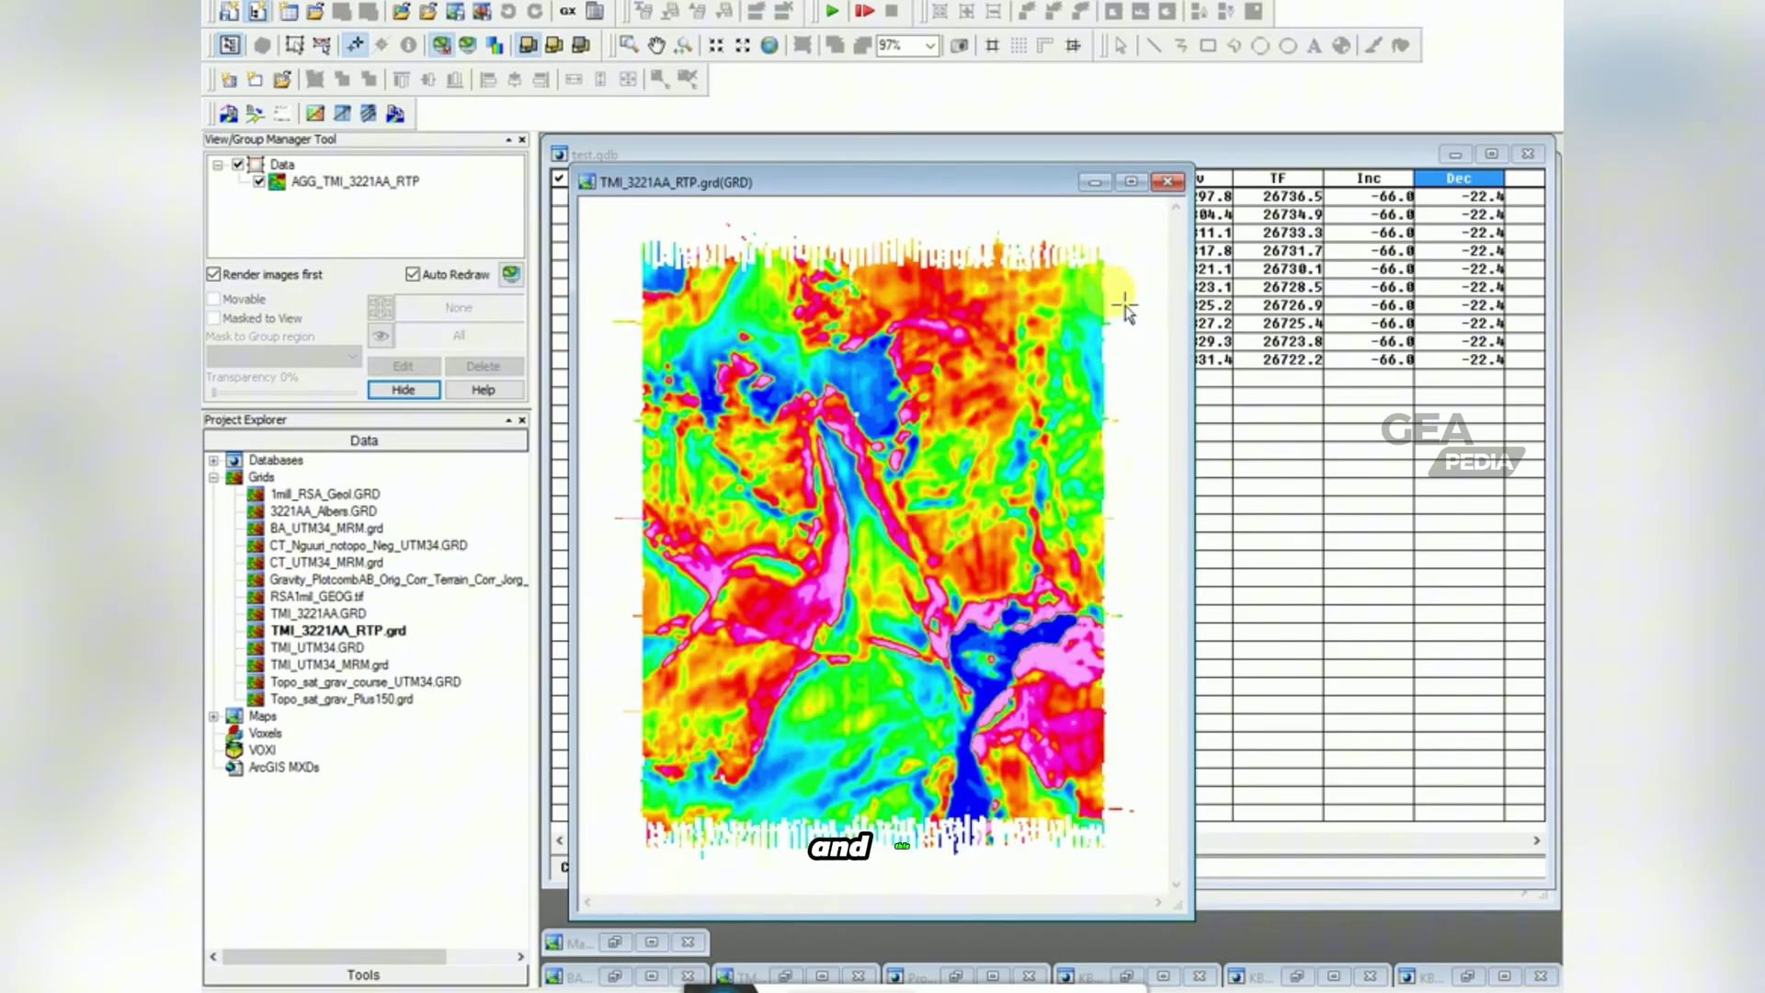
Minimize test.gdb, tile the RTP and TMI windows vertically, and sync both to full extent.
left_click(1461, 156)
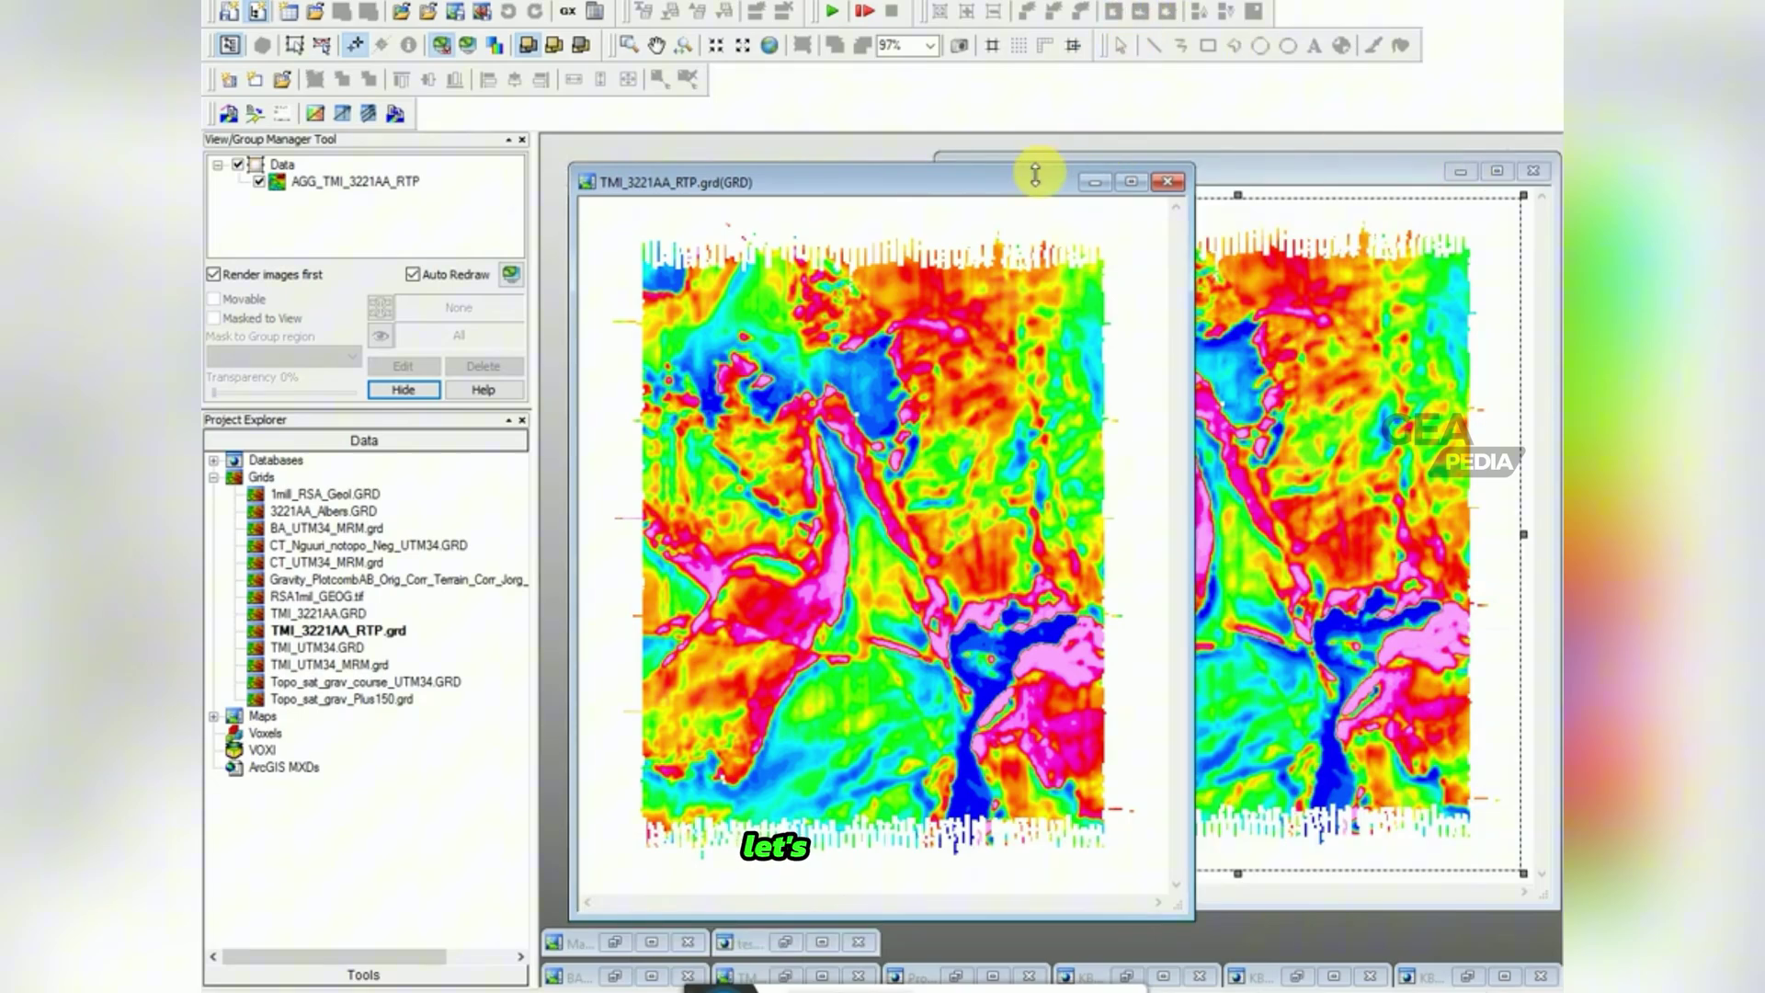
left_click_drag(1021, 174, 953, 179)
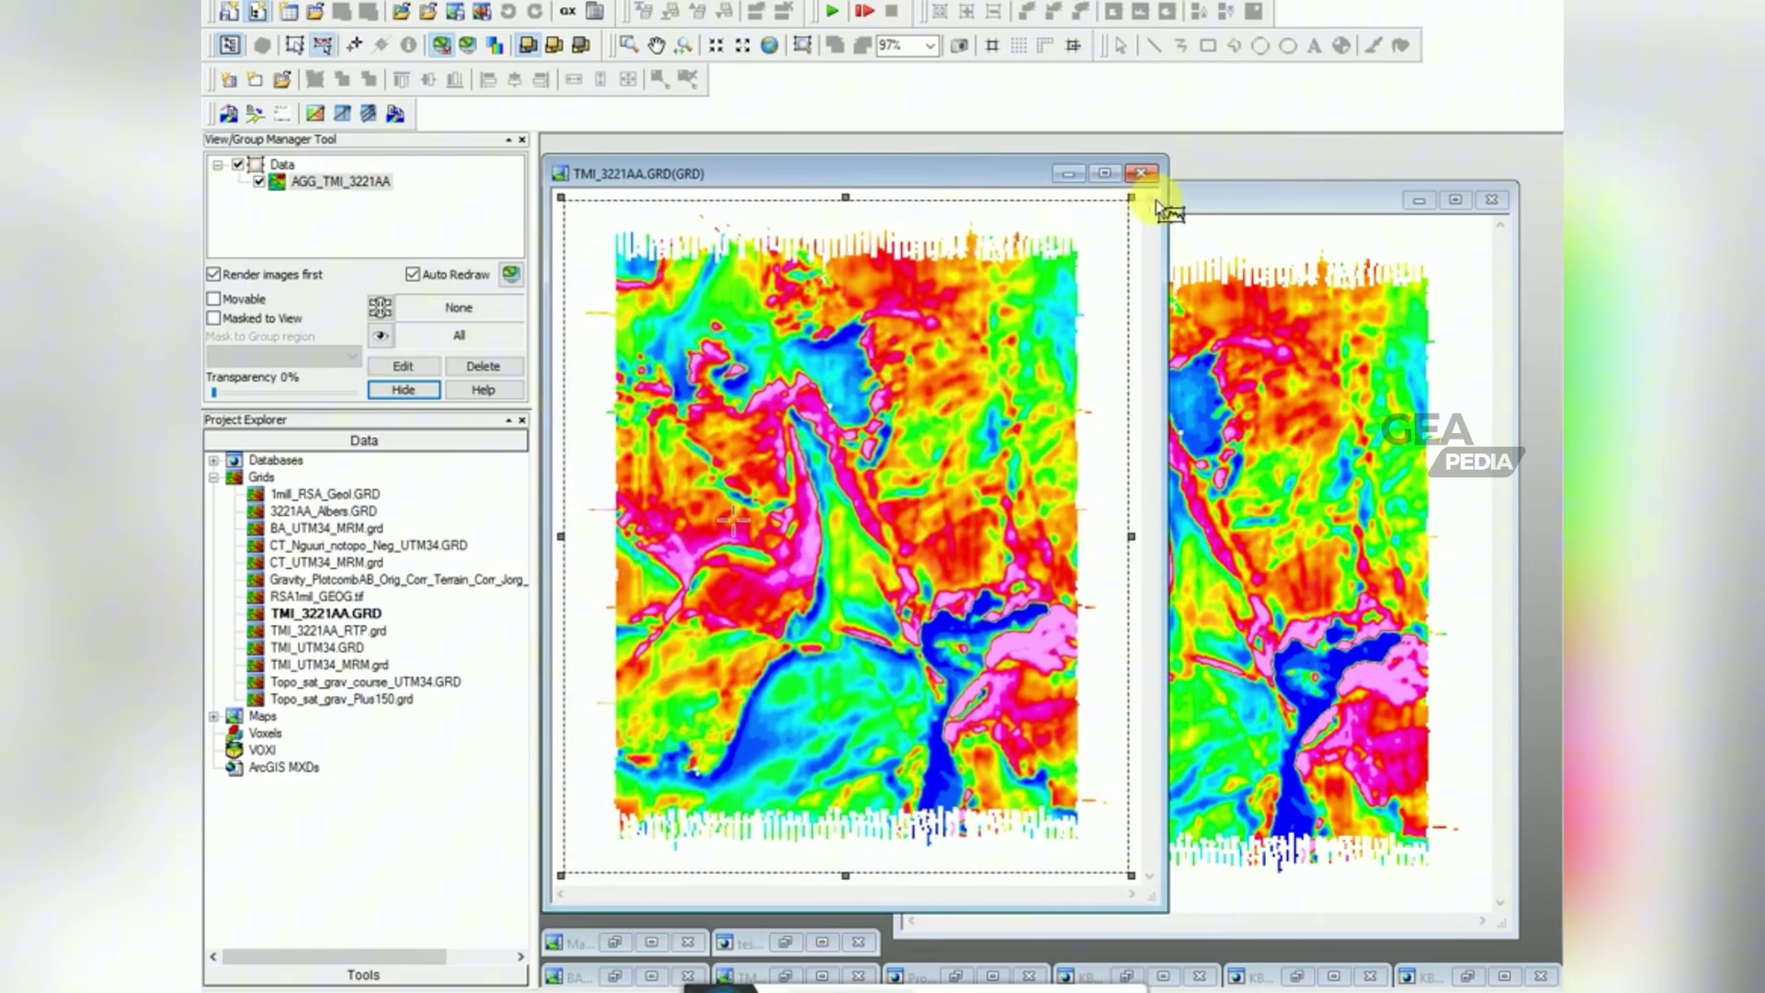
left_click_drag(1217, 204, 1280, 186)
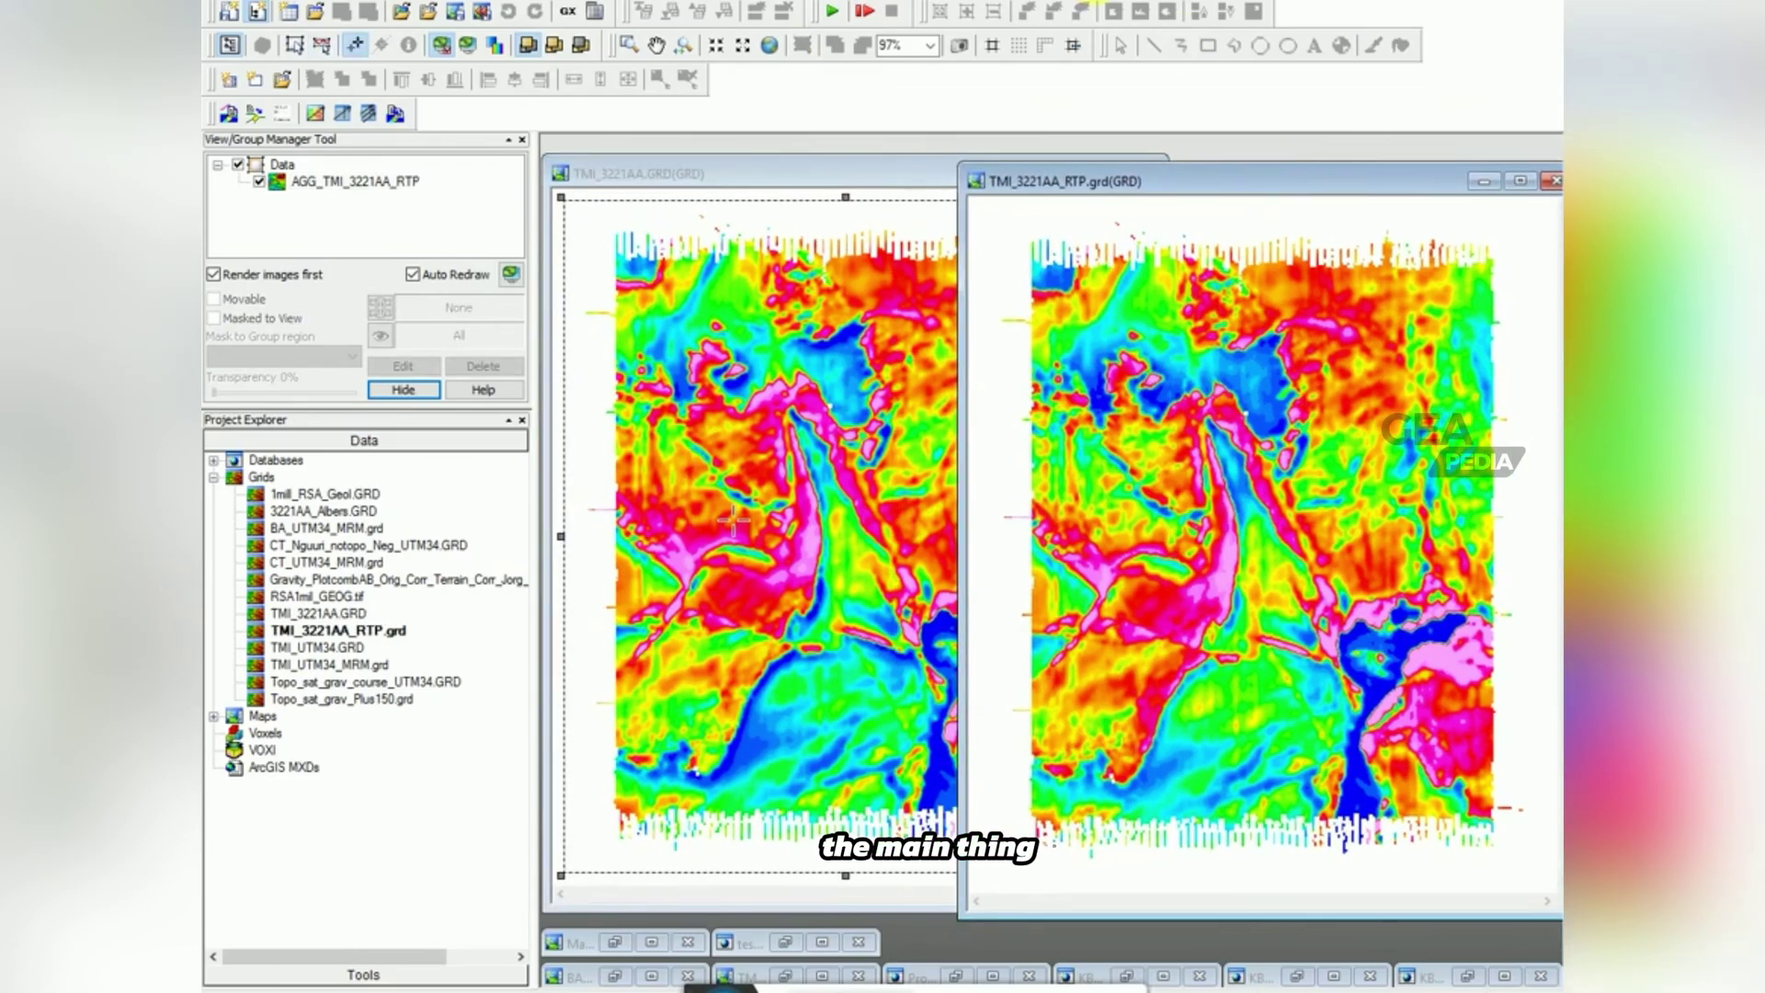
left_click(1145, 2)
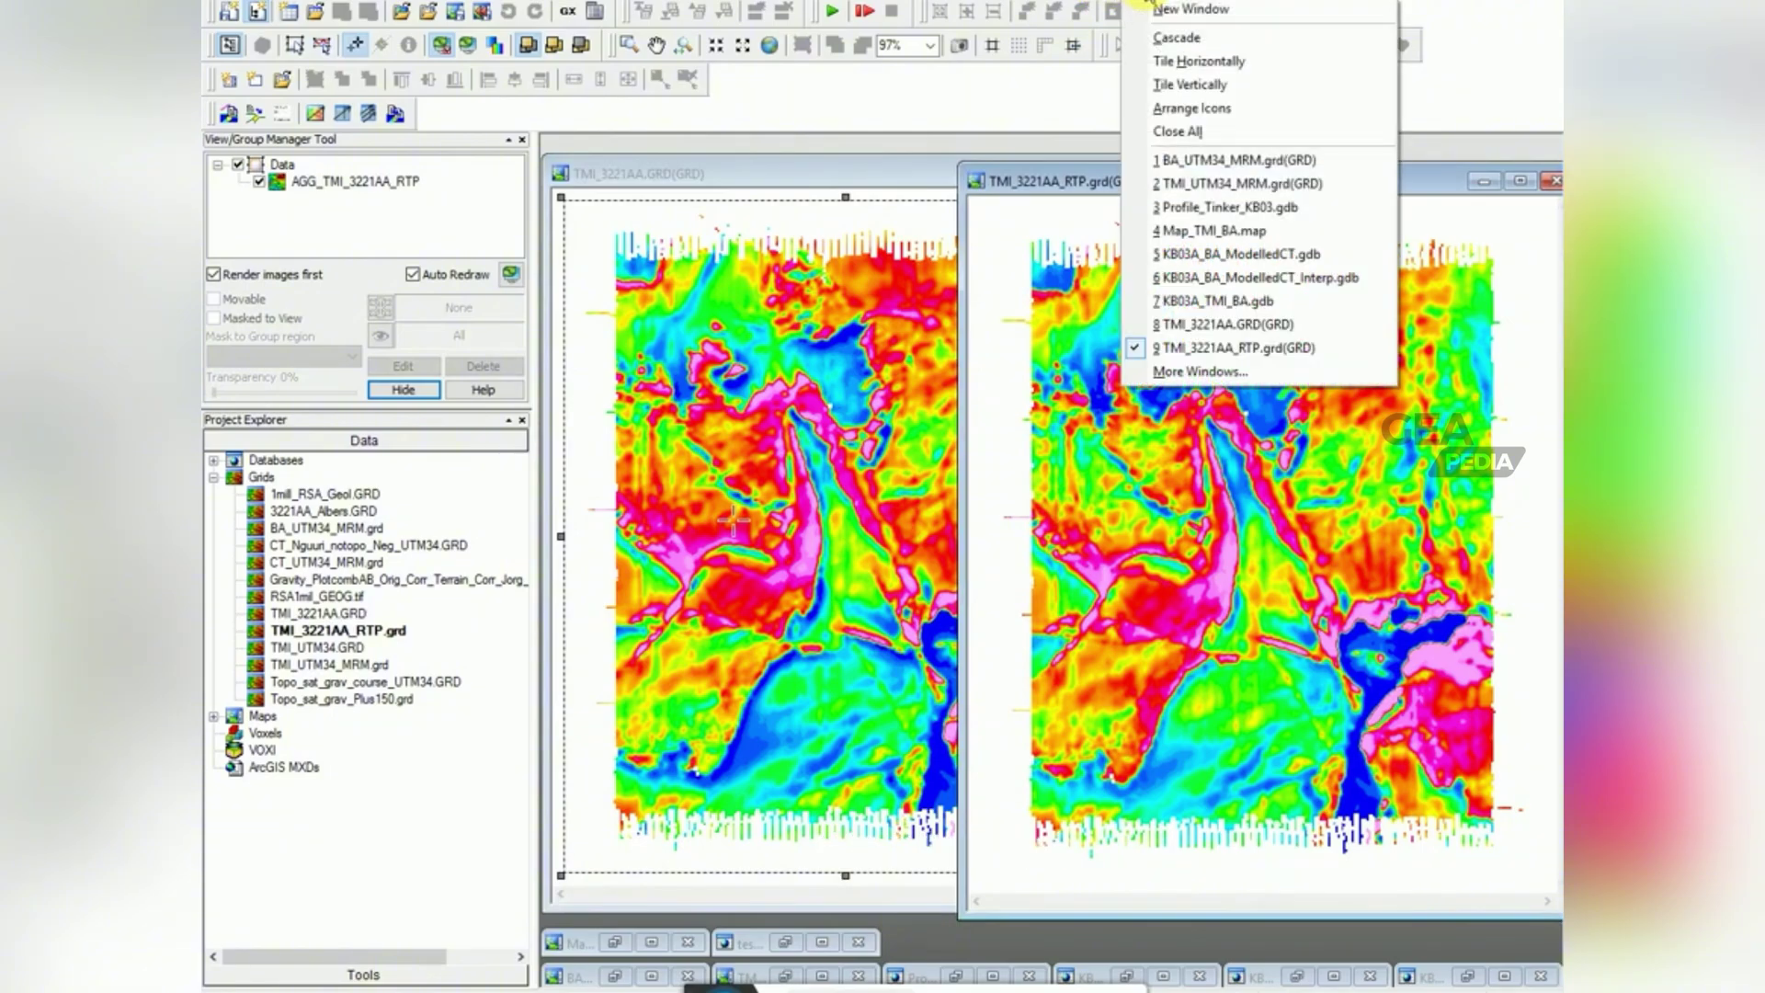
left_click(1193, 90)
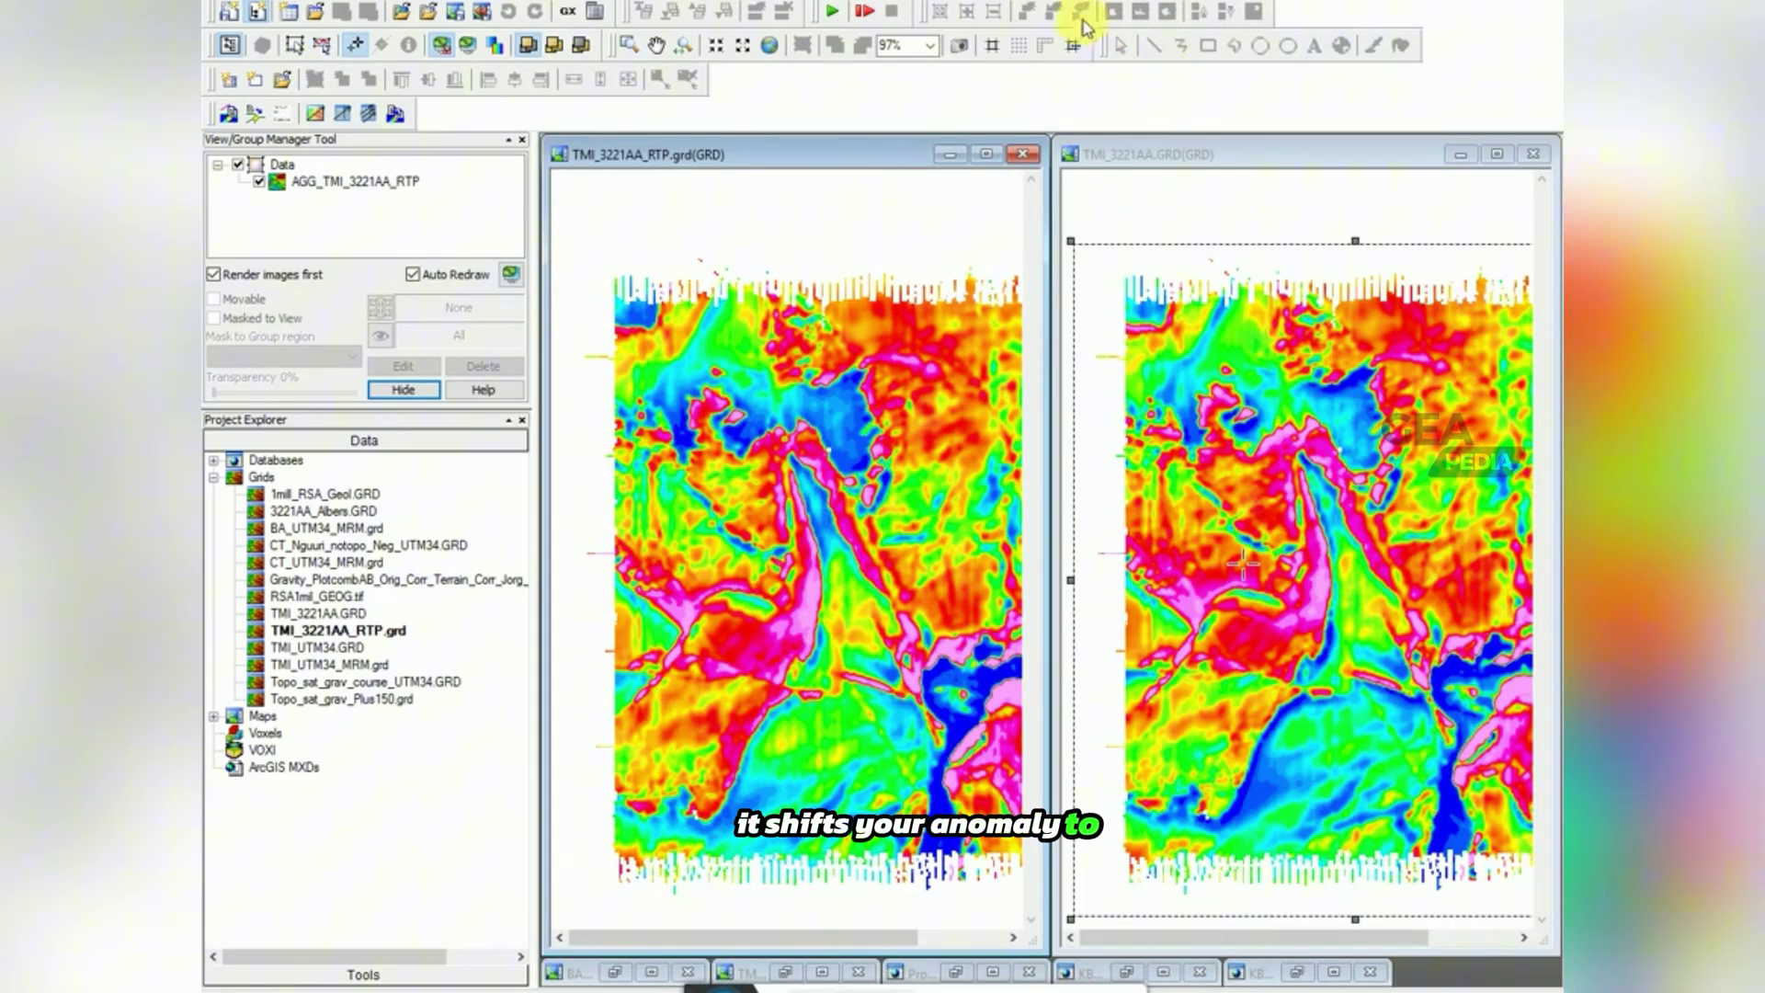
left_click(770, 46)
left_click(553, 46)
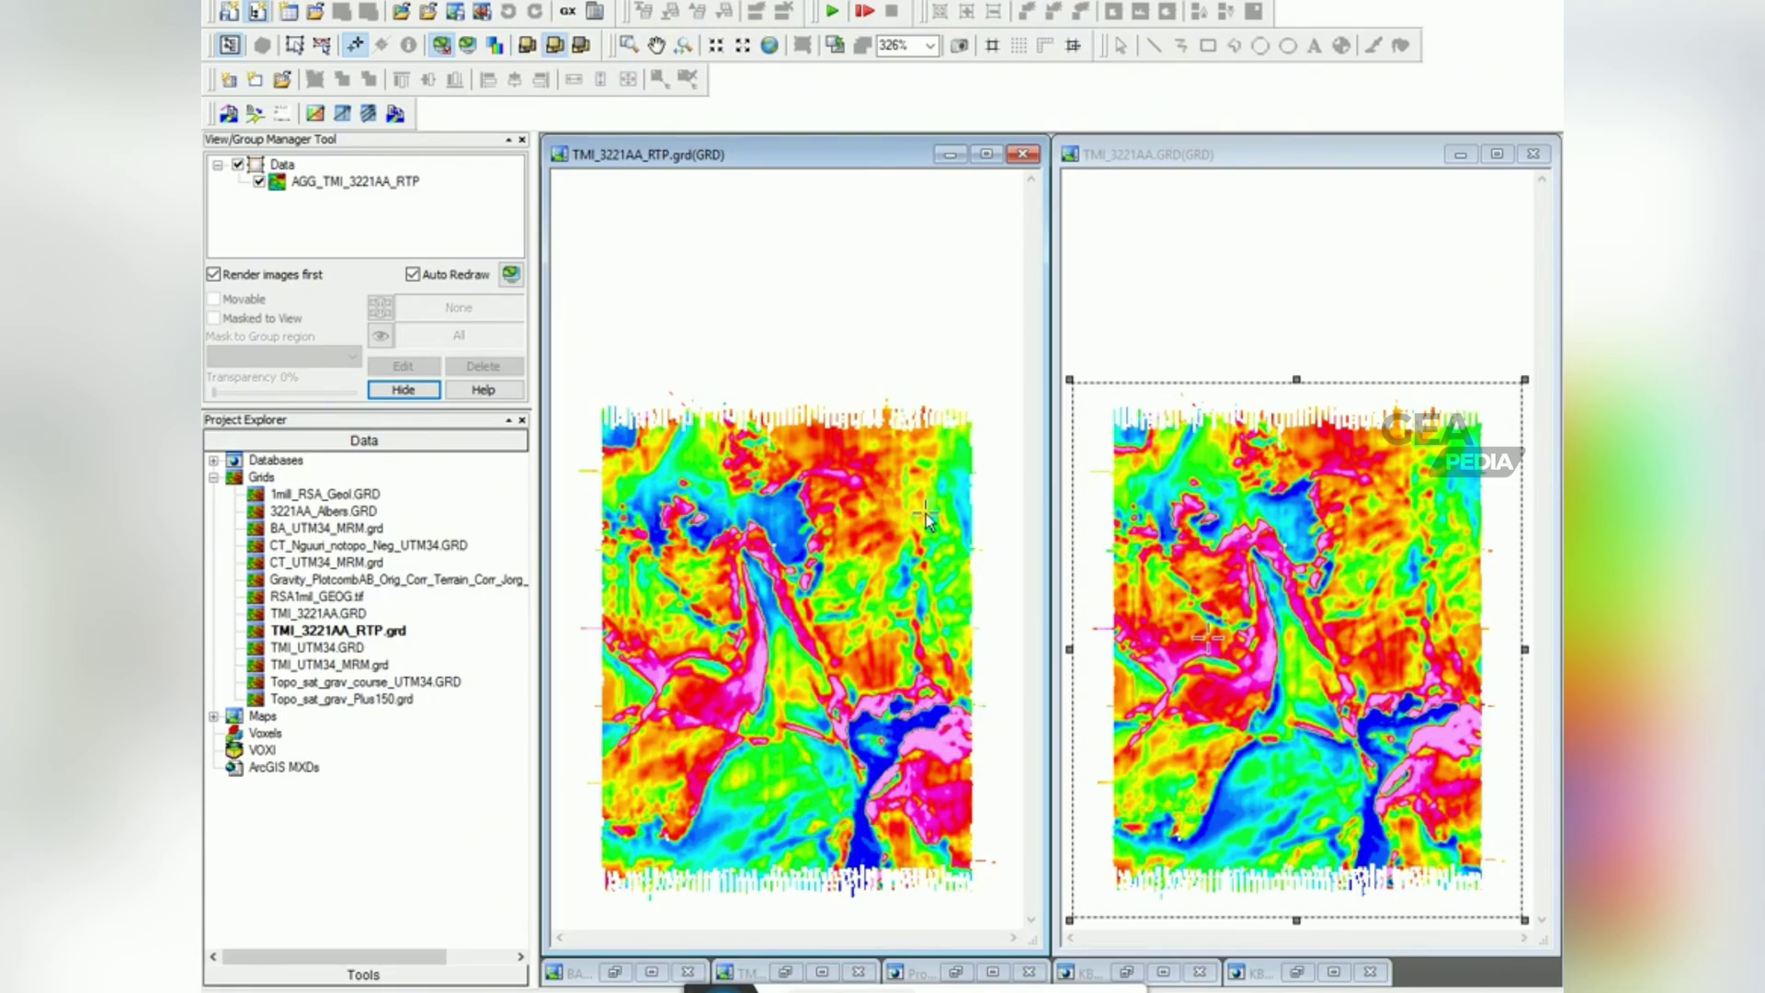
Click five spots on the RTP grid to compare locations across both linked grids.
left_click(855, 755)
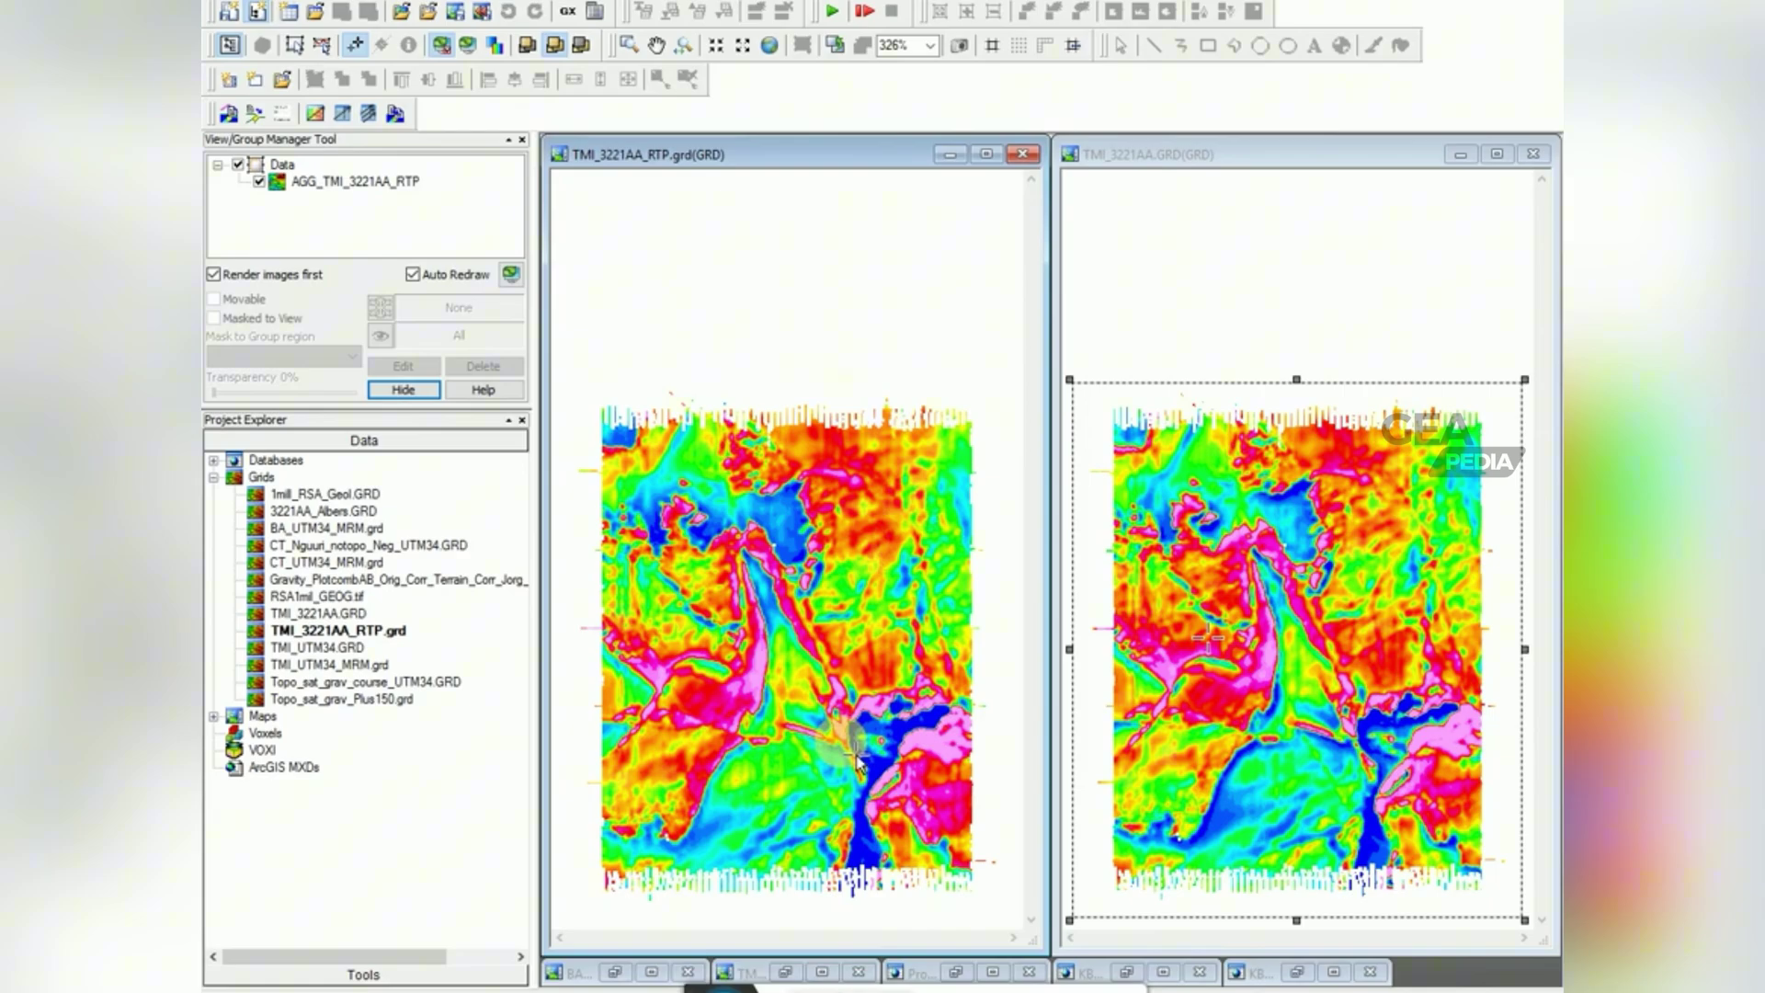
left_click(765, 805)
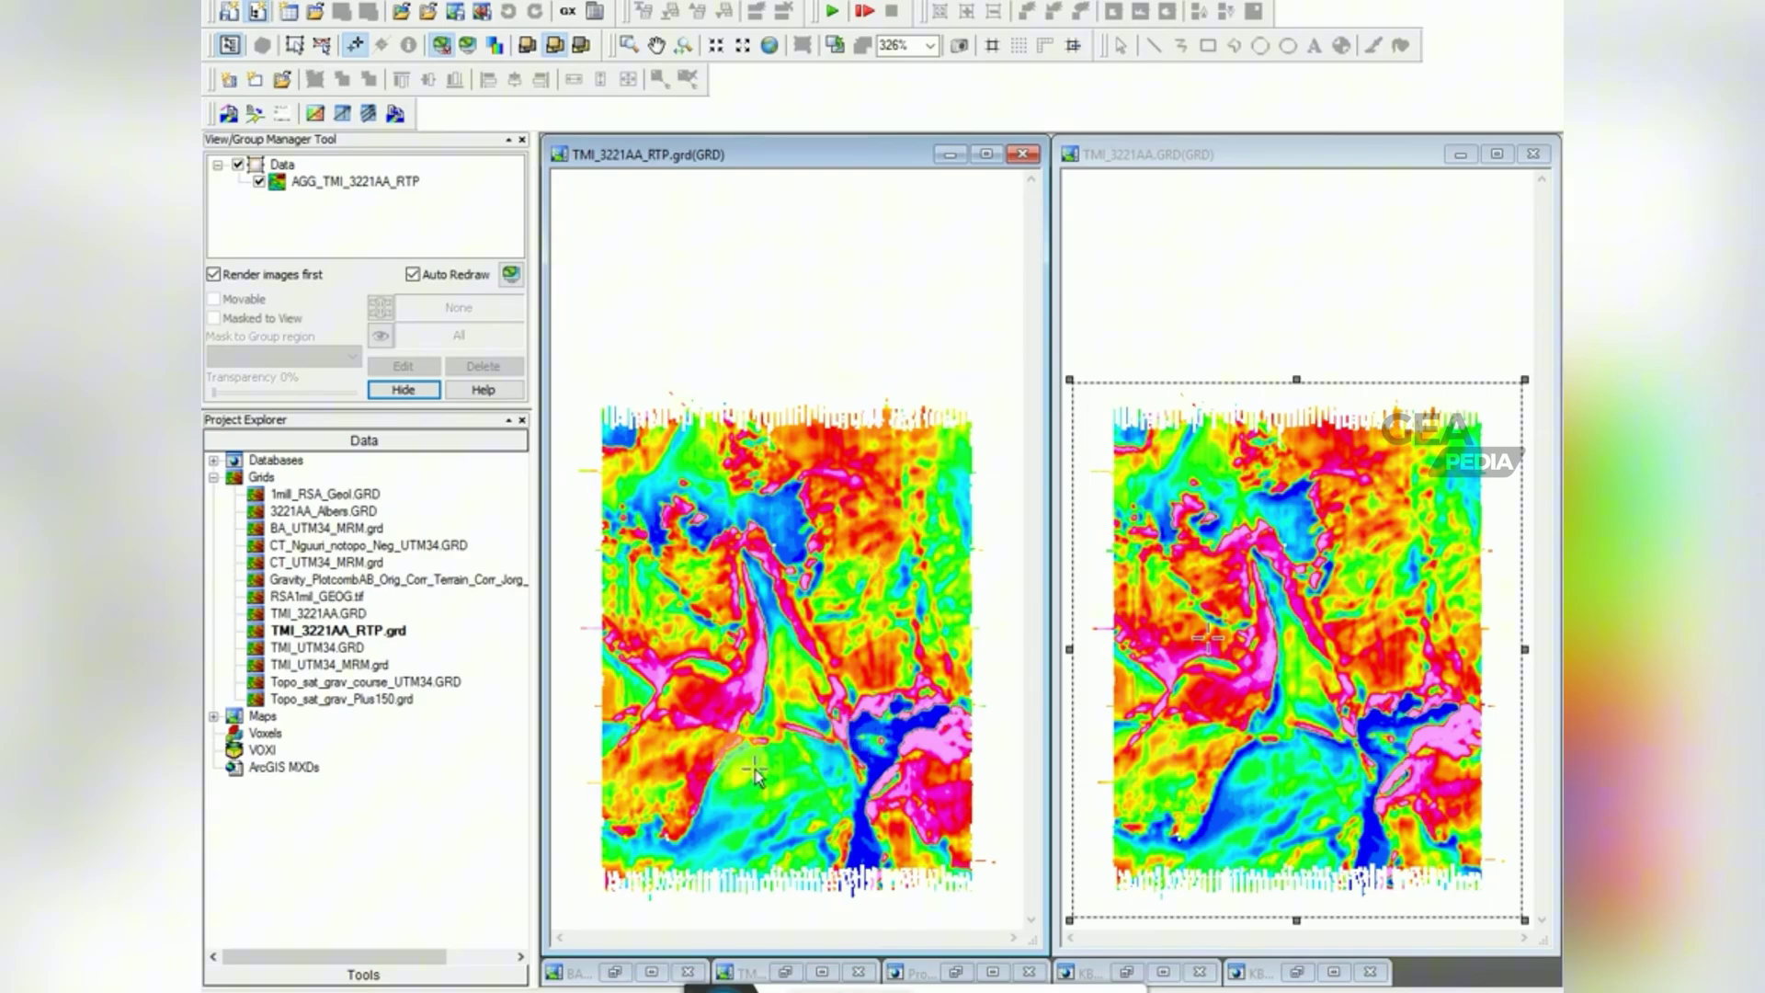
left_click(704, 821)
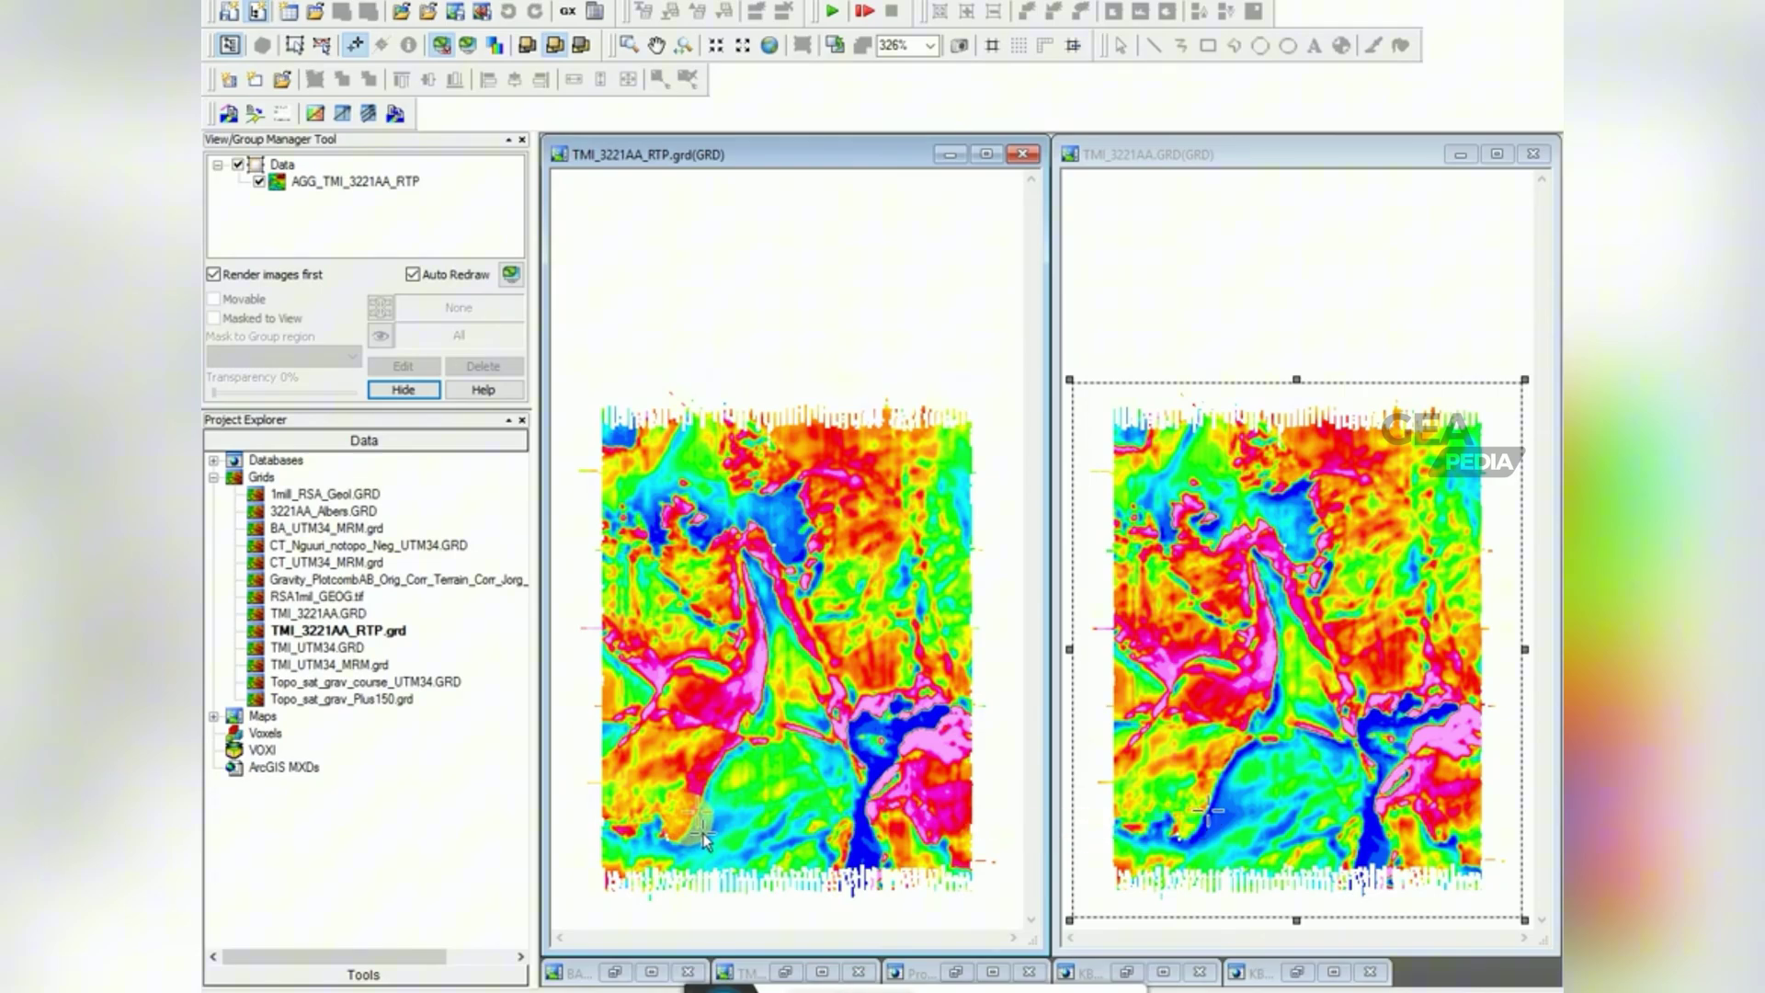
left_click(834, 776)
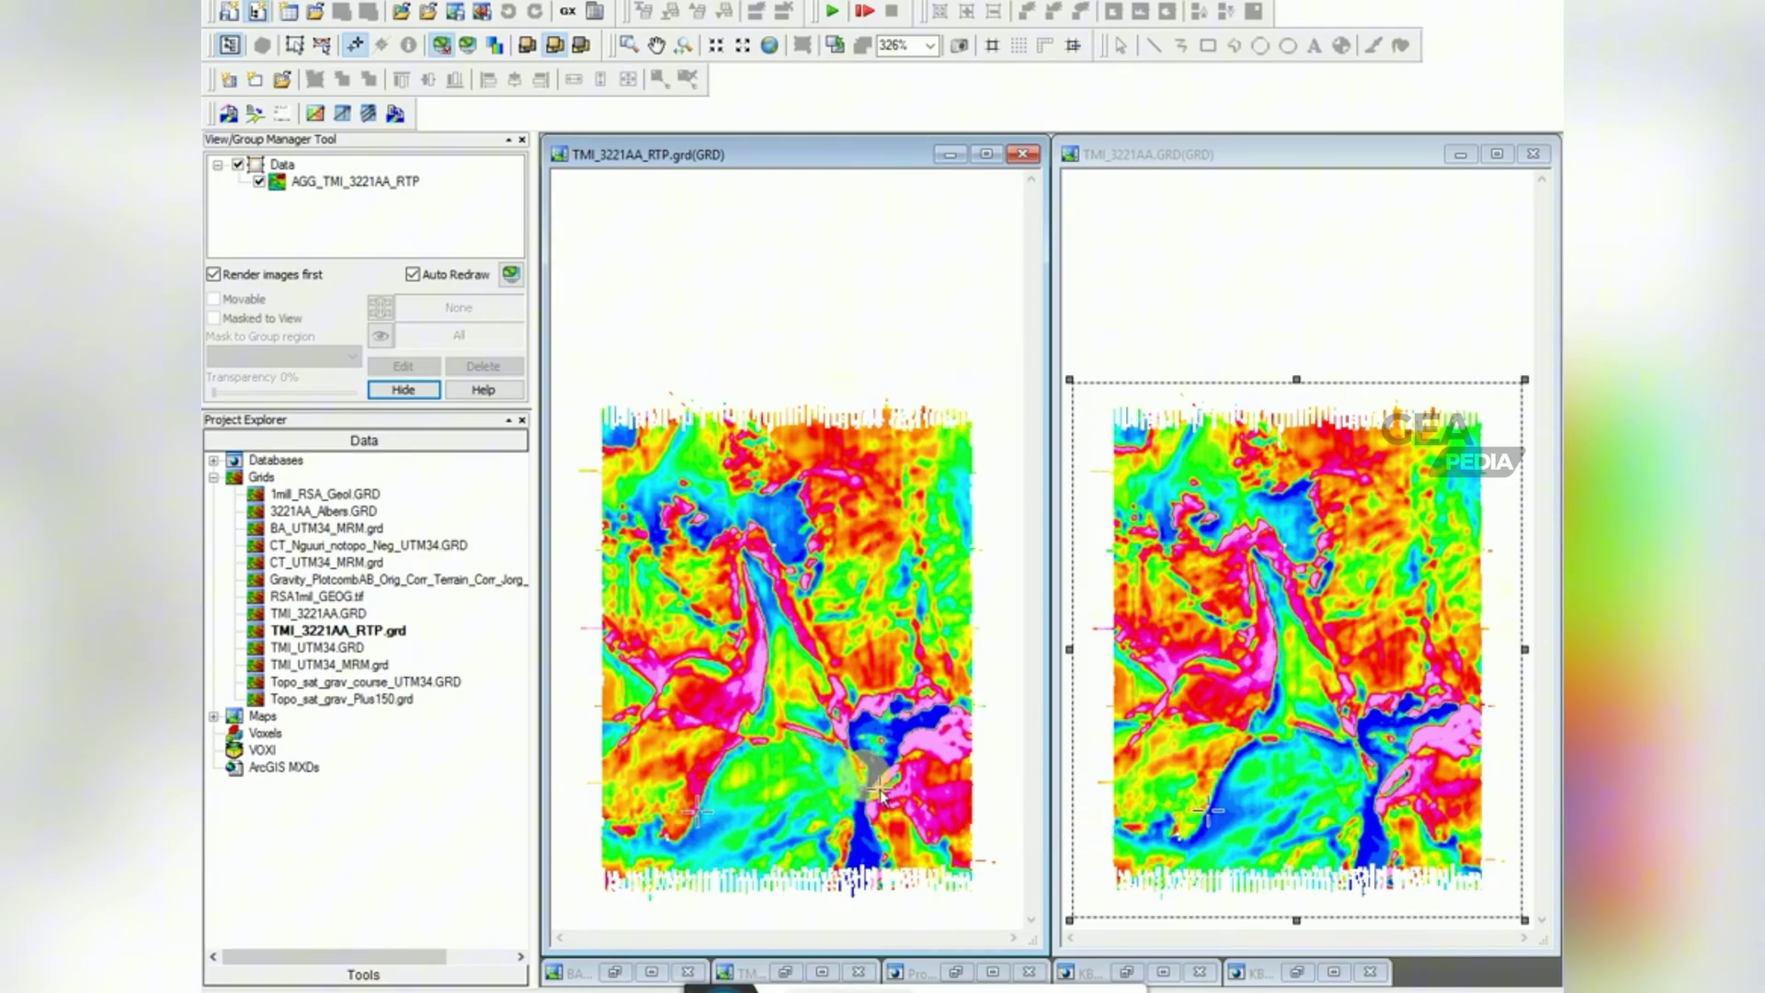
left_click(876, 864)
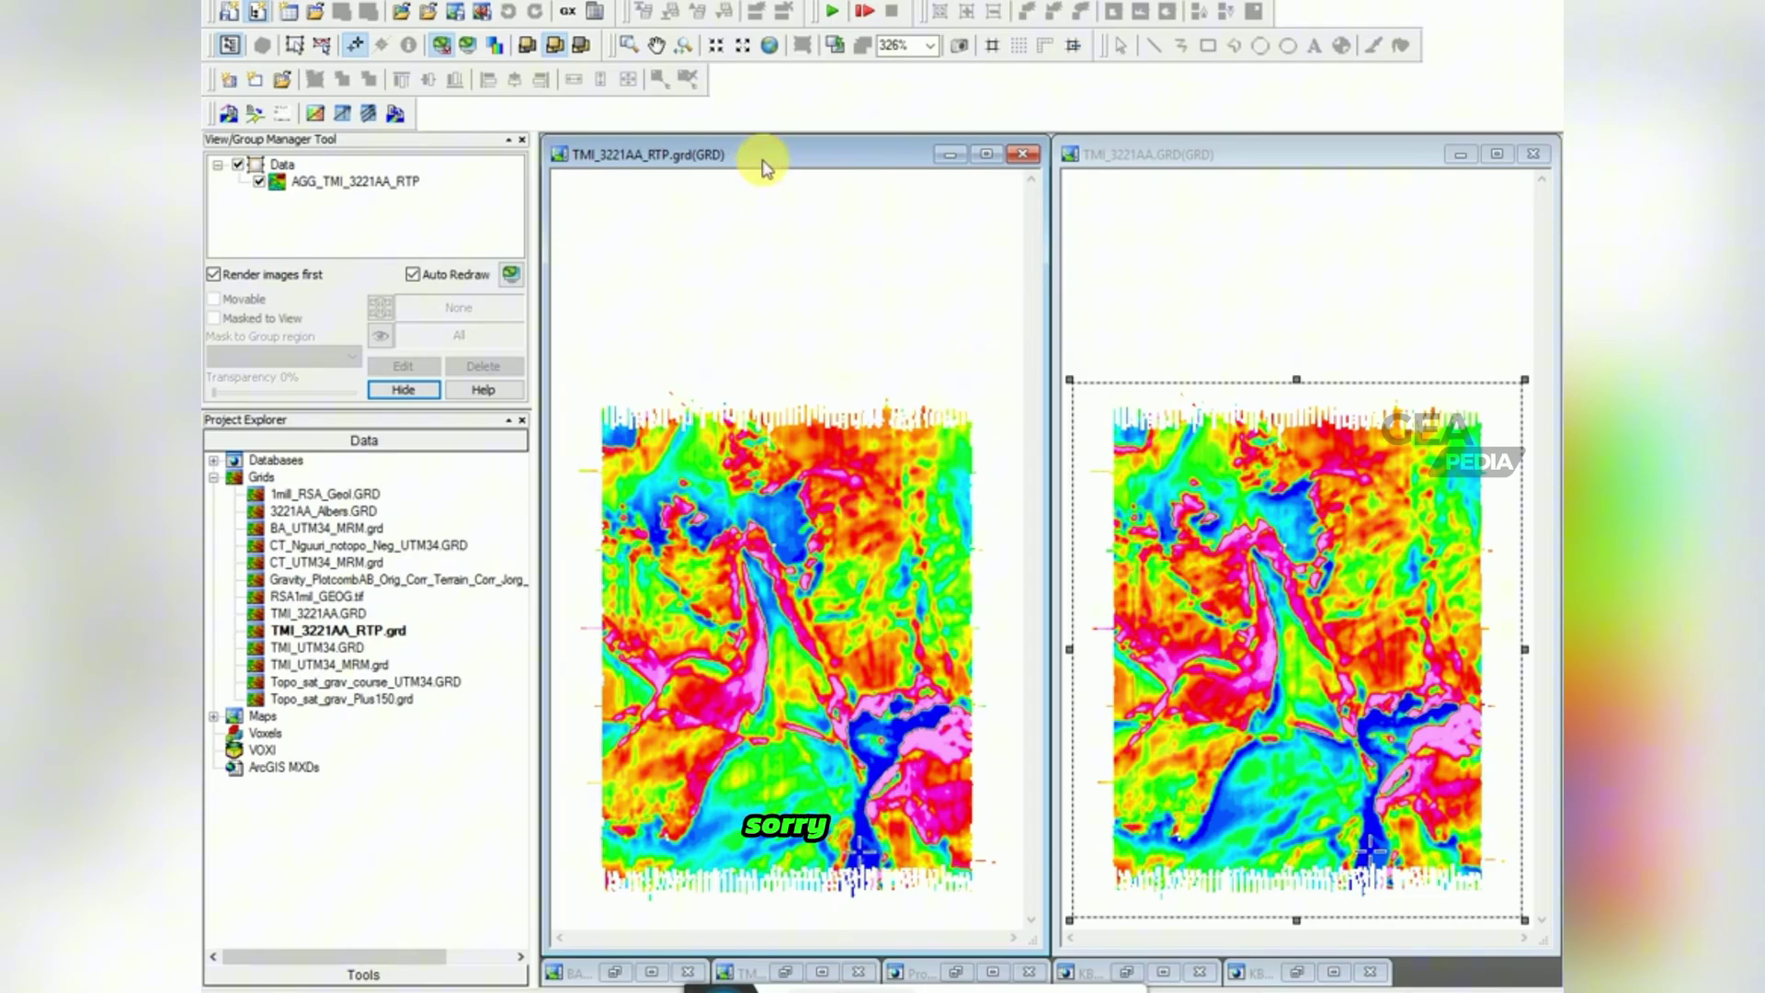
Put TMI_3221AA.GRD on the left and TMI_3221AA_RTP.grd on the right, then activate each view.
left_click_drag(768, 157, 1310, 269)
left_click_drag(1298, 166, 783, 164)
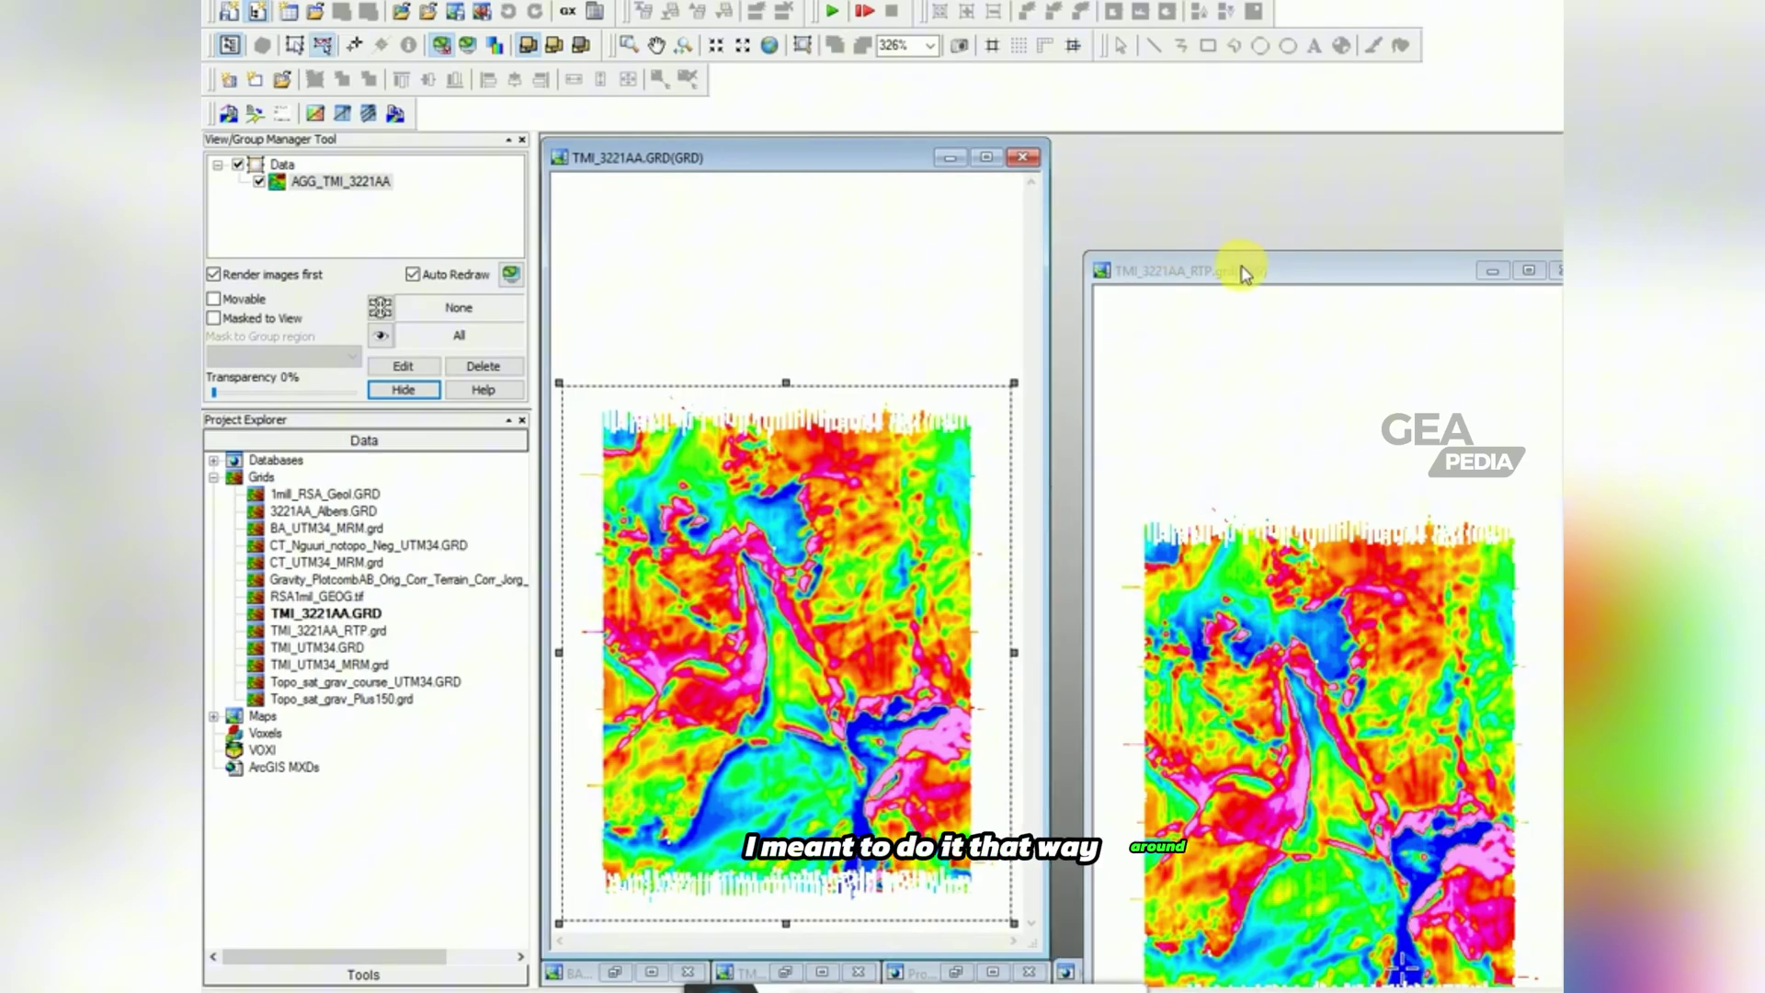
left_click_drag(1241, 269, 1218, 172)
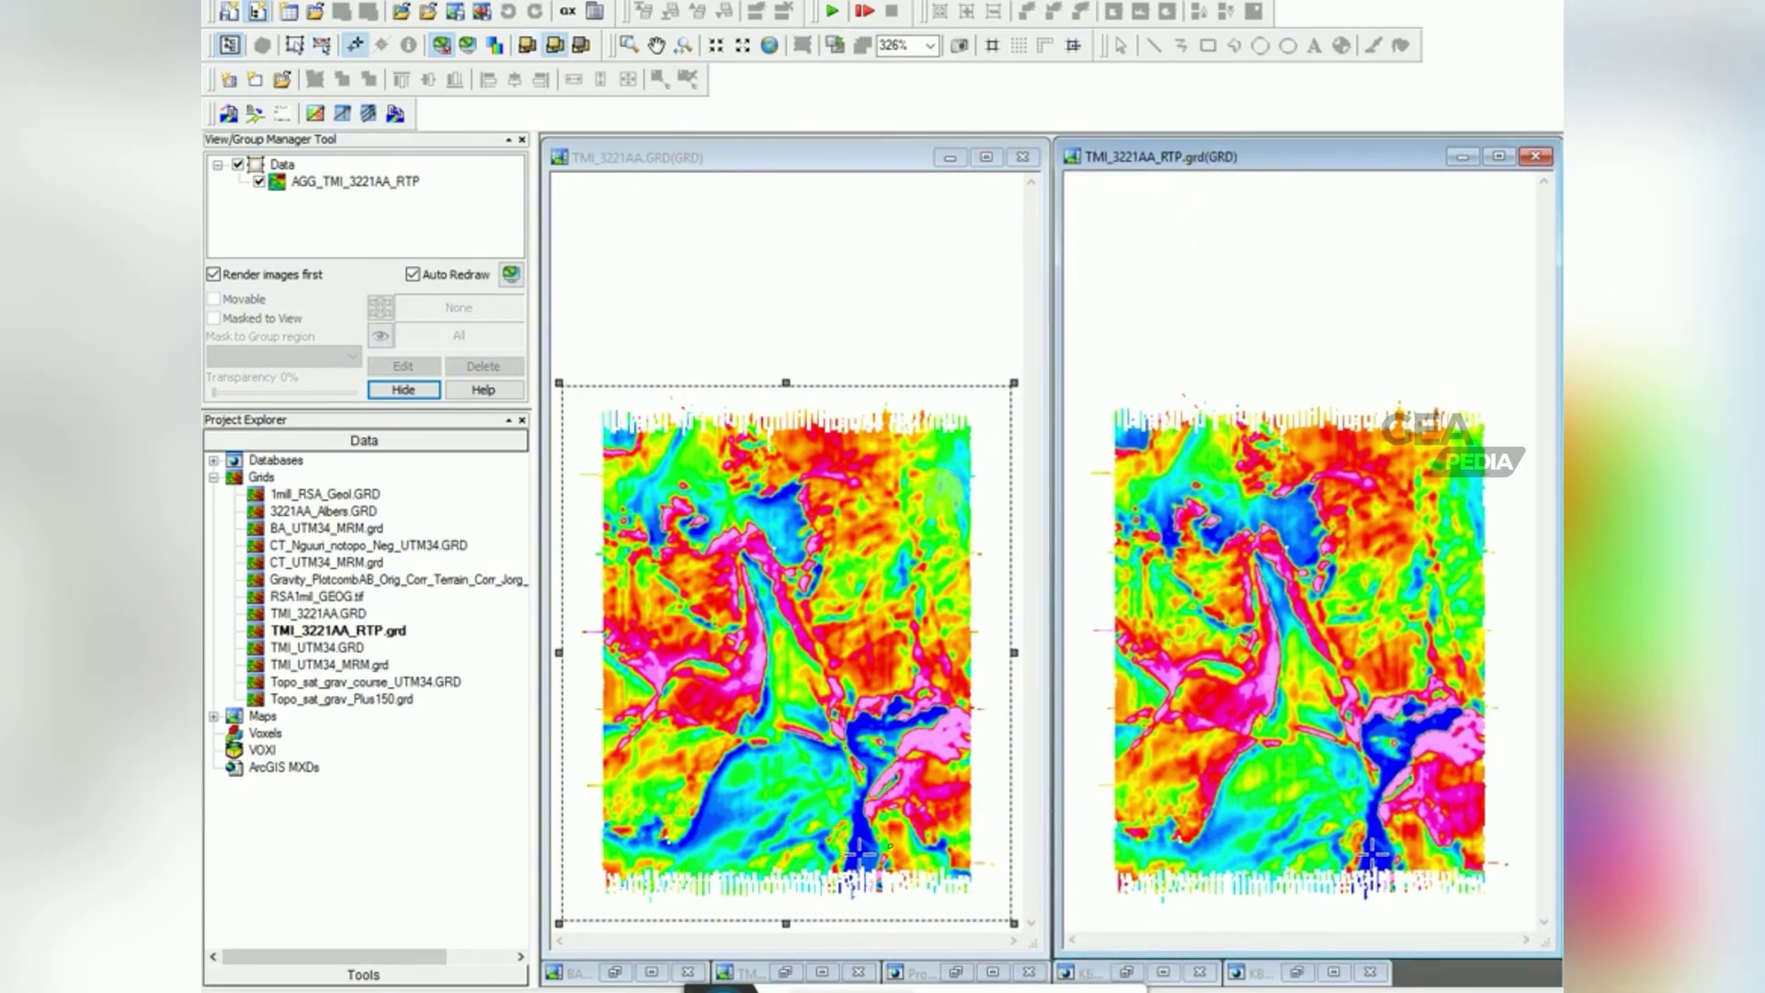
left_click(721, 791)
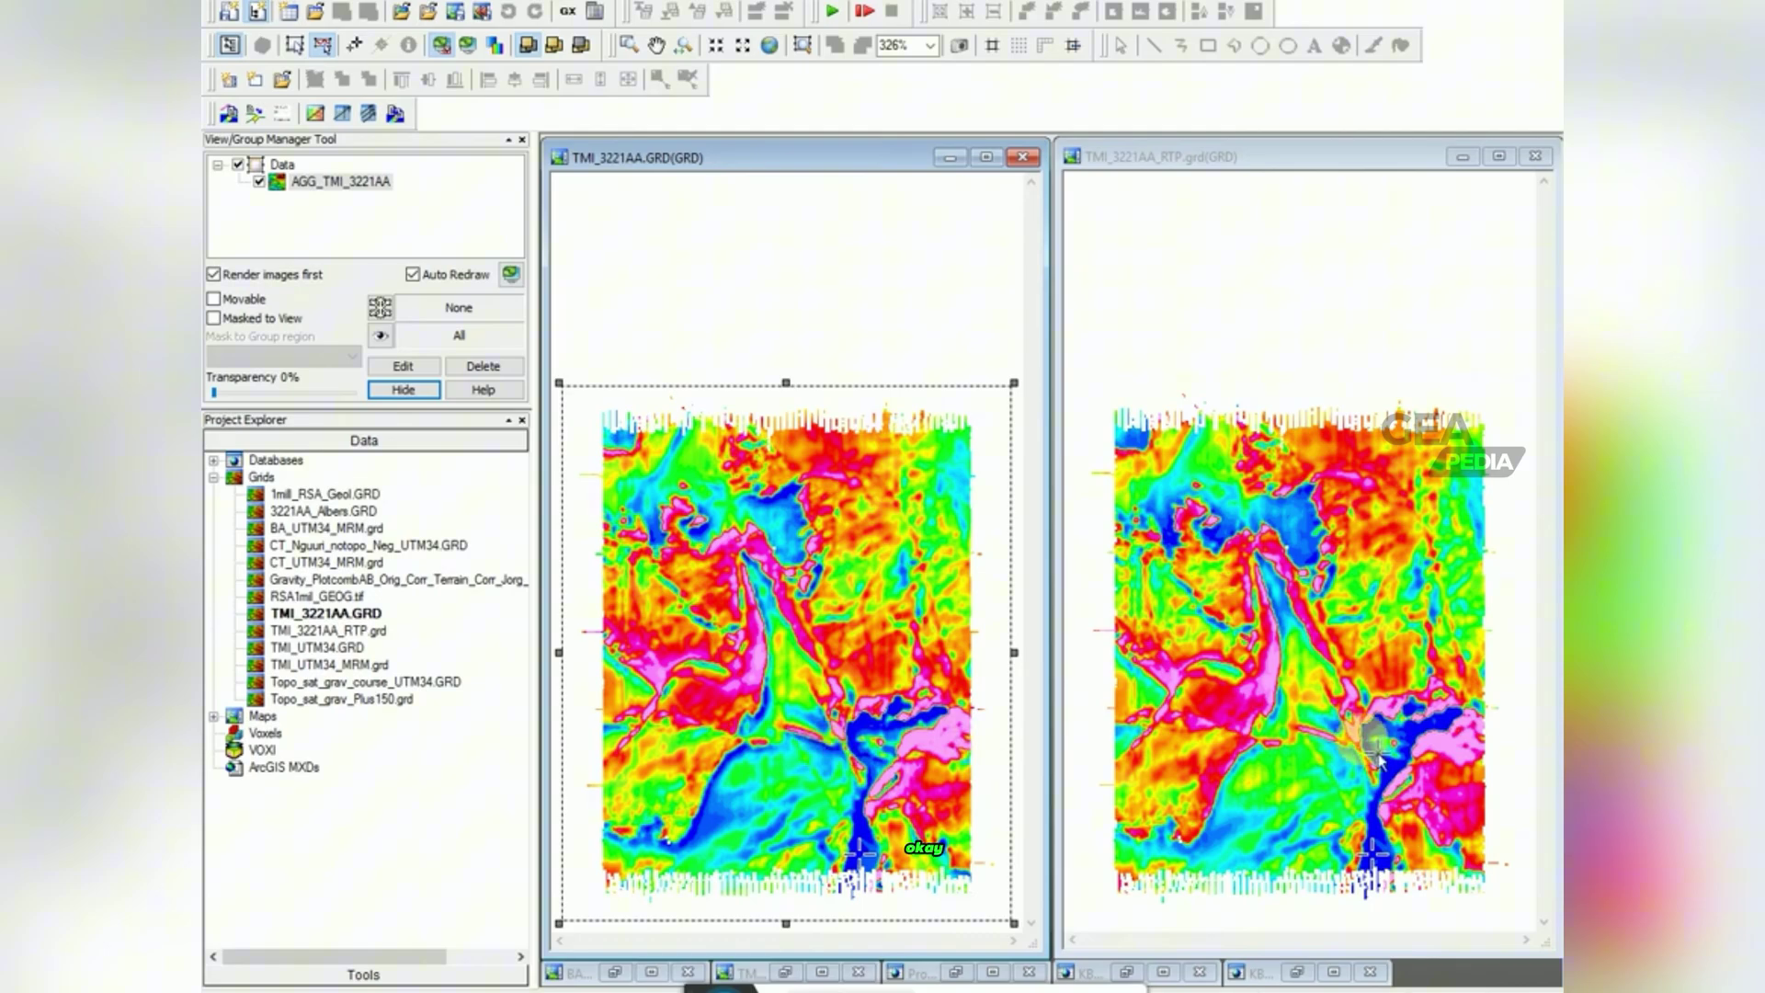
left_click(1280, 170)
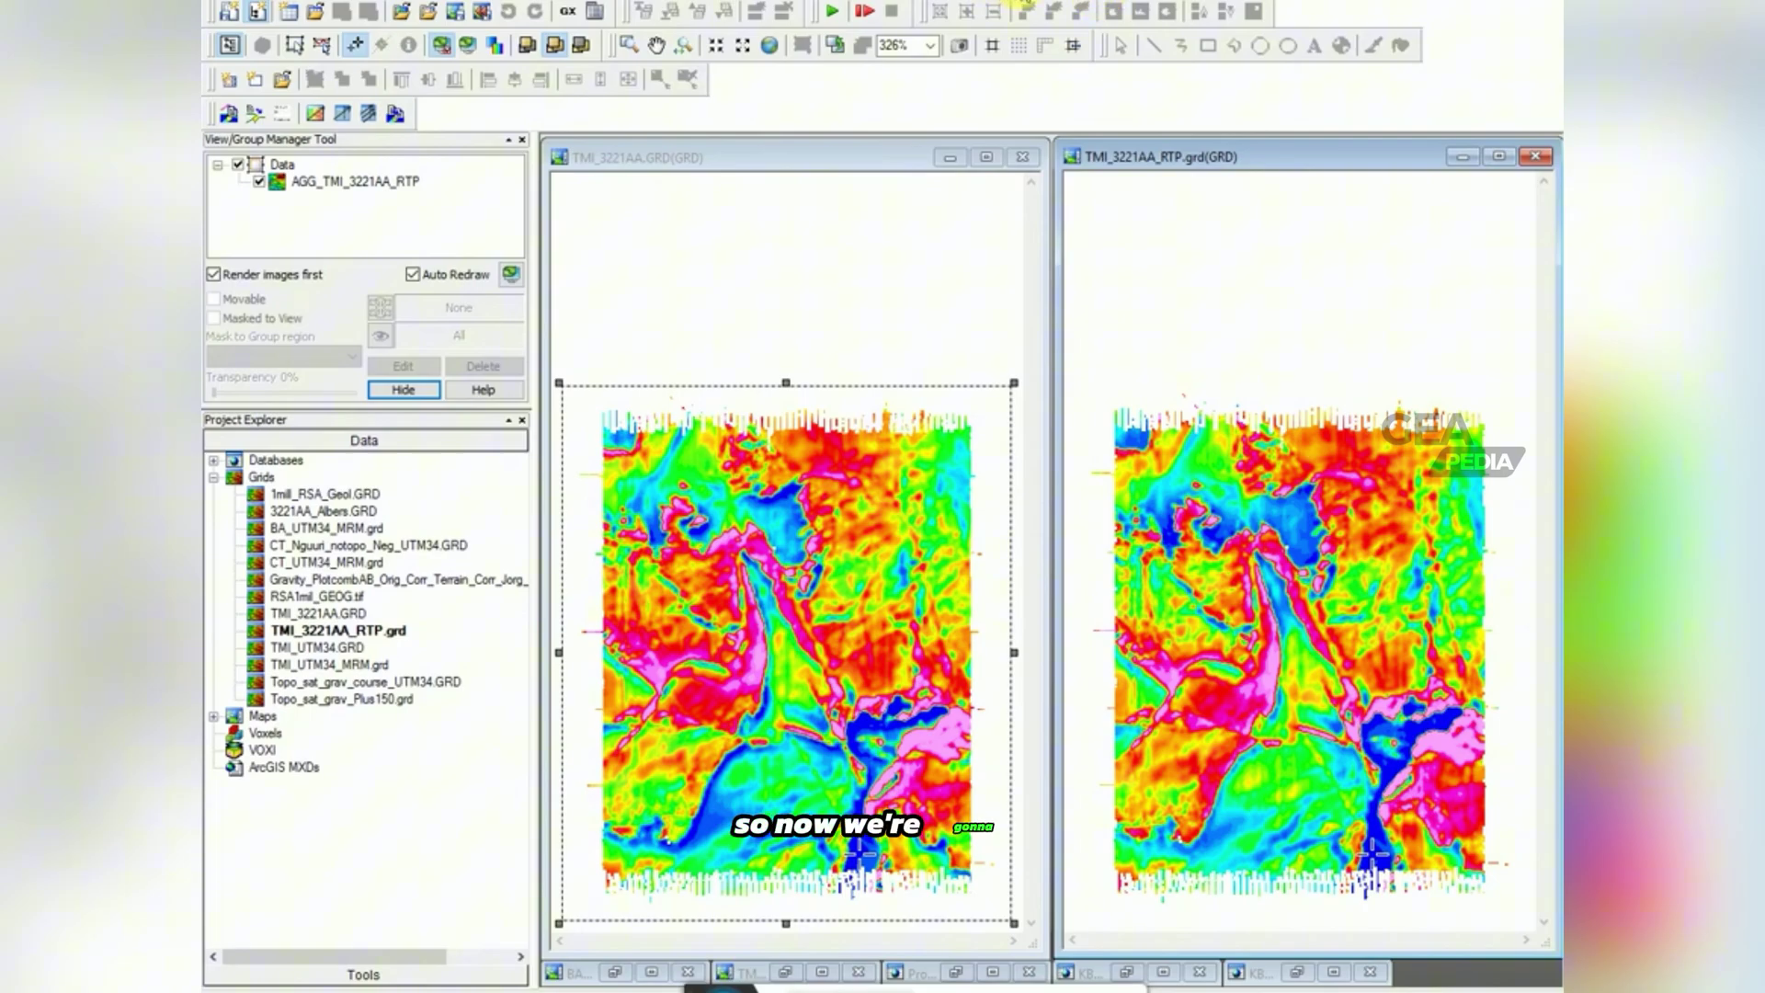
Start MAGMAP 1-step filtering on TMI_3221AA_RTP.grd with output named TMI_3221AA_RTP_VD.grd.
left_click(1020, 2)
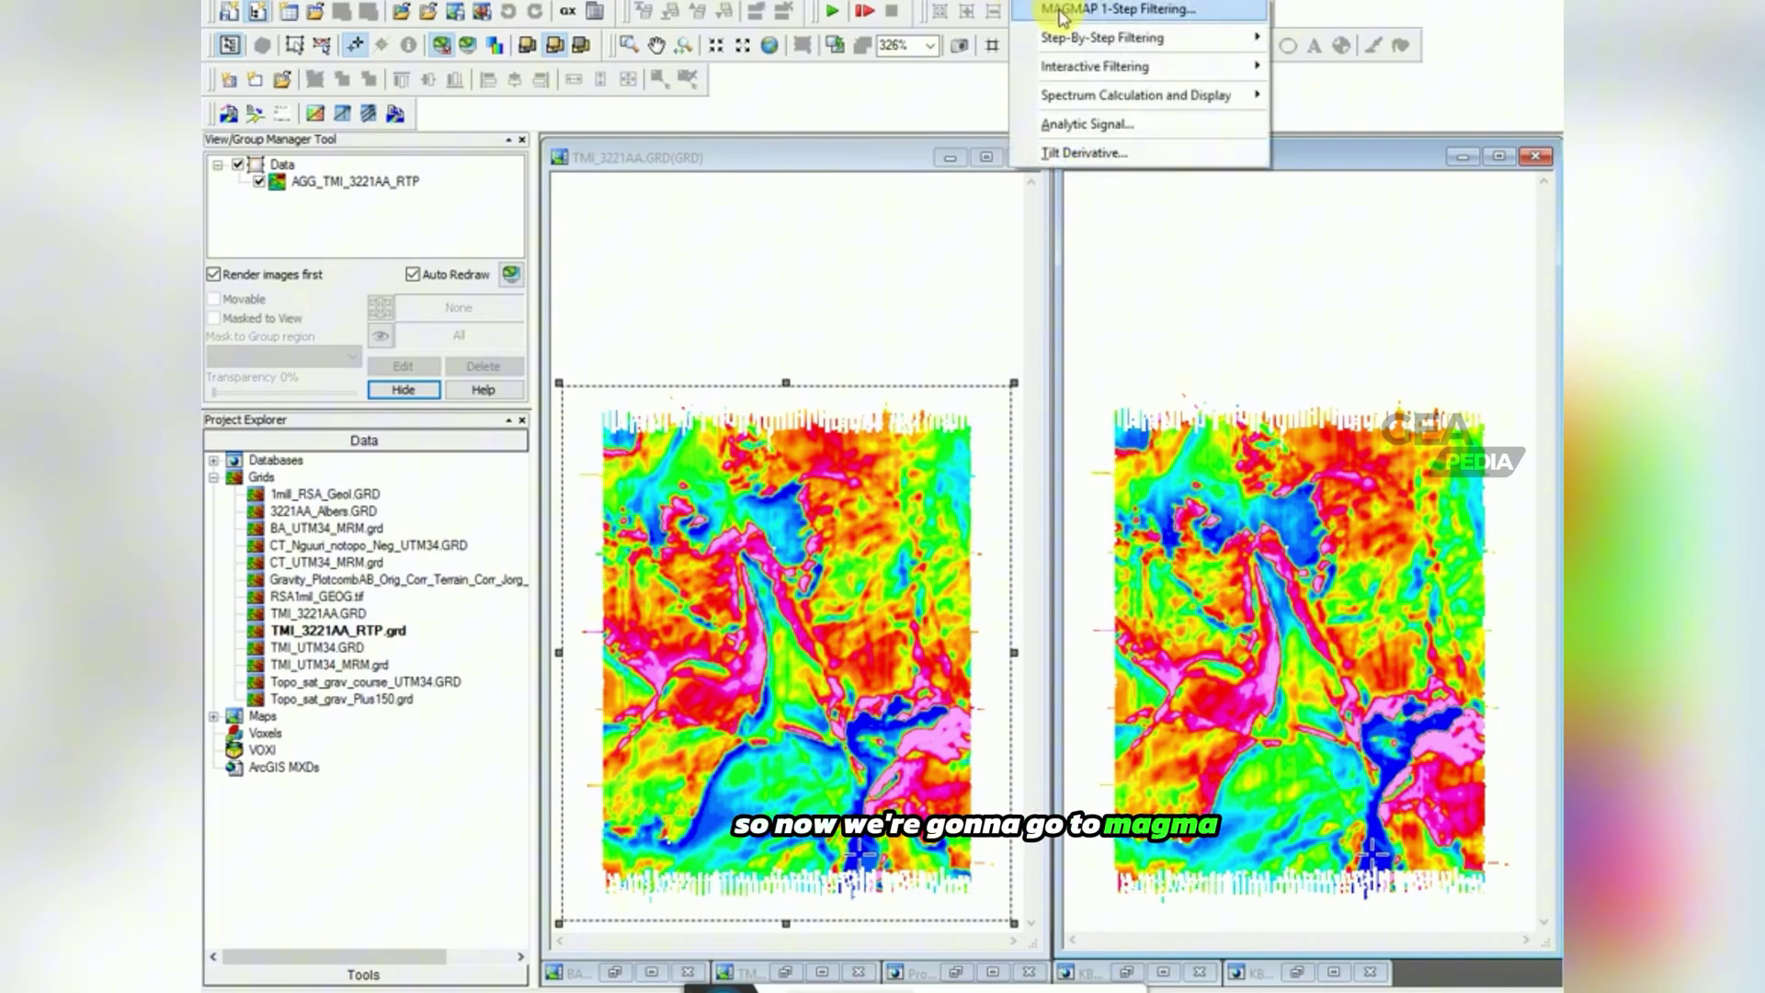
left_click(1057, 11)
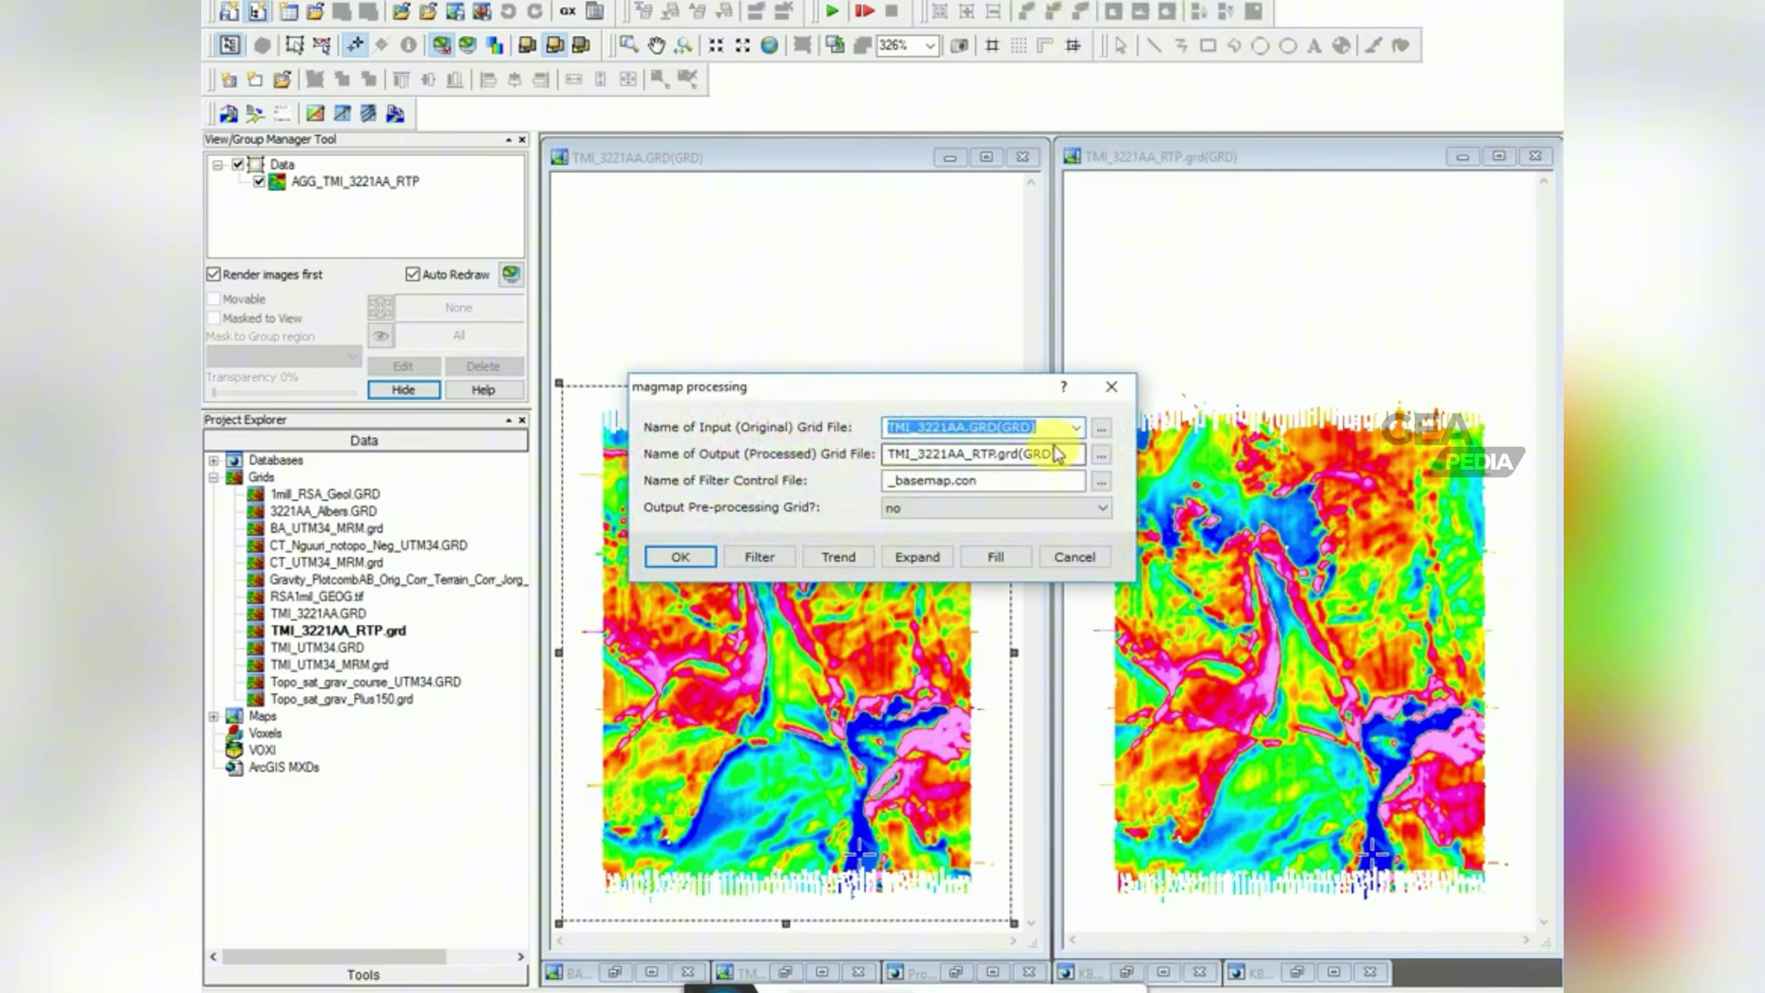
left_click(1077, 429)
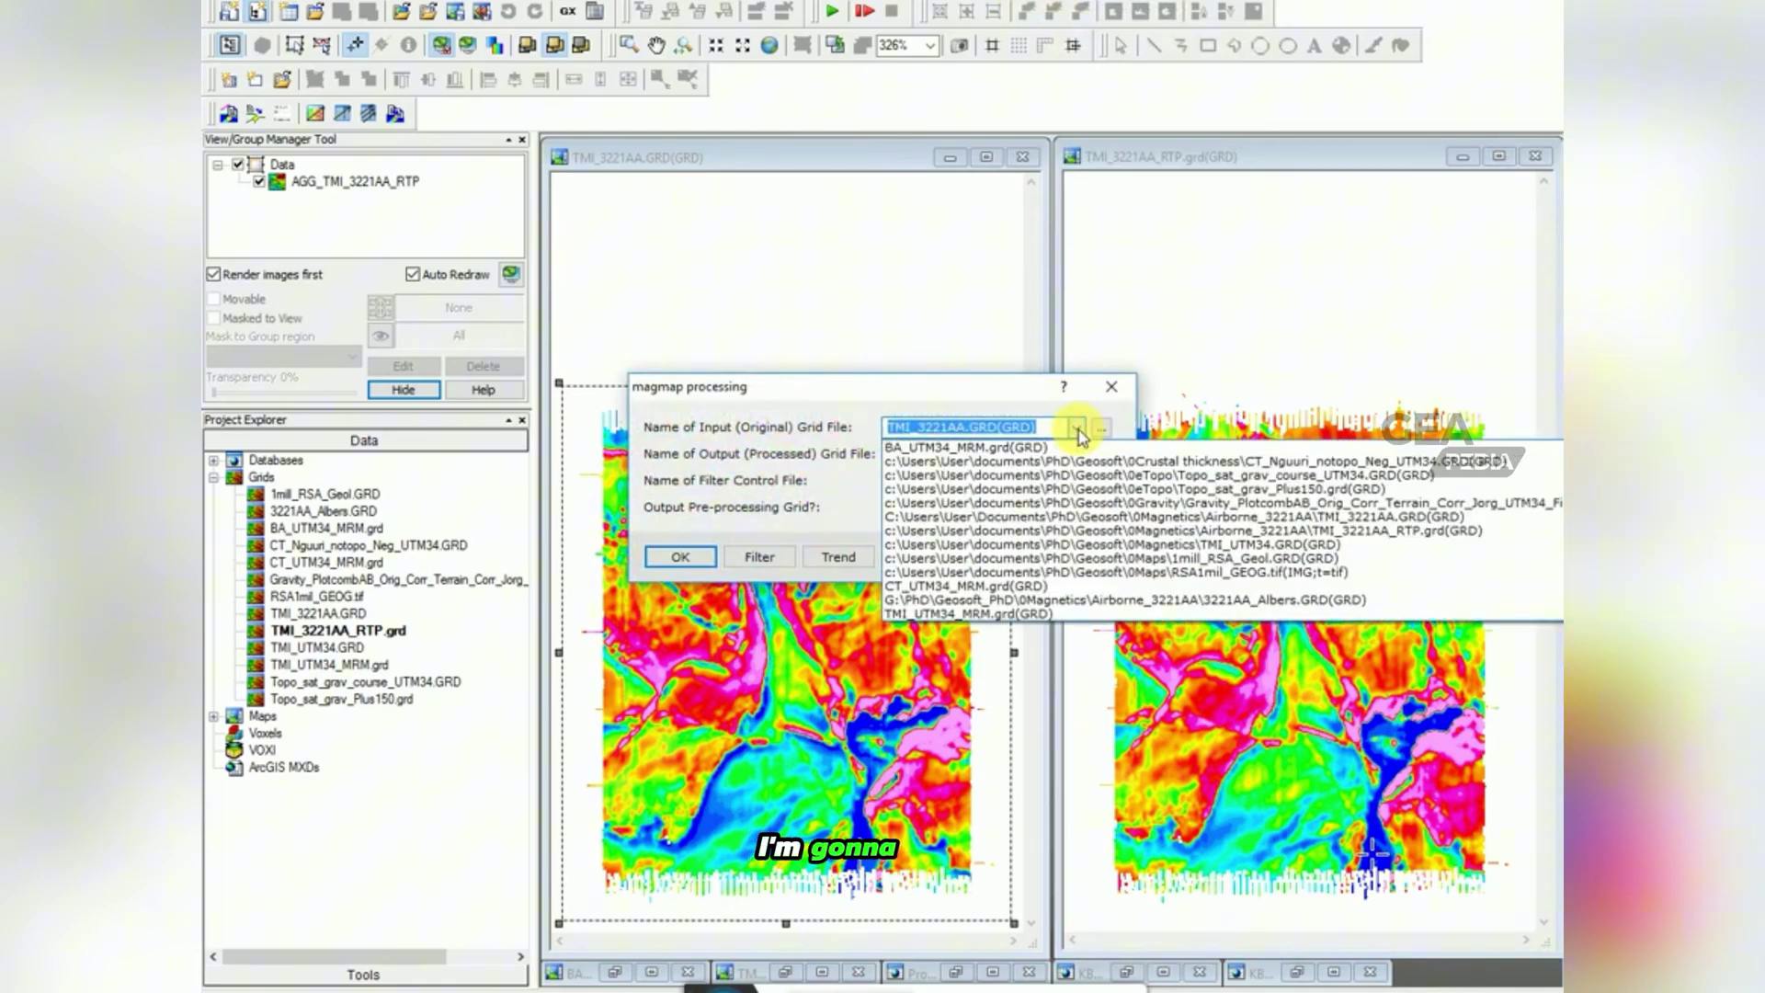
left_click(1393, 533)
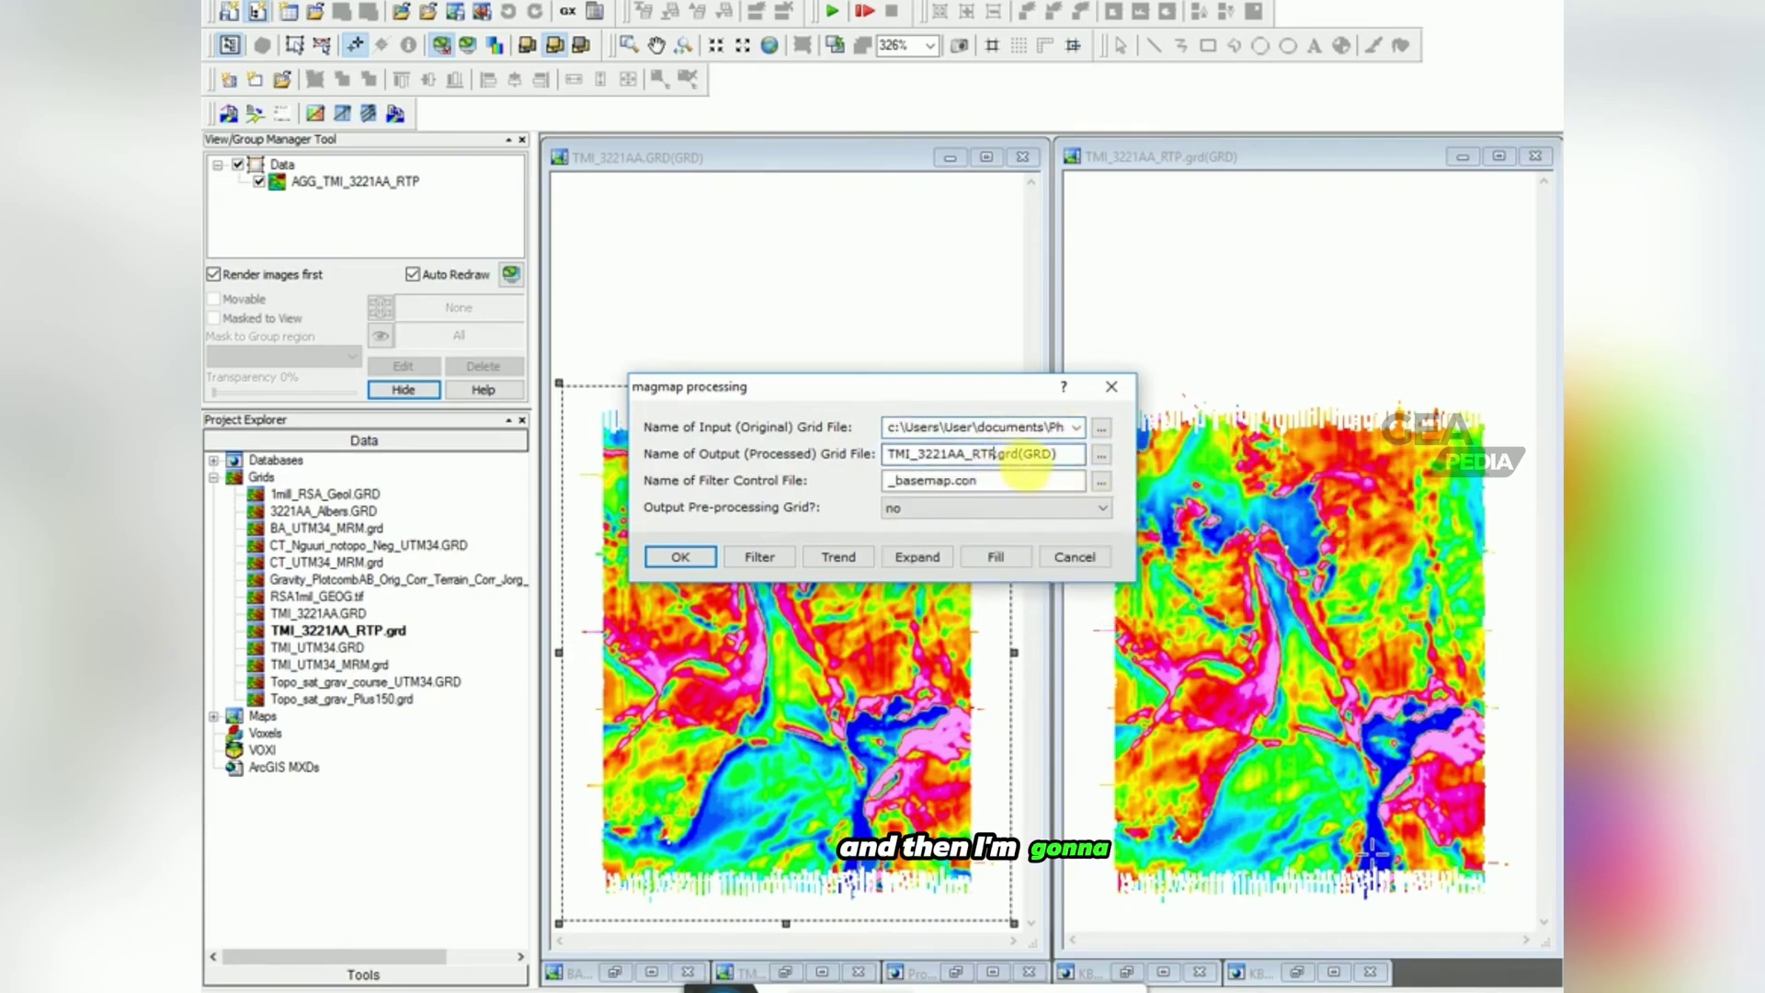
left_click(994, 454)
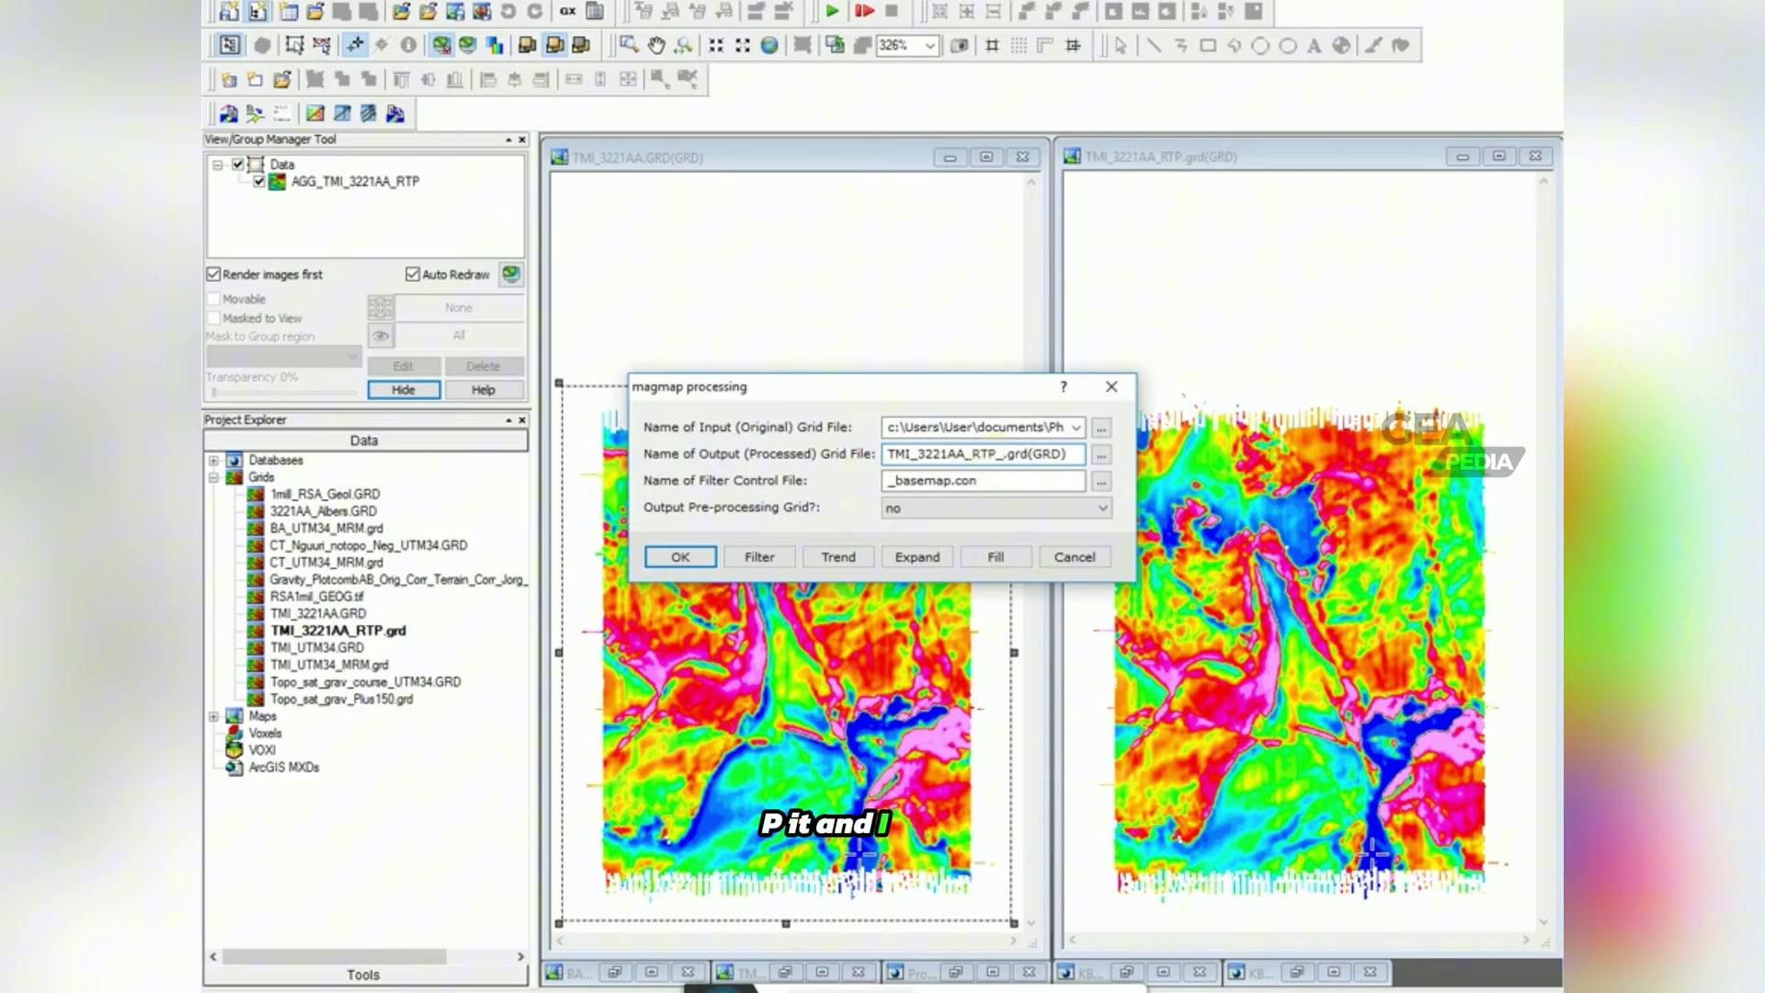
type("VD")
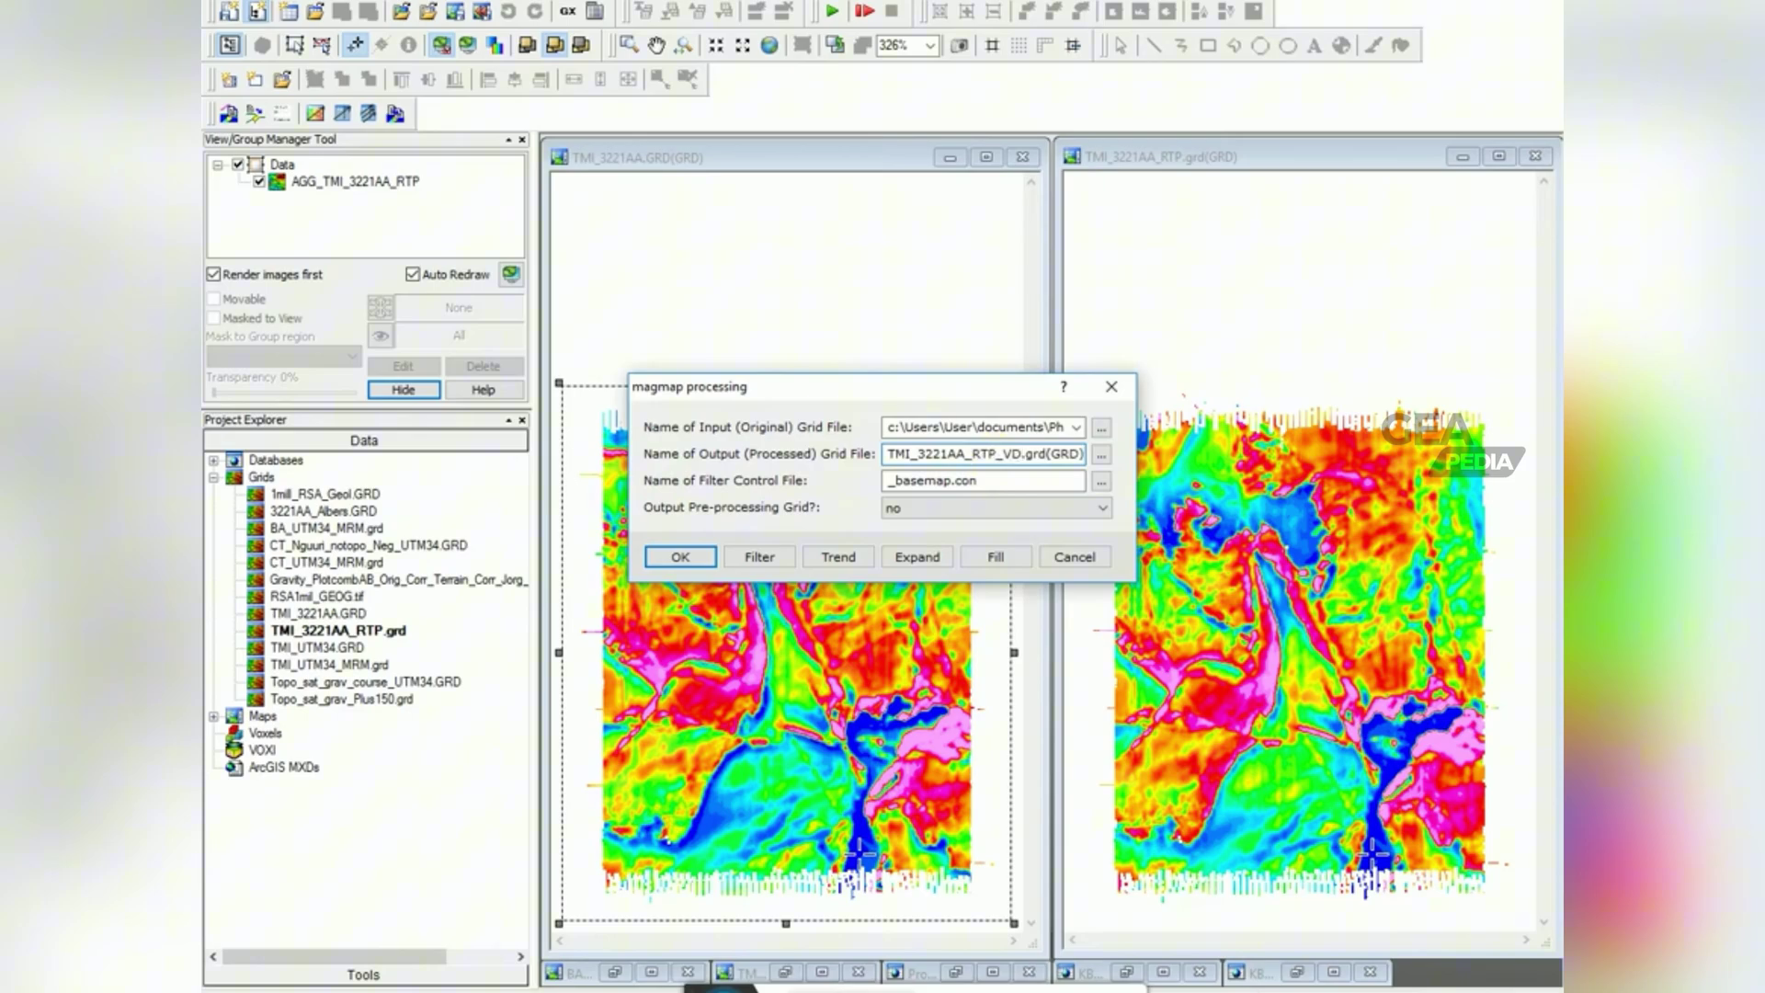
Apply a first-order Z Derivative filter and run it, overwriting TMI_3221AA_RTP_VD.grd.
left_click(766, 556)
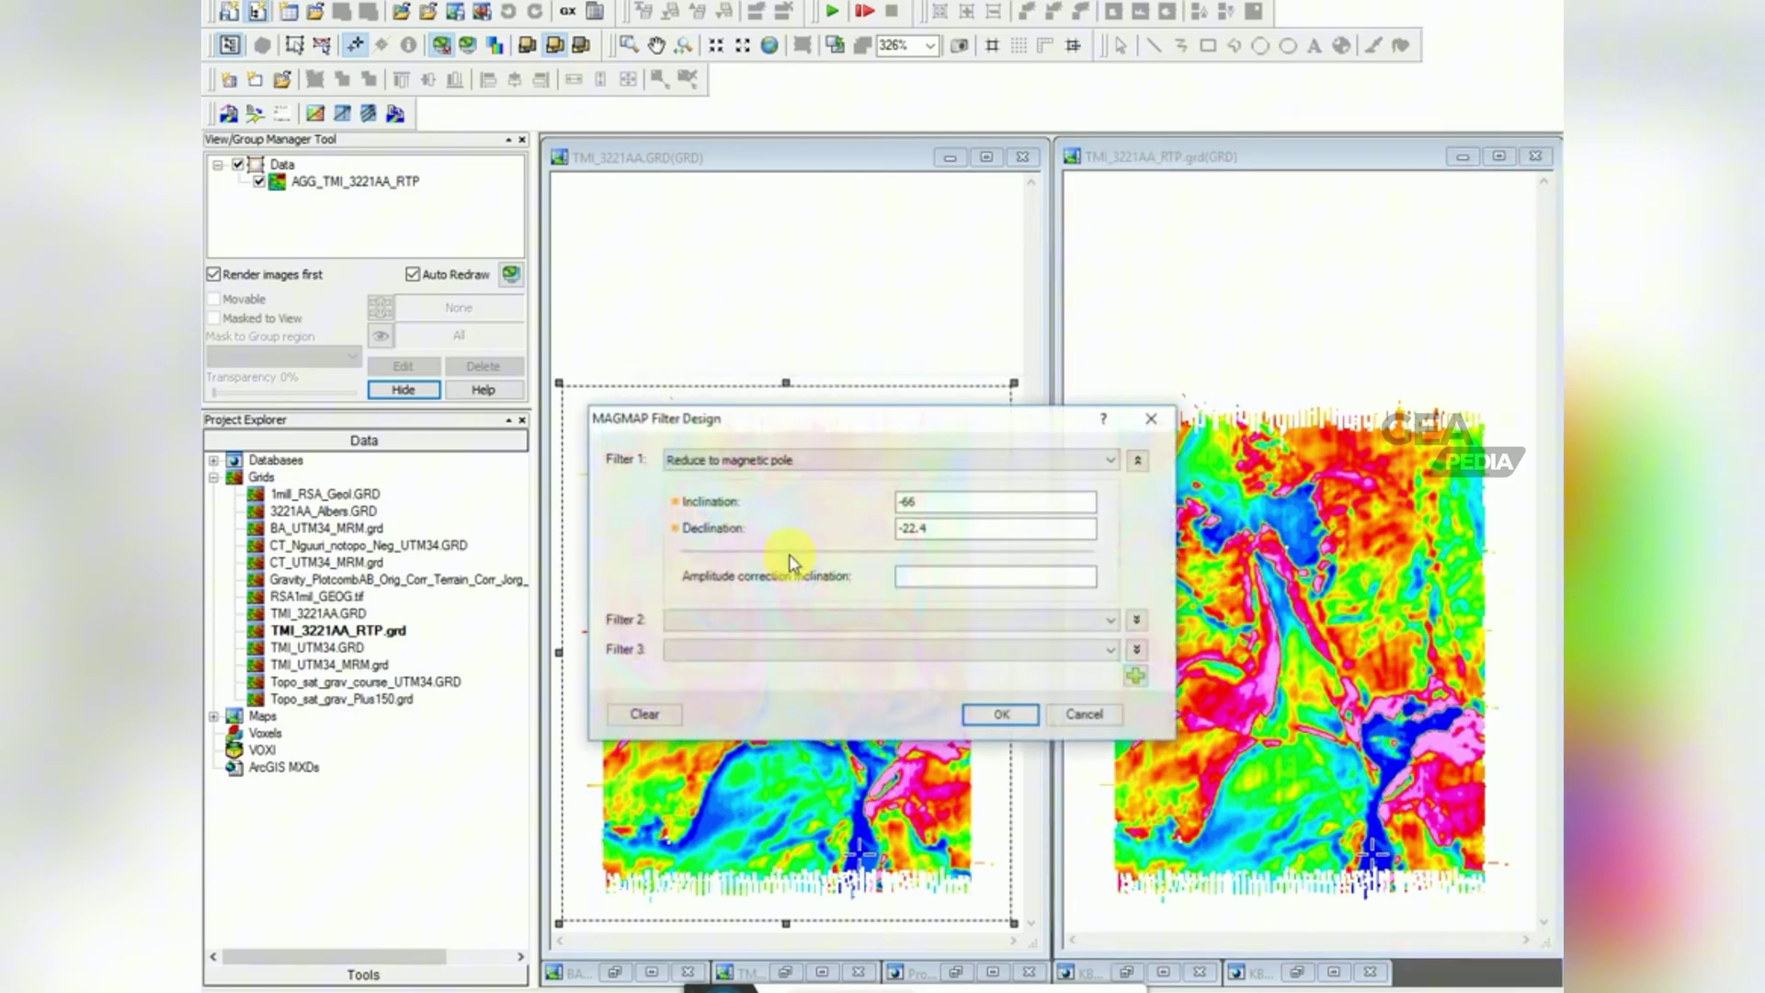
left_click(976, 459)
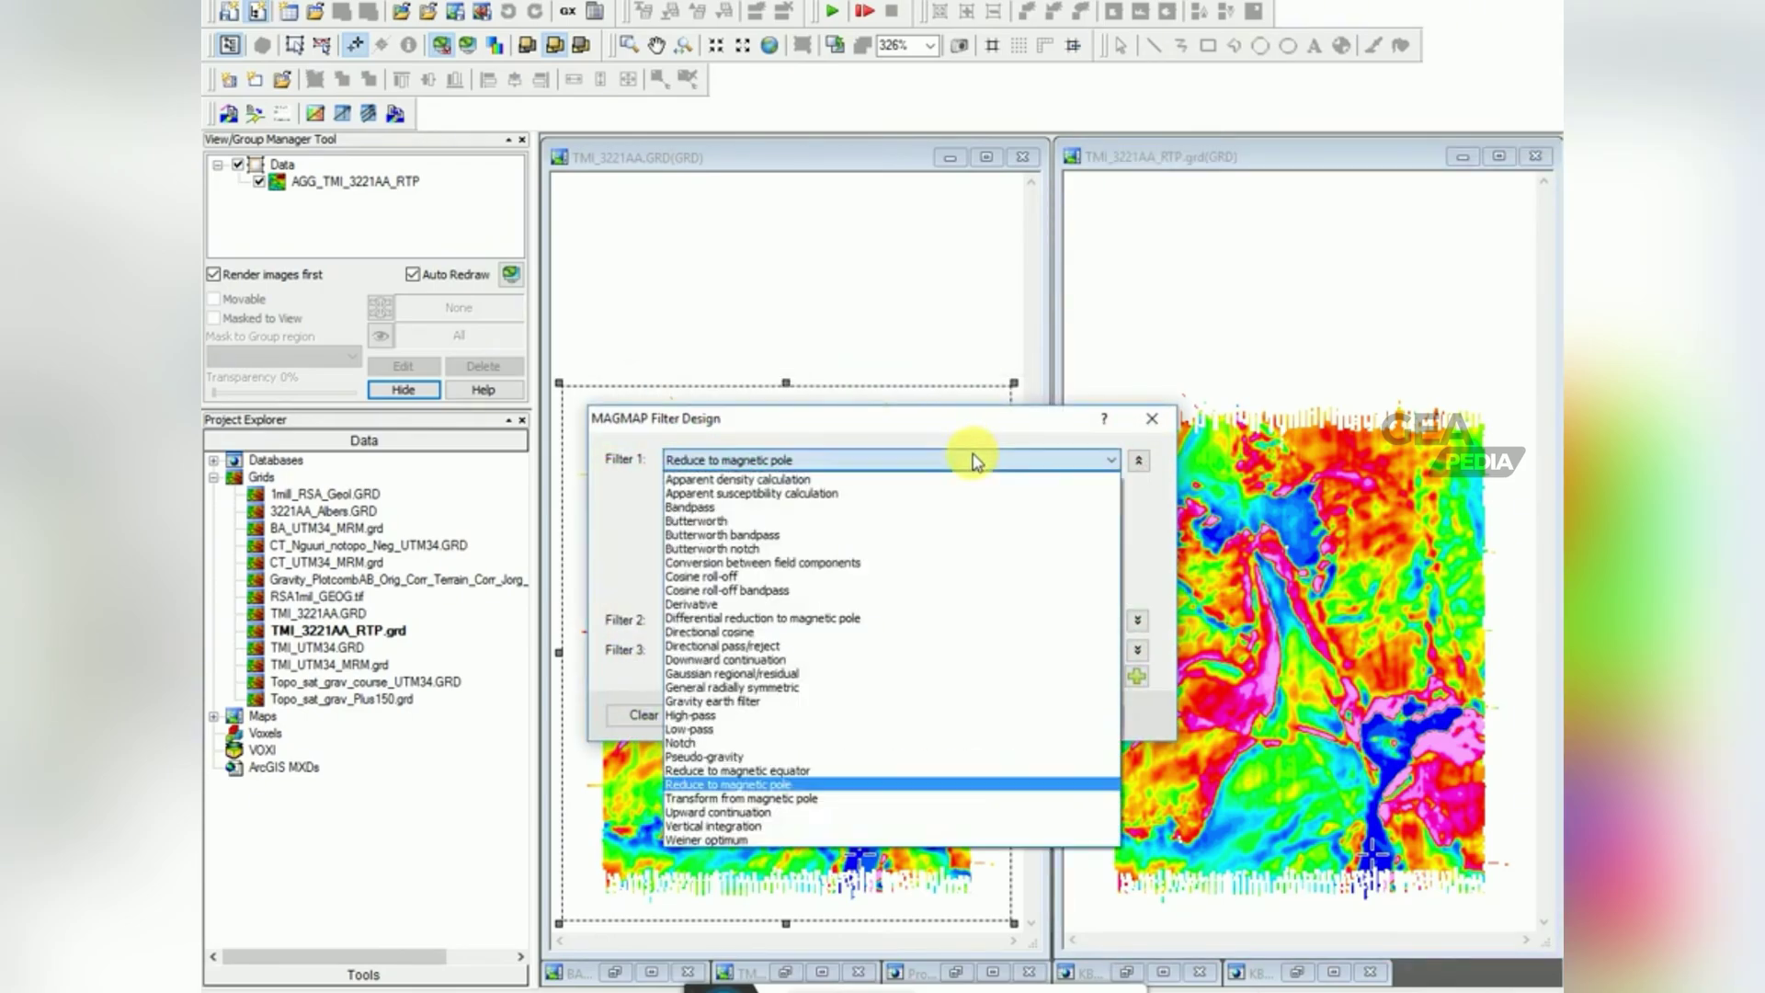
left_click(694, 606)
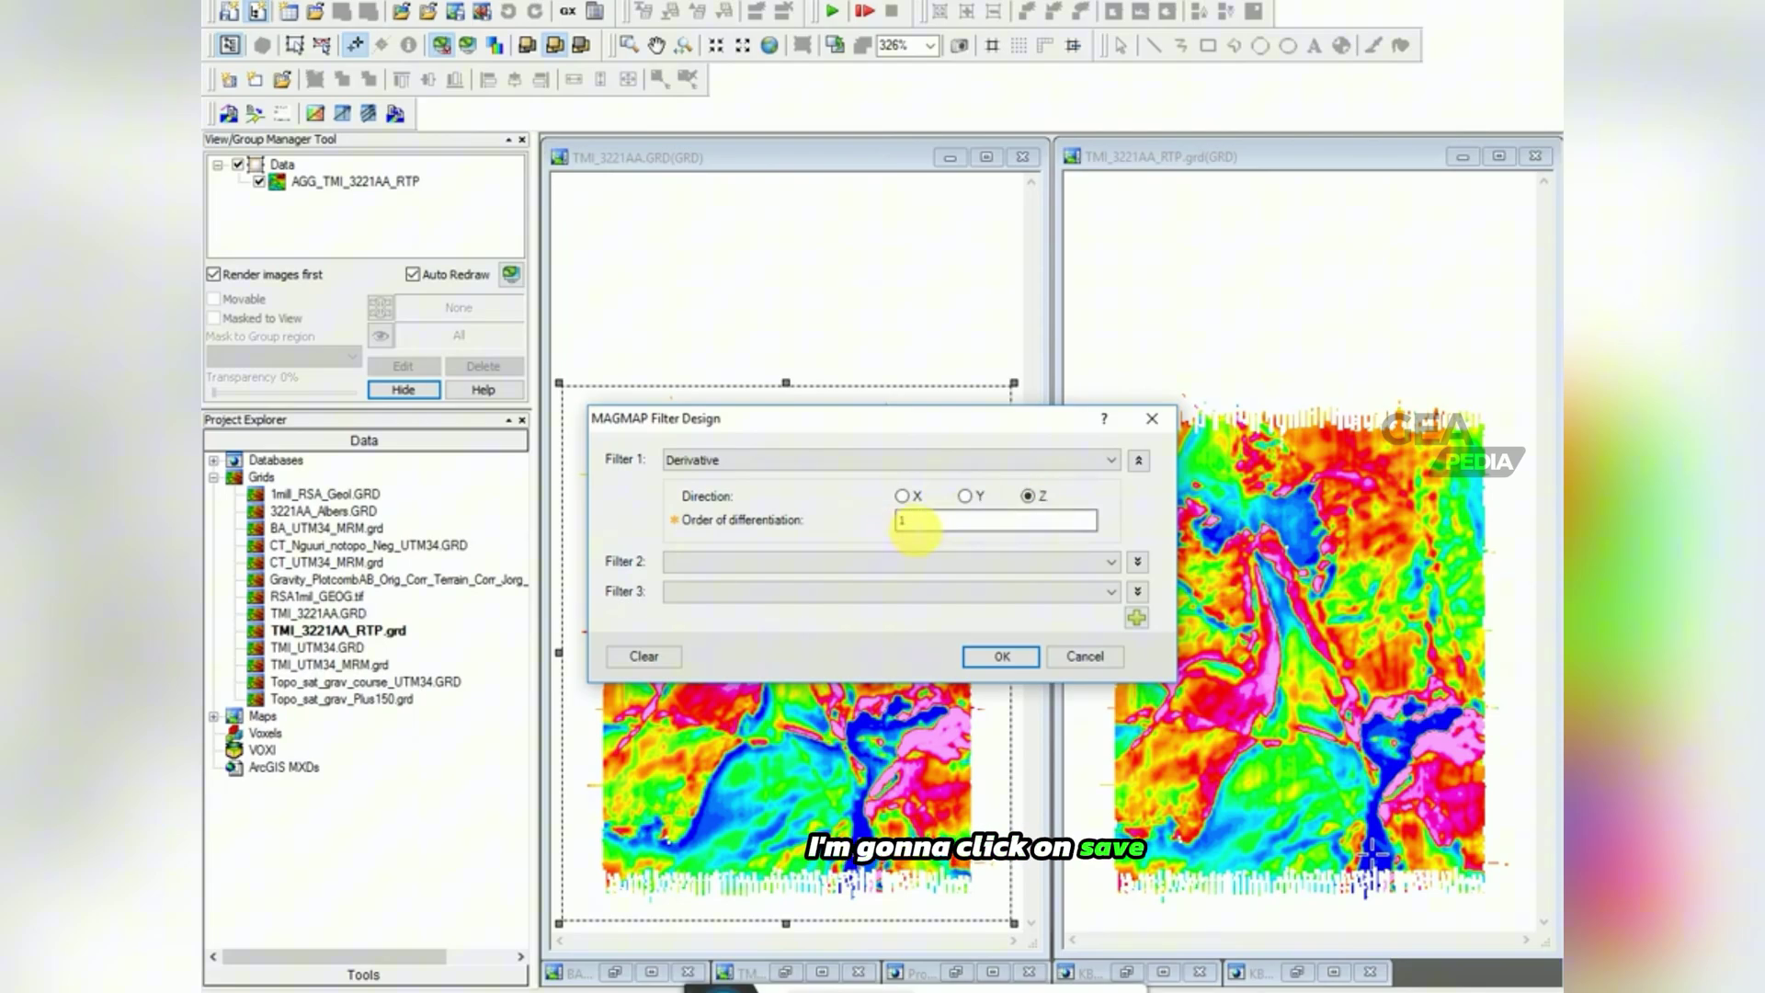
left_click(1004, 657)
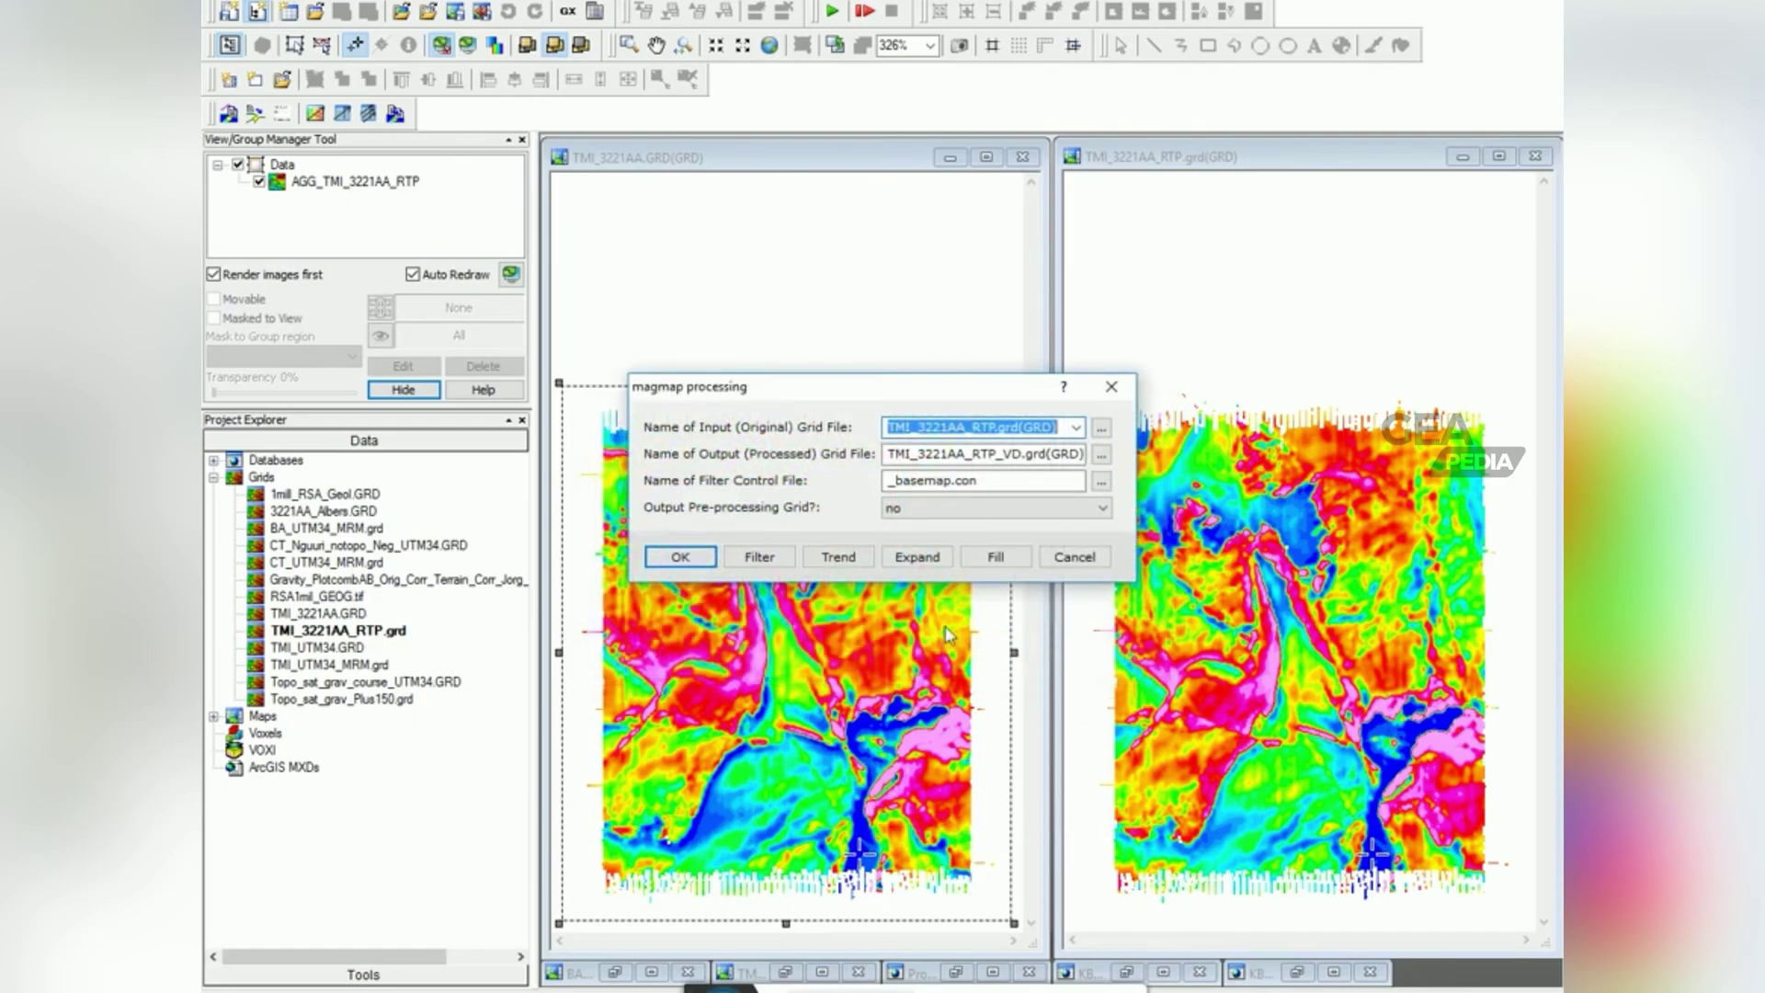
left_click(685, 560)
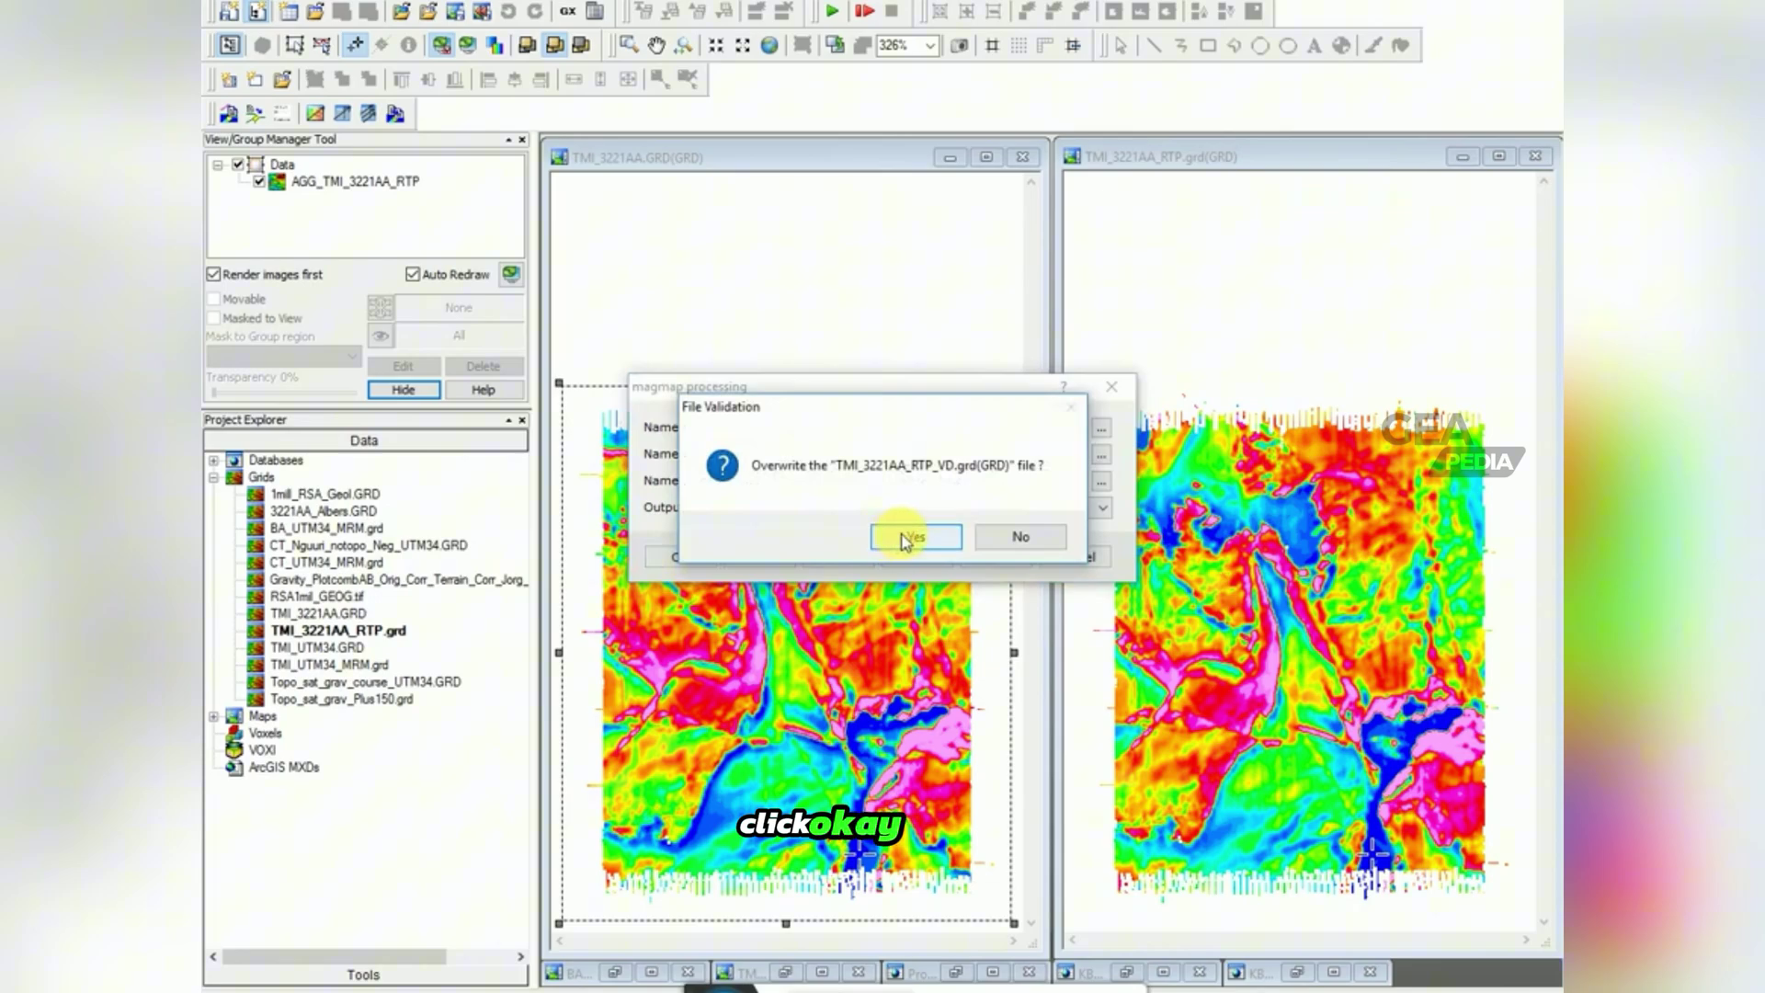
left_click(927, 539)
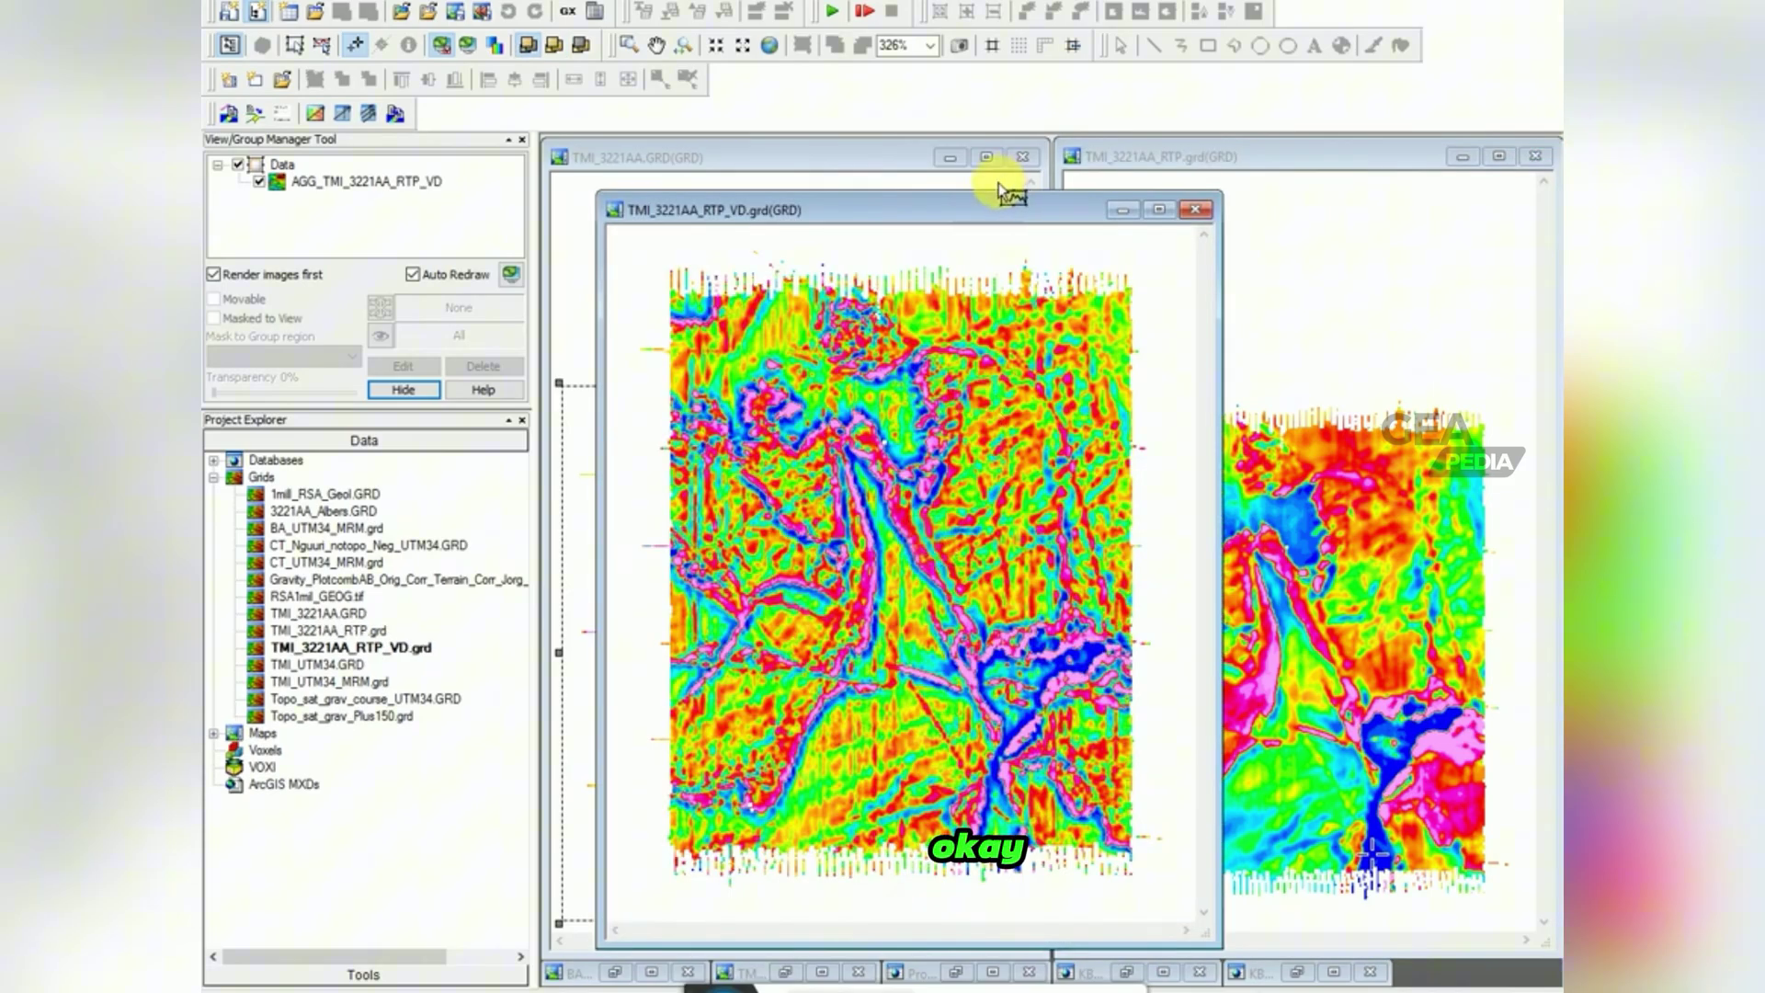
Place the RTP window left and the resized VD window right, syncing VD to the RTP extent.
left_click_drag(1294, 157, 781, 161)
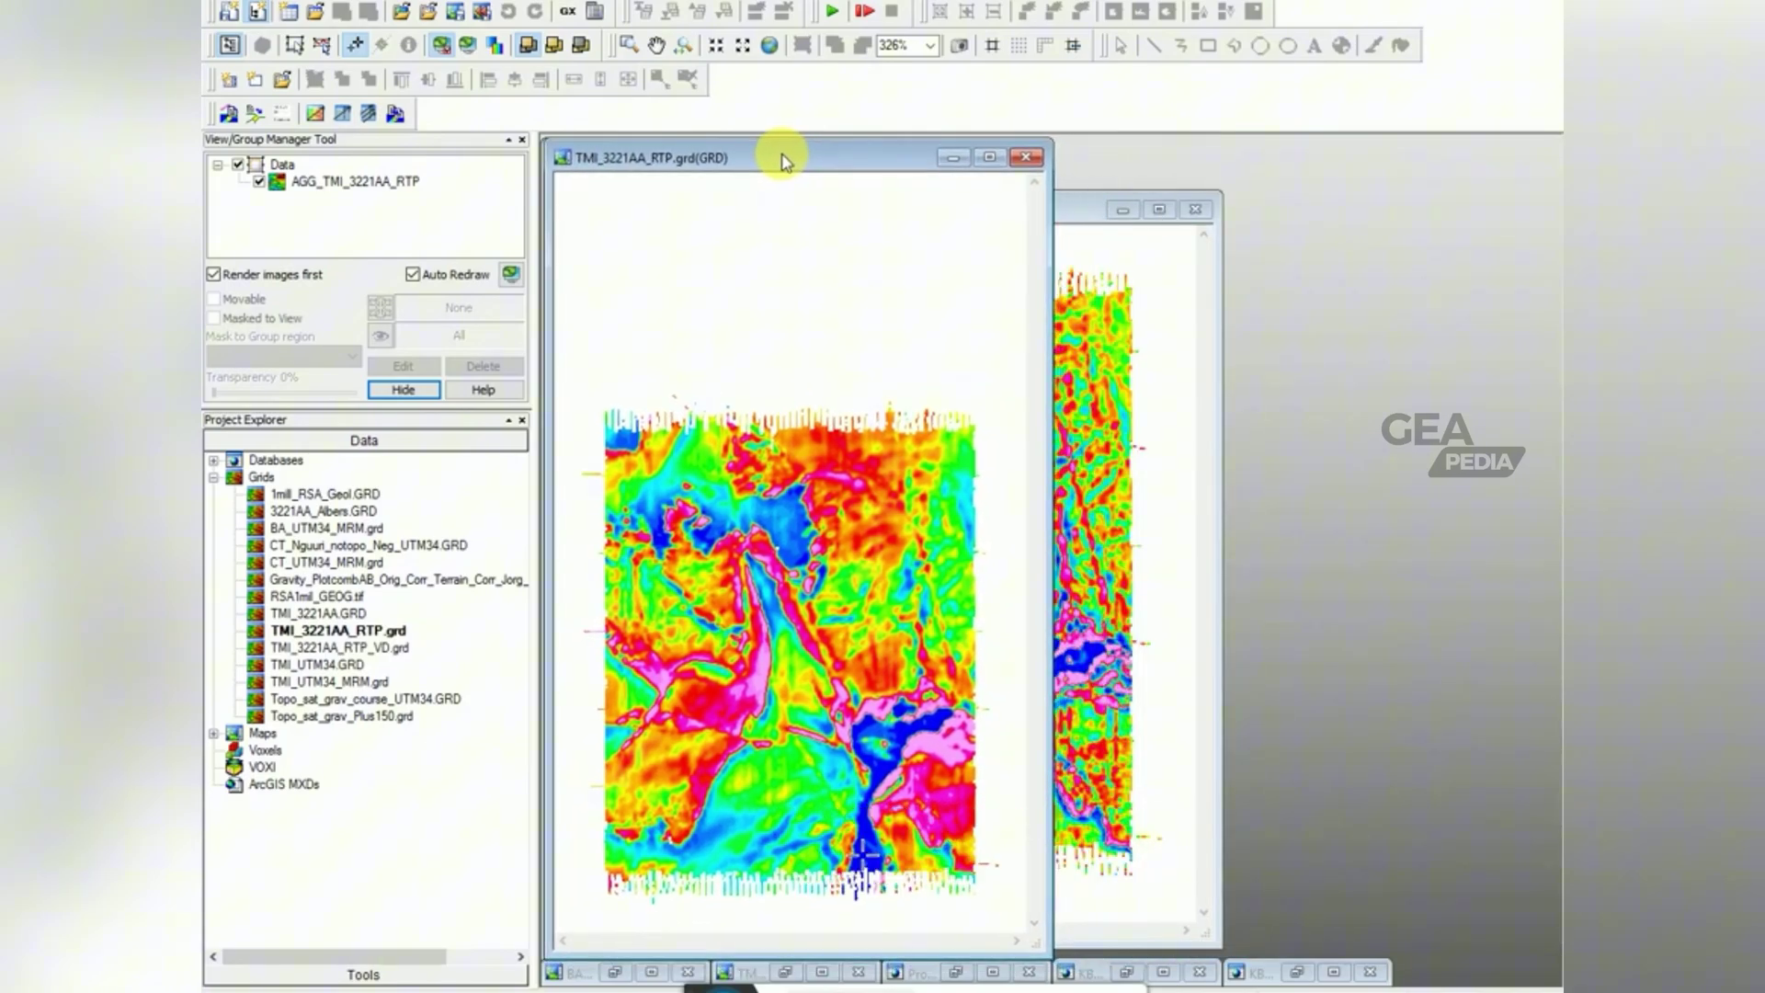
left_click_drag(1088, 196, 1402, 159)
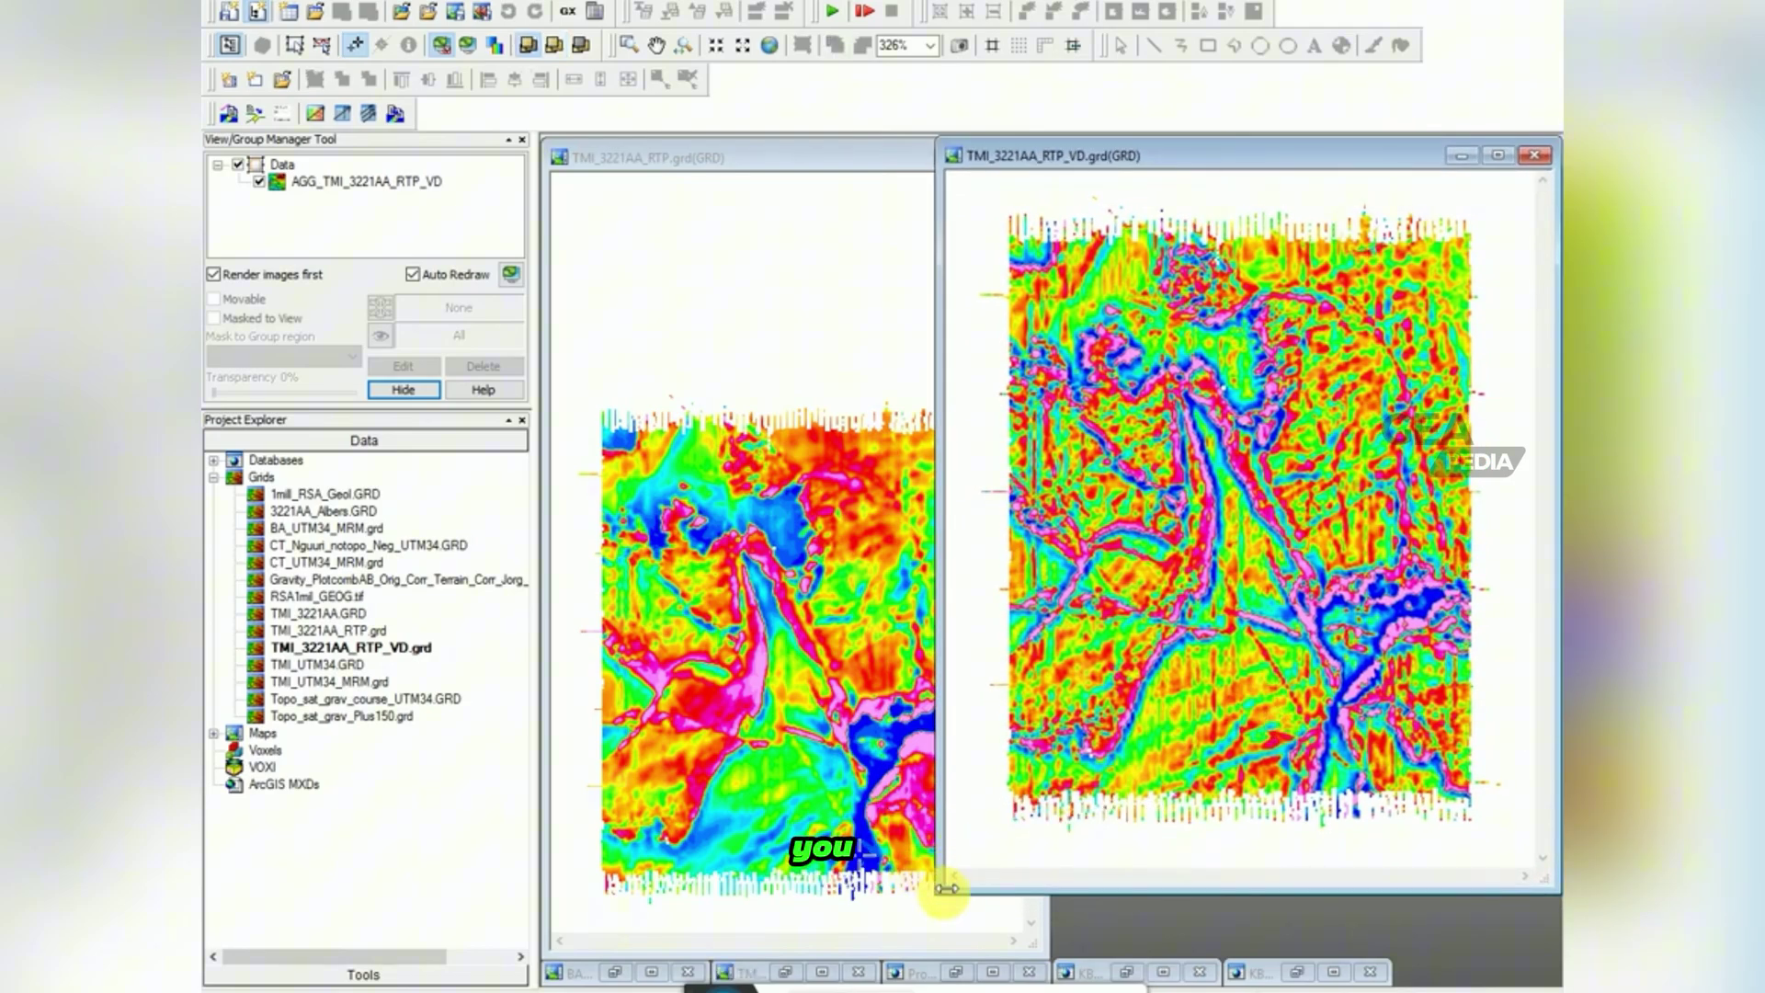
left_click_drag(946, 898, 1064, 958)
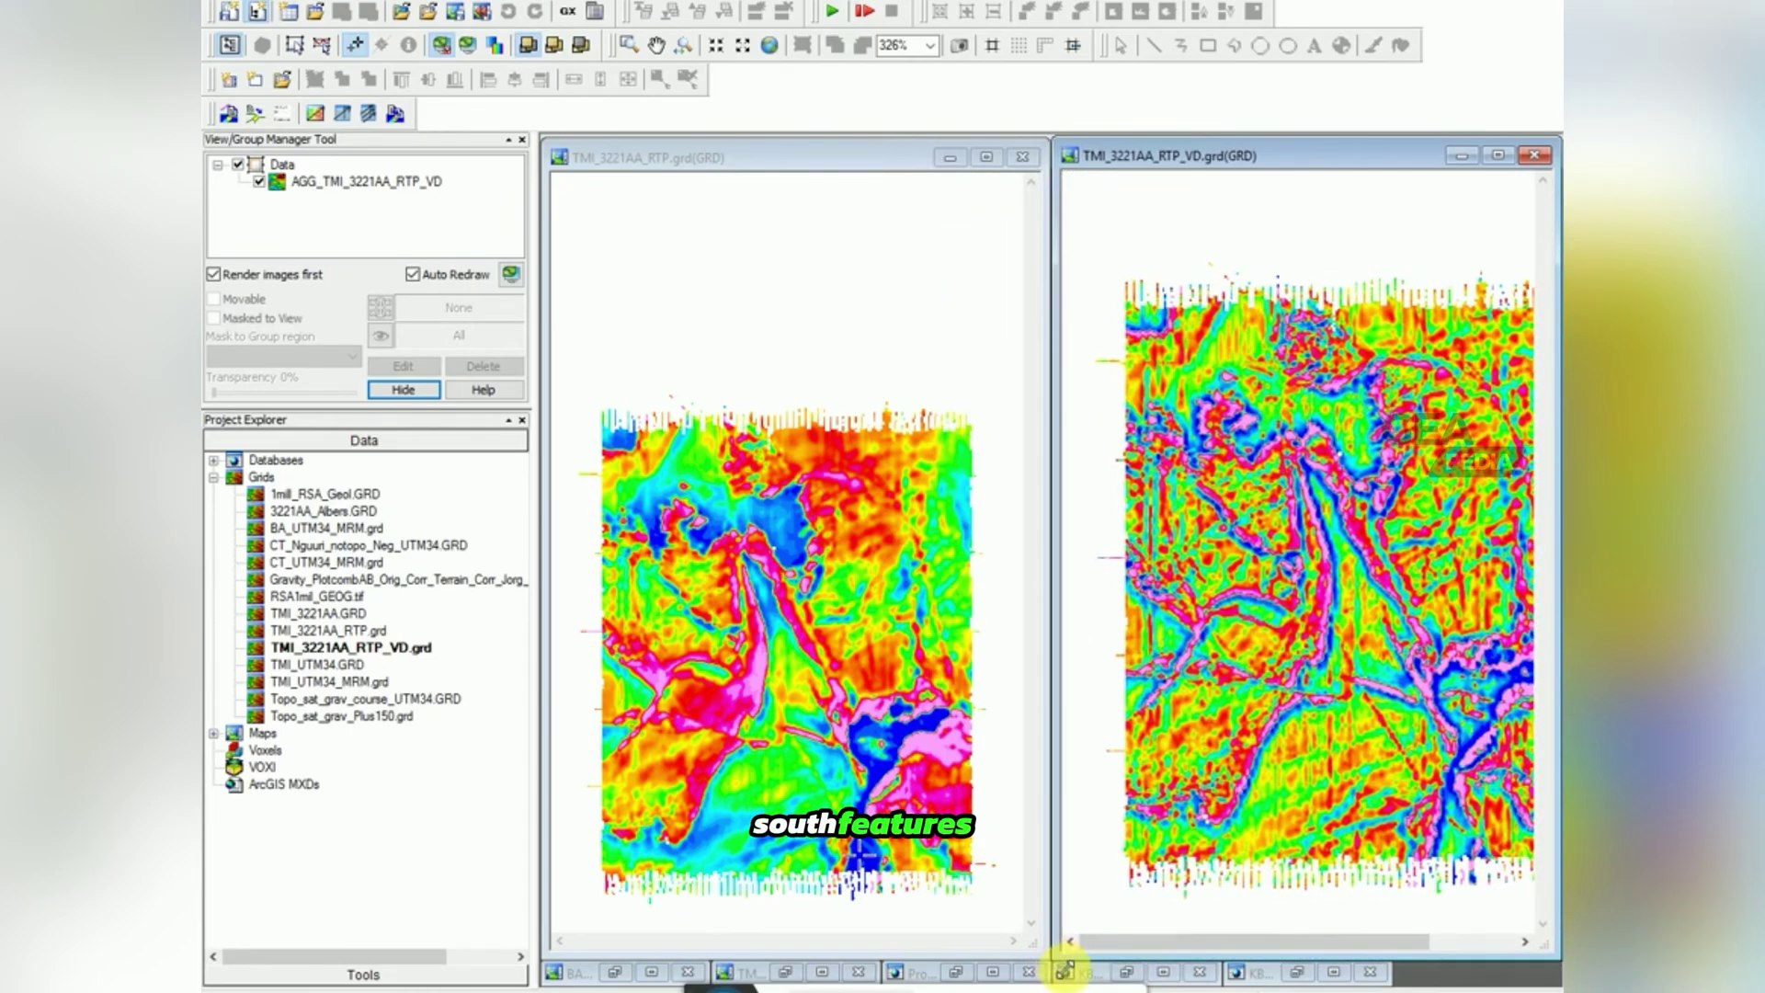
left_click_drag(772, 157, 766, 155)
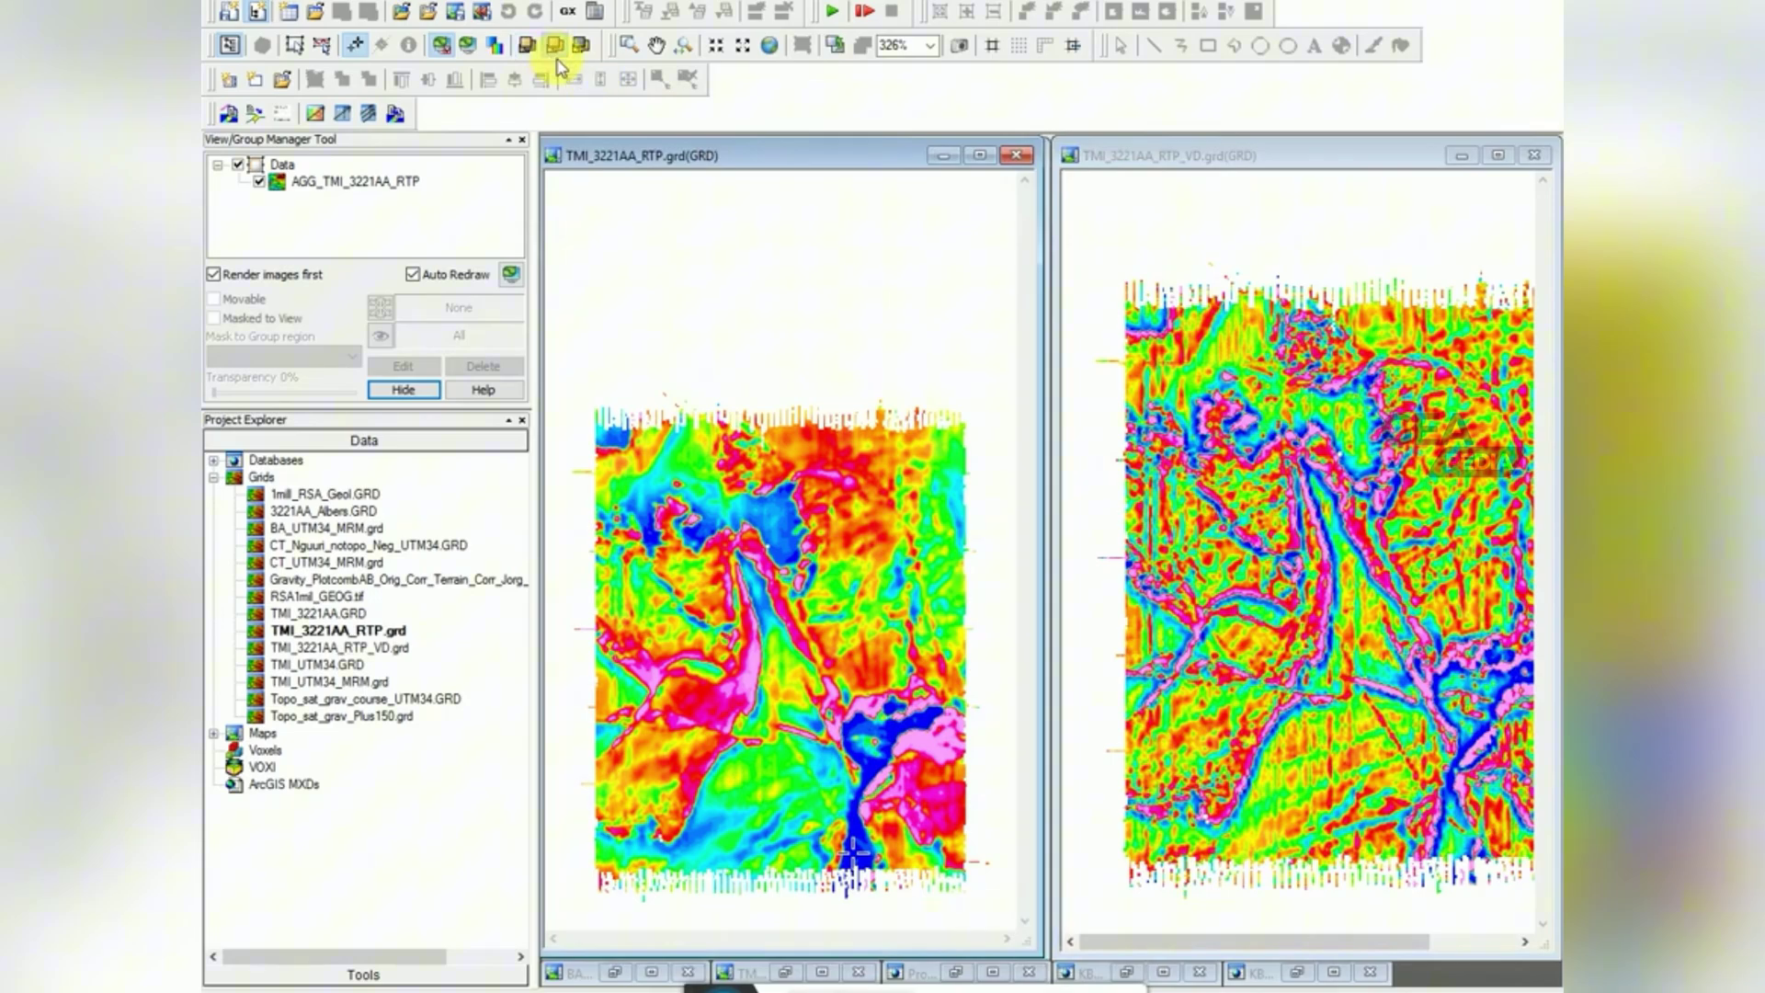
left_click(557, 46)
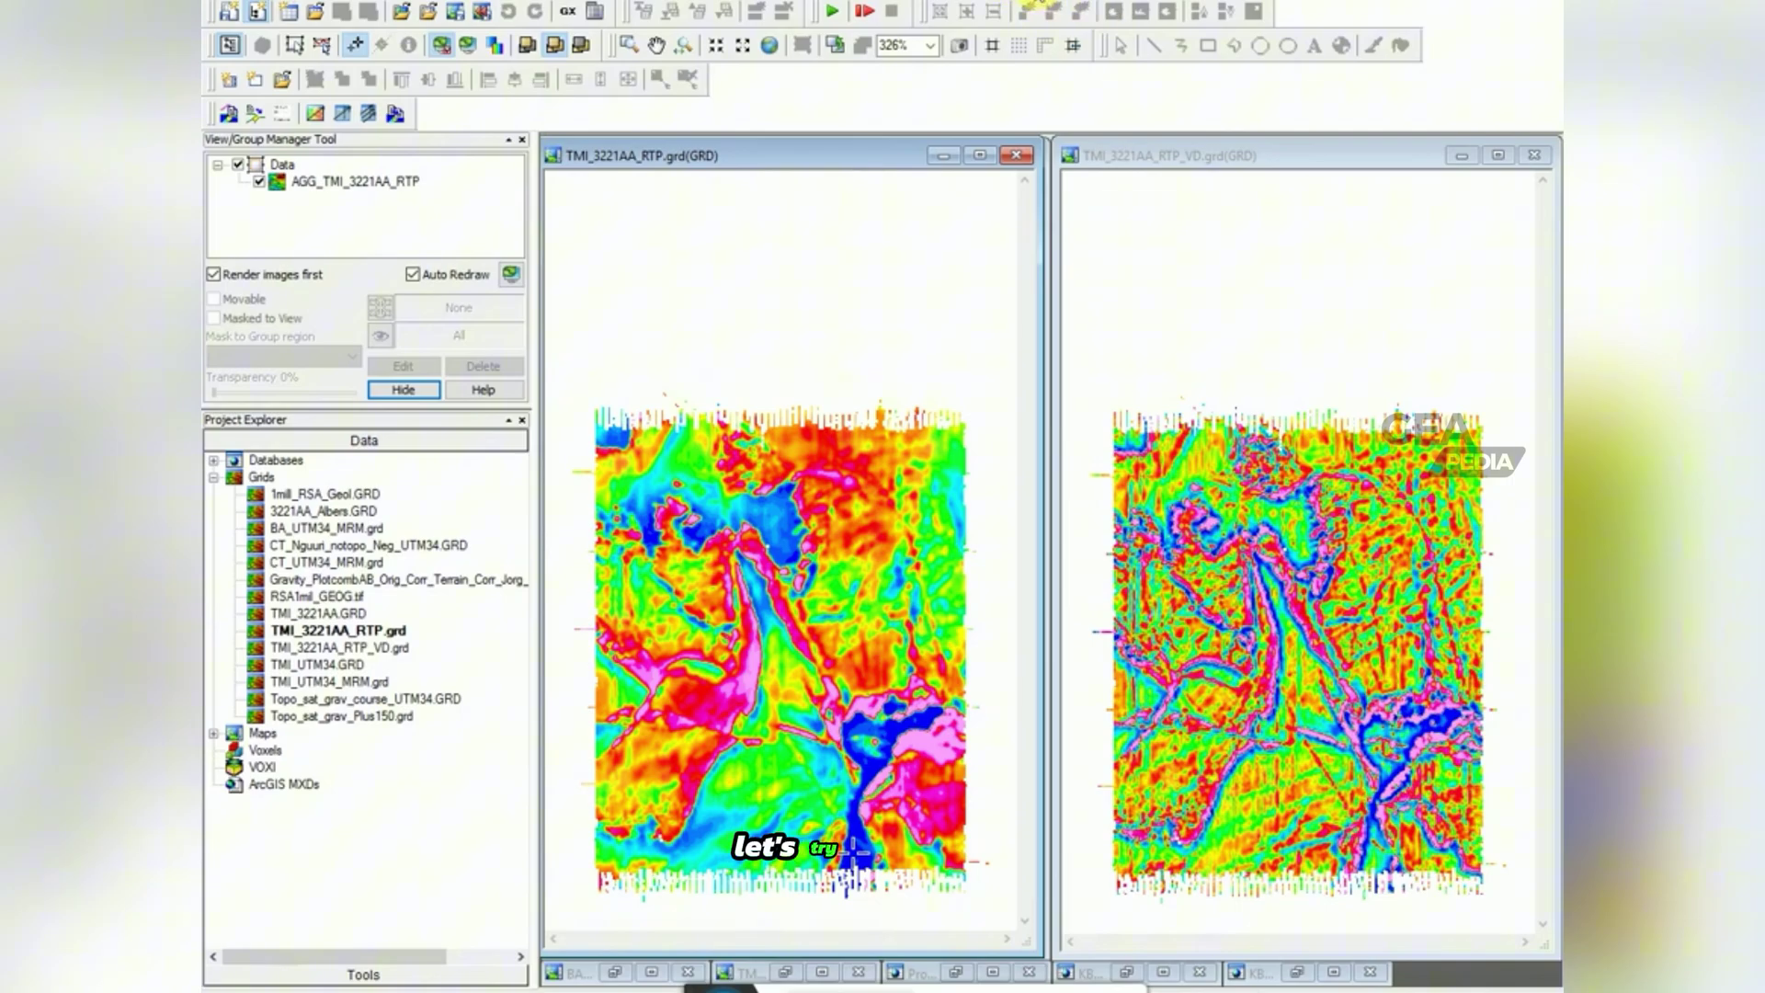
Start MAGMAP 1-step filtering with the output grid renamed TMI_3221AA_RTP_XHD.grd.
left_click(1034, 7)
left_click(1052, 11)
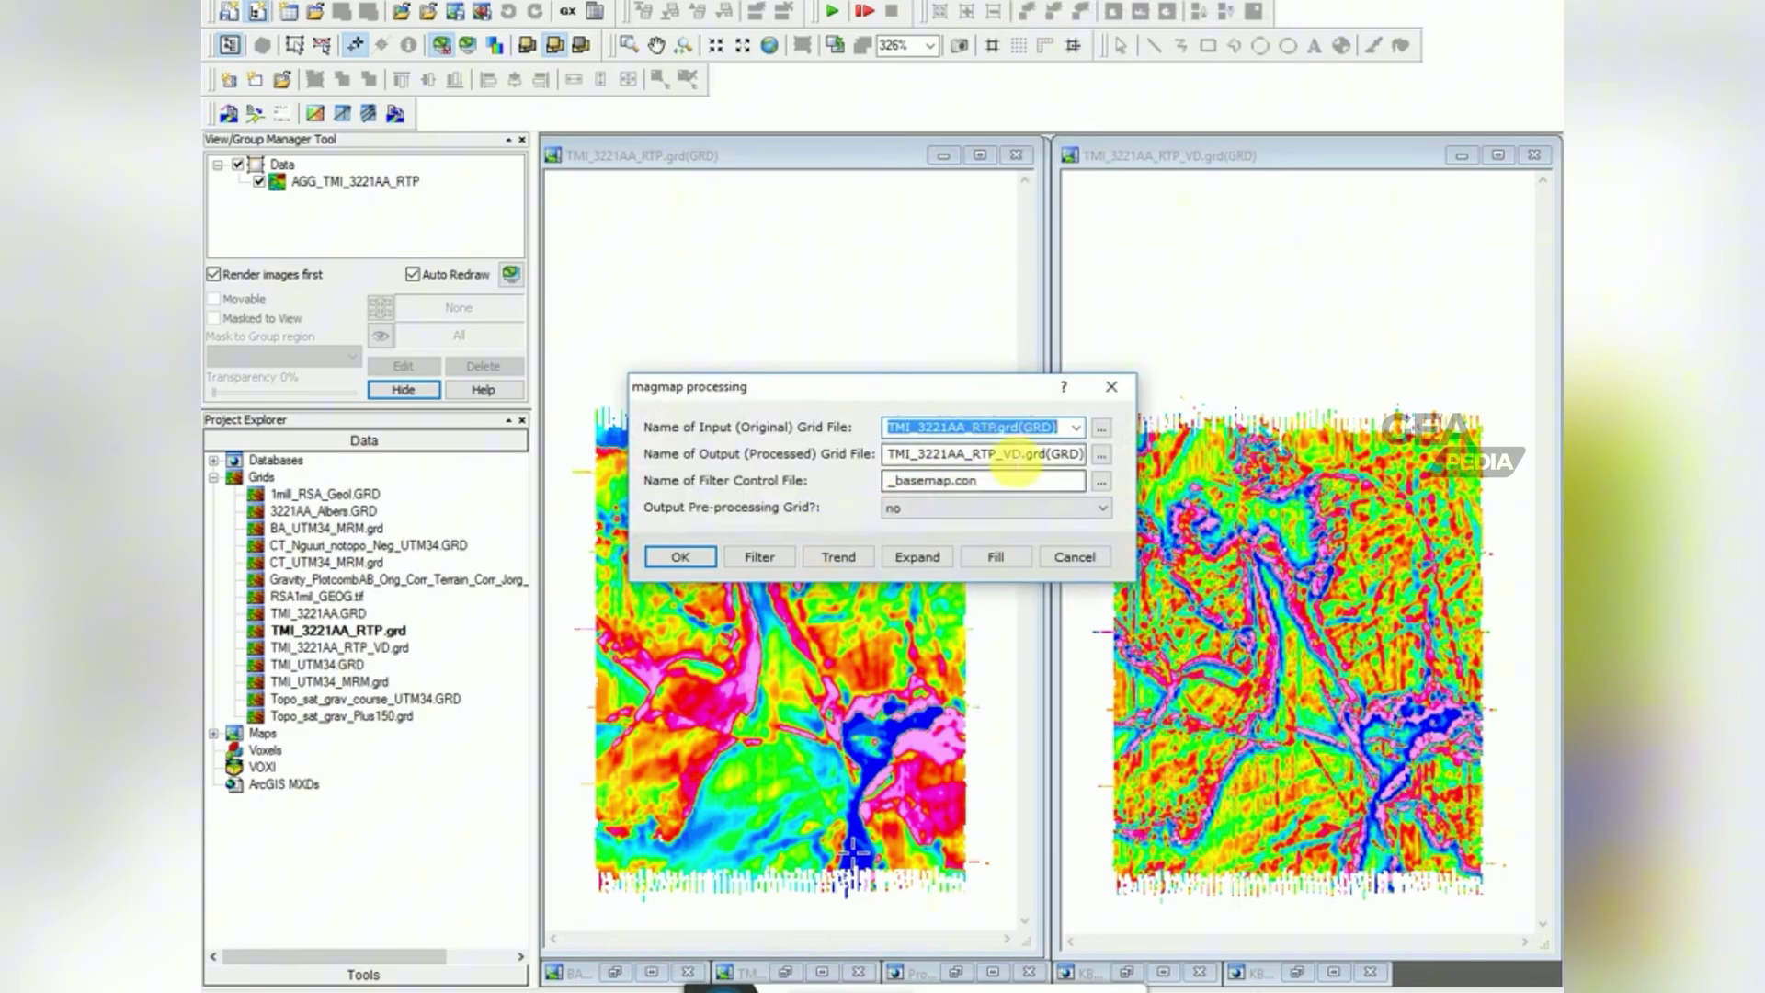
left_click(1011, 455)
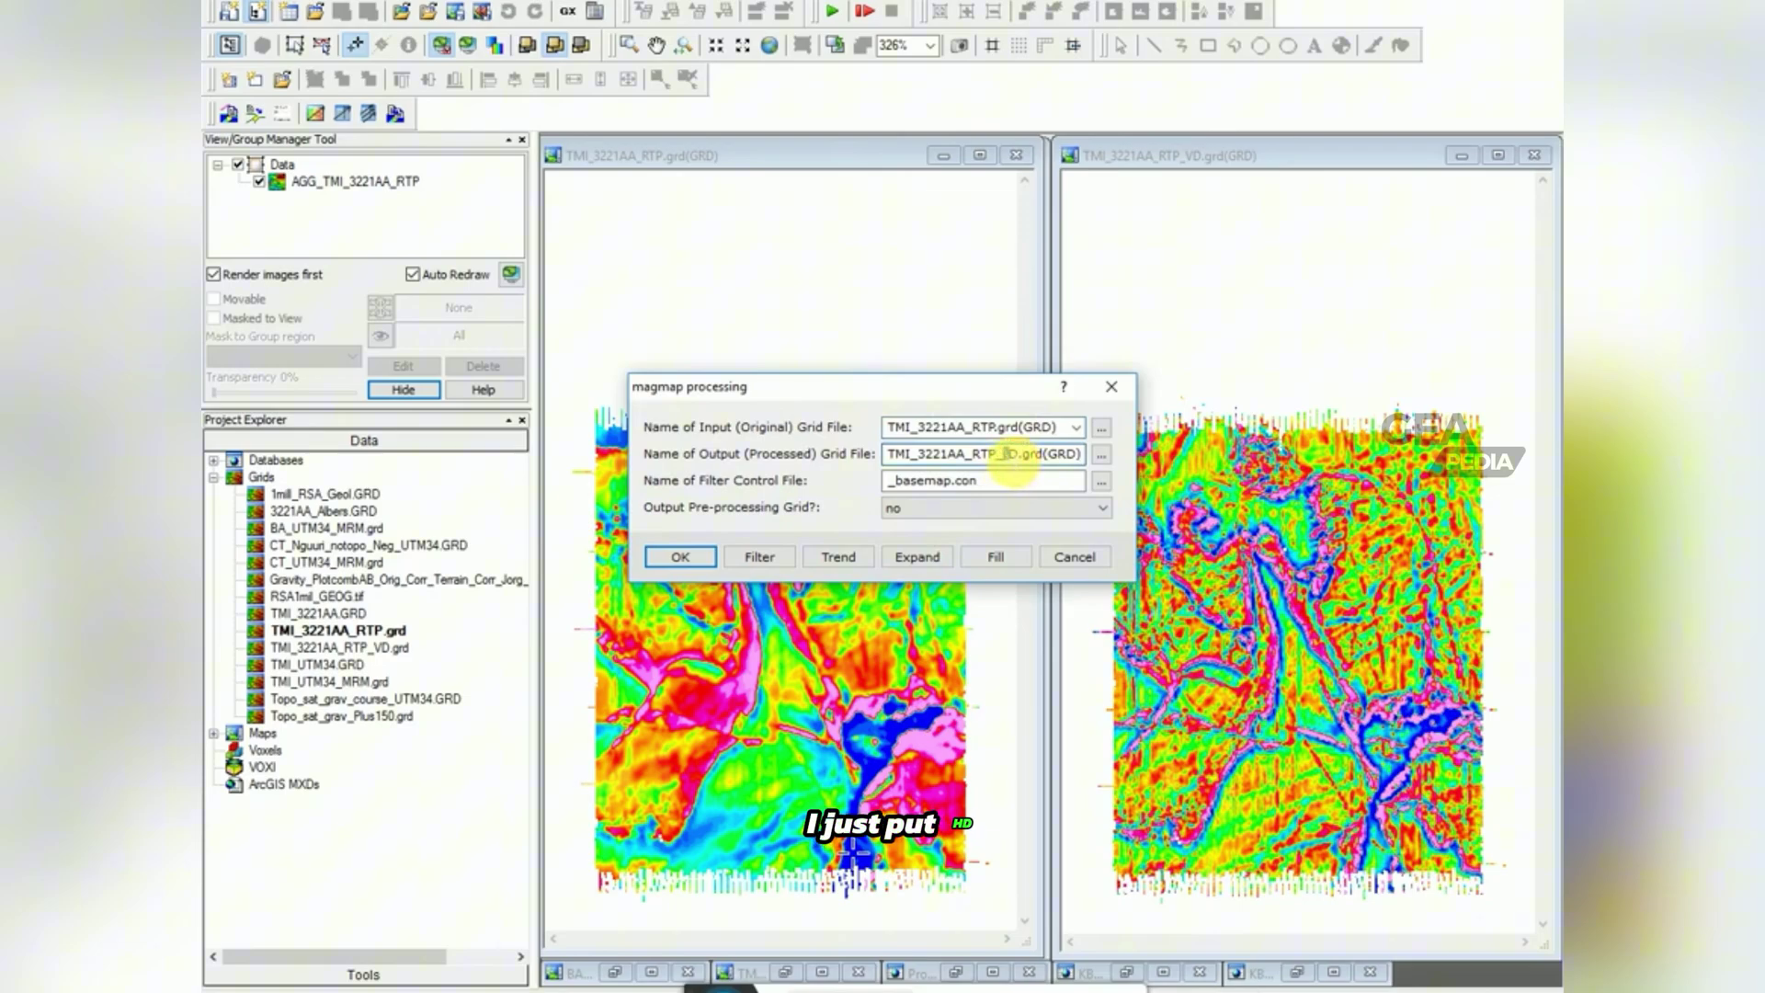
type("H")
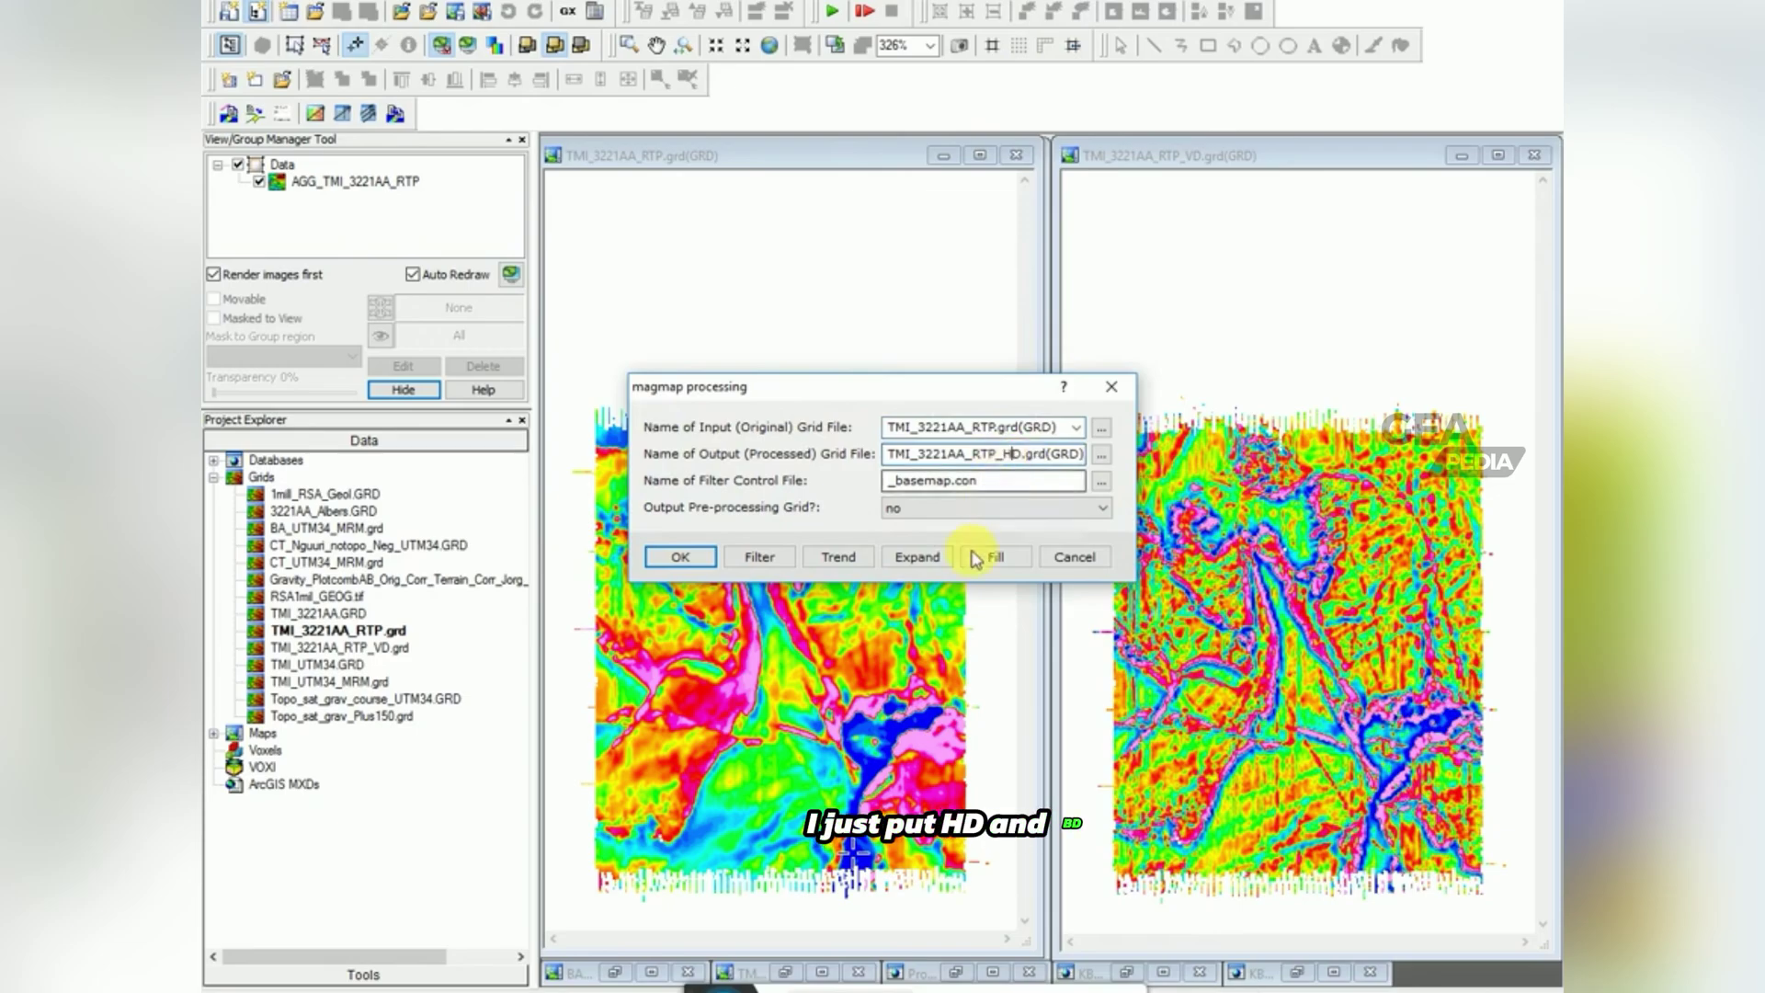
Set the Derivative filter direction to X and run it to create the XHD grid.
left_click(759, 559)
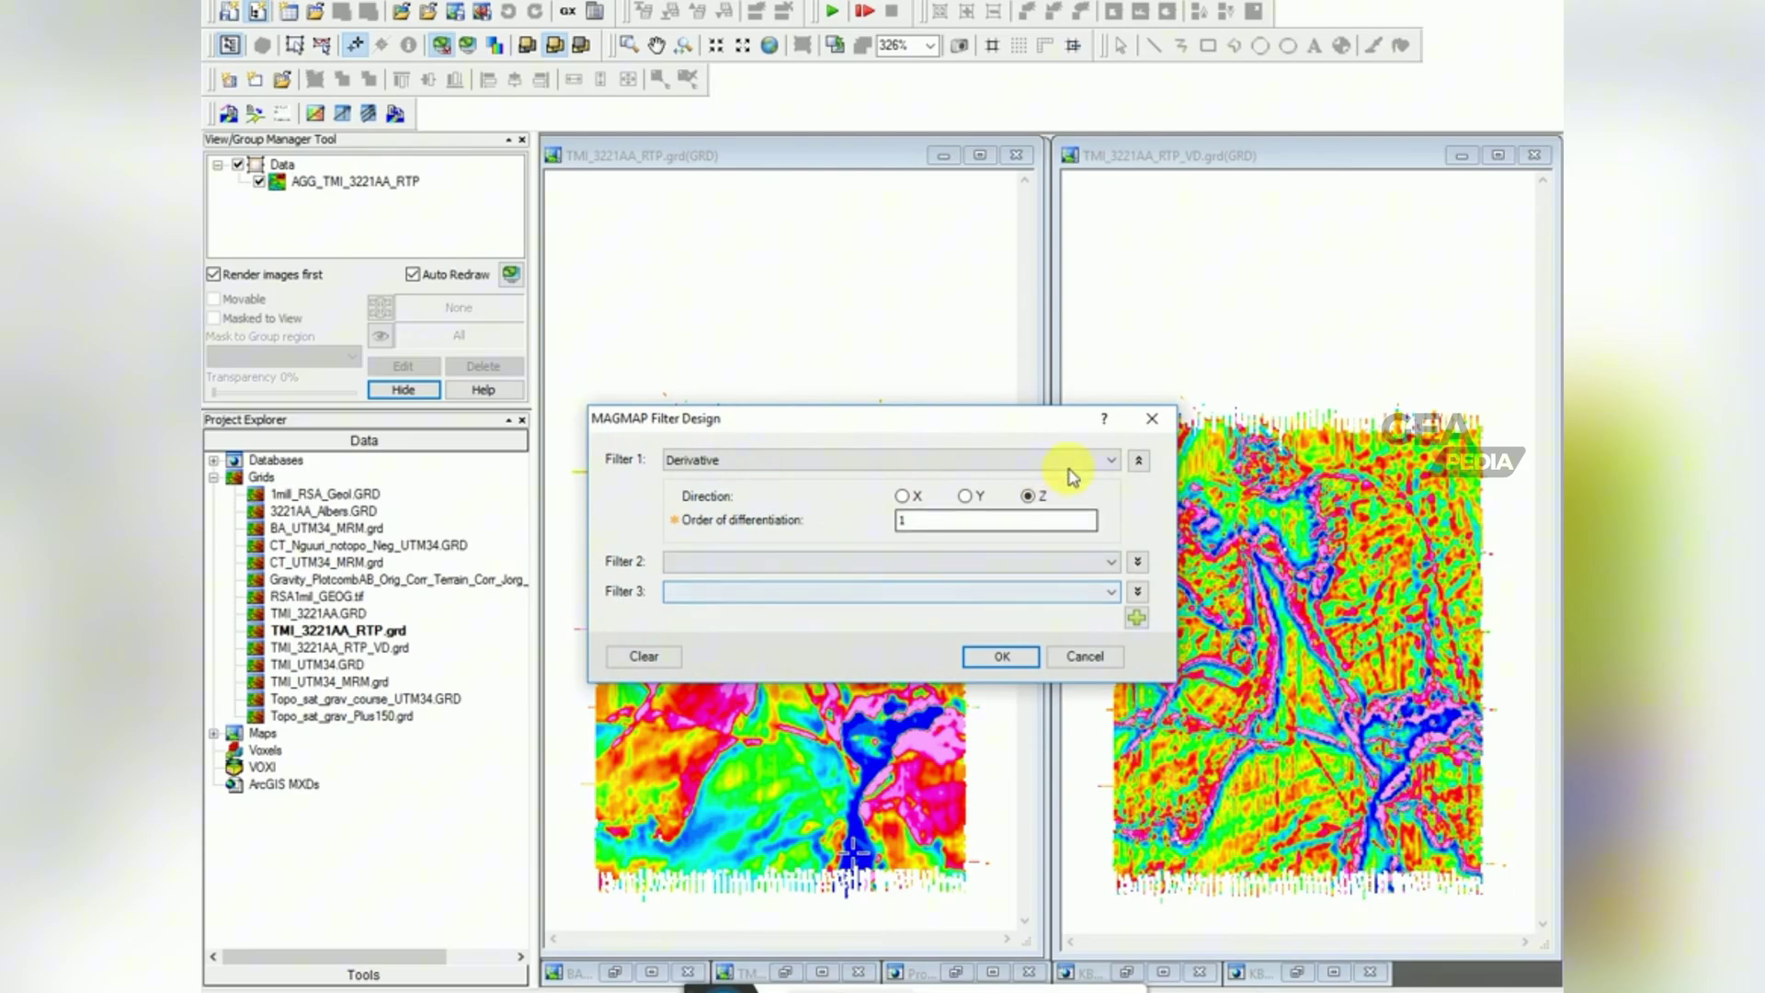
left_click(902, 497)
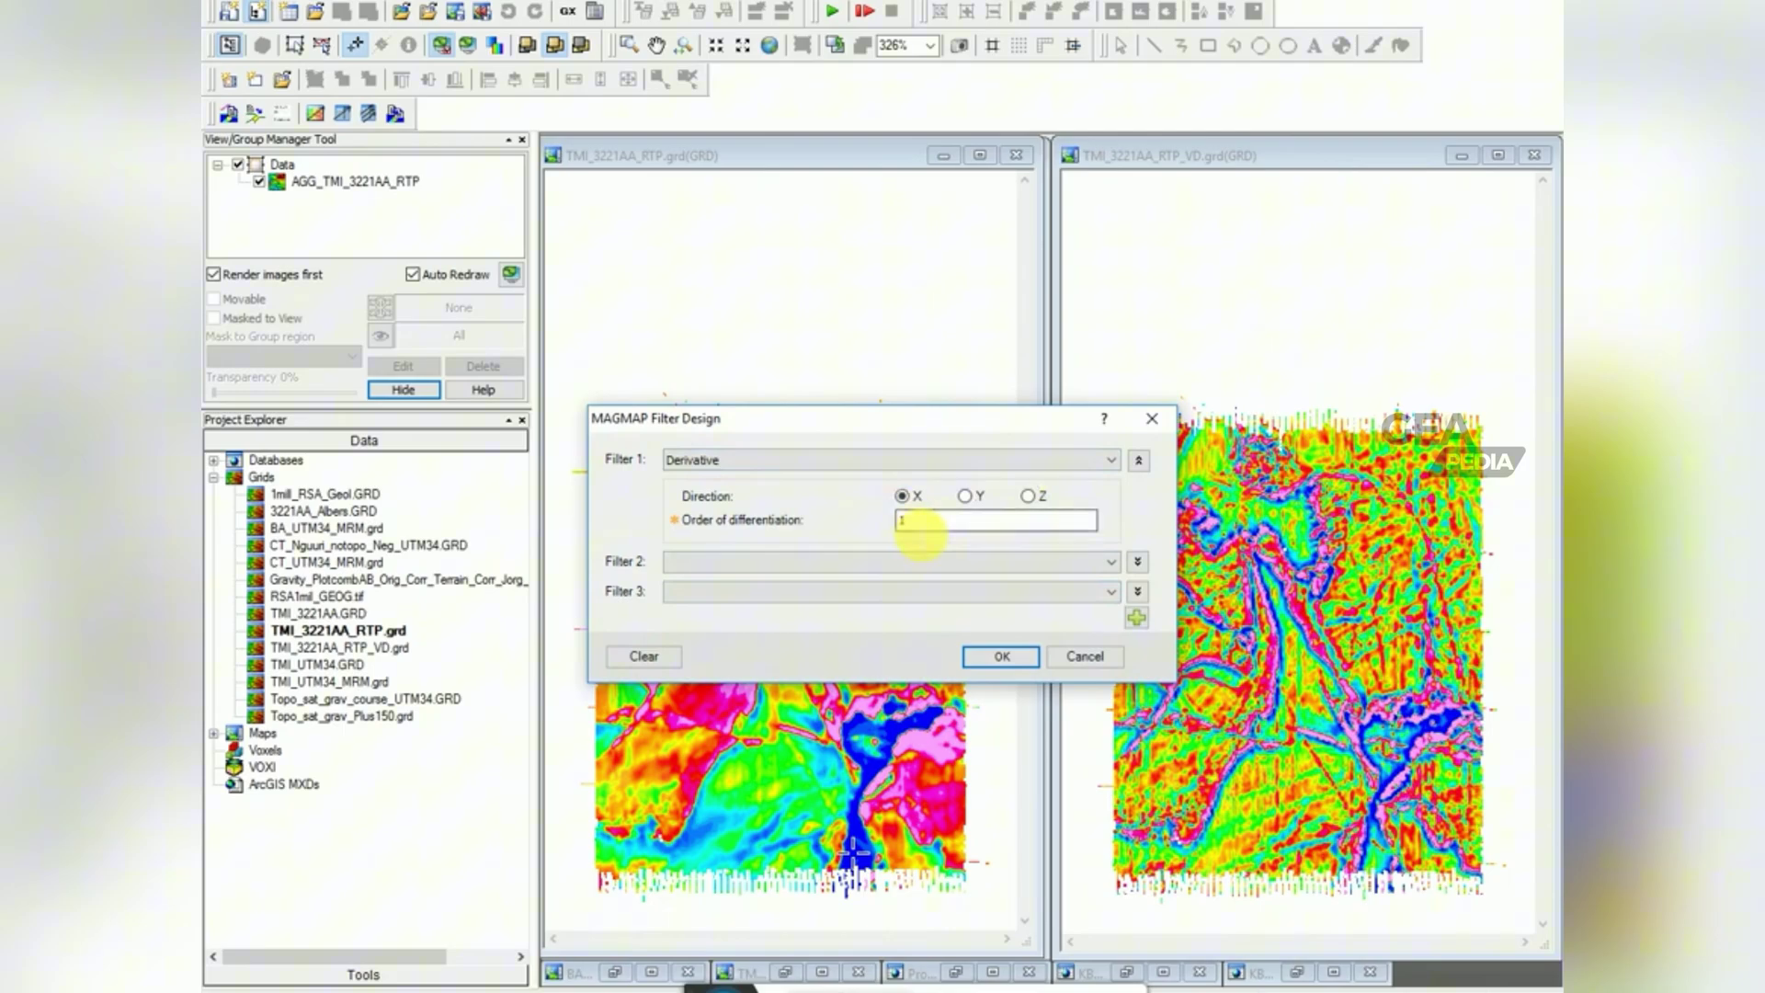
left_click(999, 658)
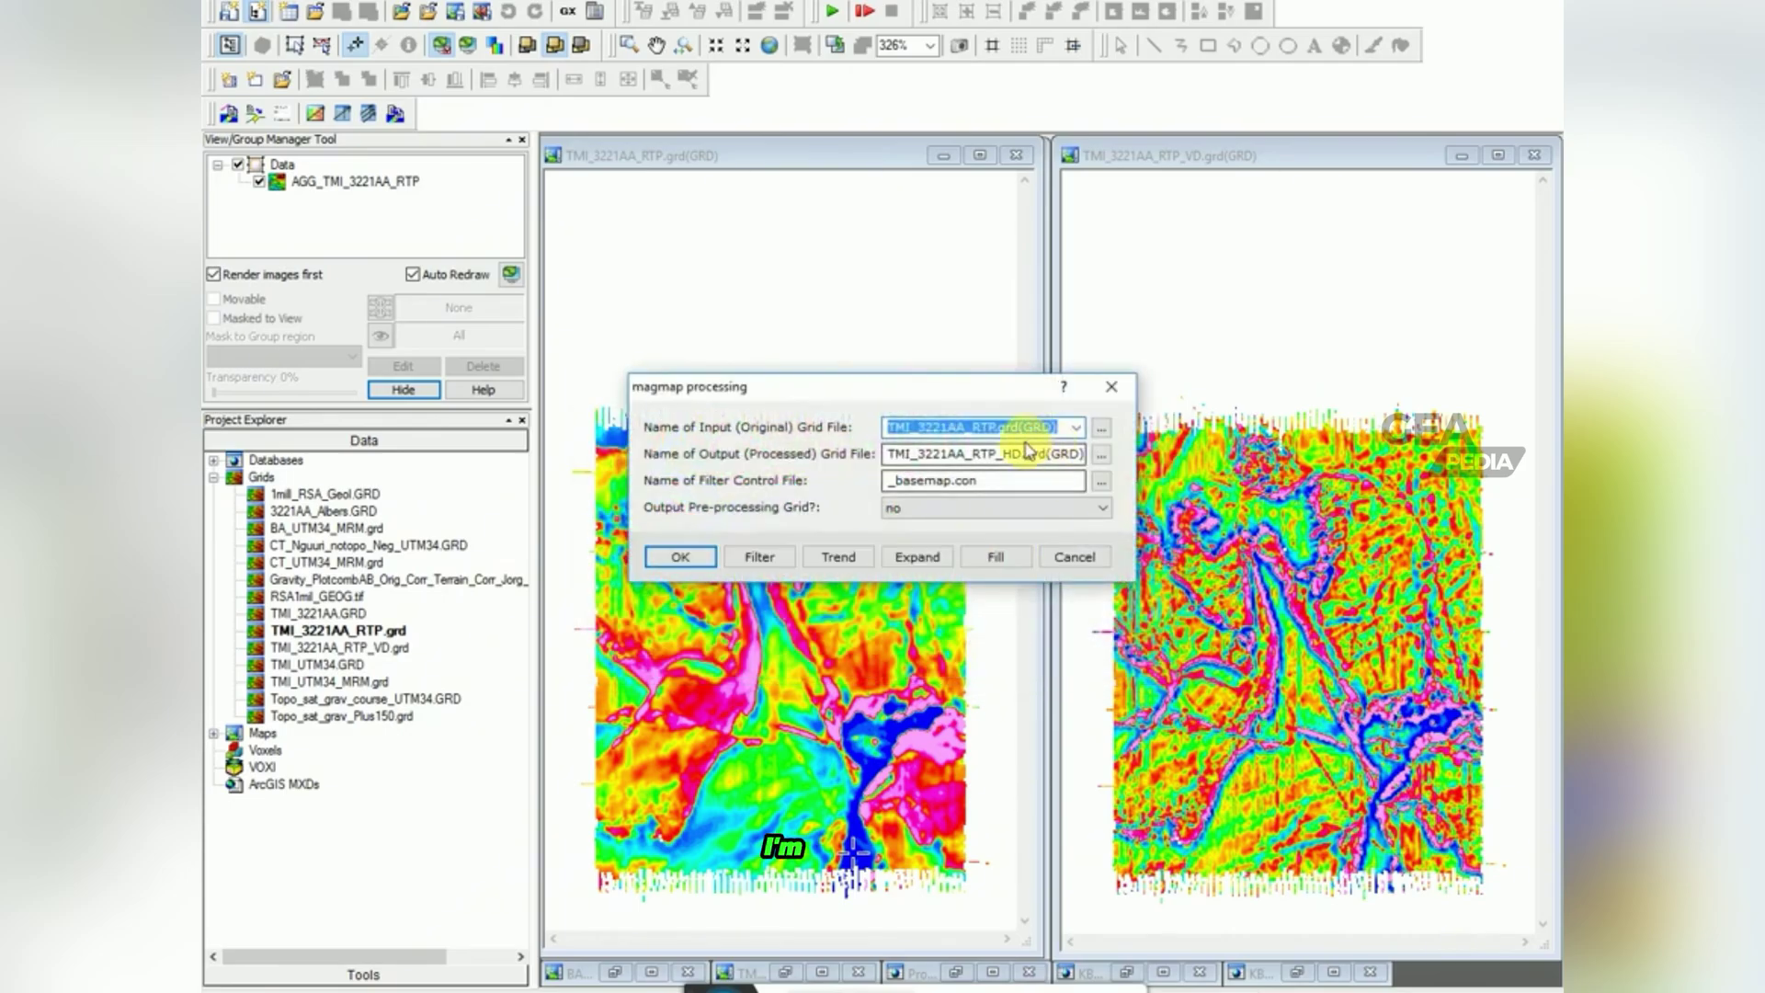
left_click(1008, 466)
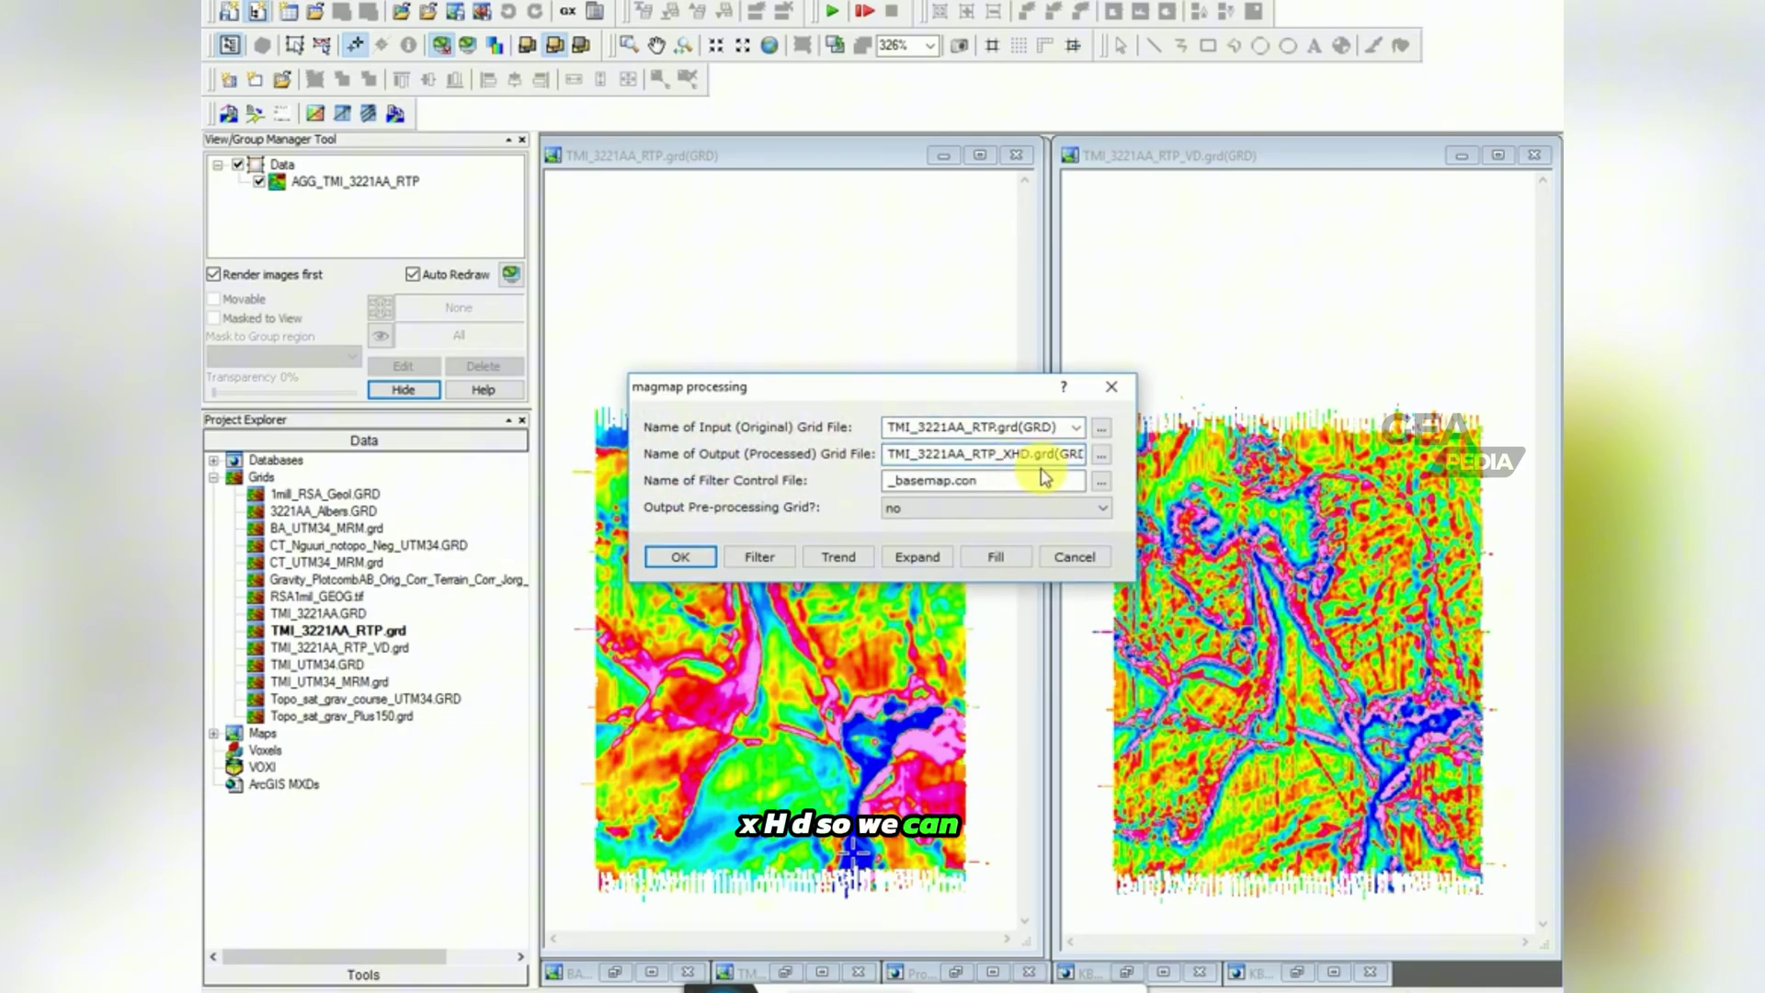
left_click(678, 558)
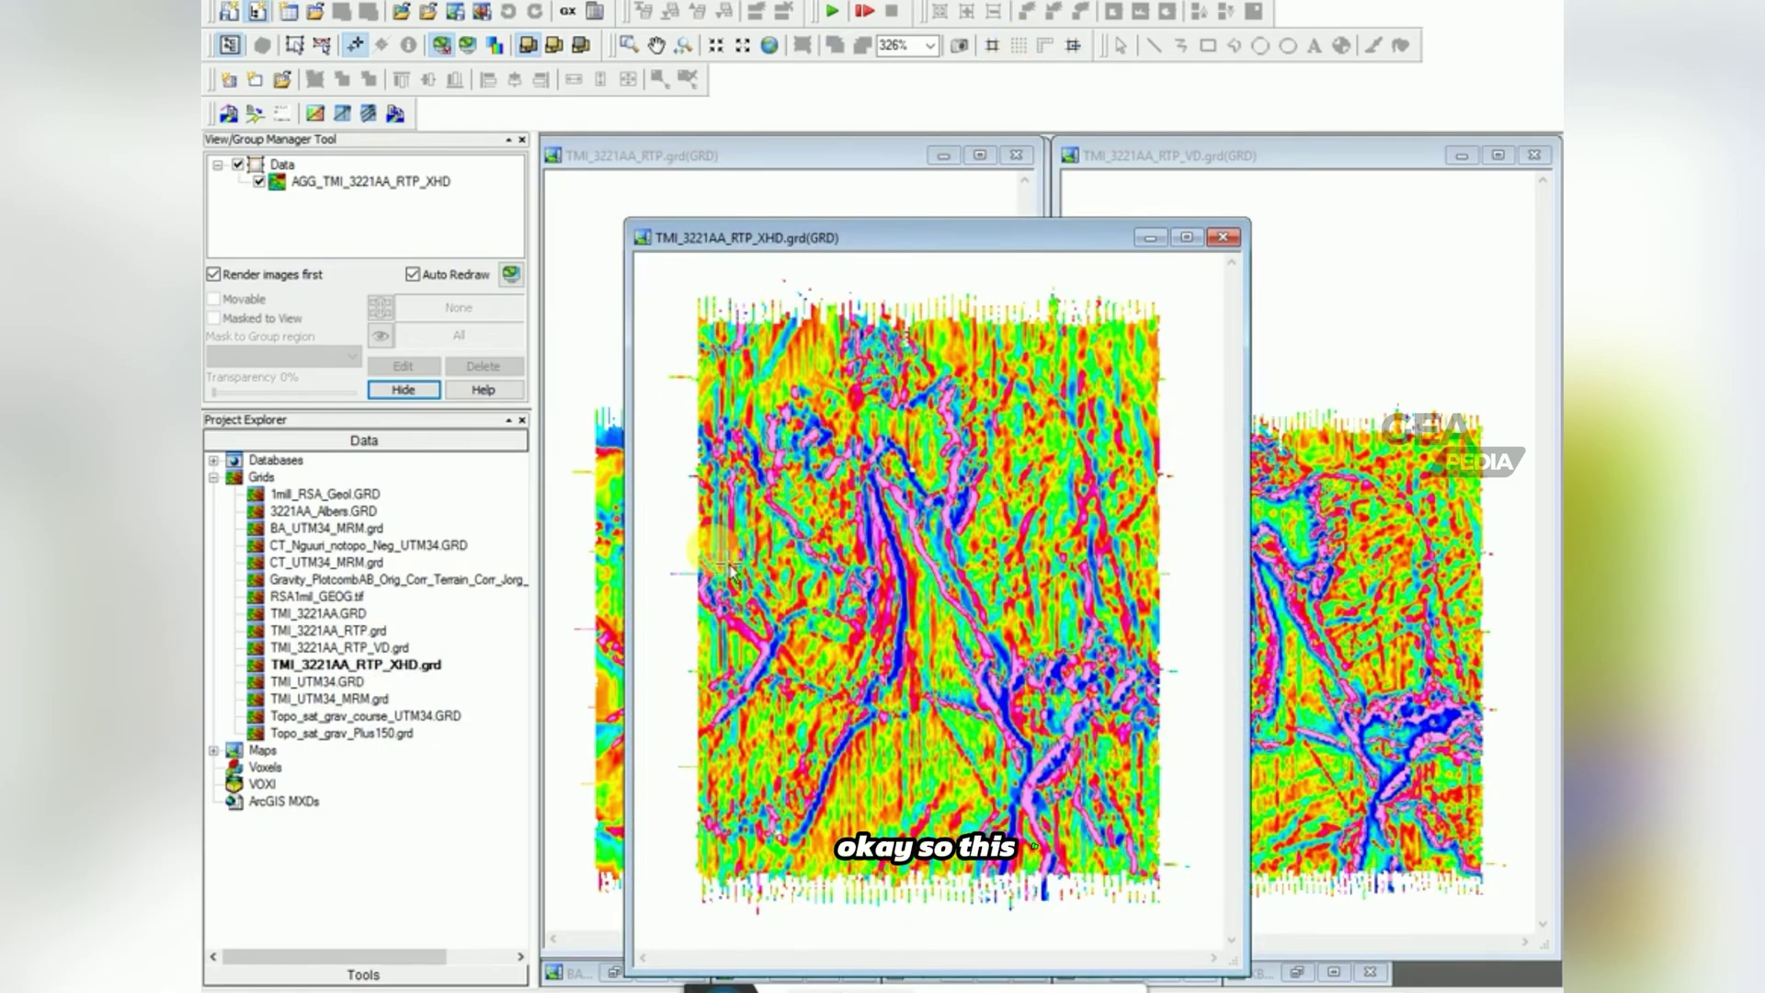
Position and resize the XHD window beside the VD window, then sync XHD to the VD extent.
left_click_drag(933, 237, 832, 142)
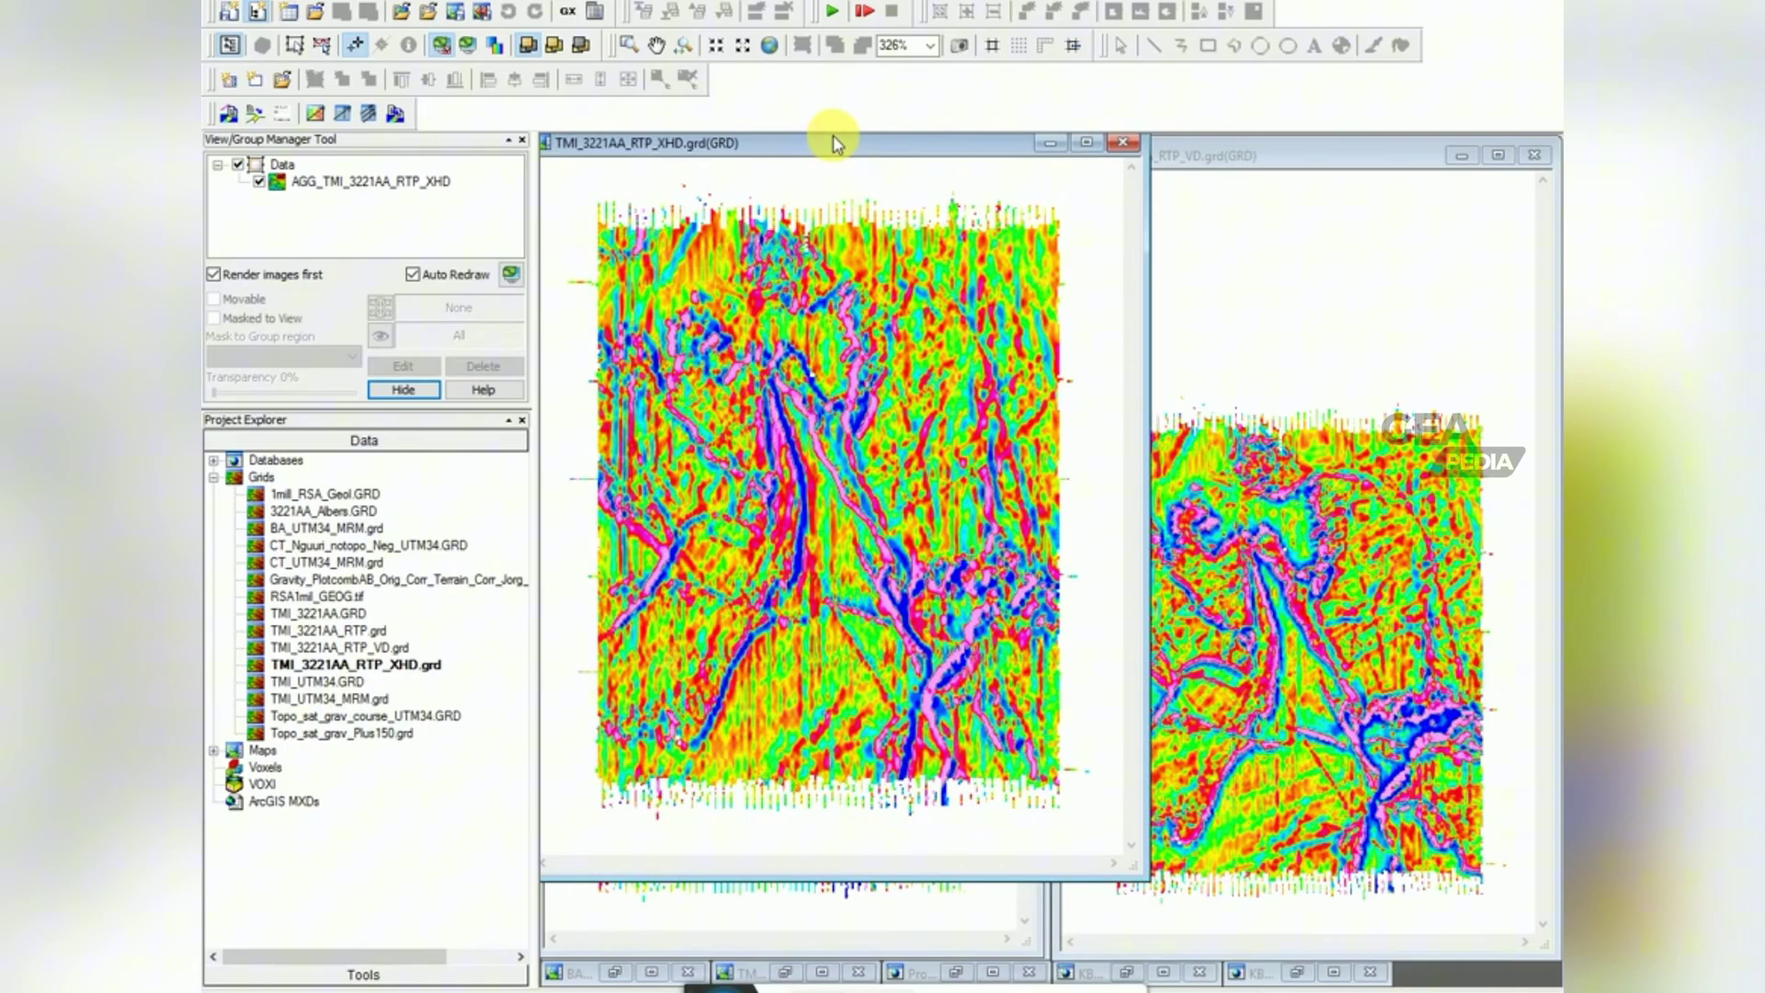
left_click_drag(834, 143, 707, 158)
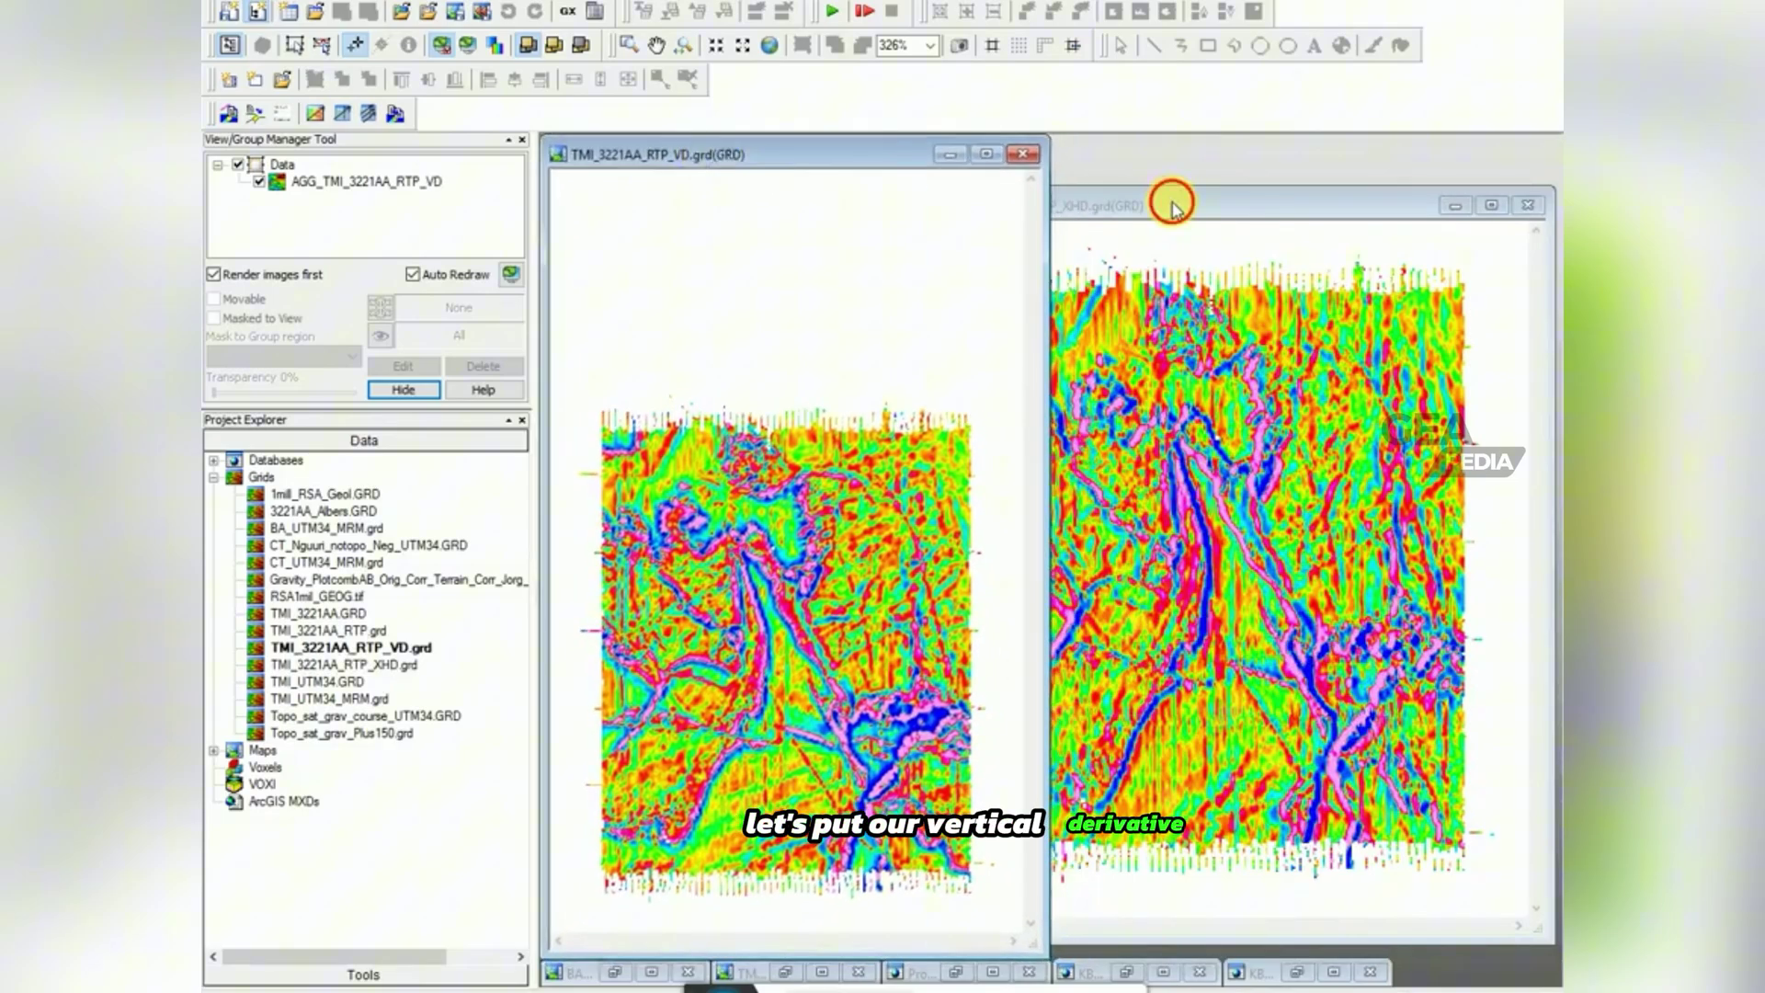
left_click(1176, 206)
left_click_drag(1176, 206, 1174, 150)
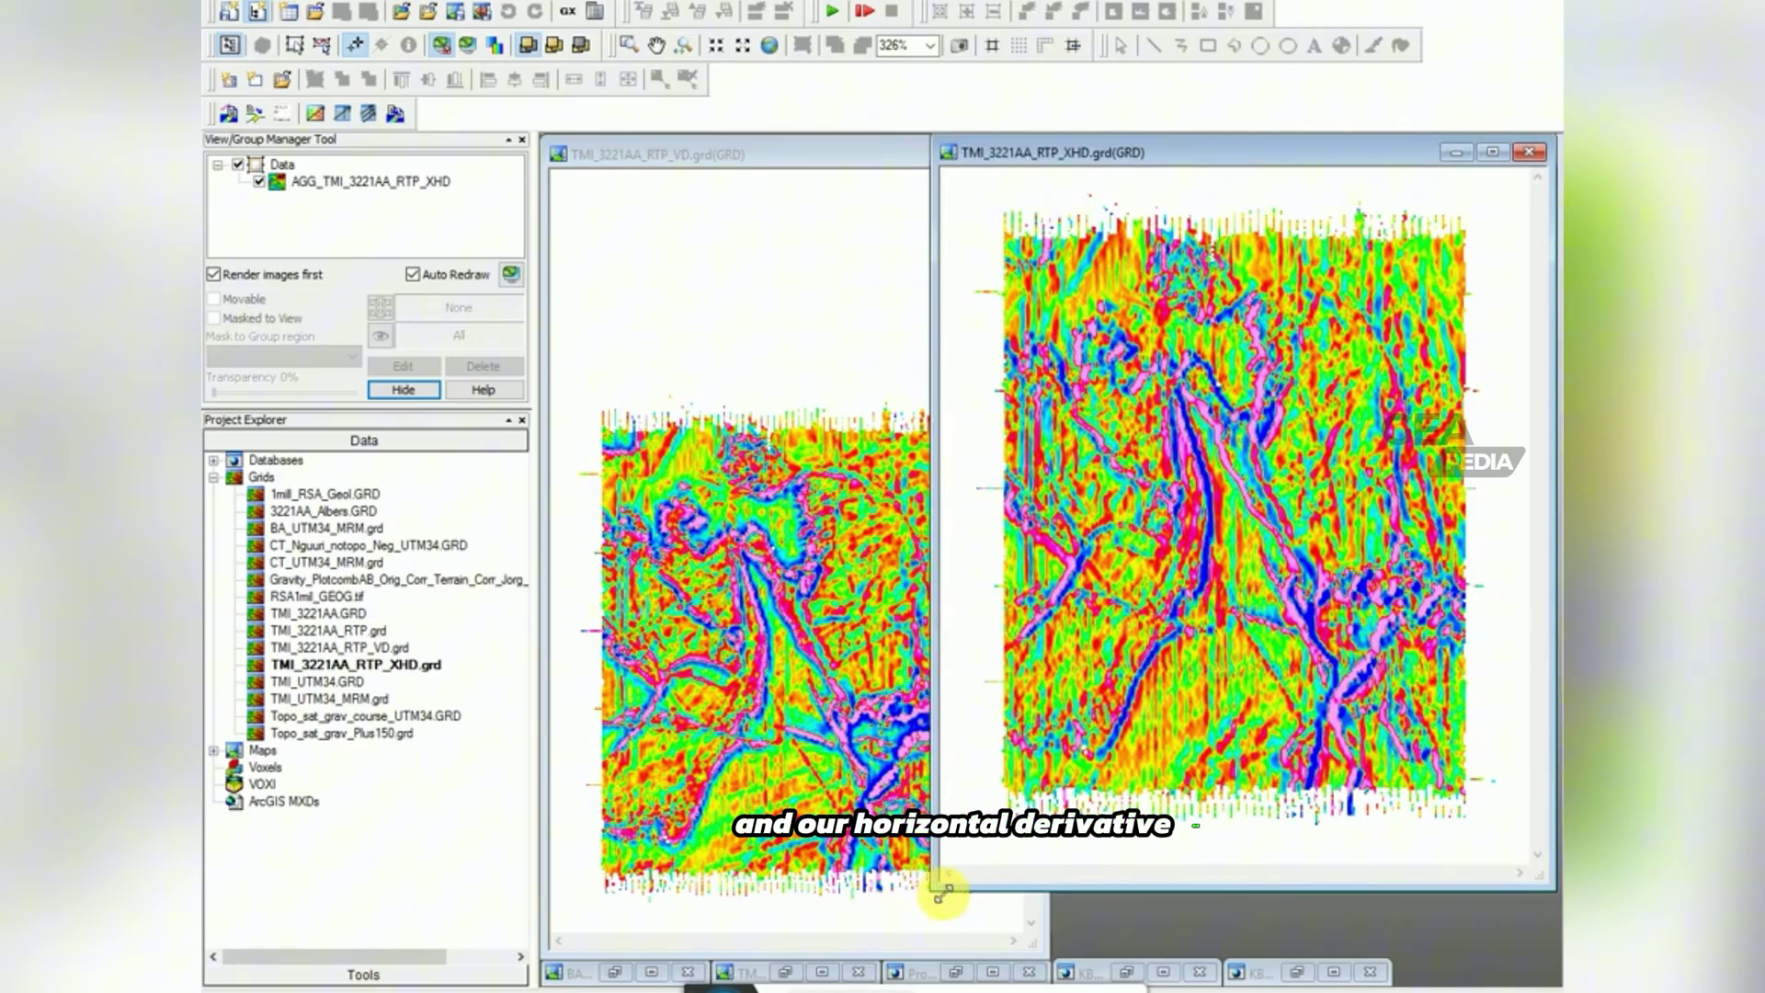
left_click_drag(942, 891, 1063, 956)
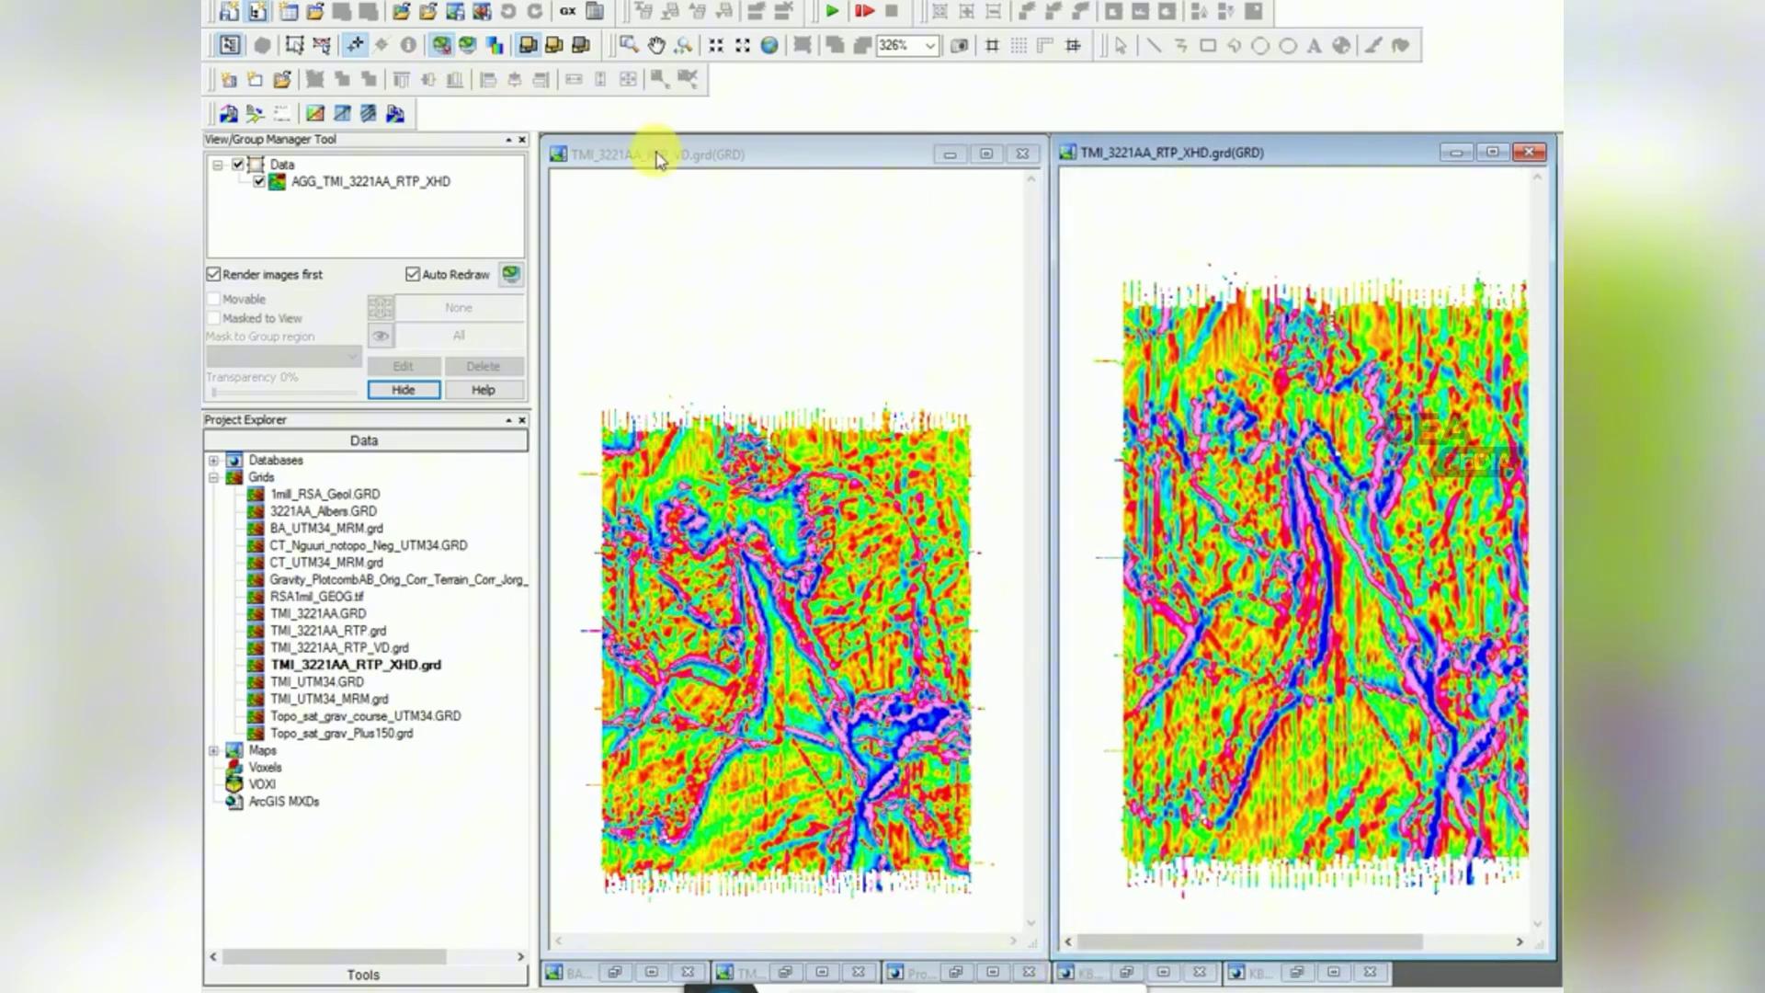
left_click(659, 159)
left_click(554, 45)
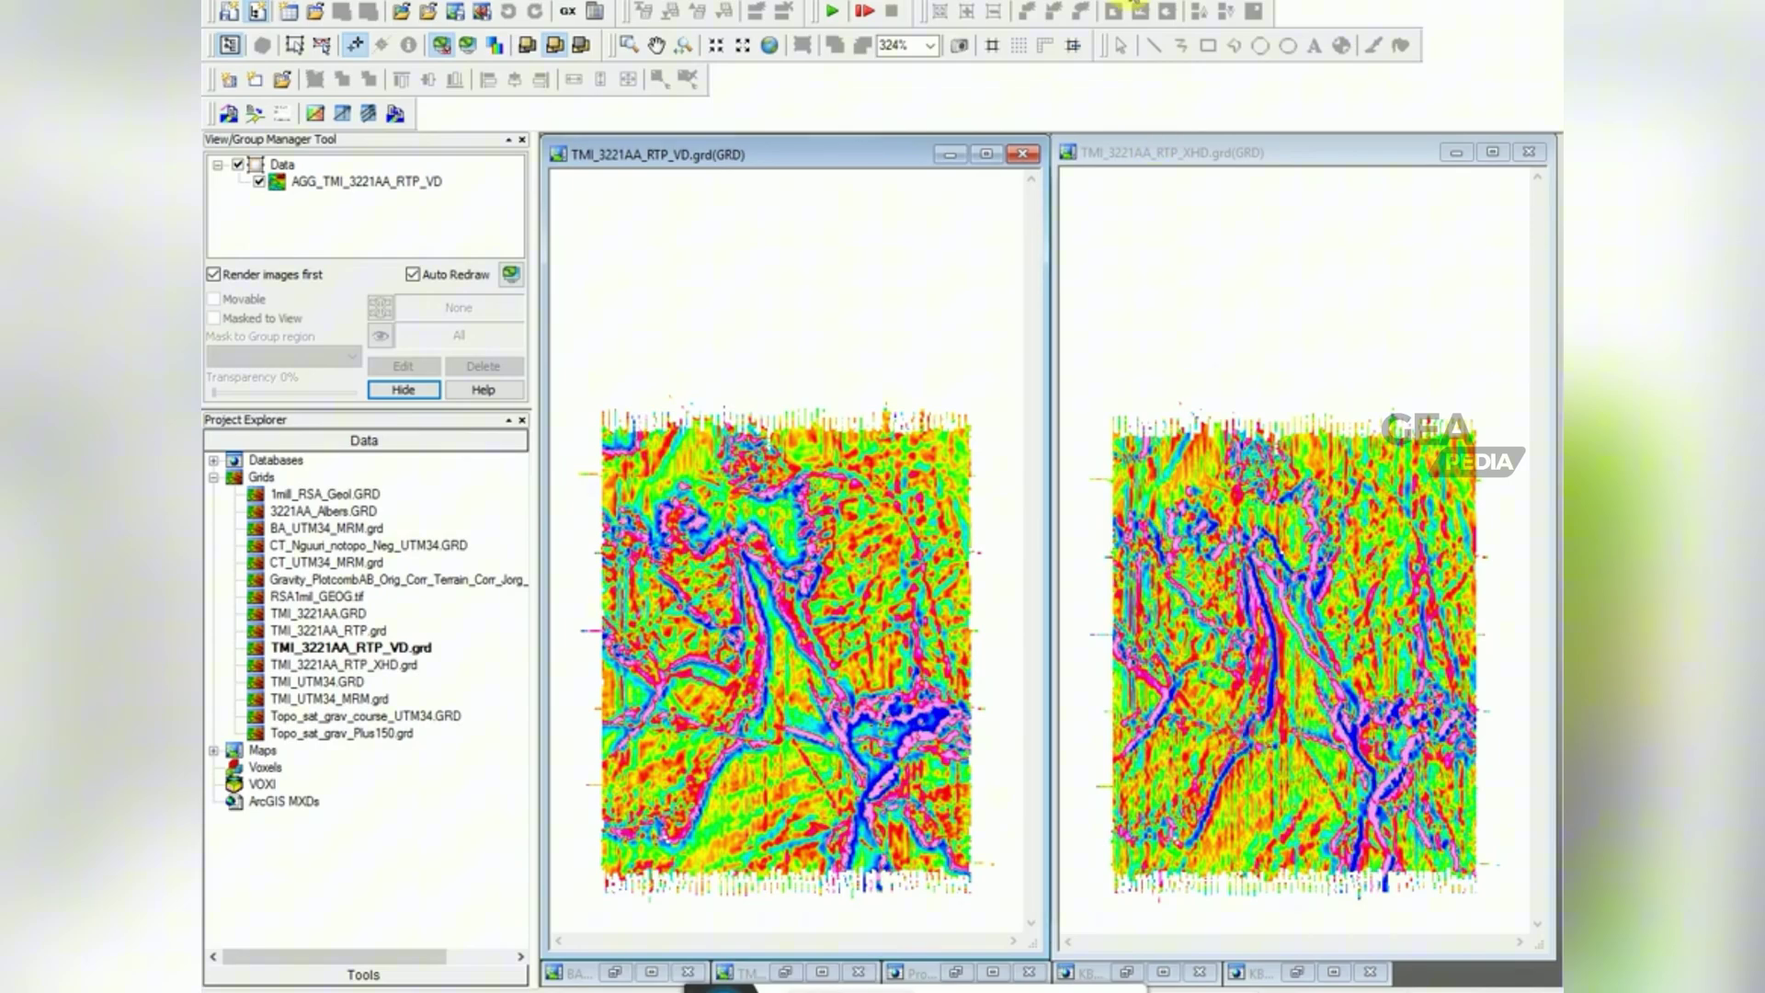
Run MAGMAP 1-step Y-direction Derivative filtering, outputting TMI_3221AA_RTP_YHD.grd.
left_click(1062, 4)
left_click(1055, 9)
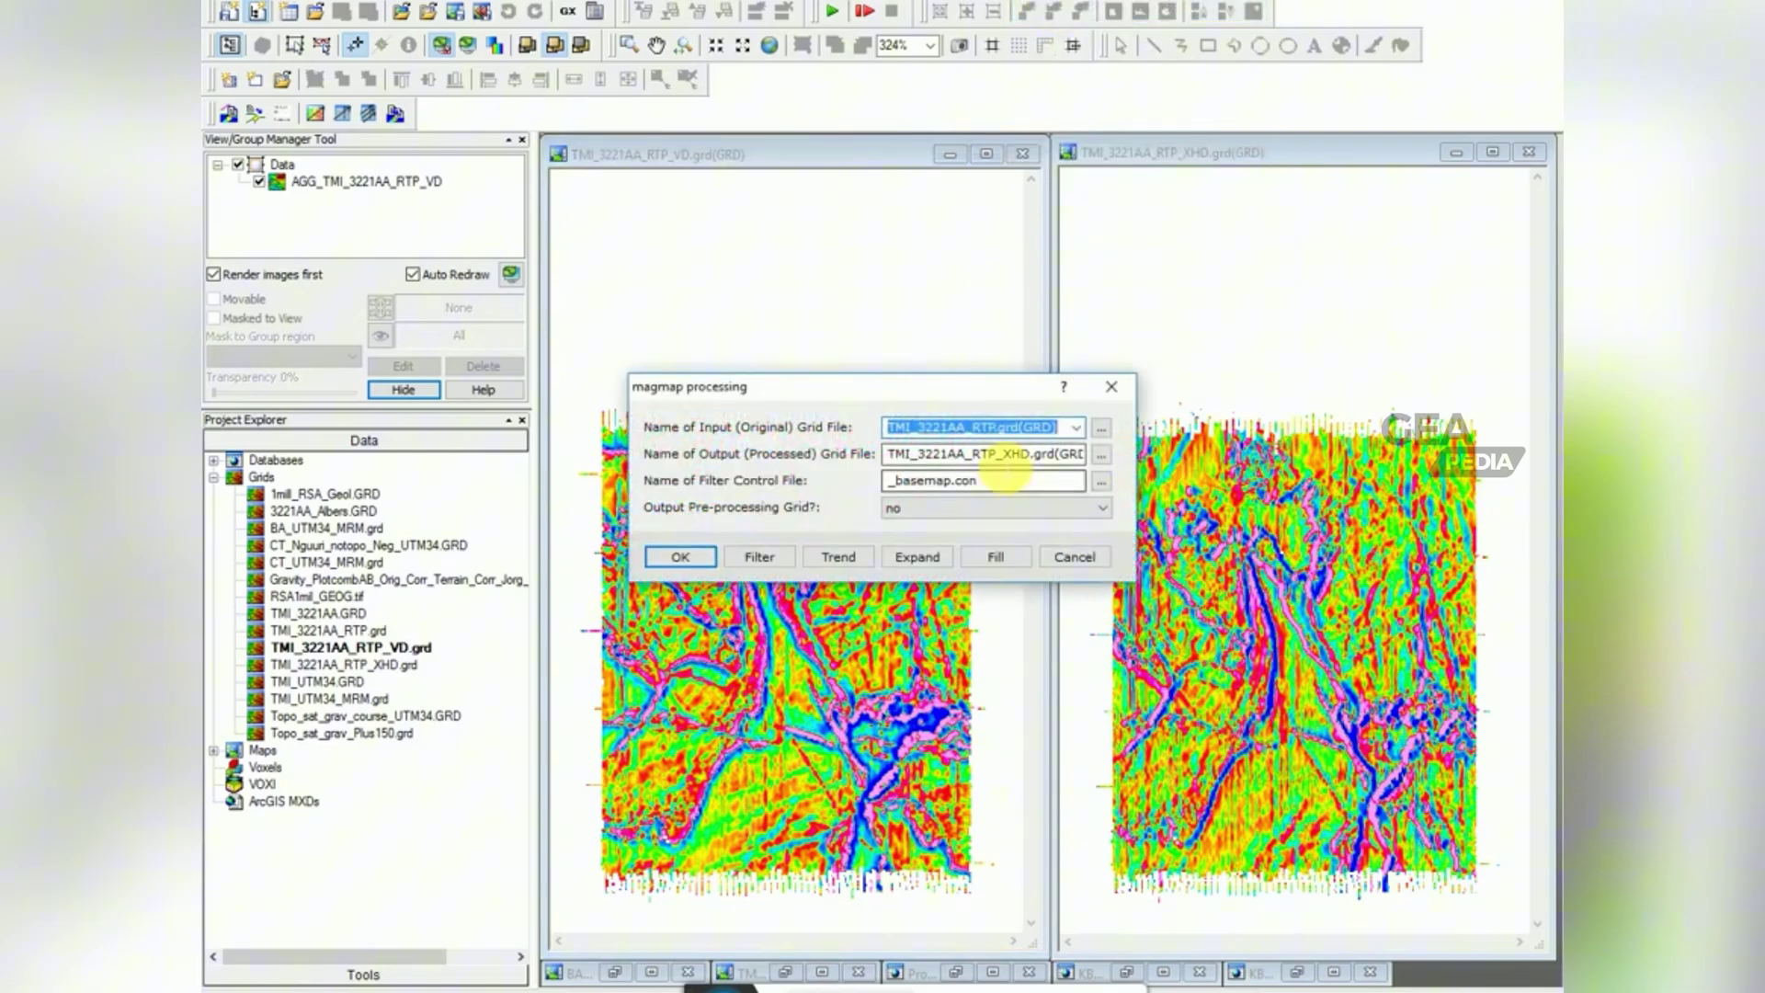
left_click(1007, 454)
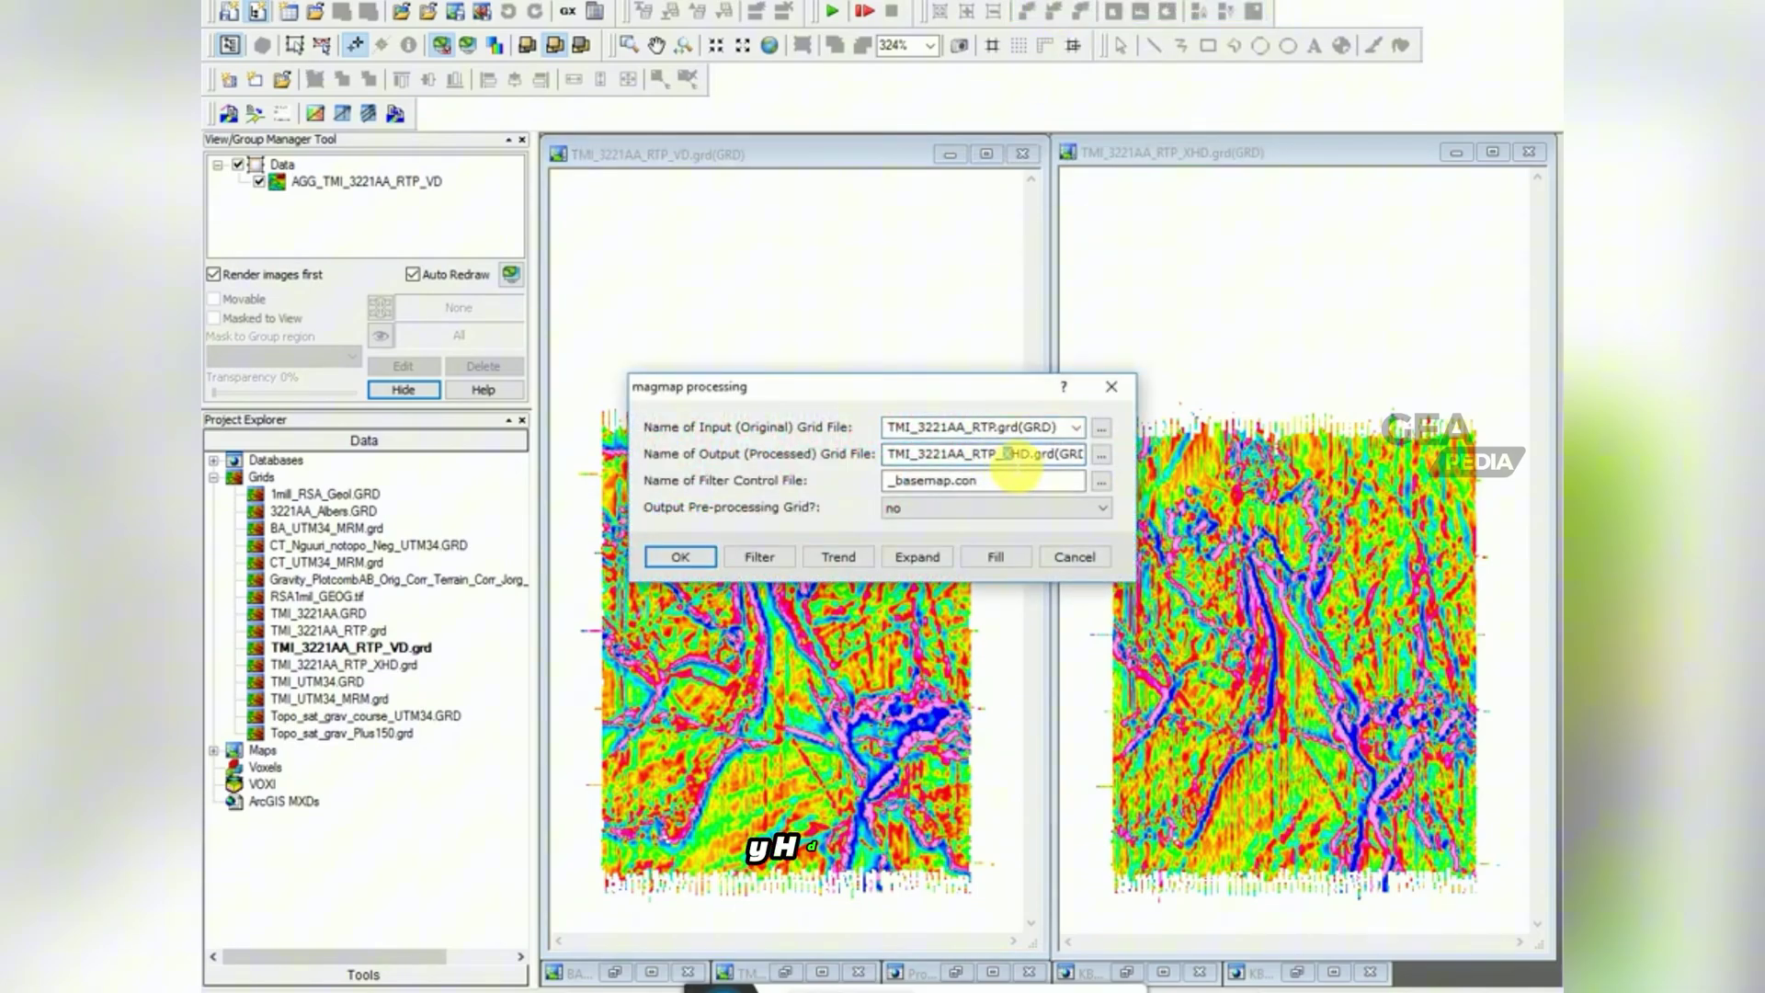
type("Y")
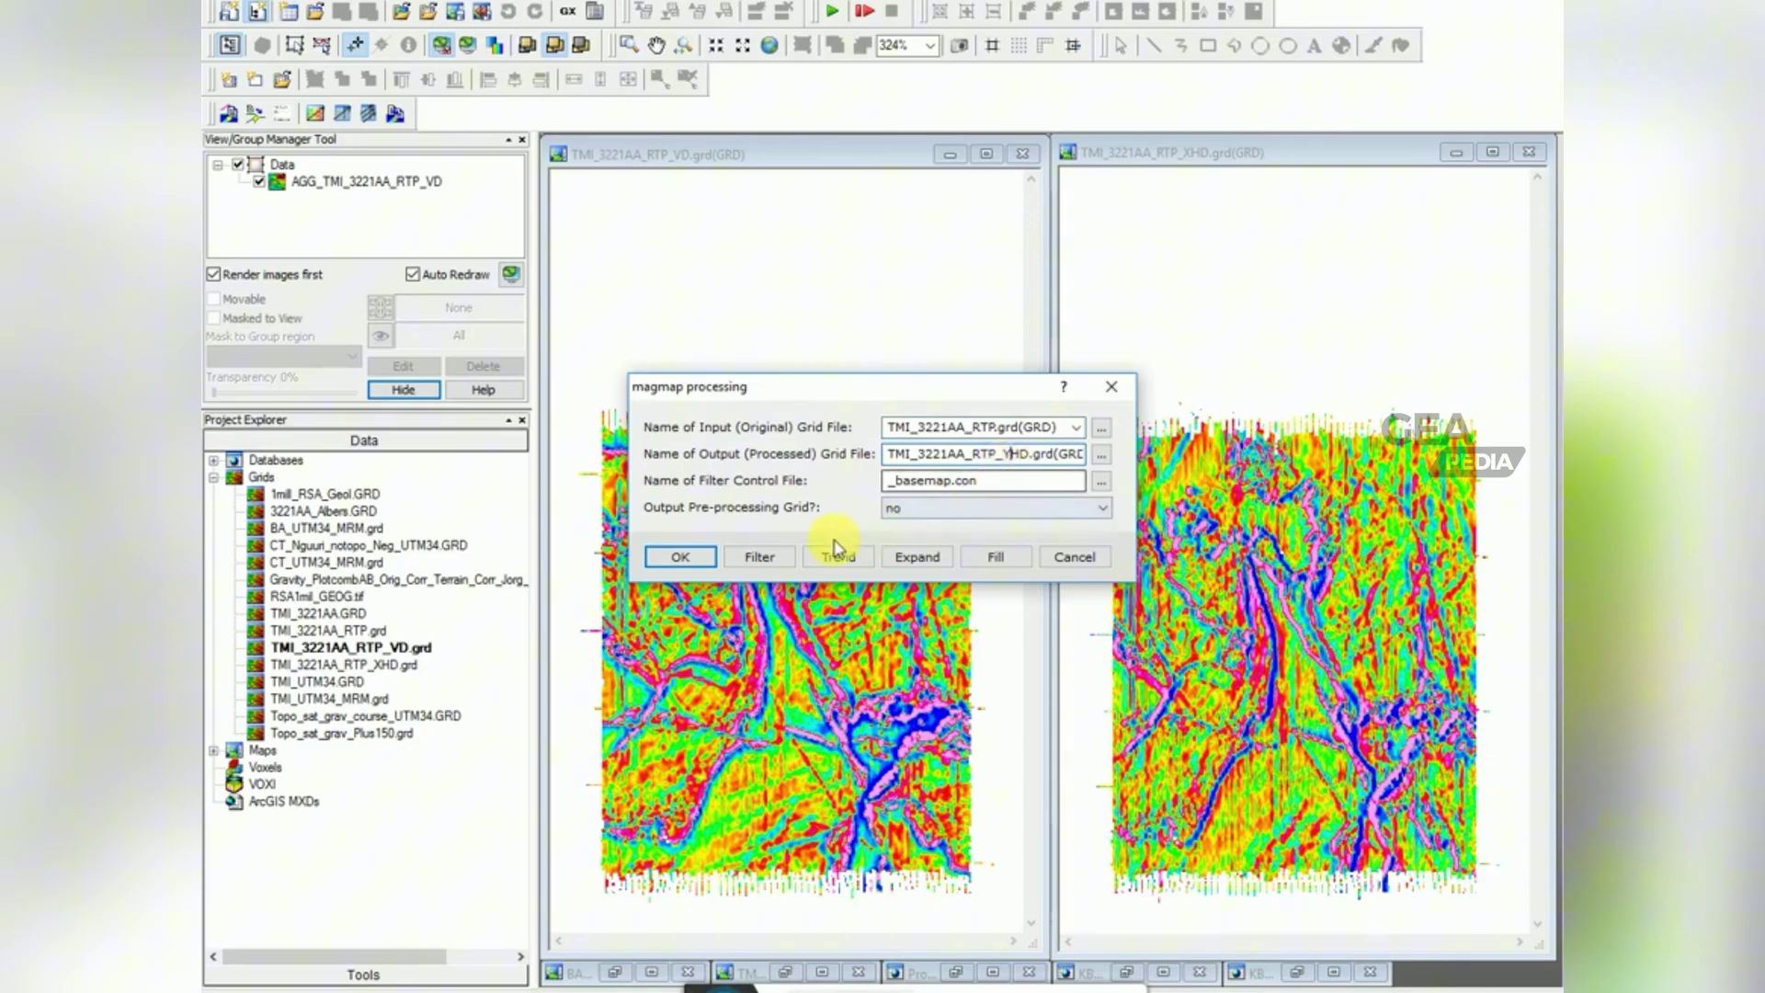
left_click(763, 557)
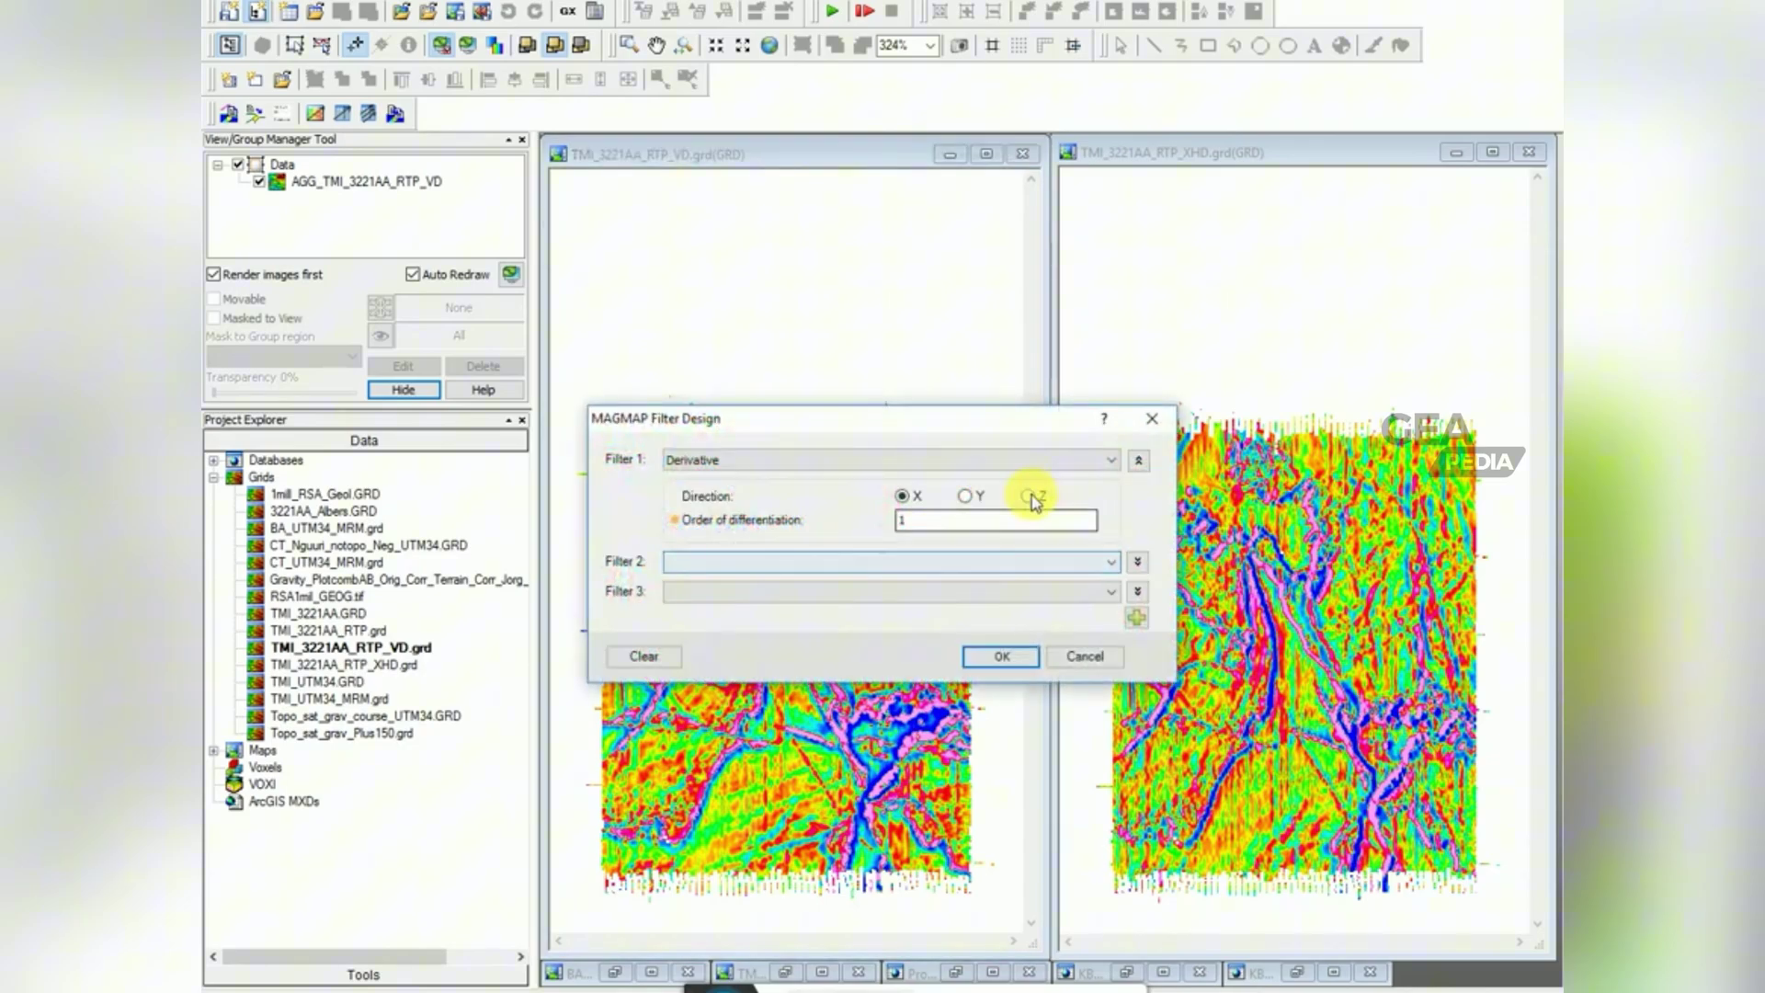
left_click(999, 656)
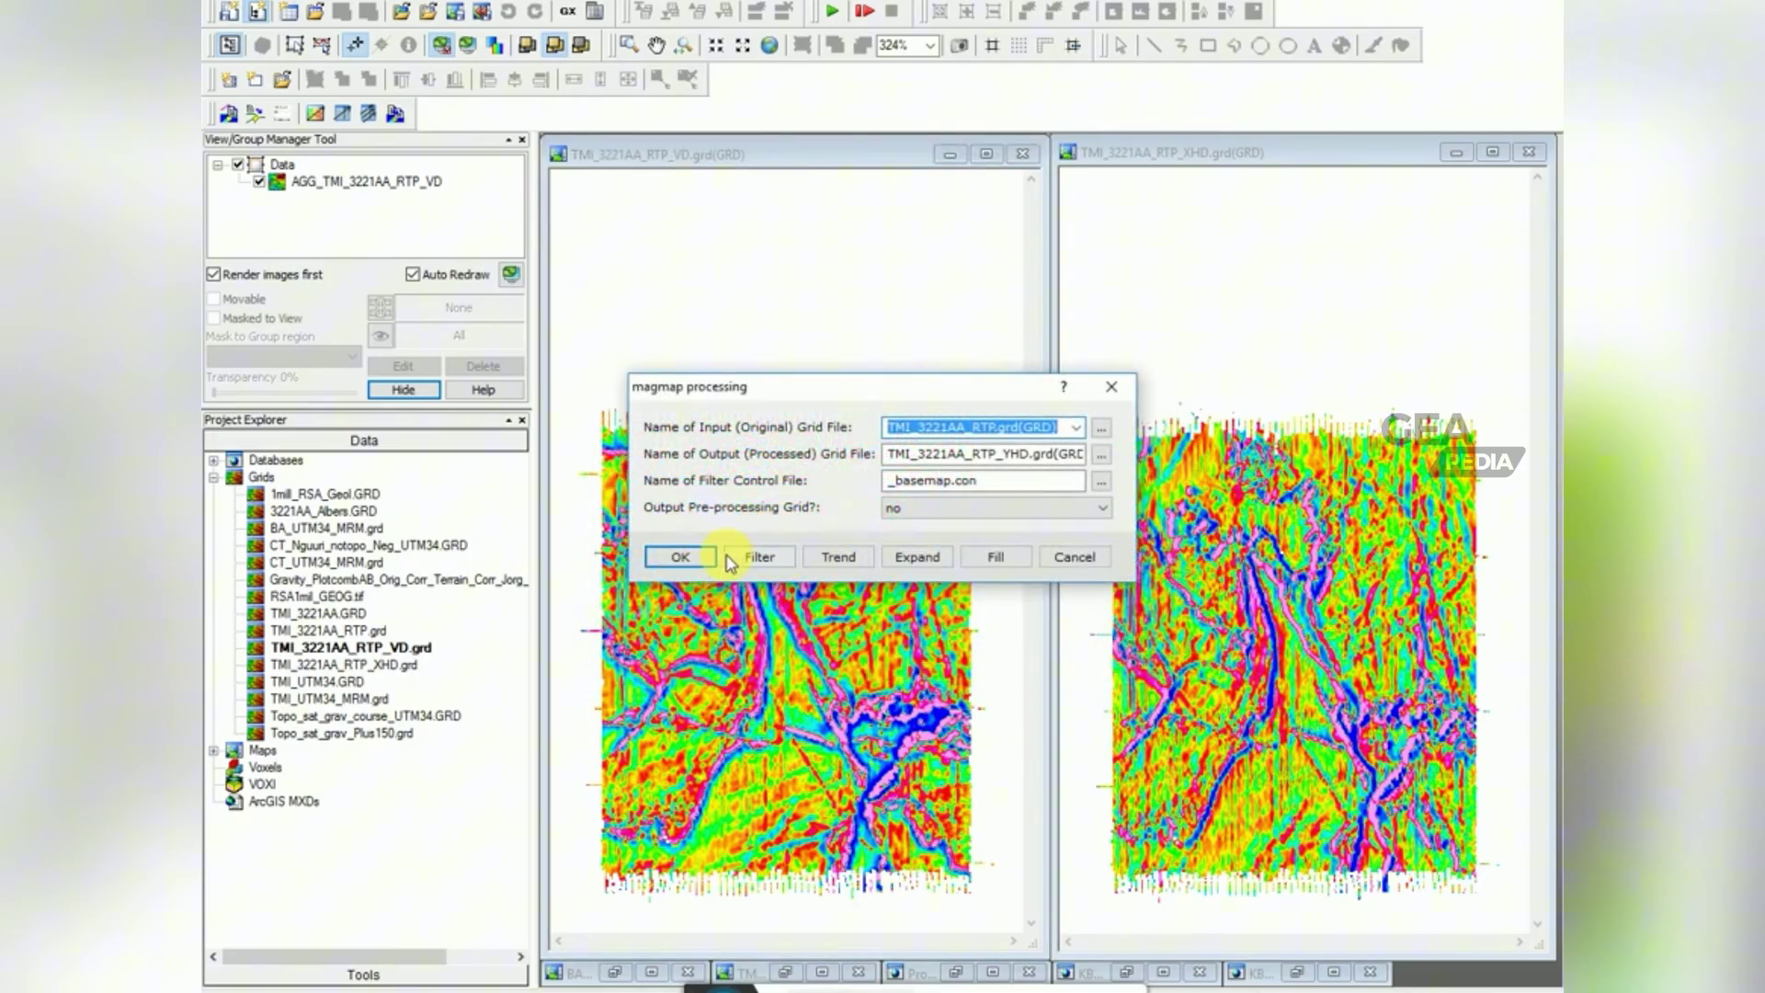
left_click(699, 564)
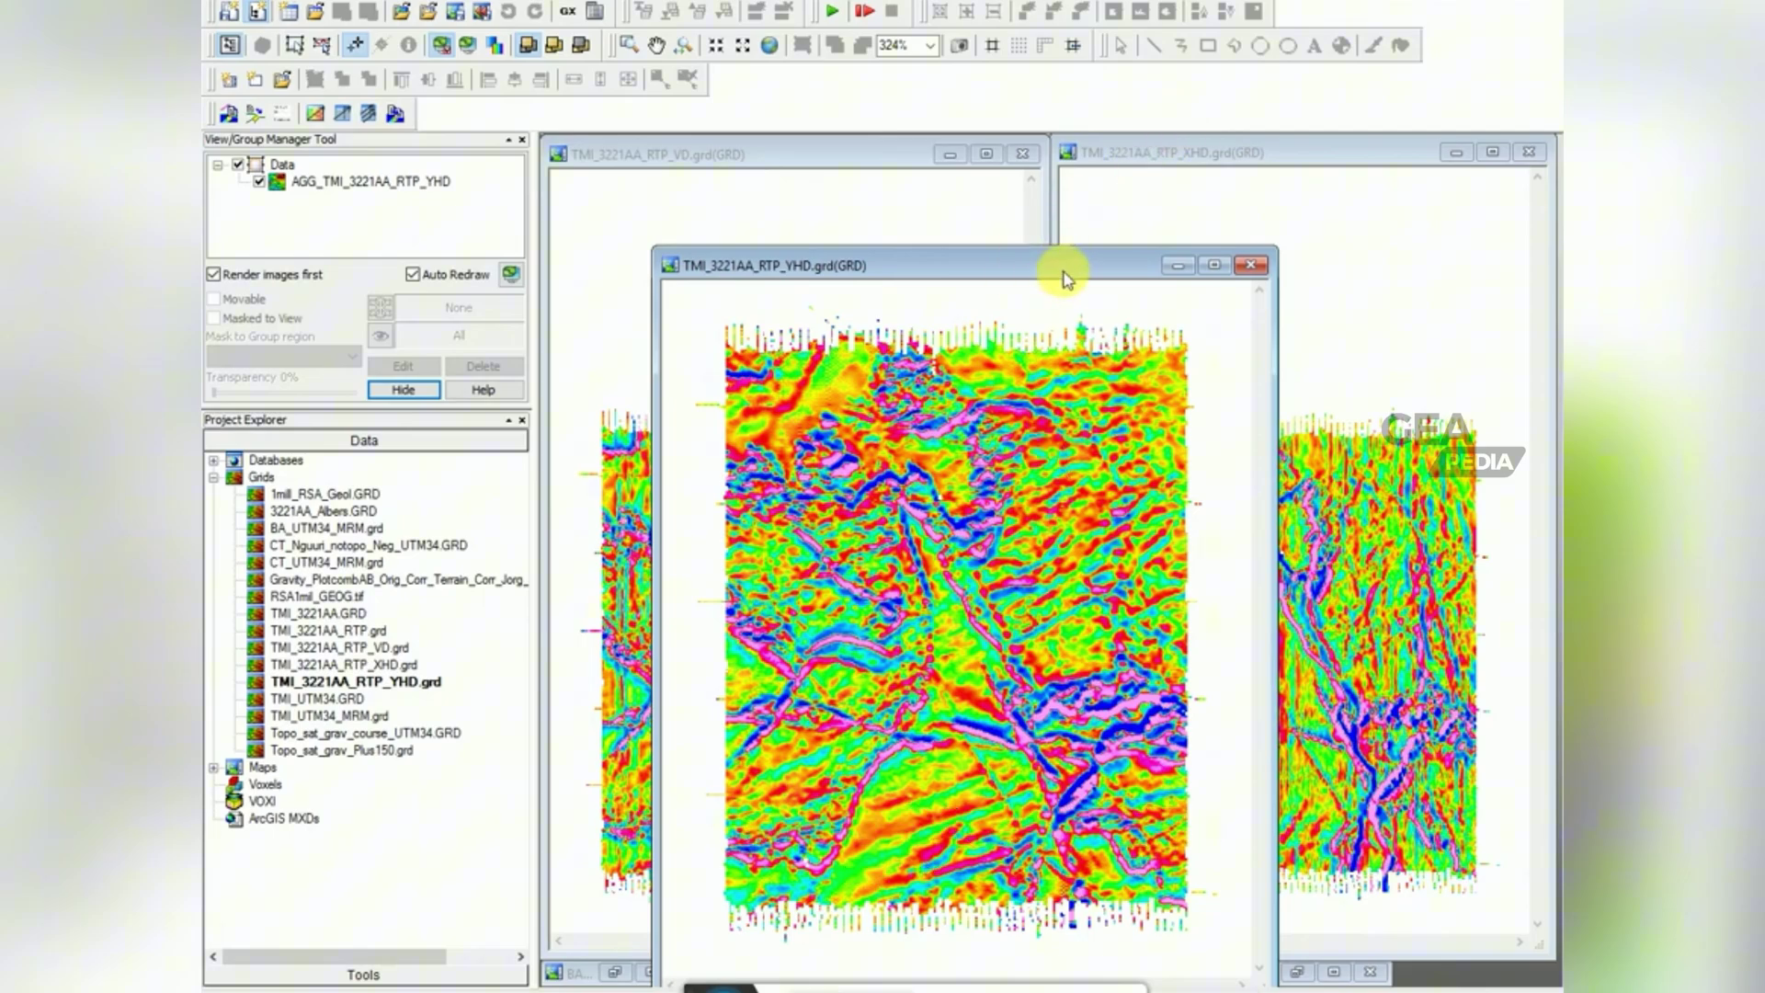
Place XHD on the left and the widened YHD window on the right, syncing YHD to the XHD extent.
left_click_drag(1063, 275, 1304, 302)
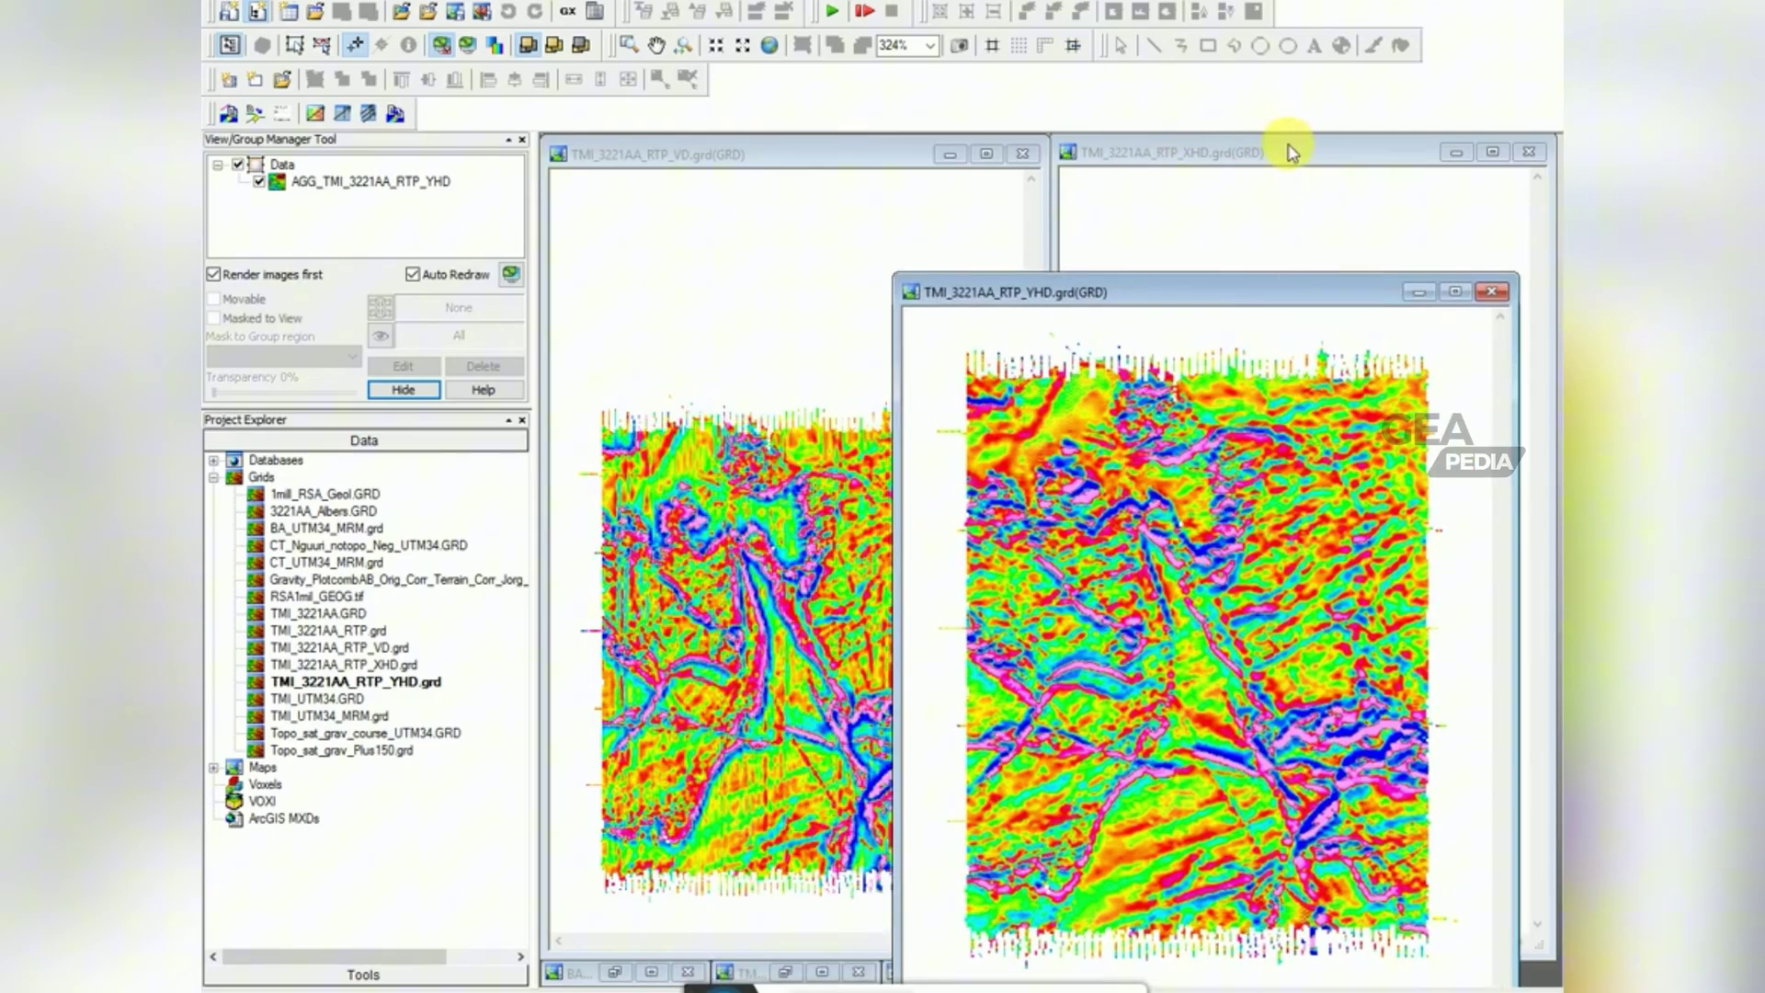
left_click_drag(1292, 151, 780, 157)
left_click_drag(1146, 281, 1199, 150)
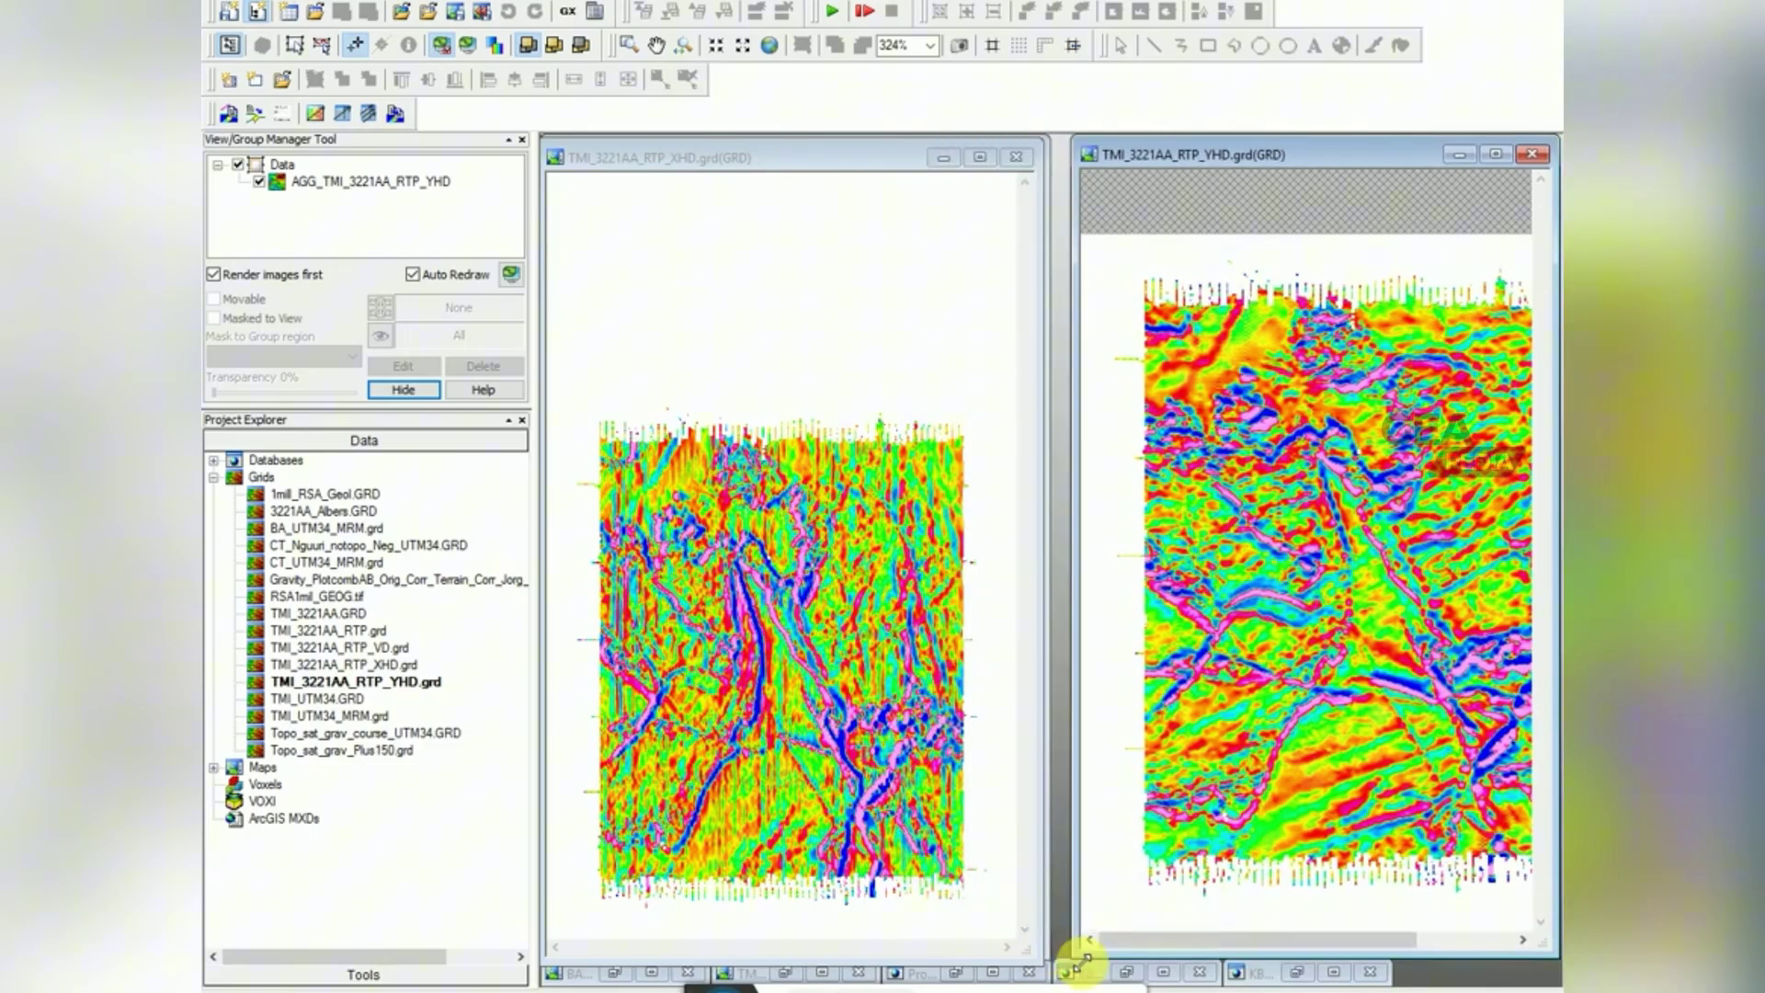
left_click_drag(1081, 962, 1055, 958)
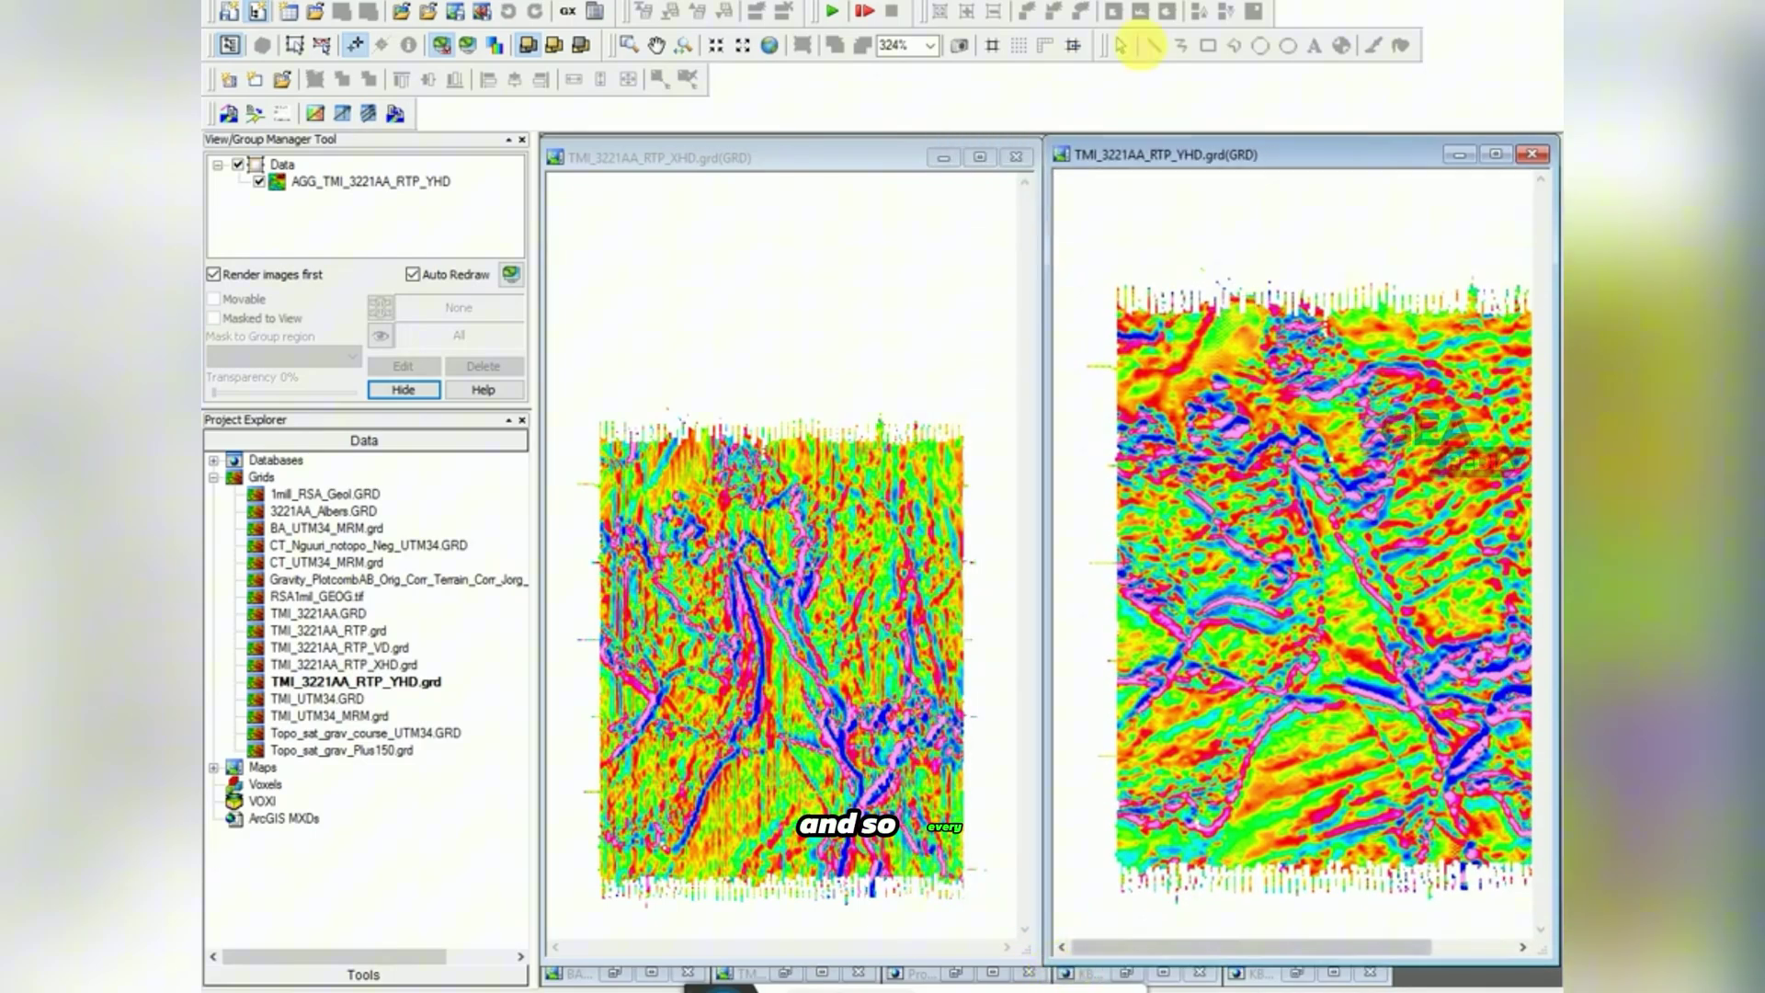
left_click(752, 157)
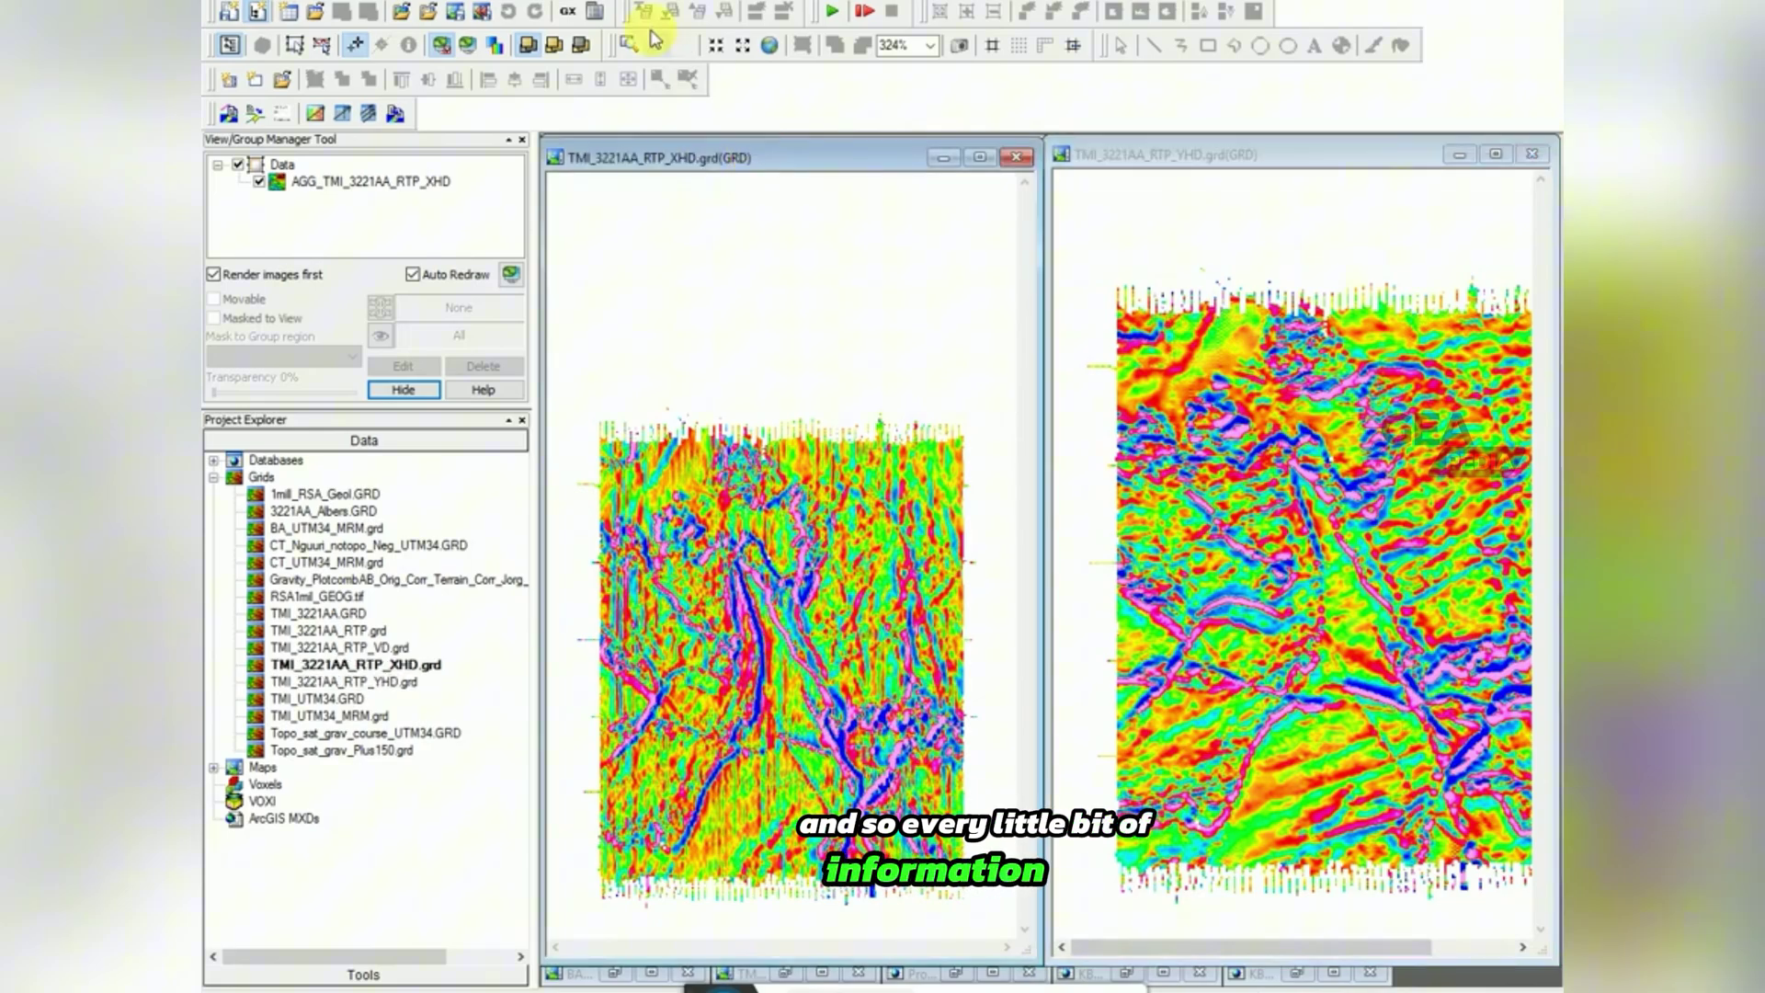
left_click(556, 49)
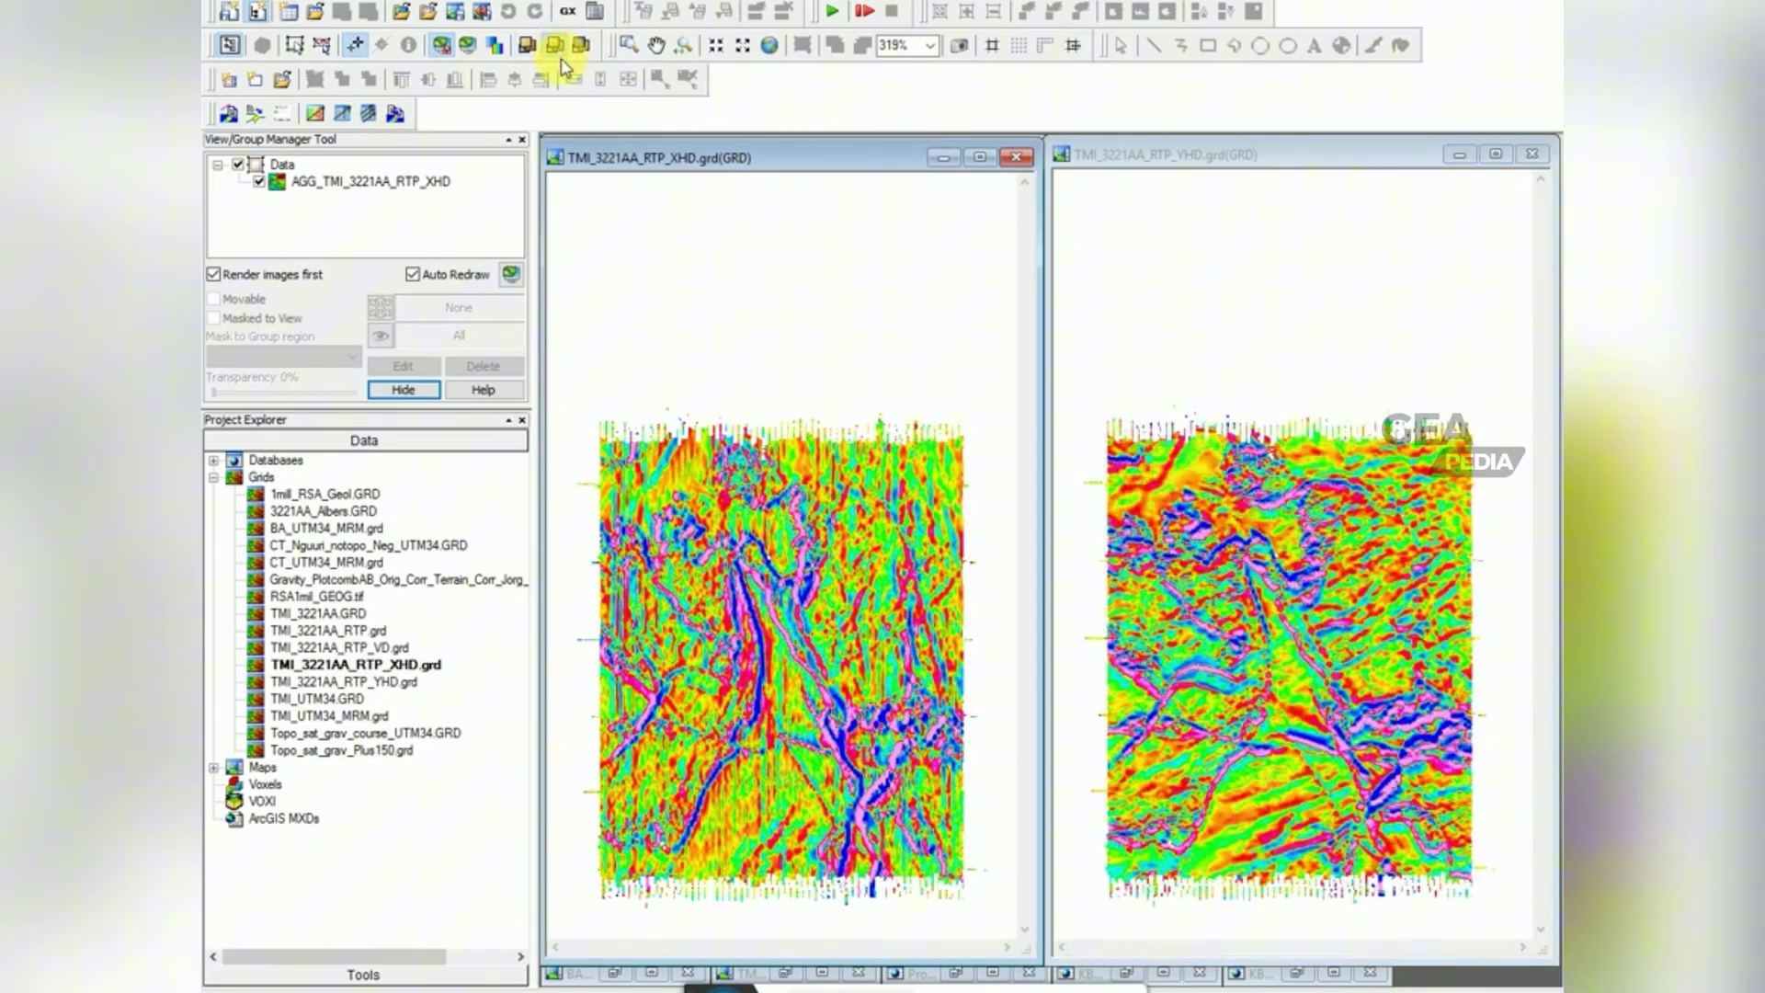